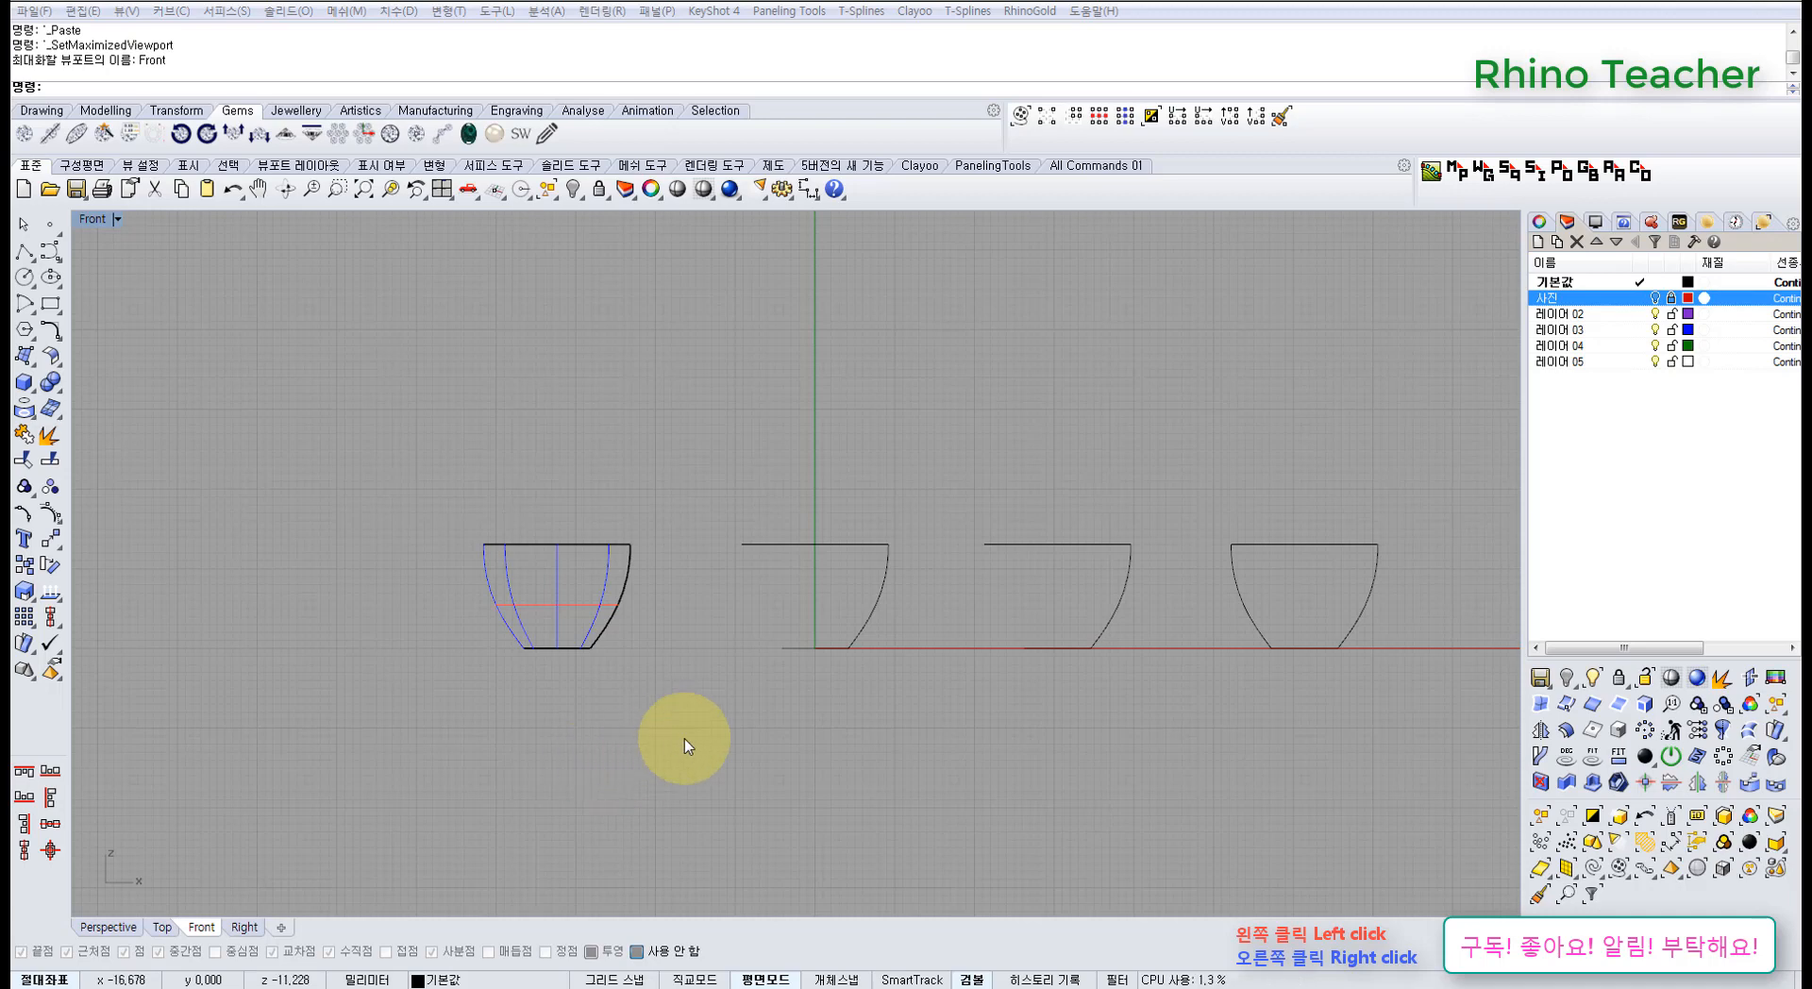
pyautogui.moveTo(683, 739); pyautogui.dragTo(641, 698, button='right')
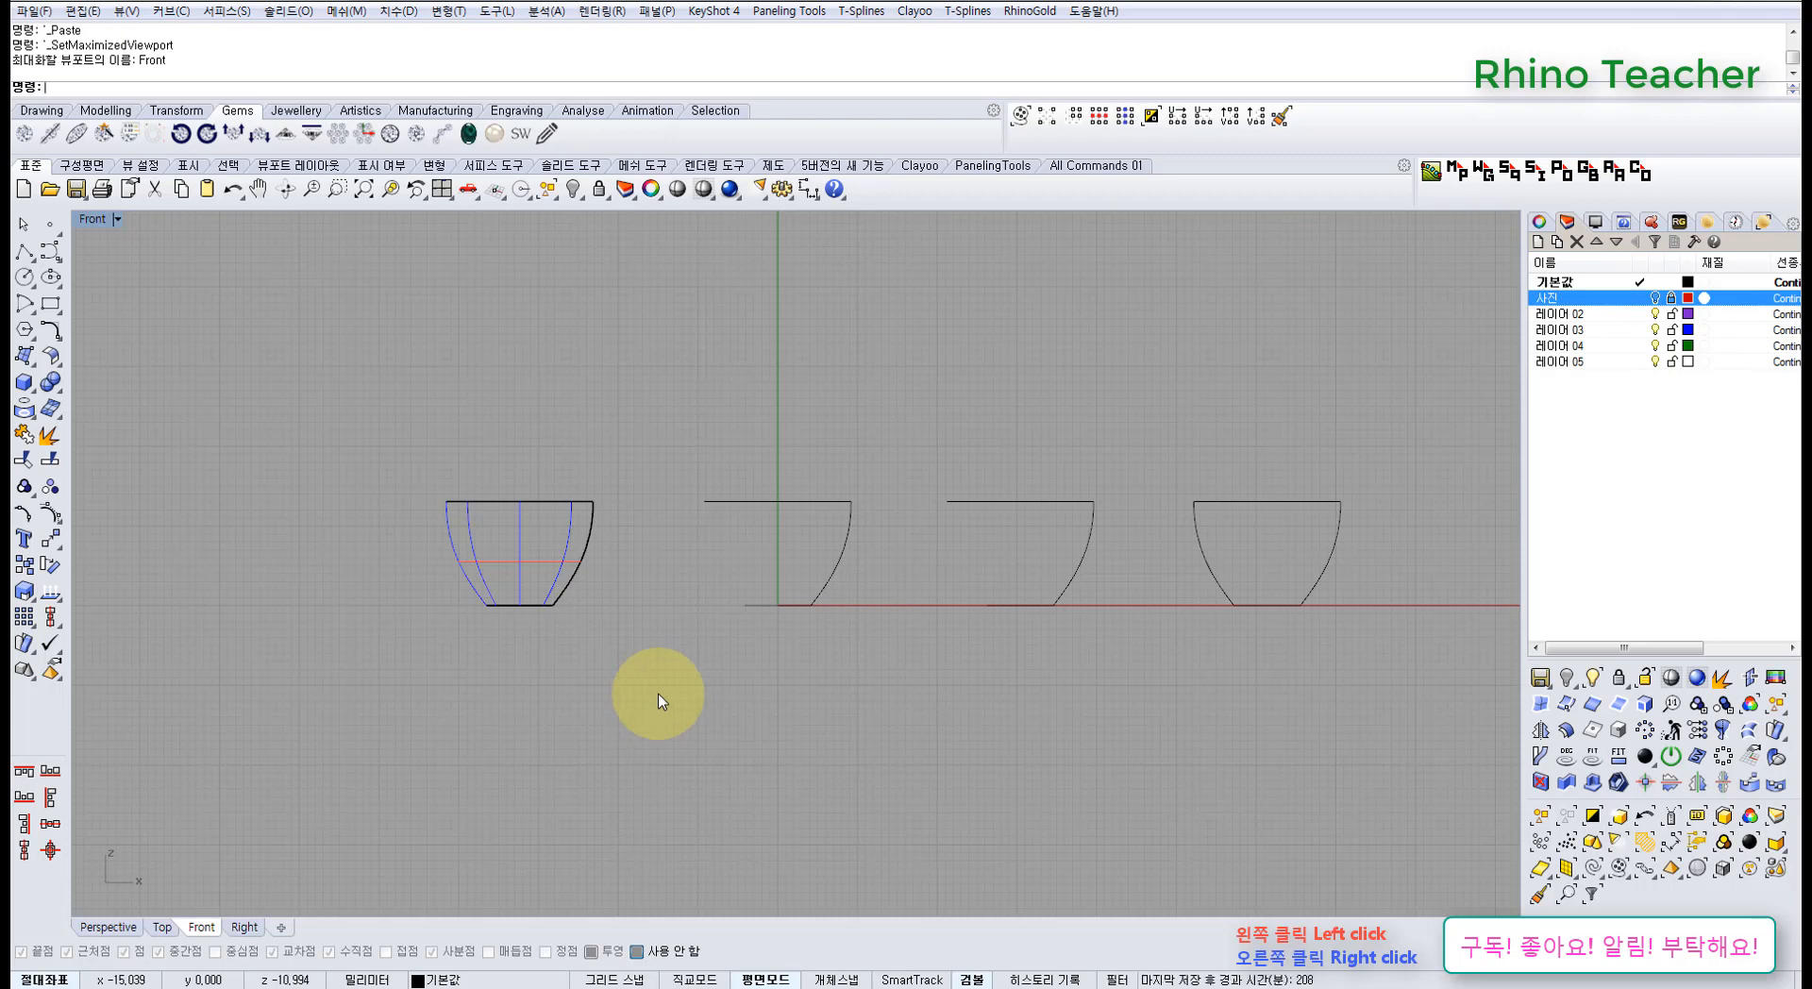
pyautogui.moveTo(658, 702); pyautogui.dragTo(653, 727, button='right')
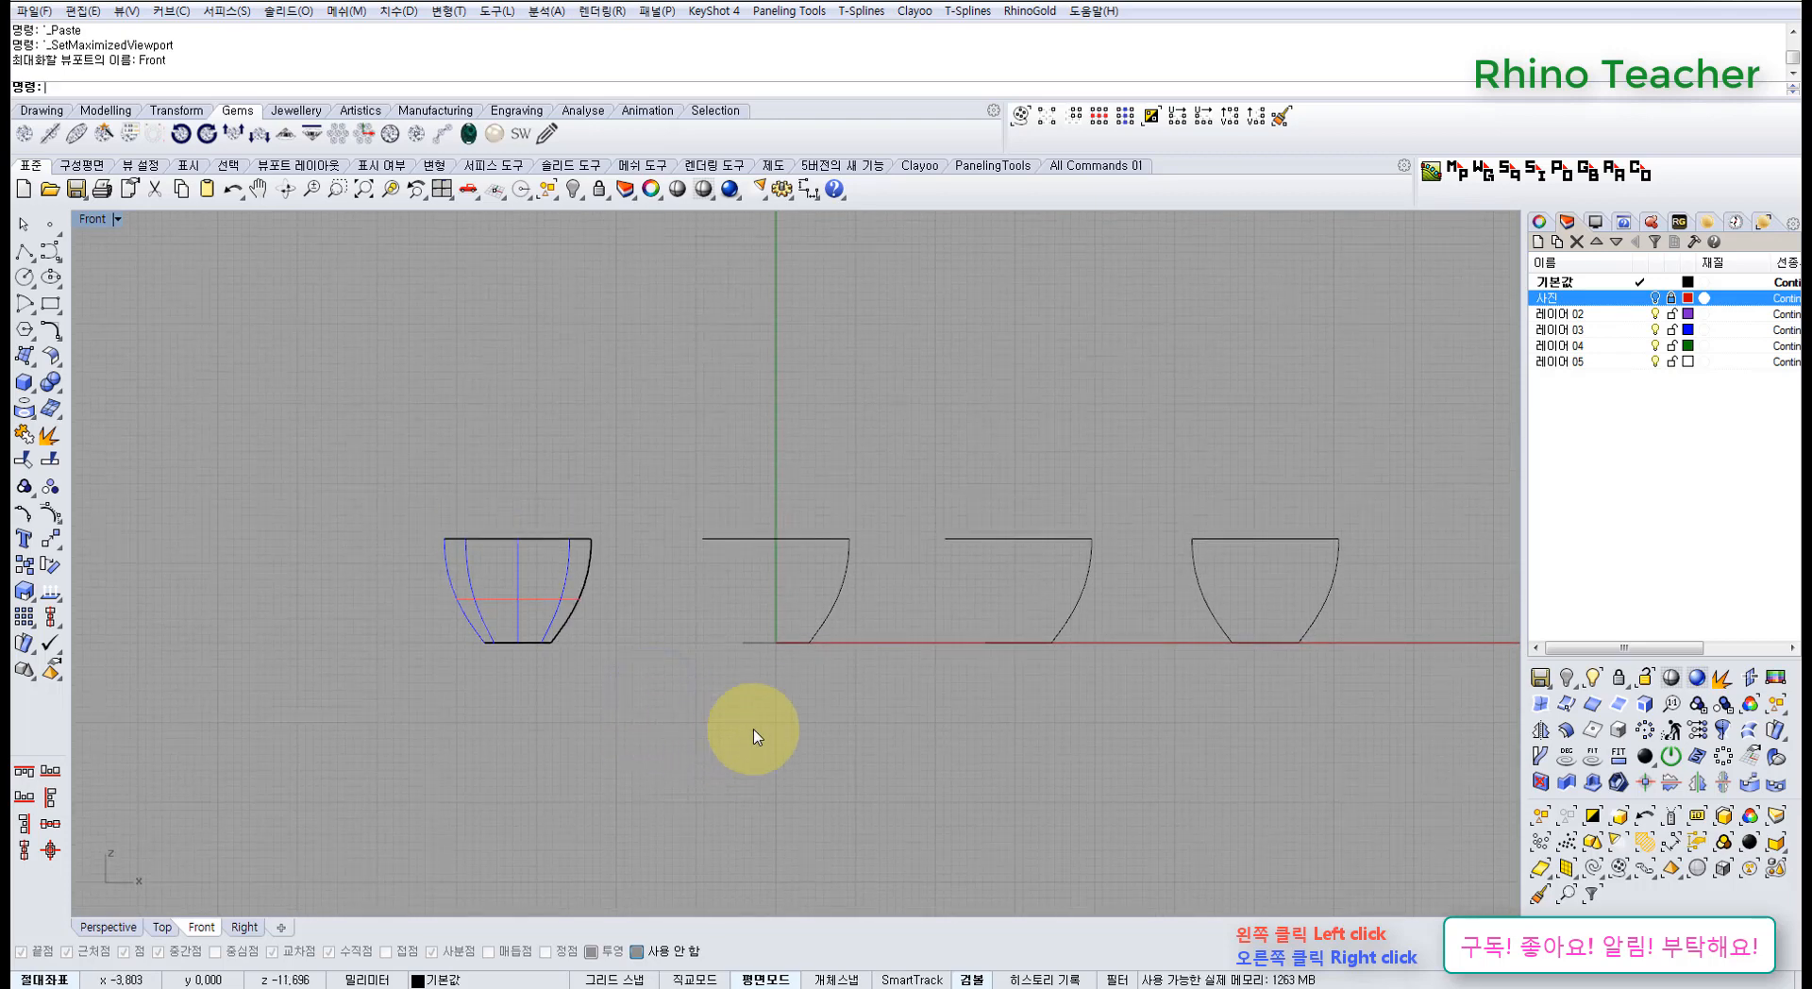
pyautogui.moveTo(773, 694); pyautogui.dragTo(753, 722, button='right')
pyautogui.scroll(6, 735, 610)
pyautogui.moveTo(660, 657); pyautogui.dragTo(817, 620, button='right')
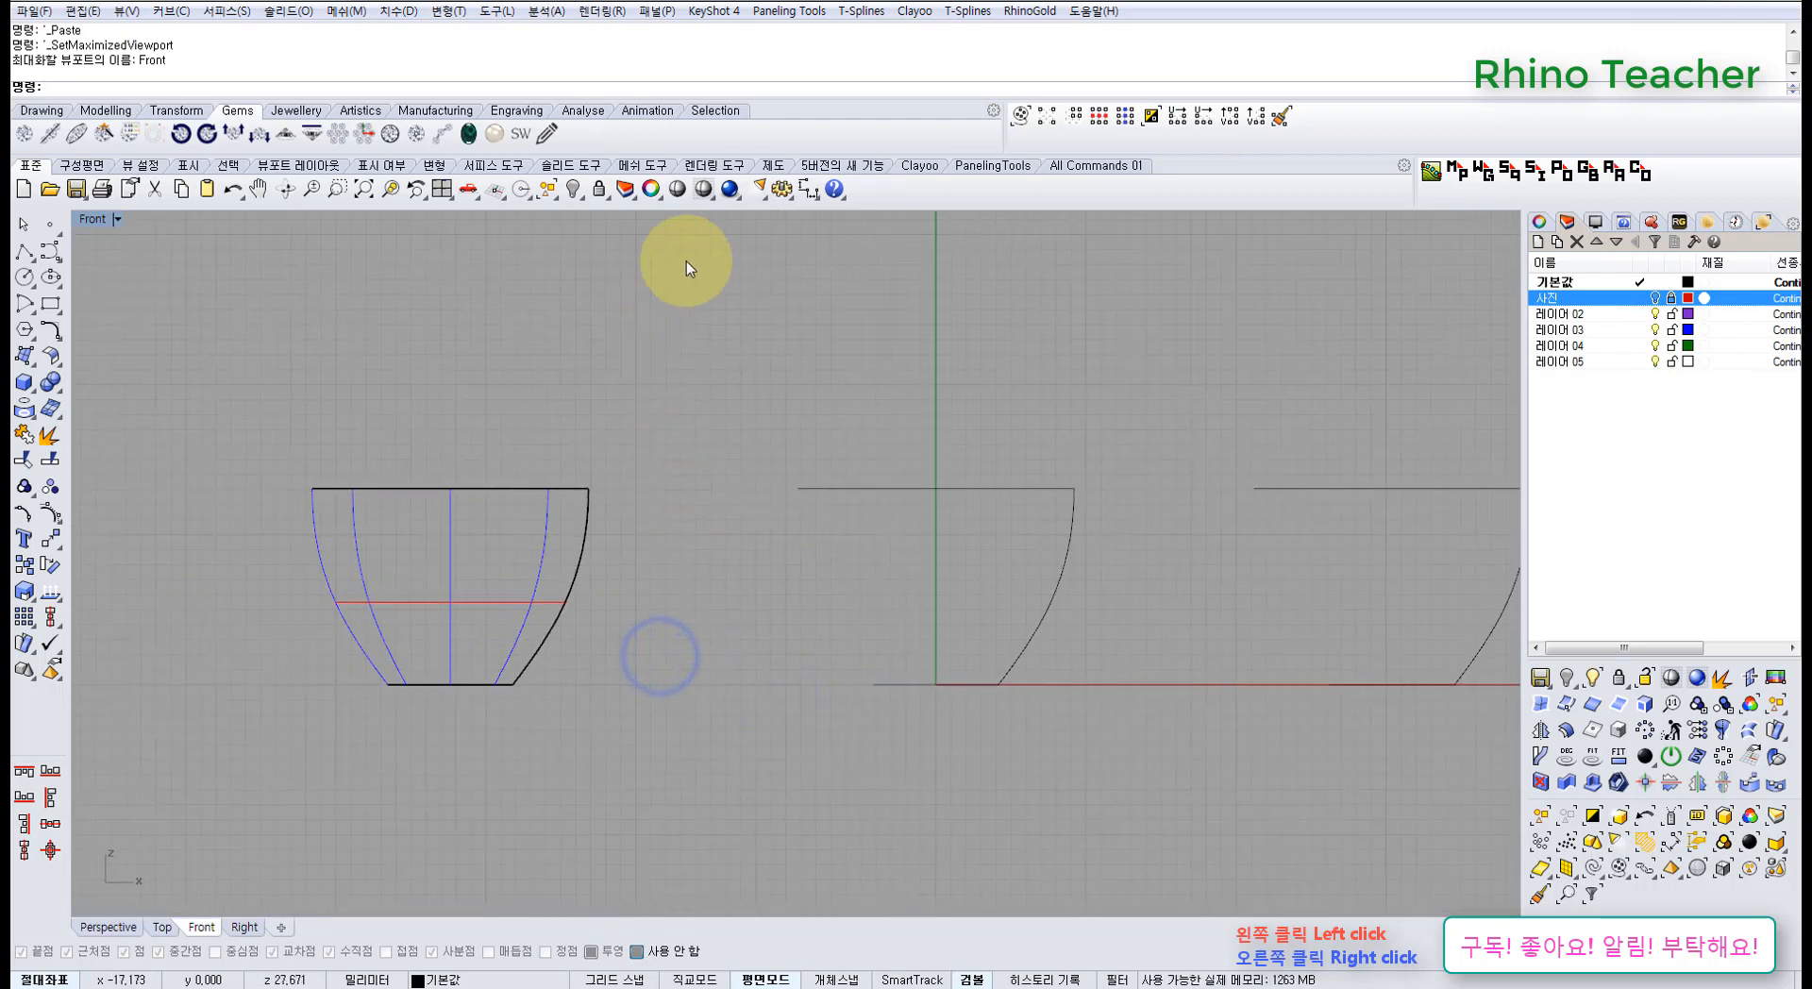
pyautogui.moveTo(696, 510); pyautogui.dragTo(603, 627, button='right')
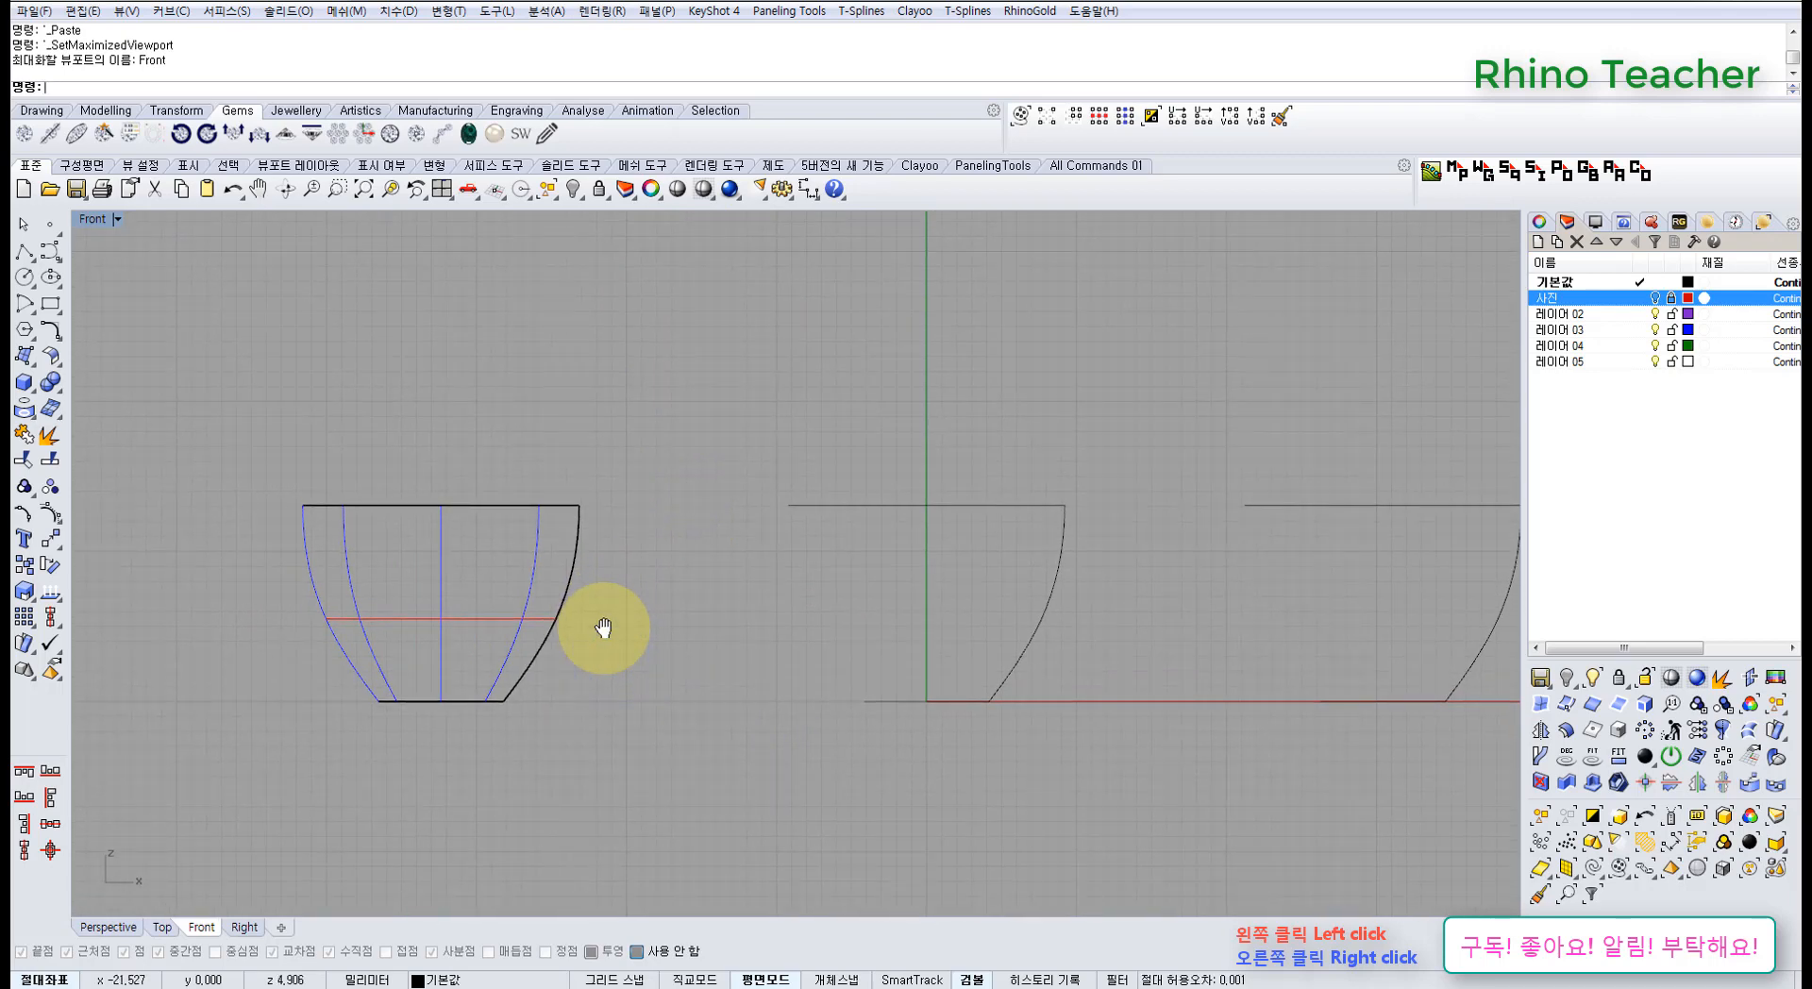
pyautogui.moveTo(604, 627)
pyautogui.mouseDown(button='right')
pyautogui.moveTo(667, 674)
pyautogui.moveTo(595, 647)
pyautogui.mouseUp(button='right')
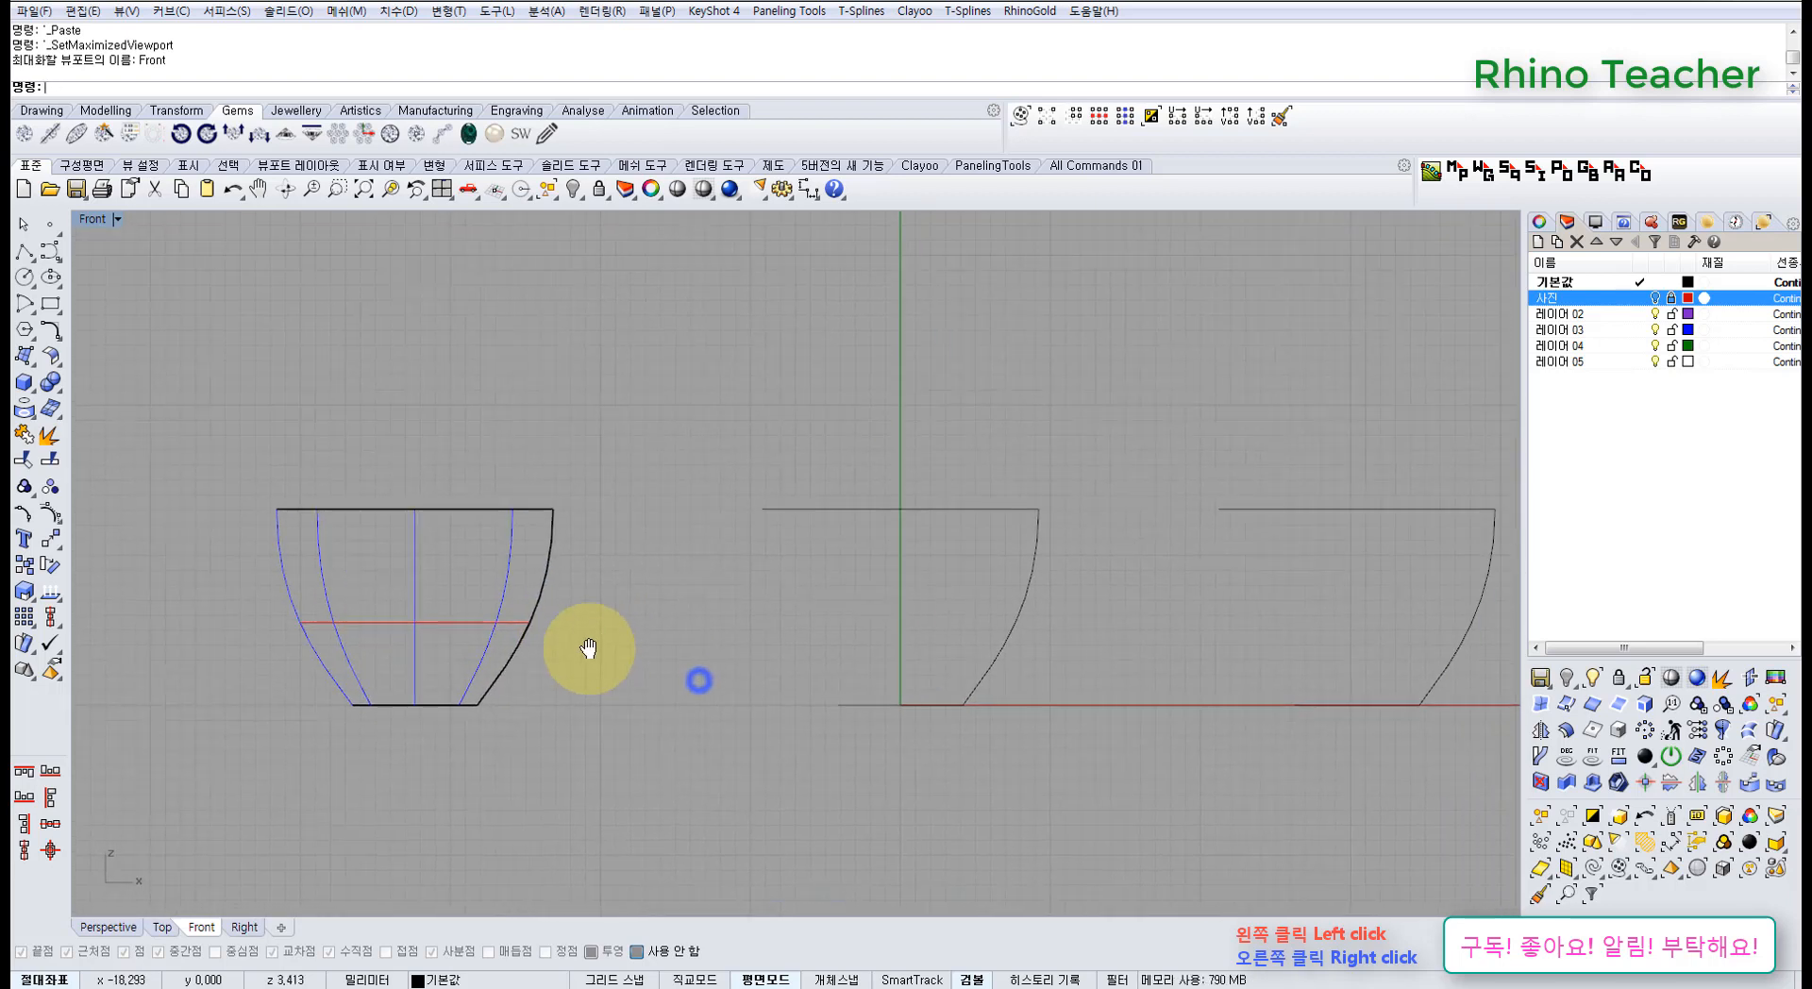
pyautogui.moveTo(744, 619)
pyautogui.mouseDown(button='right')
pyautogui.moveTo(630, 668)
pyautogui.moveTo(554, 615)
pyautogui.moveTo(695, 653)
pyautogui.moveTo(557, 629)
pyautogui.moveTo(598, 684)
pyautogui.moveTo(594, 709)
pyautogui.moveTo(658, 706)
pyautogui.mouseUp(button='right')
# - Switch the Front view to the Shaded display mode
pyautogui.scroll(-2, 589, 627)
pyautogui.click(707, 192)
pyautogui.scroll(-6, 535, 629)
pyautogui.click(440, 642)
pyautogui.scroll(2, 440, 641)
pyautogui.scroll(1, 436, 639)
pyautogui.click(685, 743)
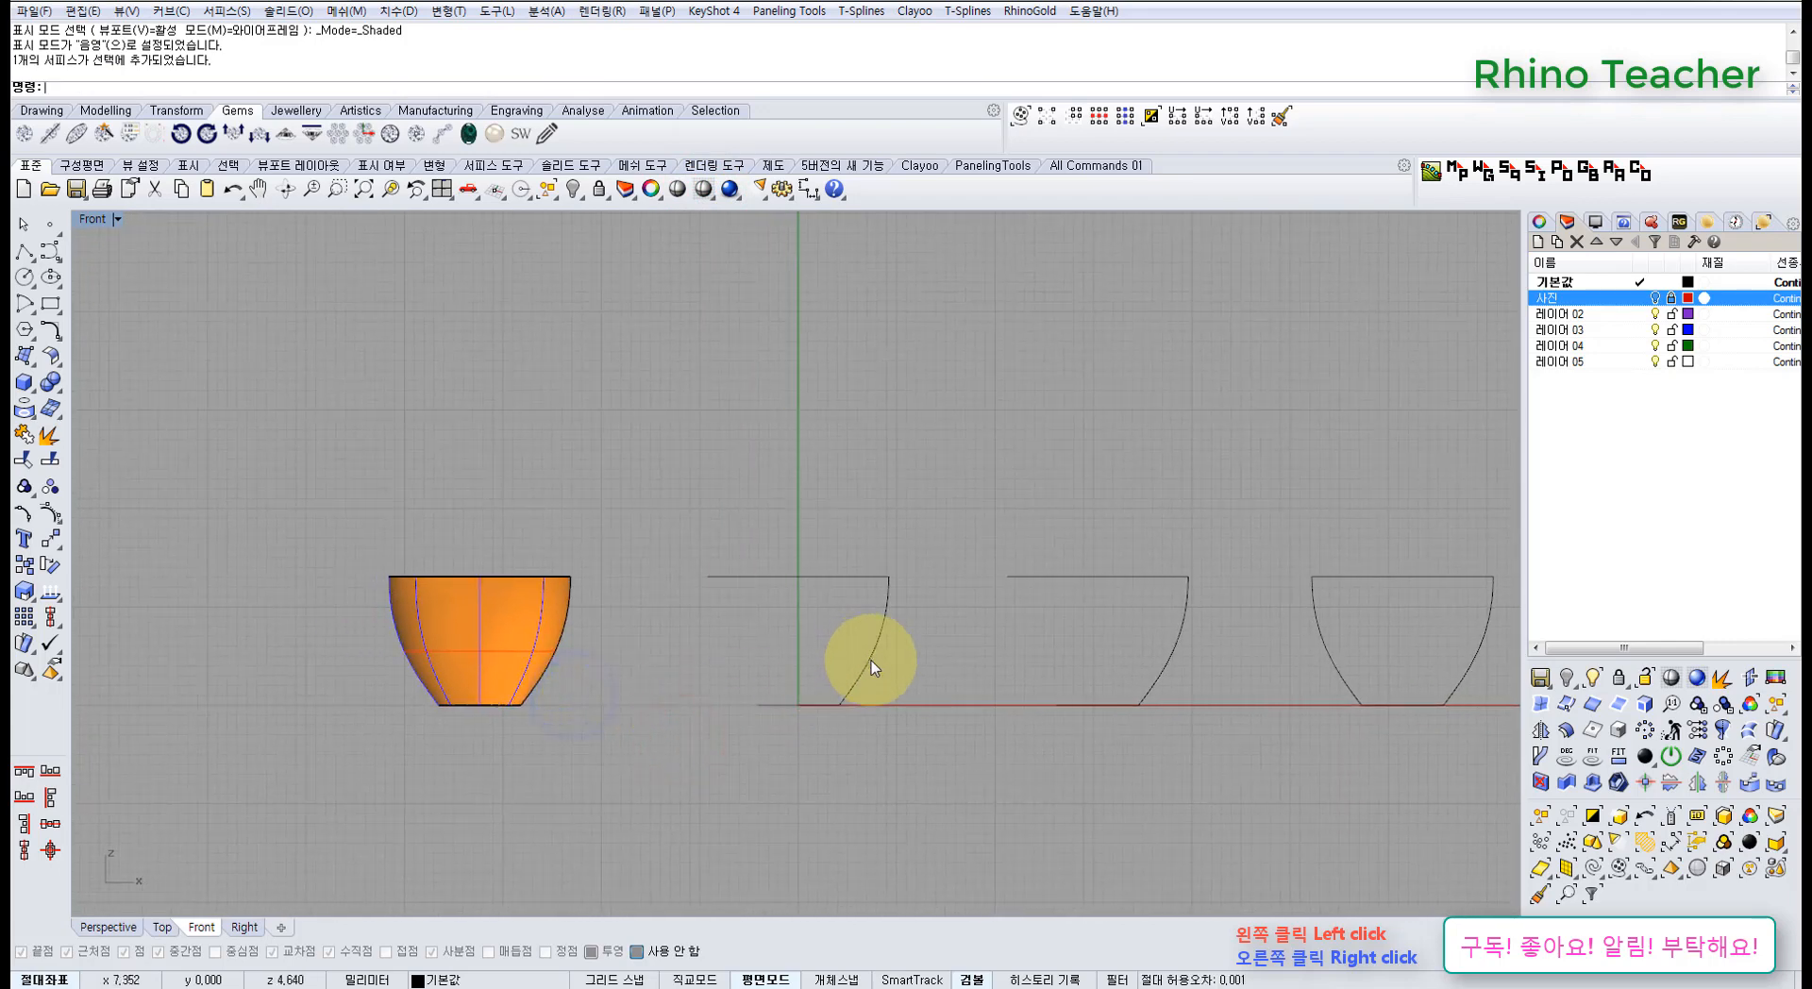
pyautogui.moveTo(915, 663); pyautogui.dragTo(862, 666, button='right')
pyautogui.click(477, 666)
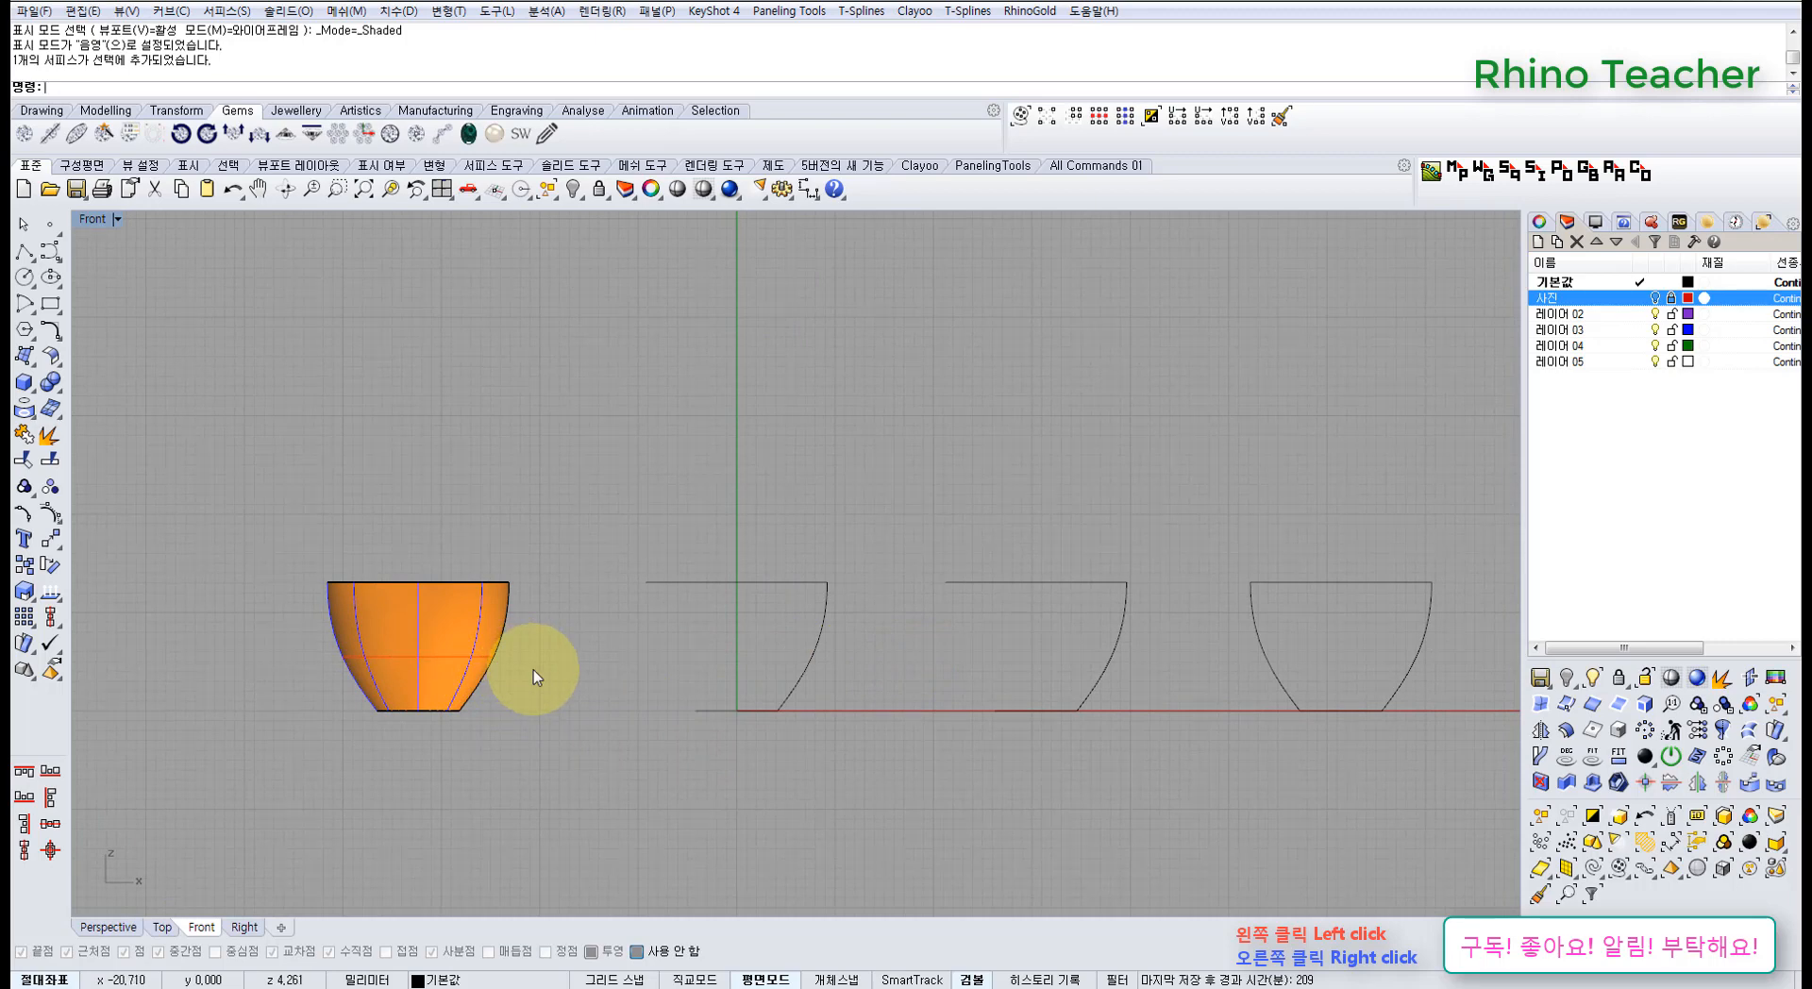
pyautogui.click(474, 658)
pyautogui.moveTo(477, 687); pyautogui.dragTo(599, 684, button='right')
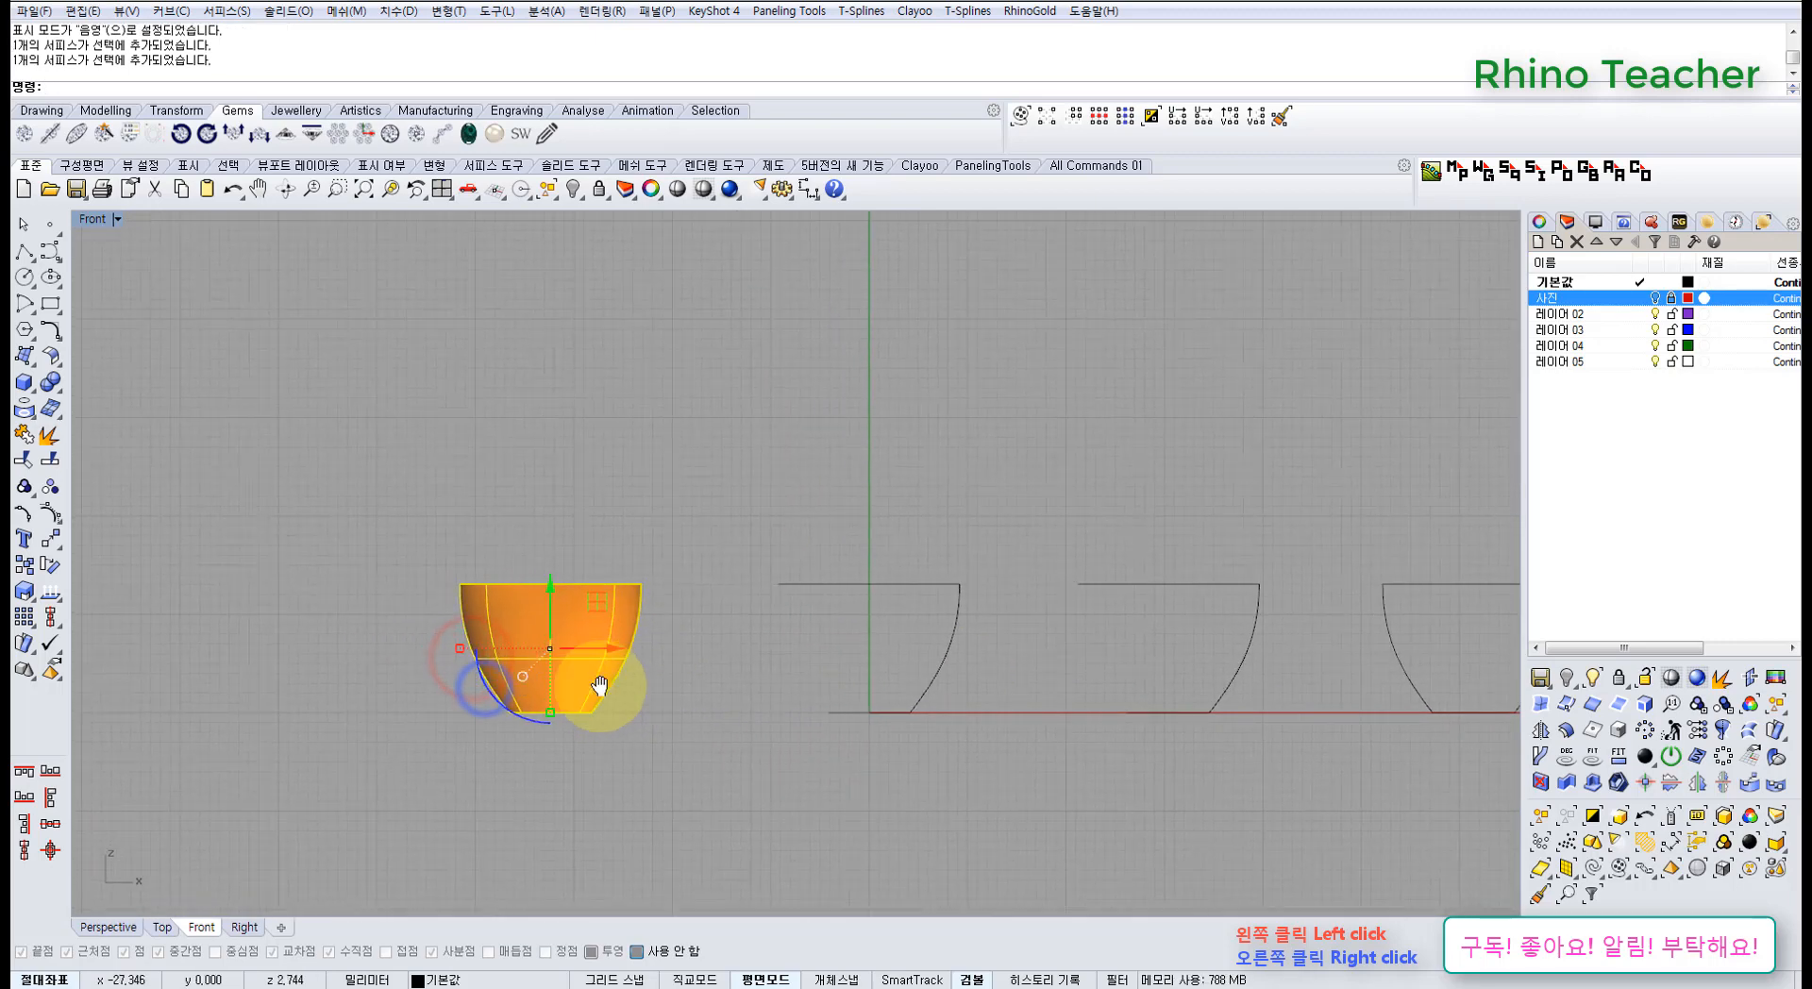
pyautogui.click(982, 663)
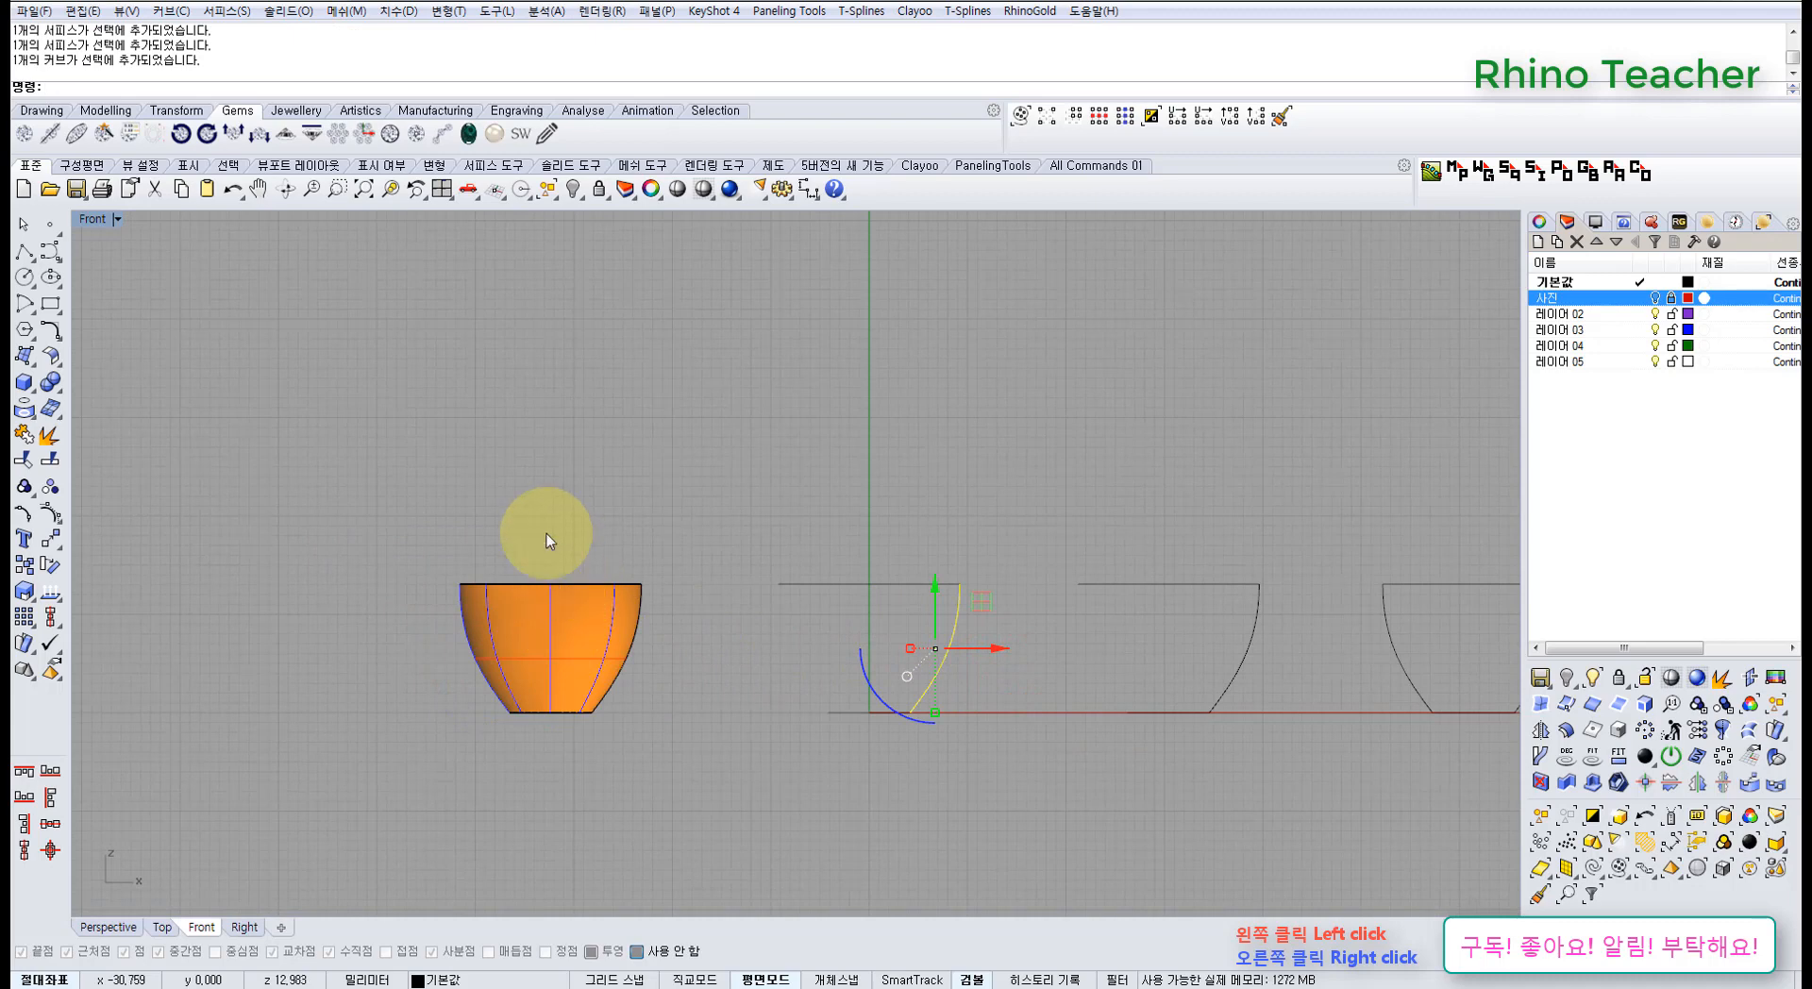
pyautogui.click(544, 644)
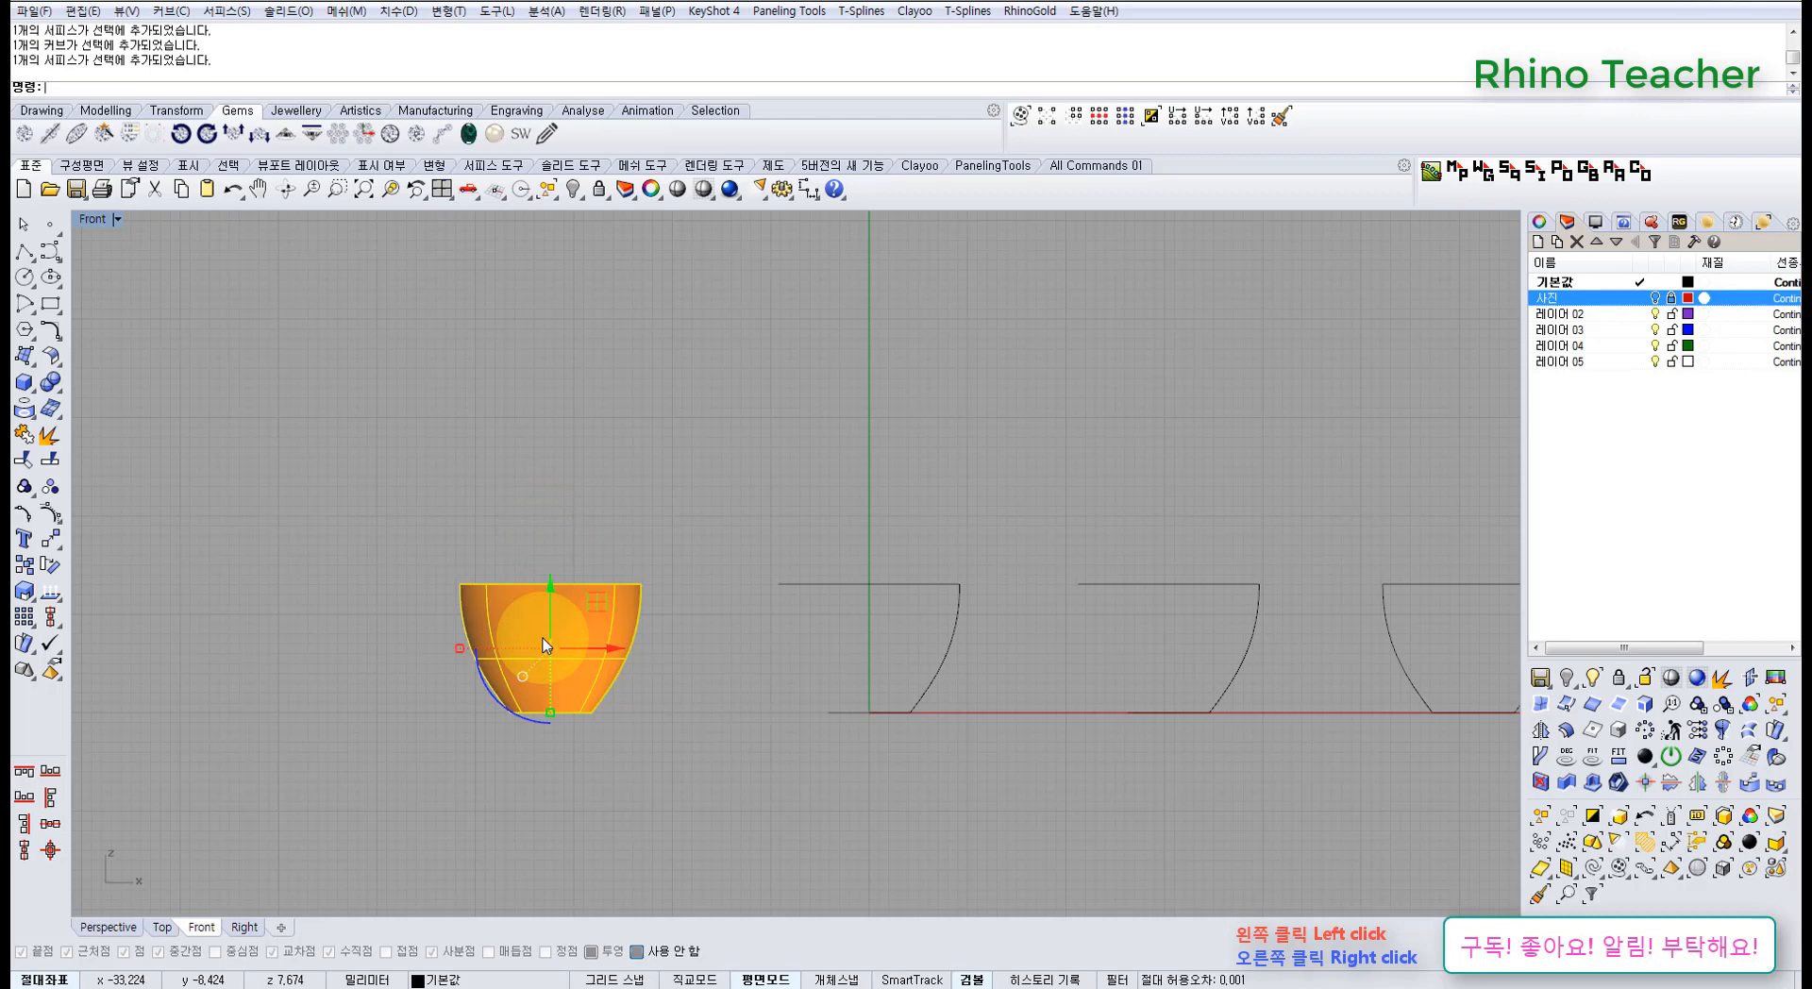
pyautogui.click(770, 515)
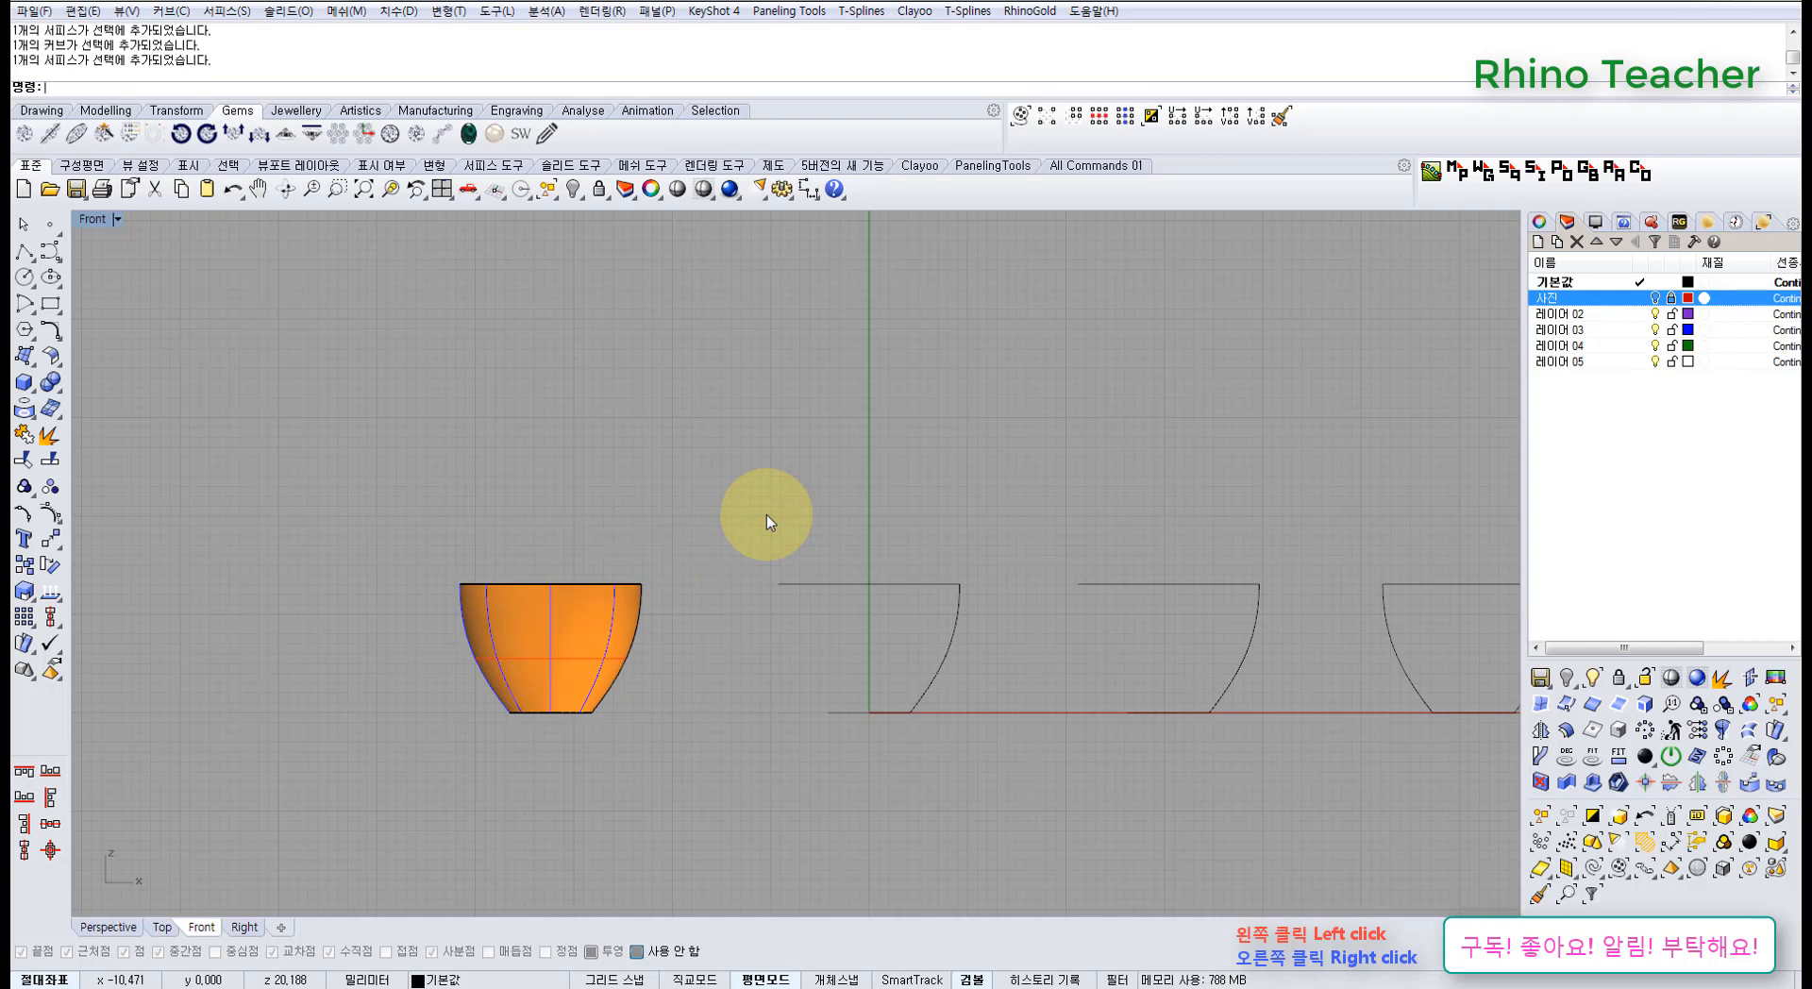
pyautogui.moveTo(796, 566); pyautogui.dragTo(762, 577, button='right')
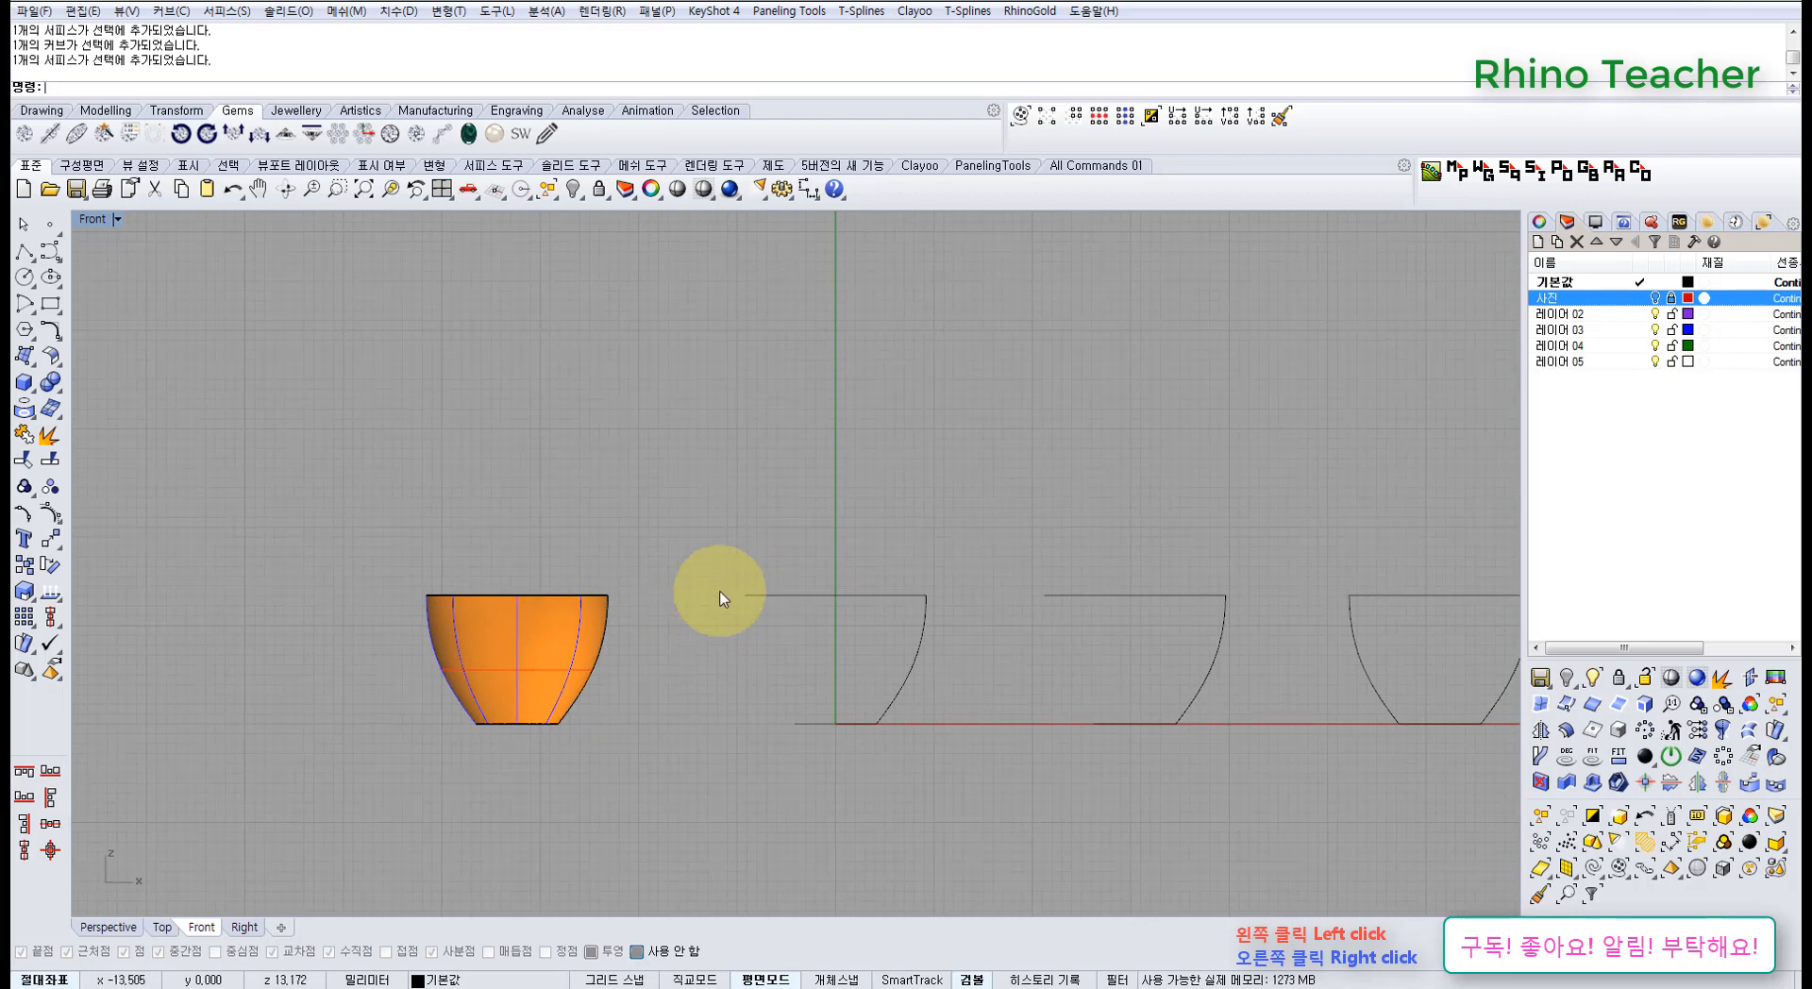
pyautogui.moveTo(755, 668); pyautogui.dragTo(698, 643, button='right')
pyautogui.moveTo(571, 639); pyautogui.dragTo(659, 647, button='right')
pyautogui.click(602, 636)
pyautogui.scroll(6, 606, 635)
pyautogui.click(776, 614)
pyautogui.click(607, 622)
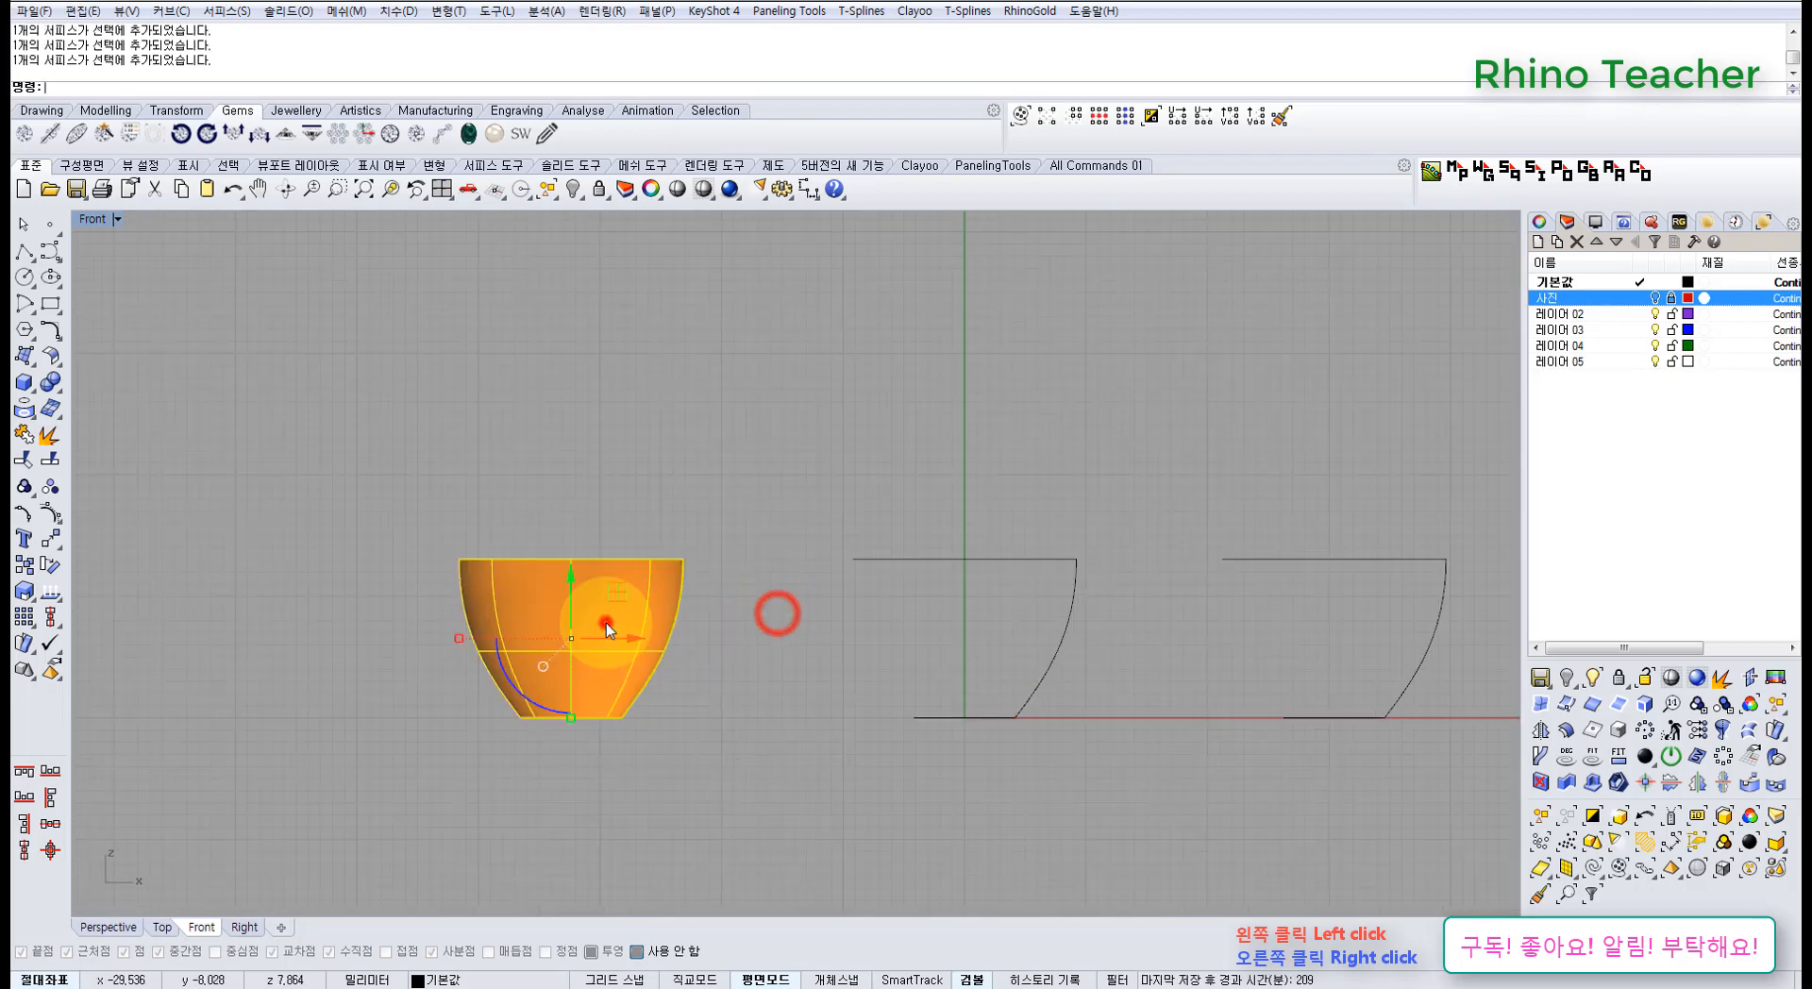
pyautogui.moveTo(821, 634); pyautogui.dragTo(659, 626, button='right')
pyautogui.click(744, 625)
pyautogui.moveTo(1010, 650); pyautogui.dragTo(869, 646, button='right')
pyautogui.moveTo(761, 654); pyautogui.dragTo(839, 662, button='right')
pyautogui.moveTo(902, 660); pyautogui.dragTo(813, 634)
pyautogui.click(515, 615)
pyautogui.click(403, 615)
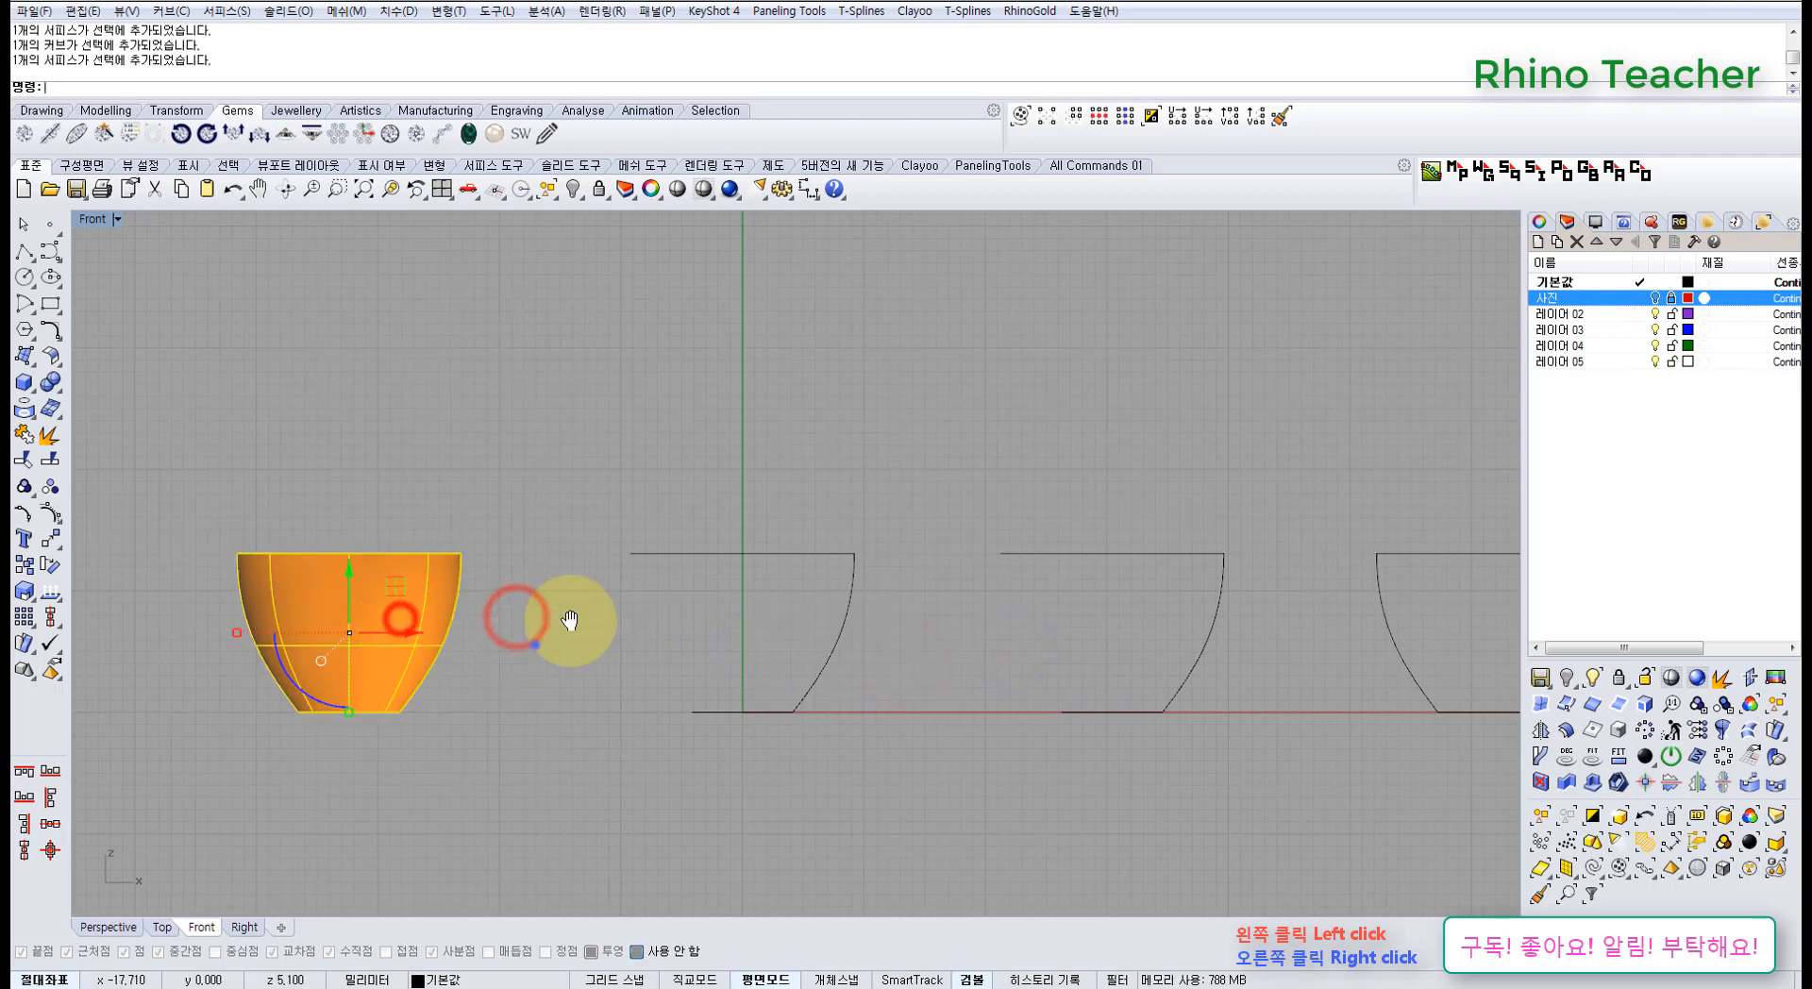
pyautogui.moveTo(534, 645); pyautogui.dragTo(624, 597, button='right')
# - Revolve the second bowl's side profile curve a full 360 degrees about the vertical axis through the origin
pyautogui.click(1019, 615)
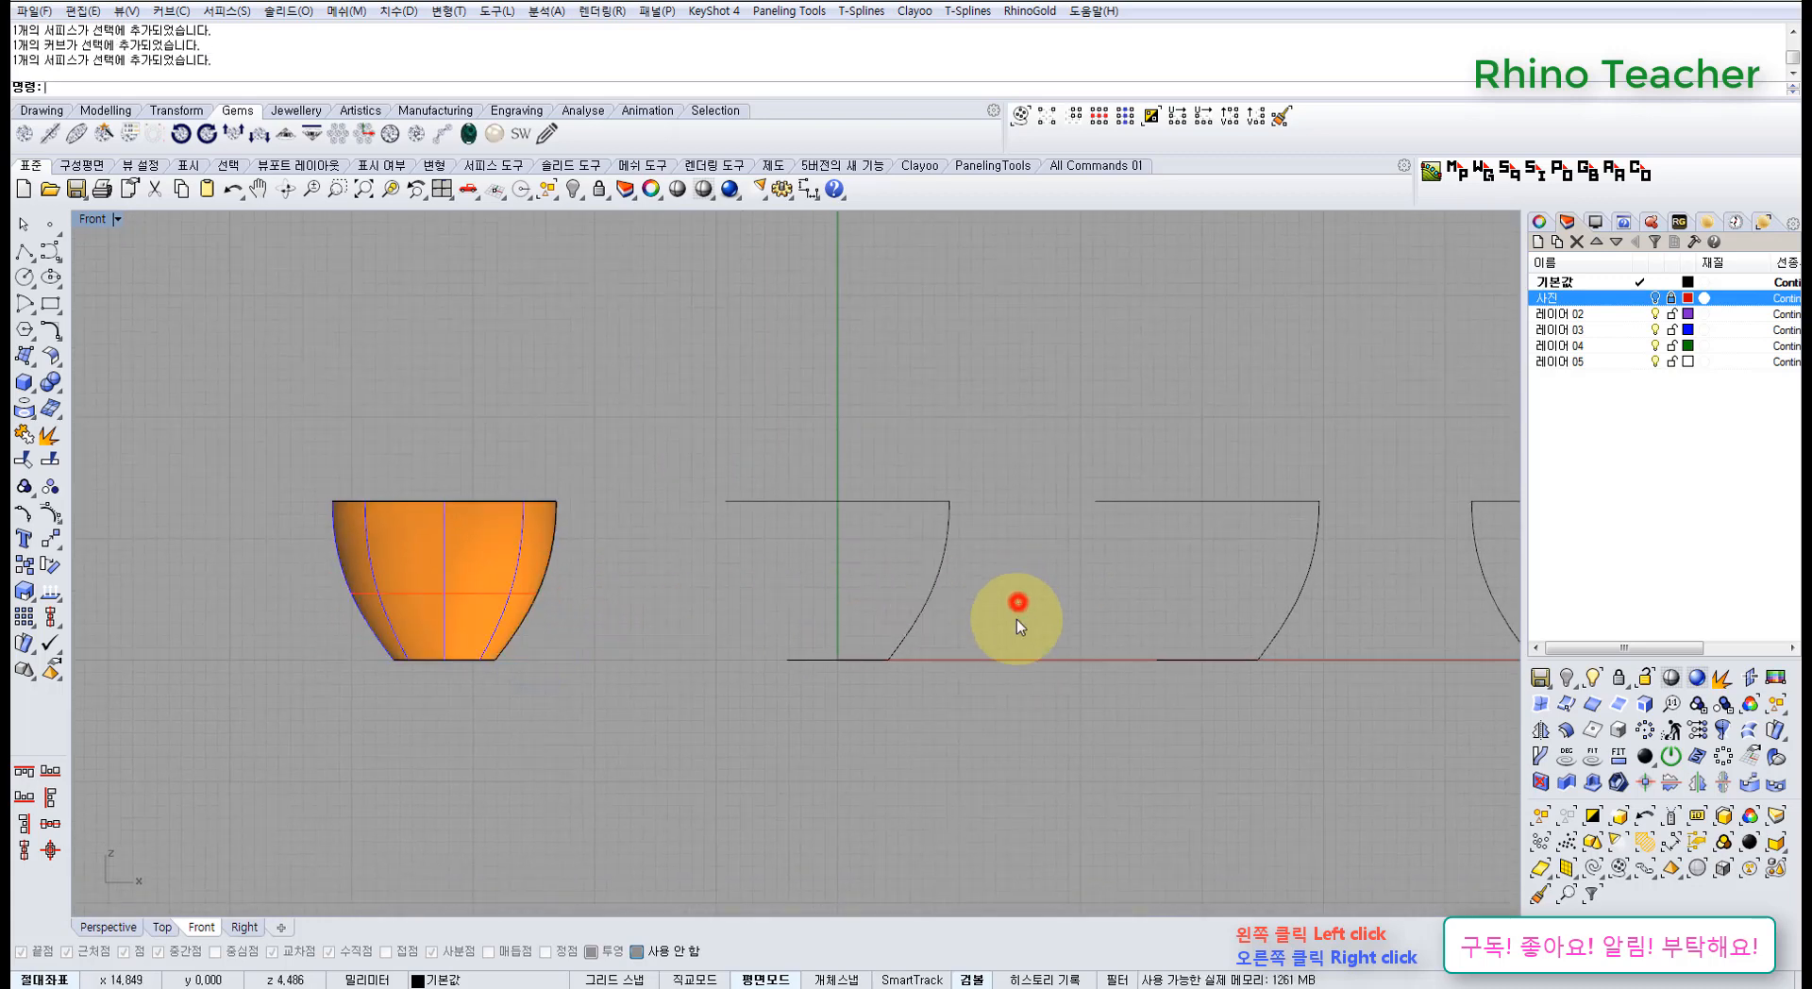
pyautogui.moveTo(1016, 613); pyautogui.dragTo(772, 593)
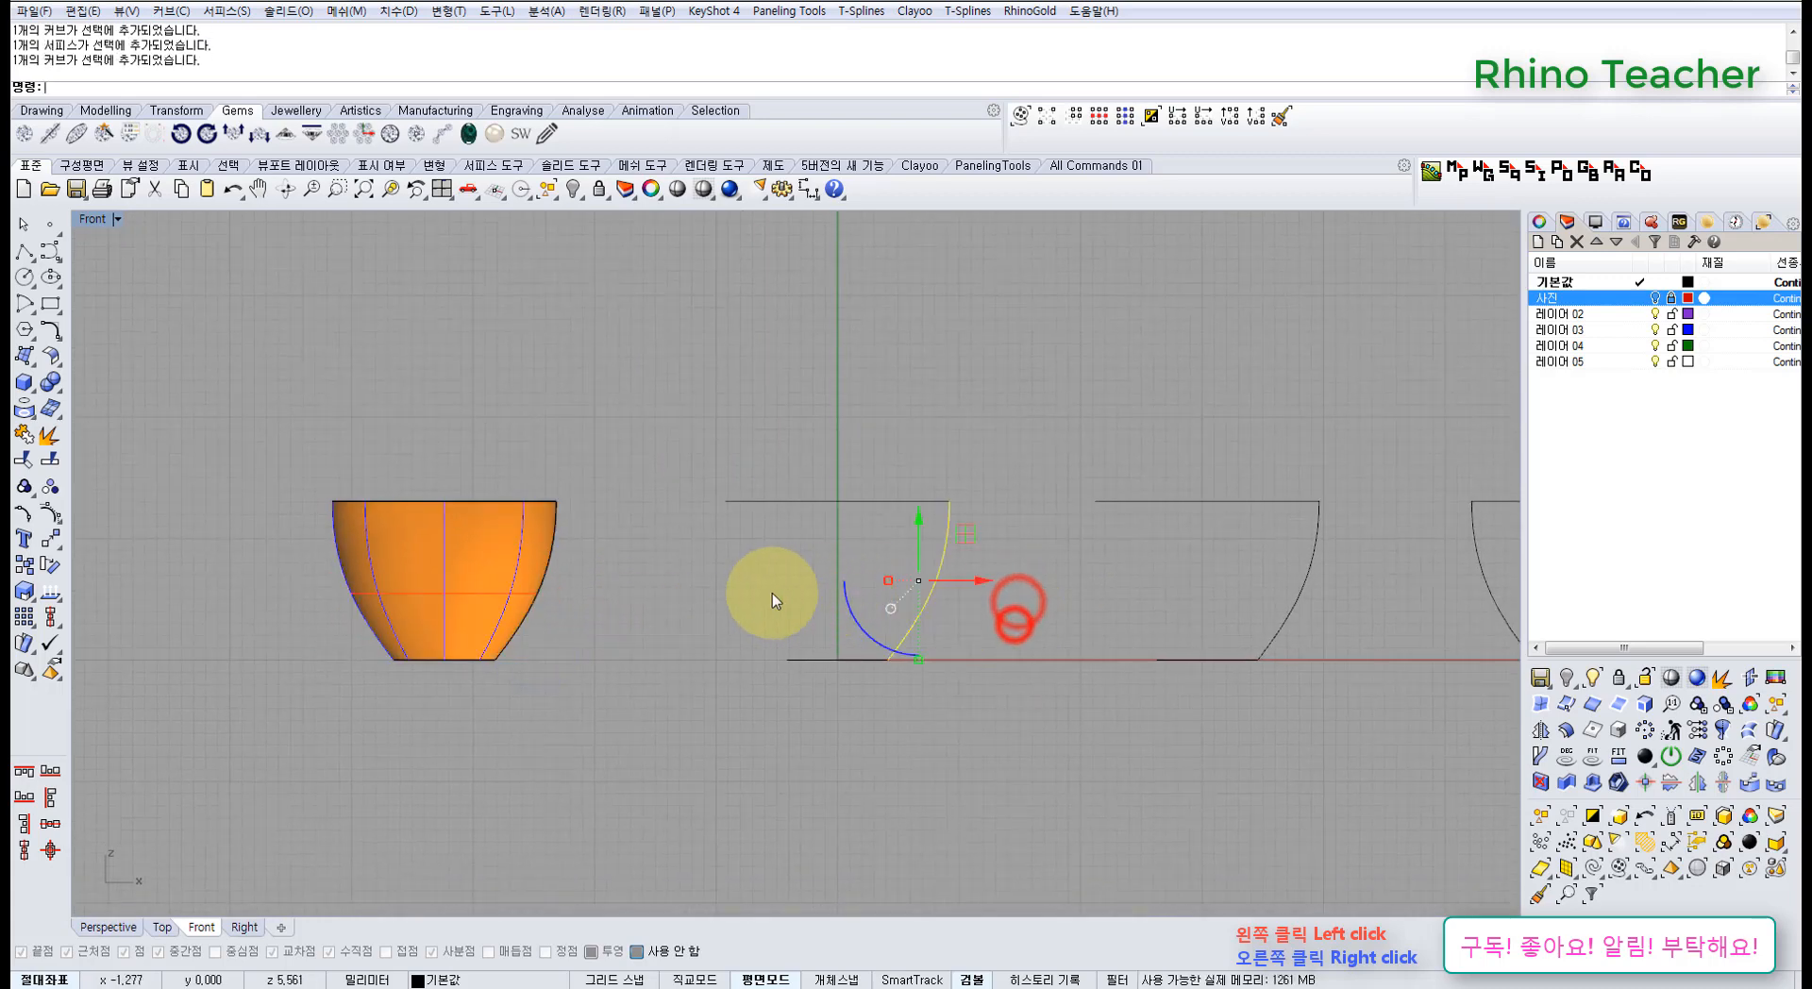
pyautogui.click(57, 536)
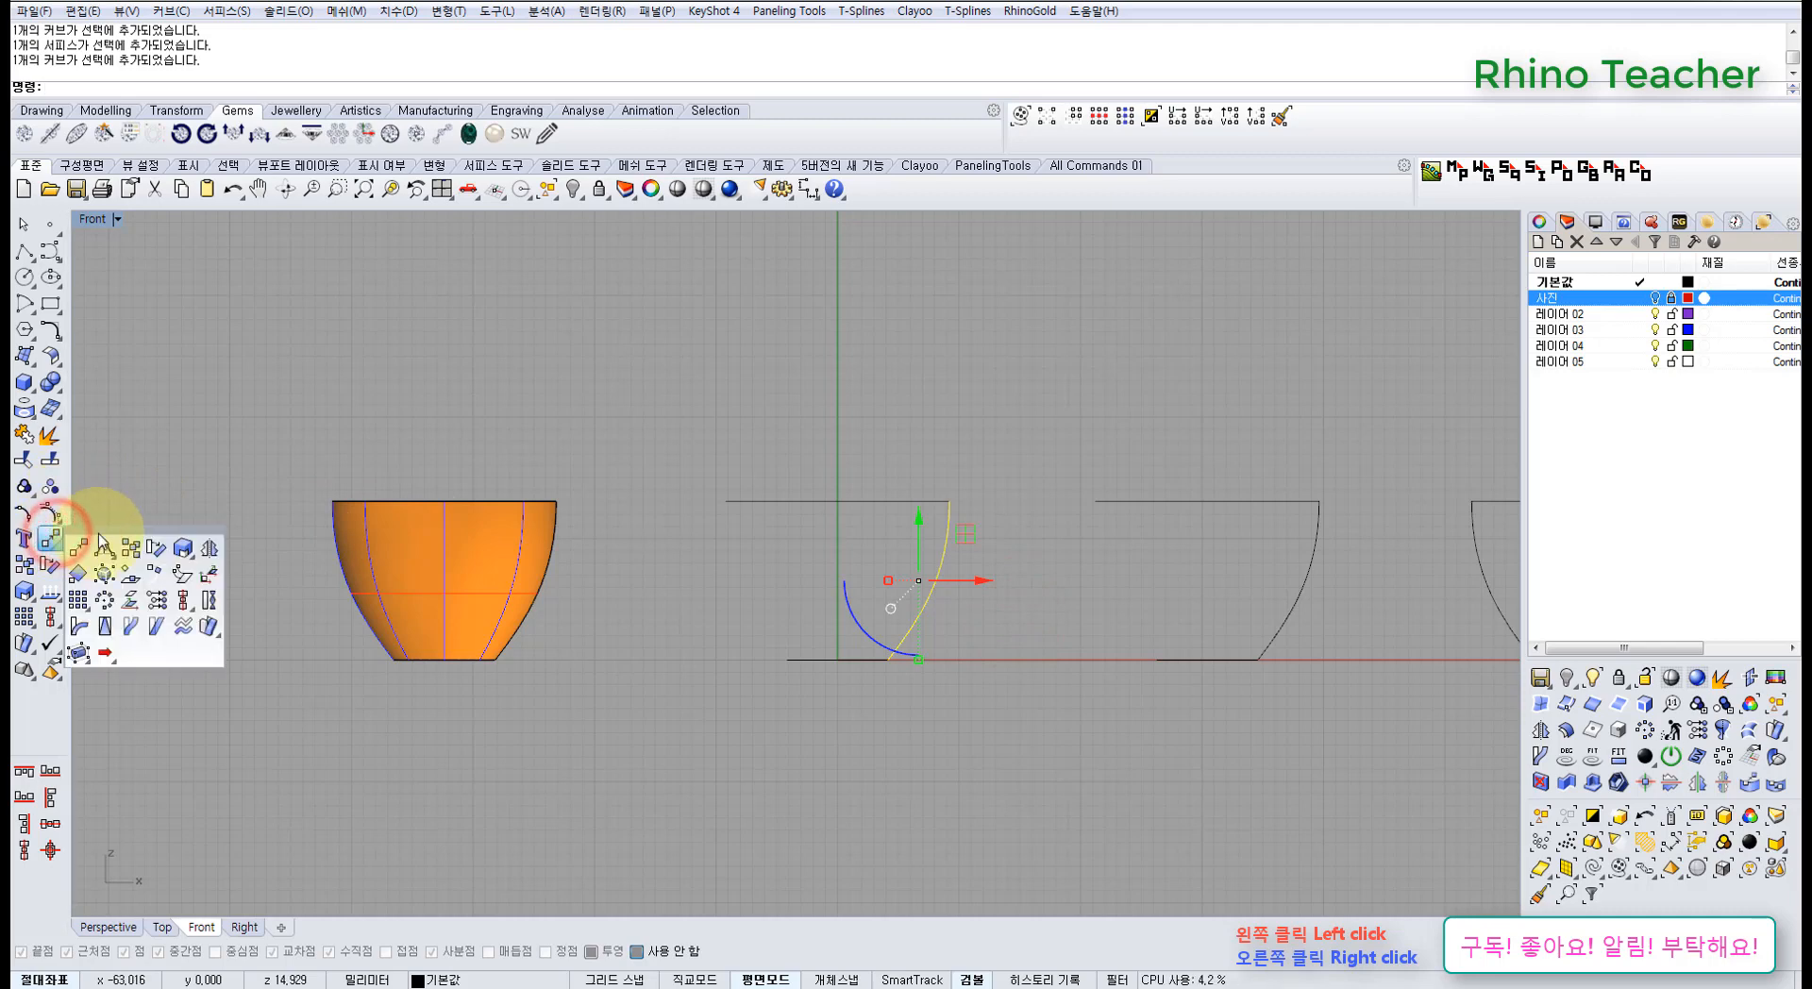
pyautogui.click(19, 361)
pyautogui.moveTo(89, 348); pyautogui.dragTo(182, 343)
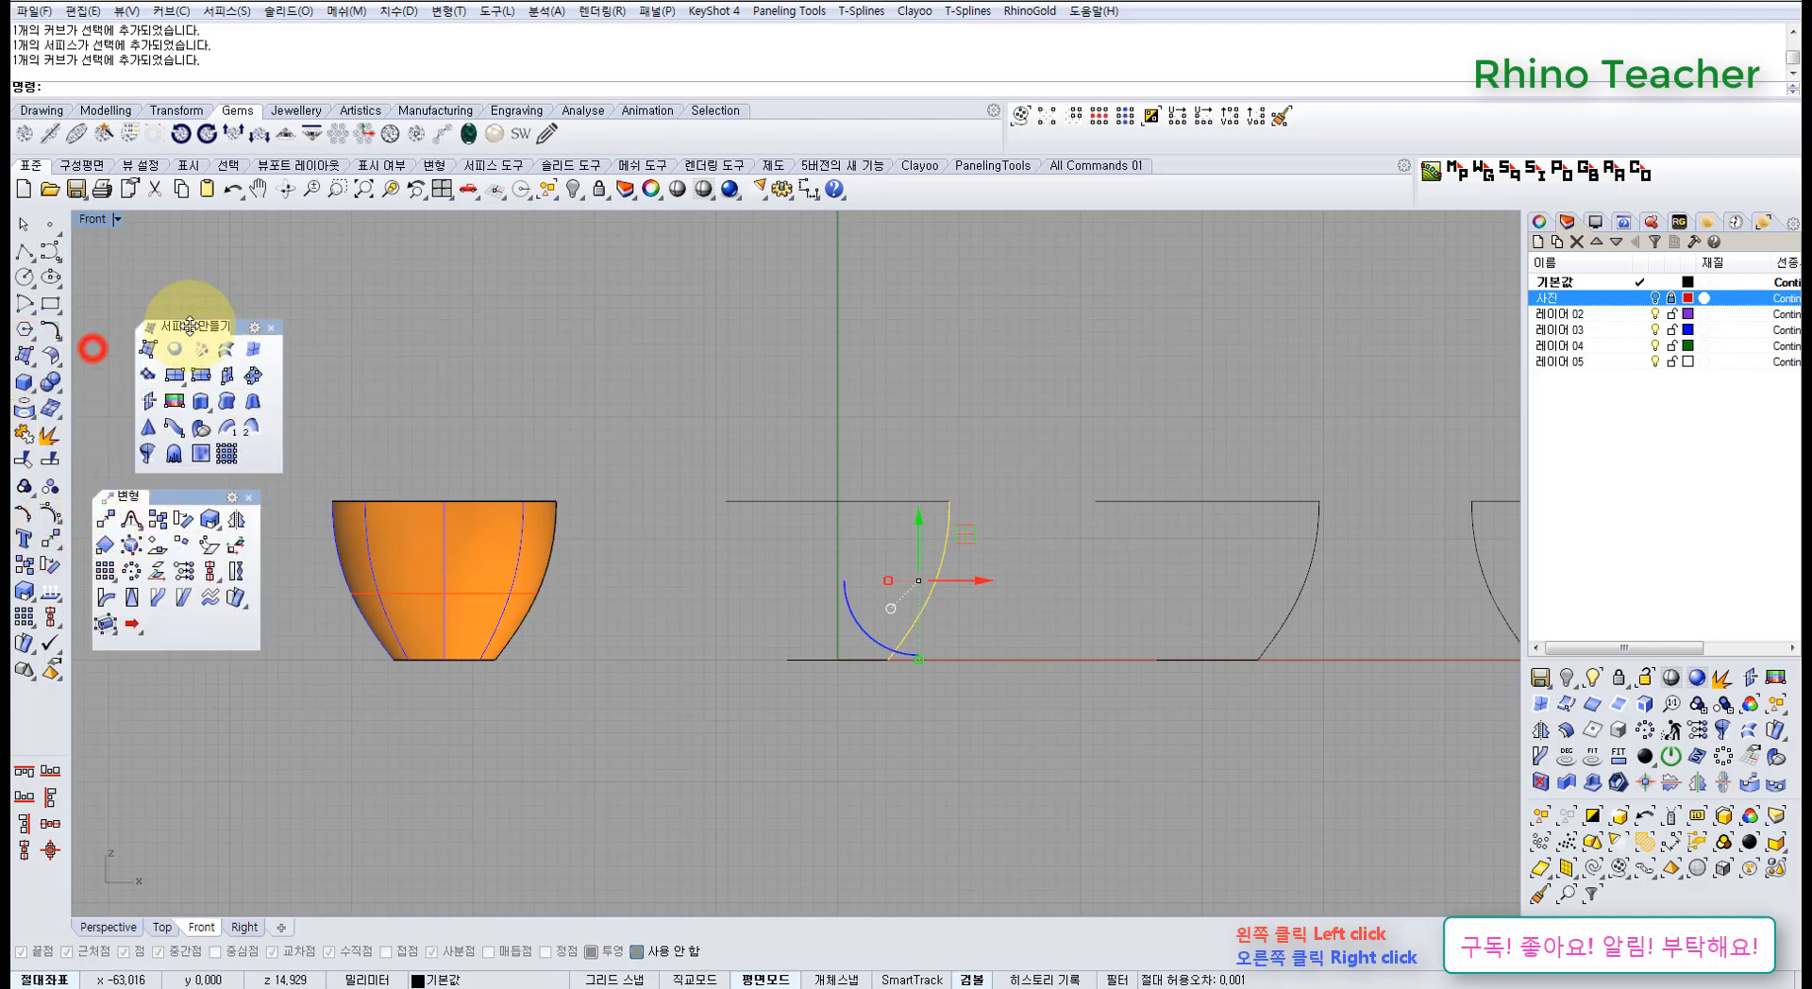
pyautogui.click(146, 451)
pyautogui.write('0')
pyautogui.press('Return')
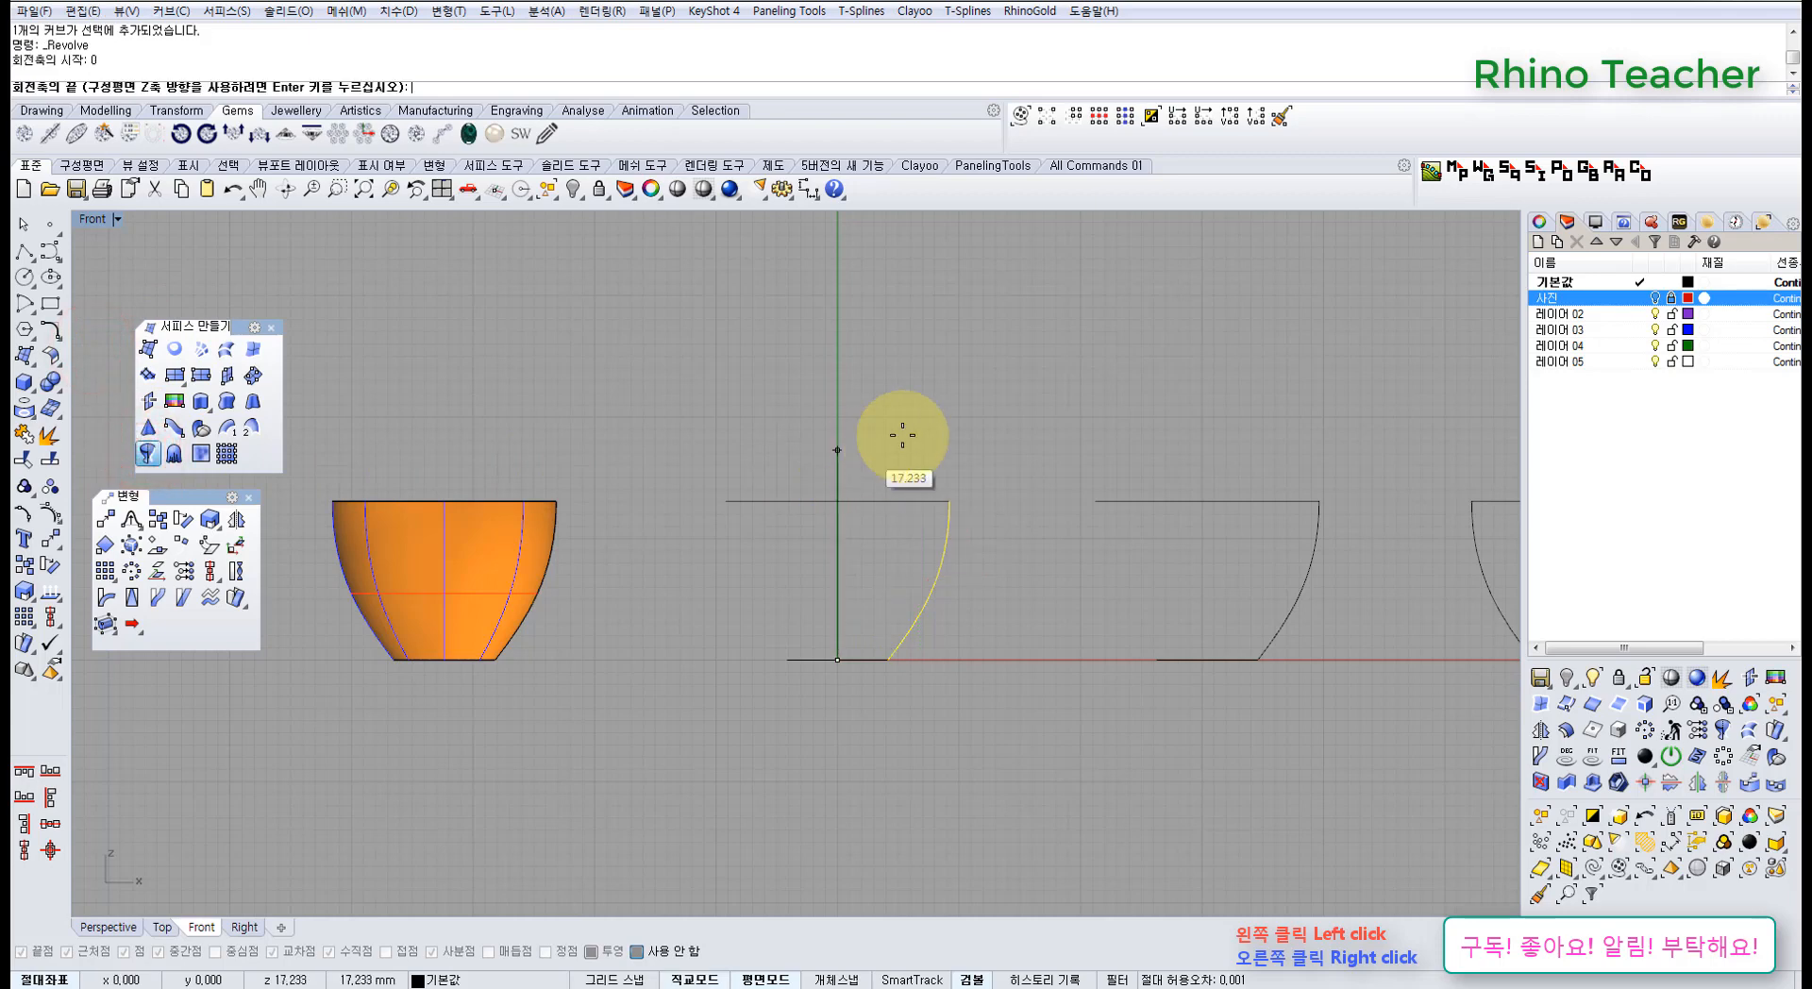
pyautogui.click(896, 433)
pyautogui.click(355, 95)
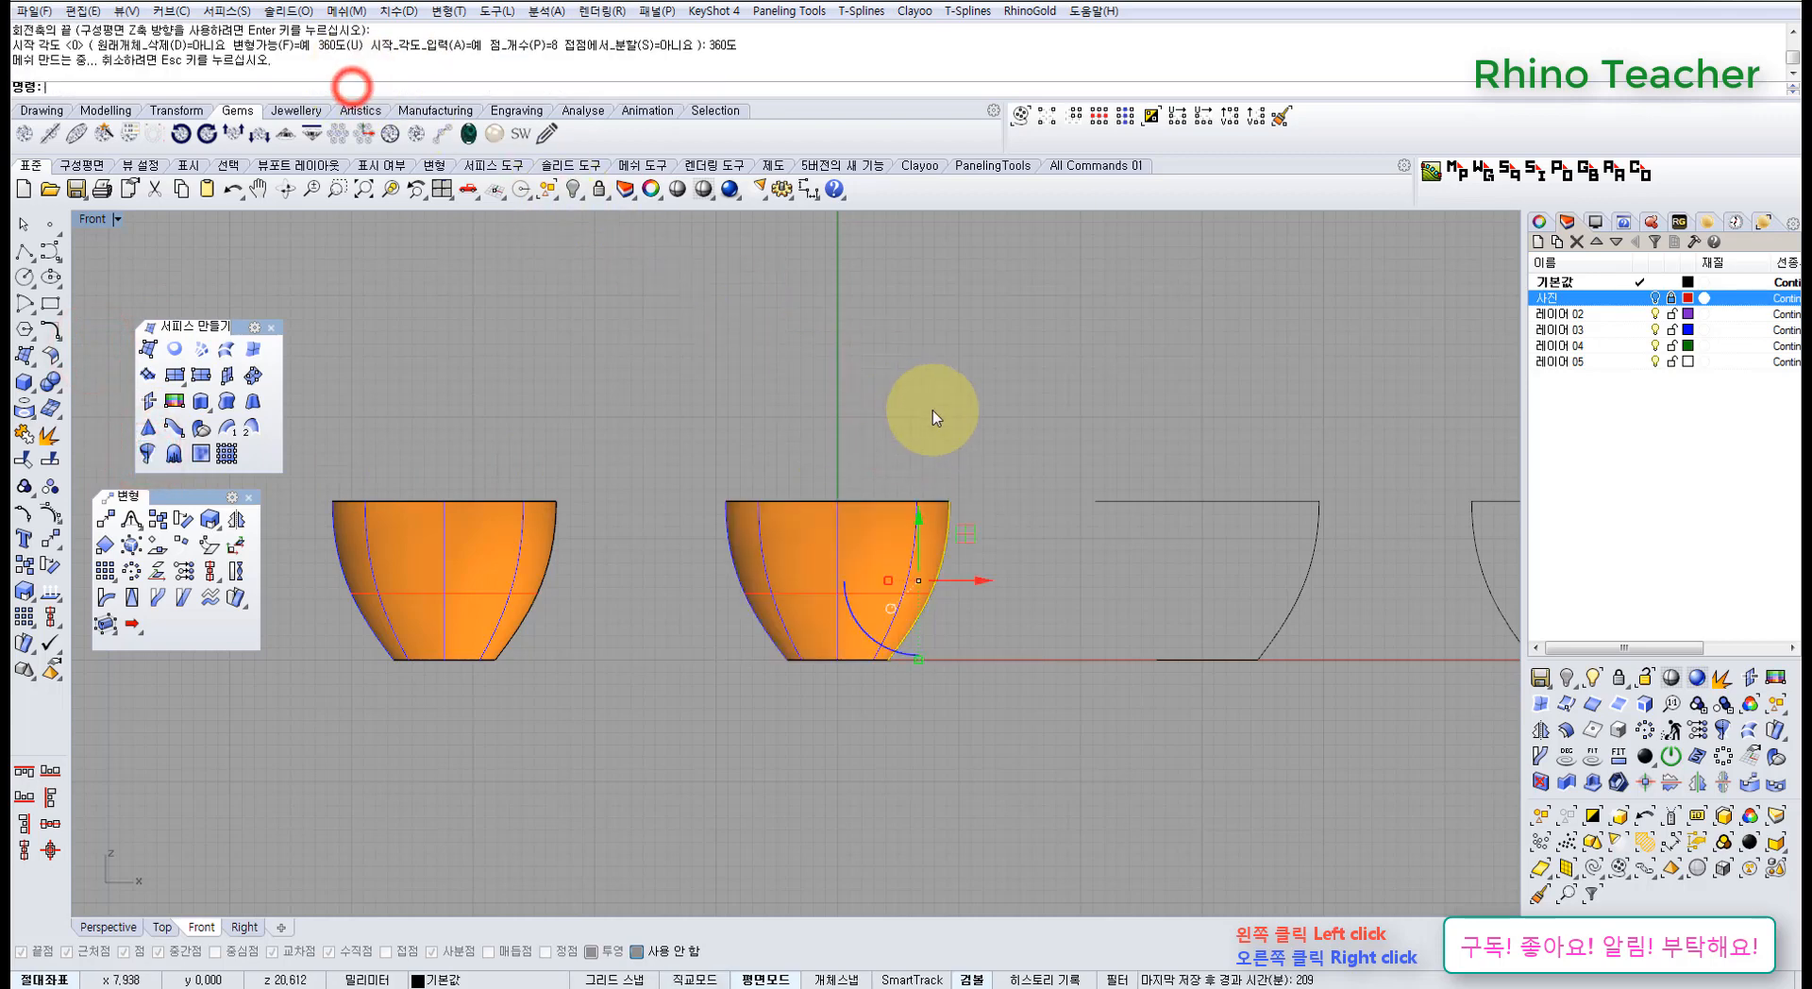
# - Delete the revolved surface from the second bowl, keeping its curves
pyautogui.moveTo(931, 404); pyautogui.dragTo(828, 444, button='right')
pyautogui.click(802, 590)
pyautogui.moveTo(910, 605); pyautogui.dragTo(772, 595, button='right')
pyautogui.press('Delete')
# - Switch to the maximized Perspective viewport
pyautogui.hotkey('ctrl', 'F4')
pyautogui.scroll(6, 696, 627)
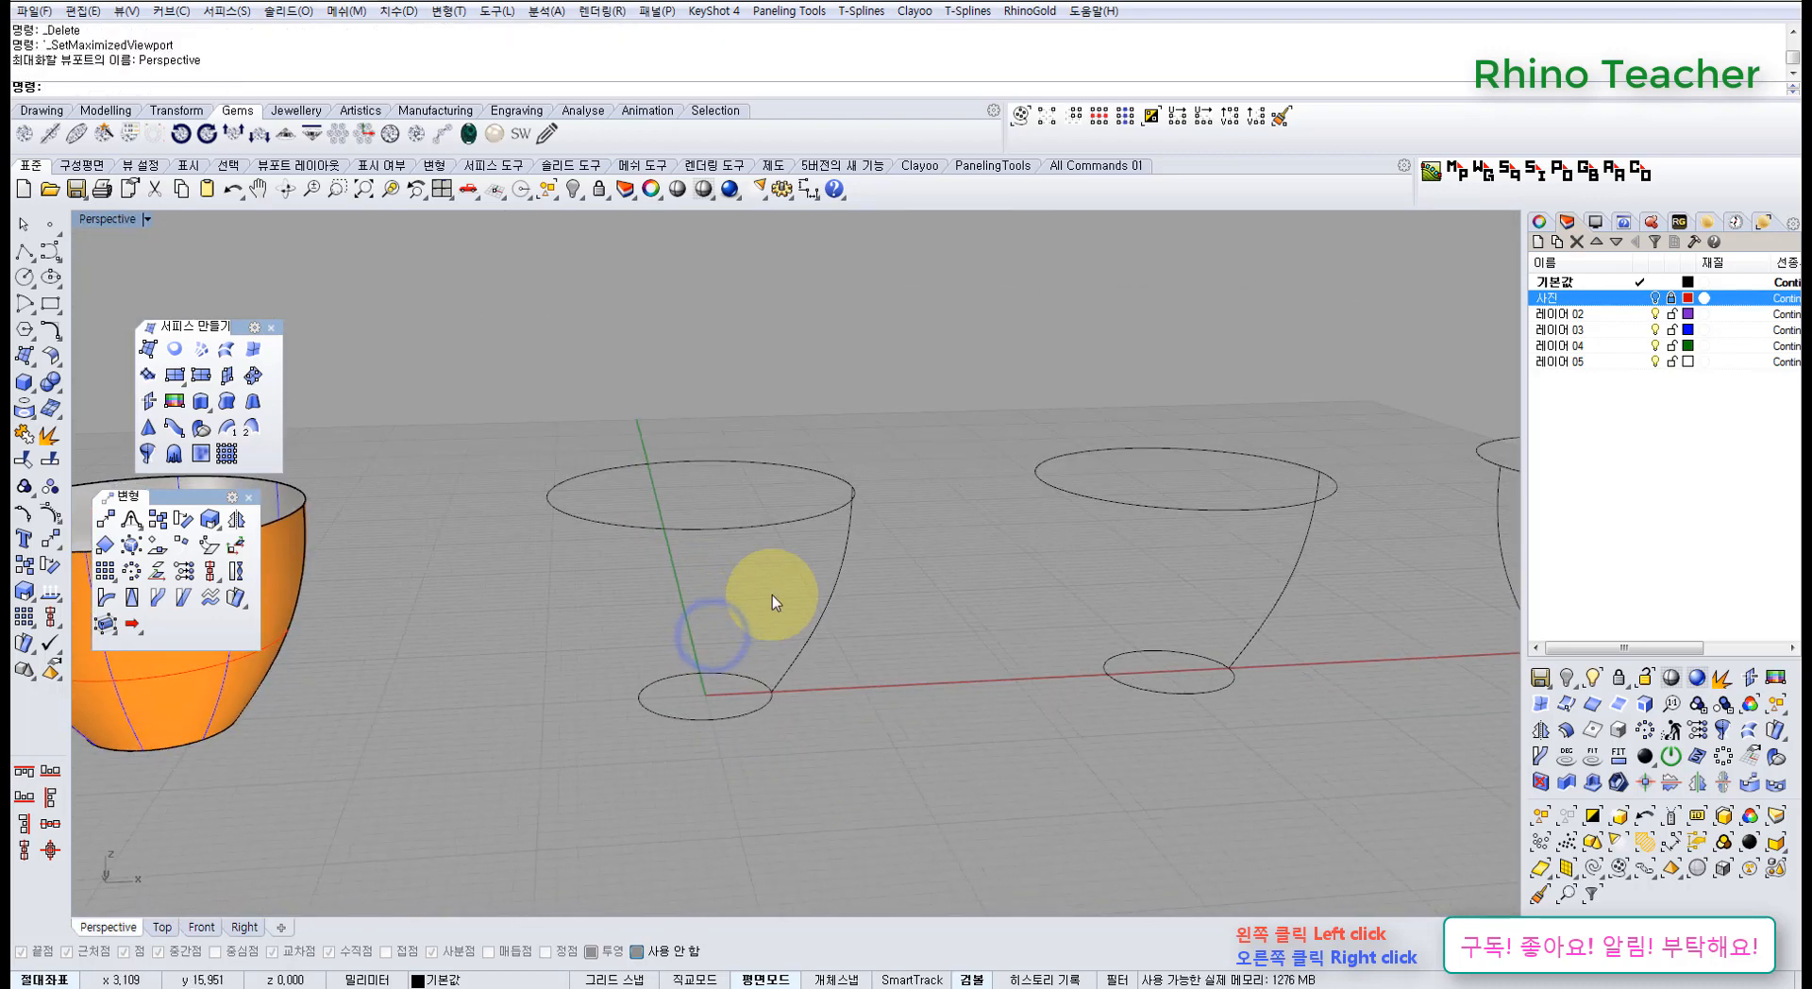
# - Try a one-rail sweep of the second bowl's top and bottom circles along its side profile, previewing the Roadlike Top style
pyautogui.click(839, 560)
pyautogui.click(813, 517)
pyautogui.click(755, 712)
pyautogui.rightClick(756, 713)
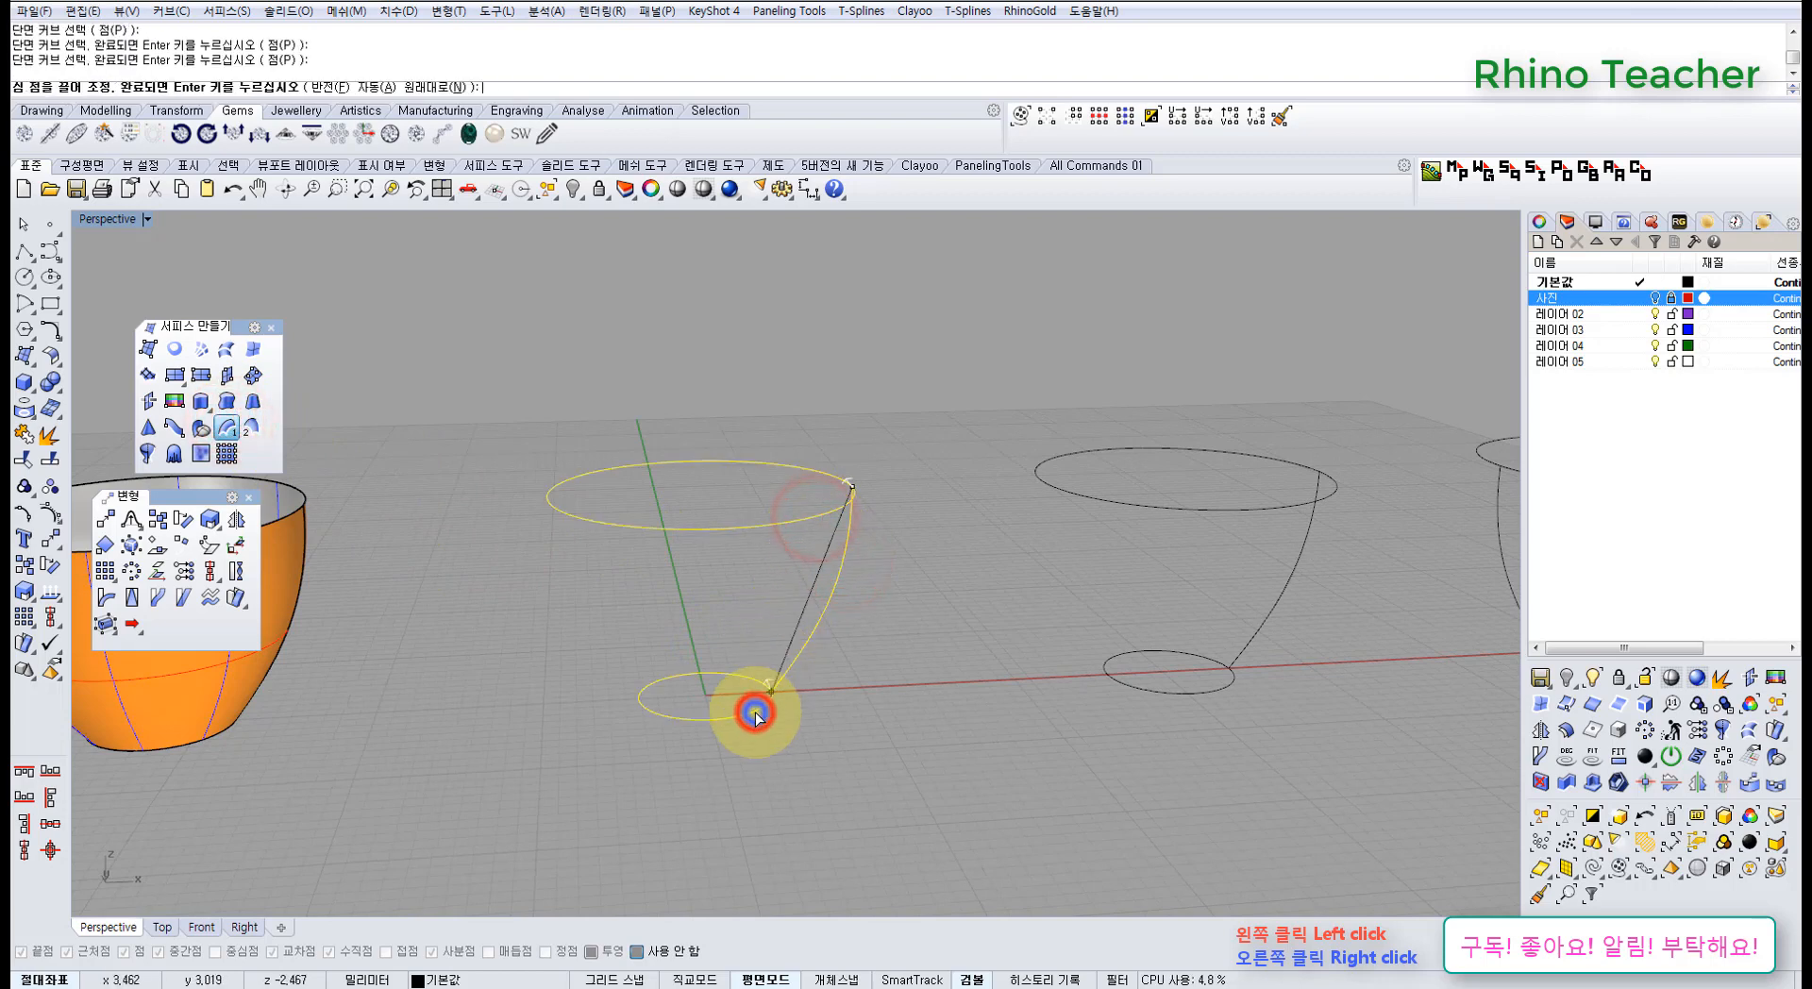
pyautogui.rightClick(754, 713)
pyautogui.moveTo(801, 680); pyautogui.dragTo(745, 627, button='right')
pyautogui.click(1044, 614)
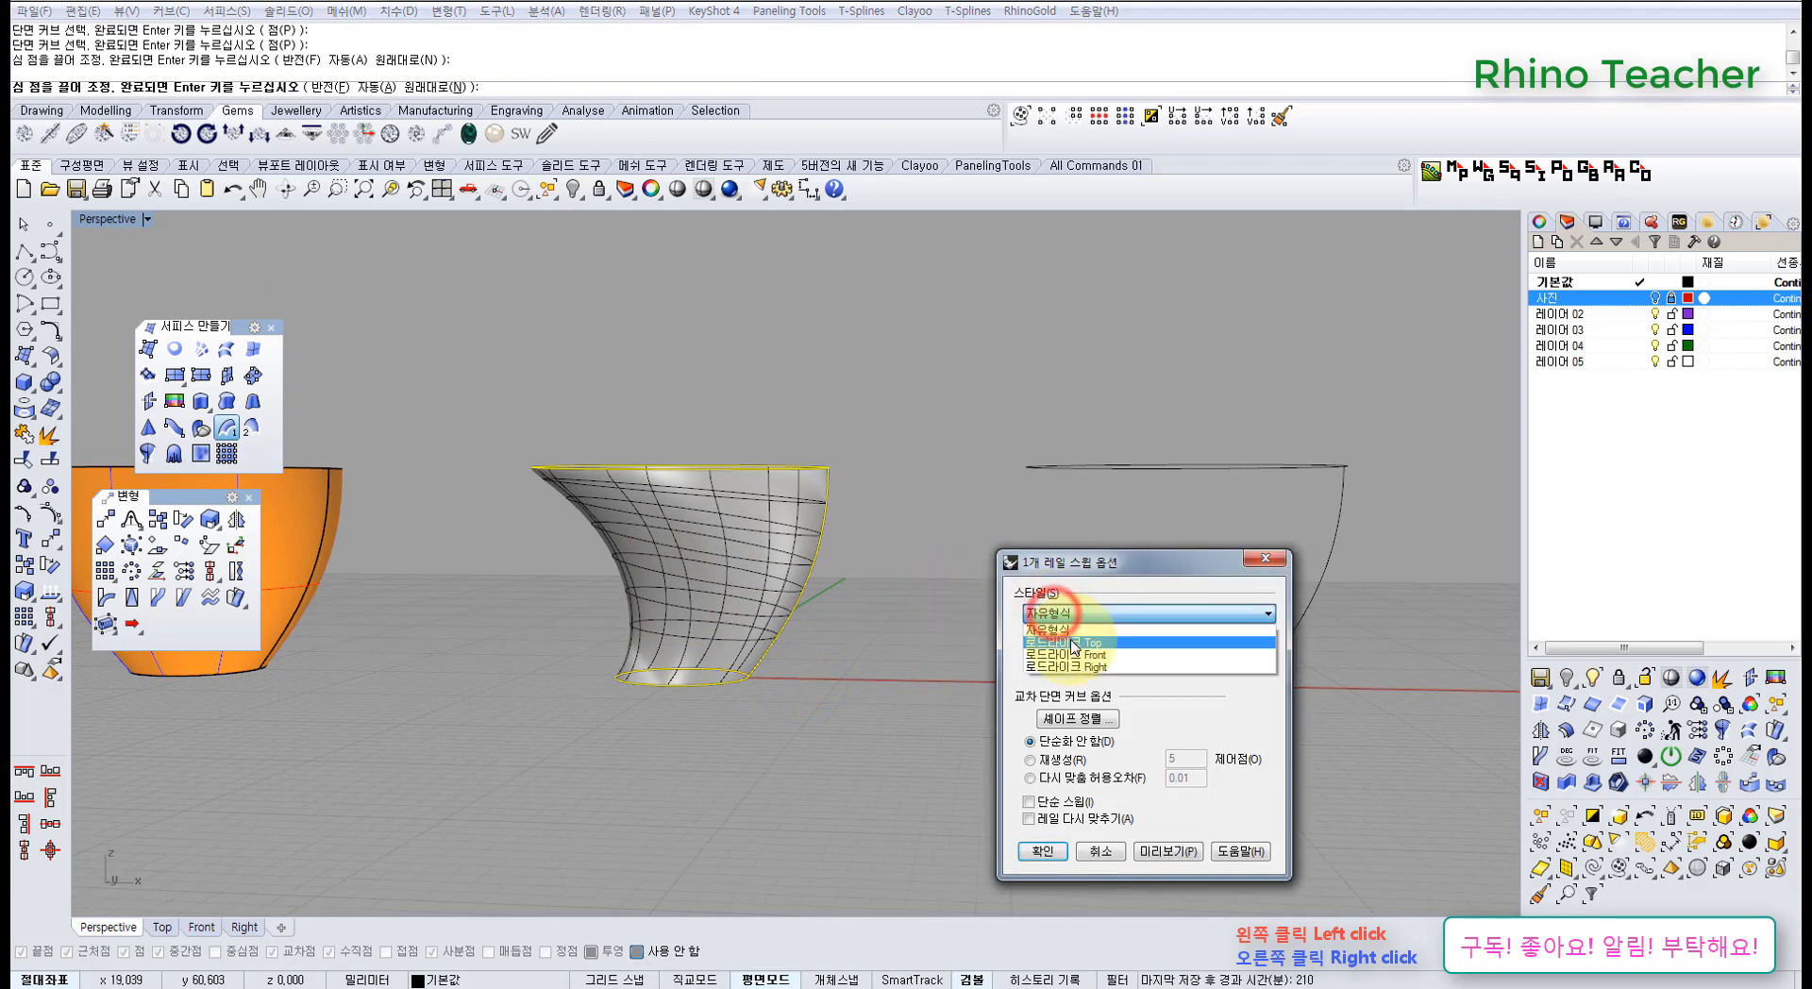
pyautogui.click(1070, 635)
pyautogui.click(1169, 850)
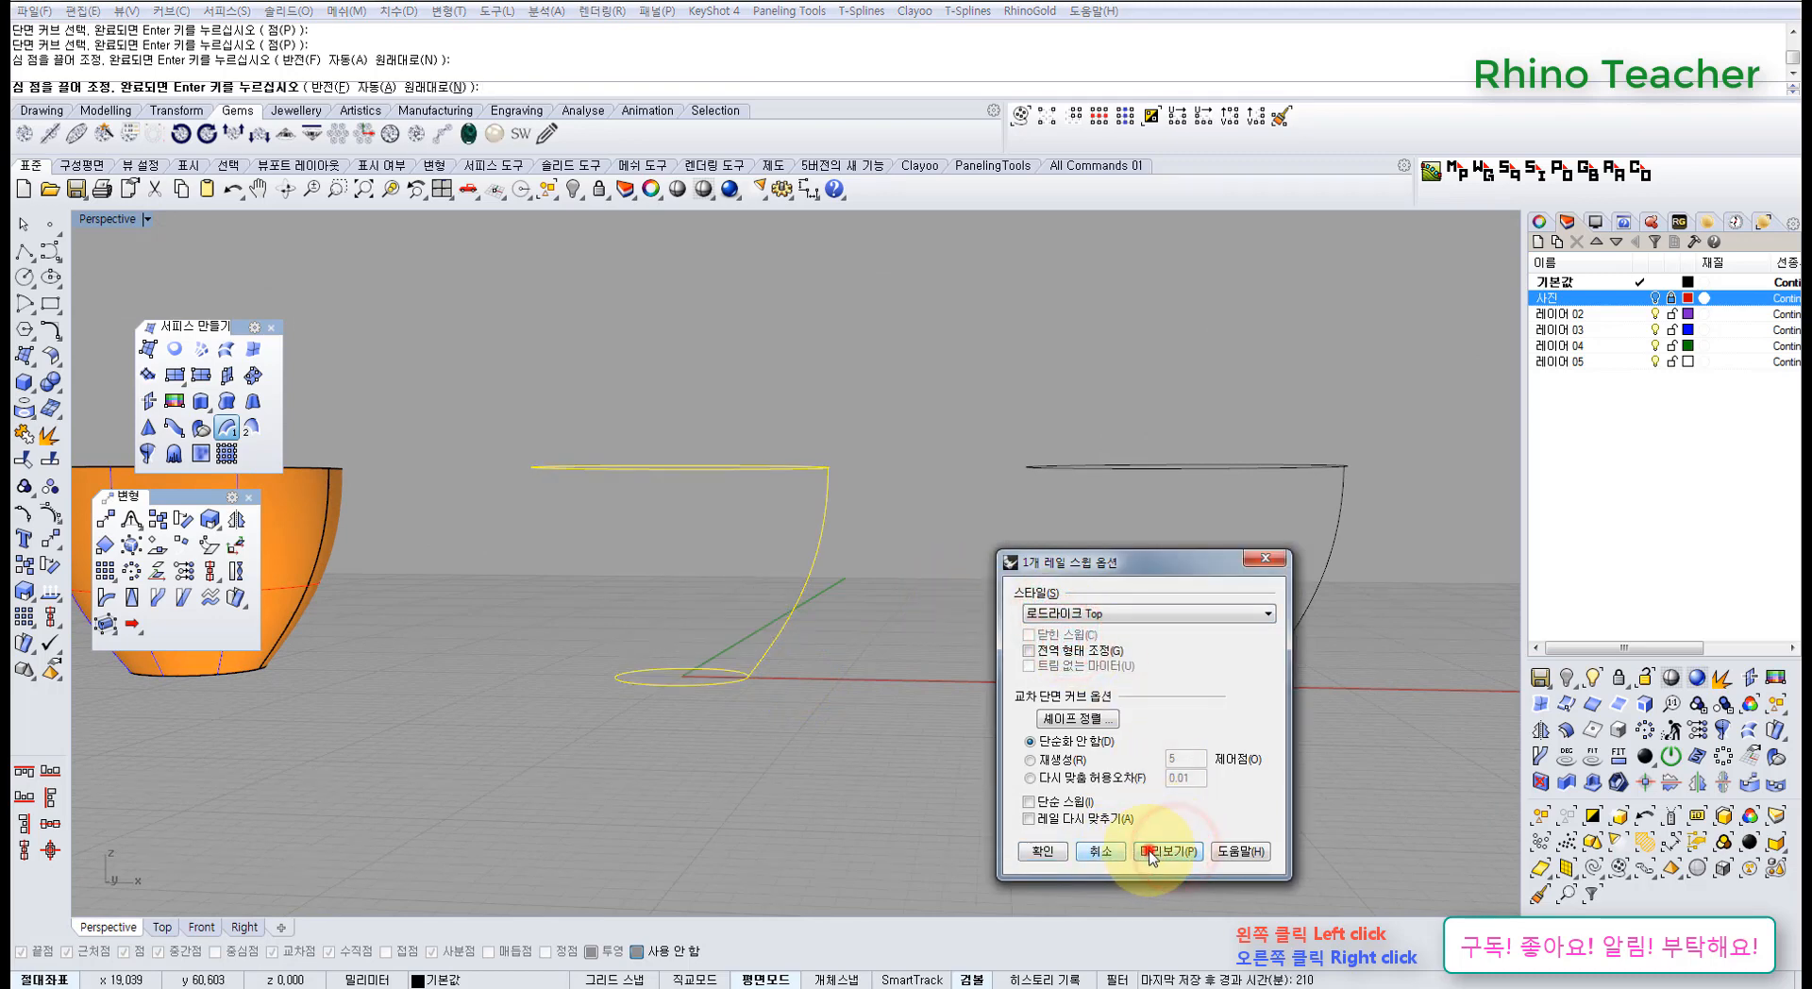
pyautogui.click(1102, 852)
# - Set up a two-rail sweep using the second bowl's top and bottom circles as rails and its side profile as the cross section
pyautogui.moveTo(769, 588); pyautogui.dragTo(797, 661, button='right')
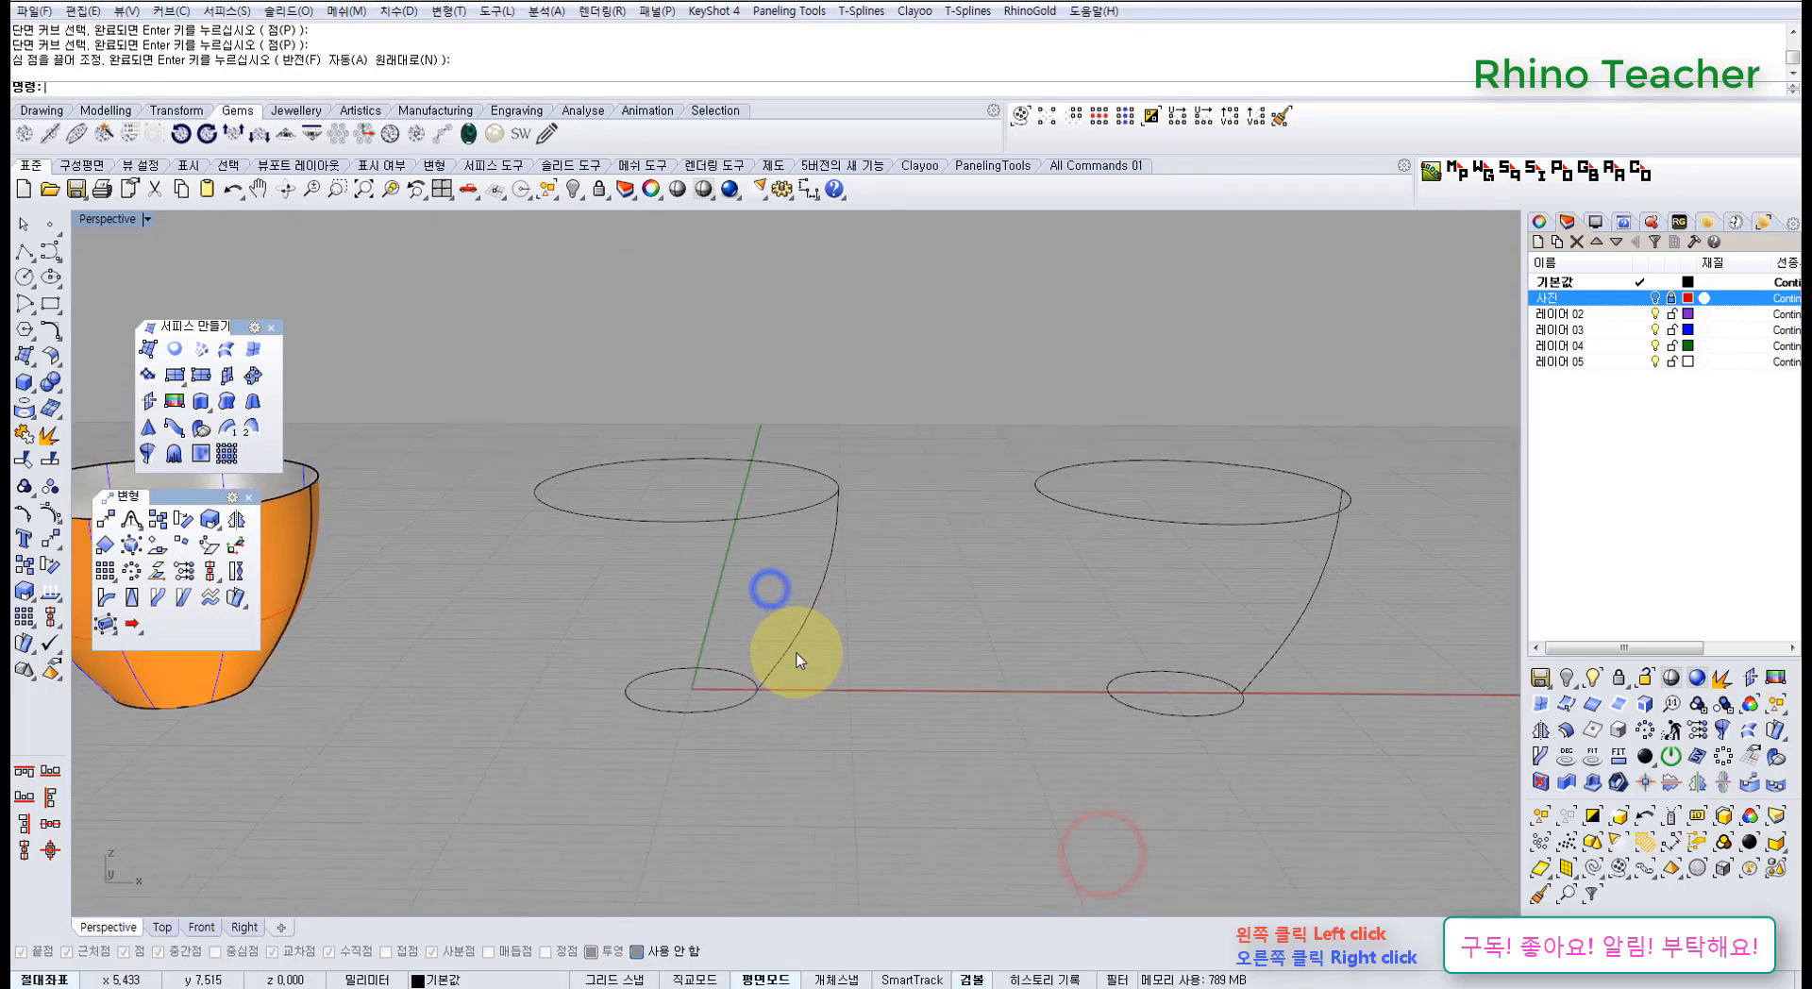
pyautogui.moveTo(746, 582); pyautogui.dragTo(625, 562, button='right')
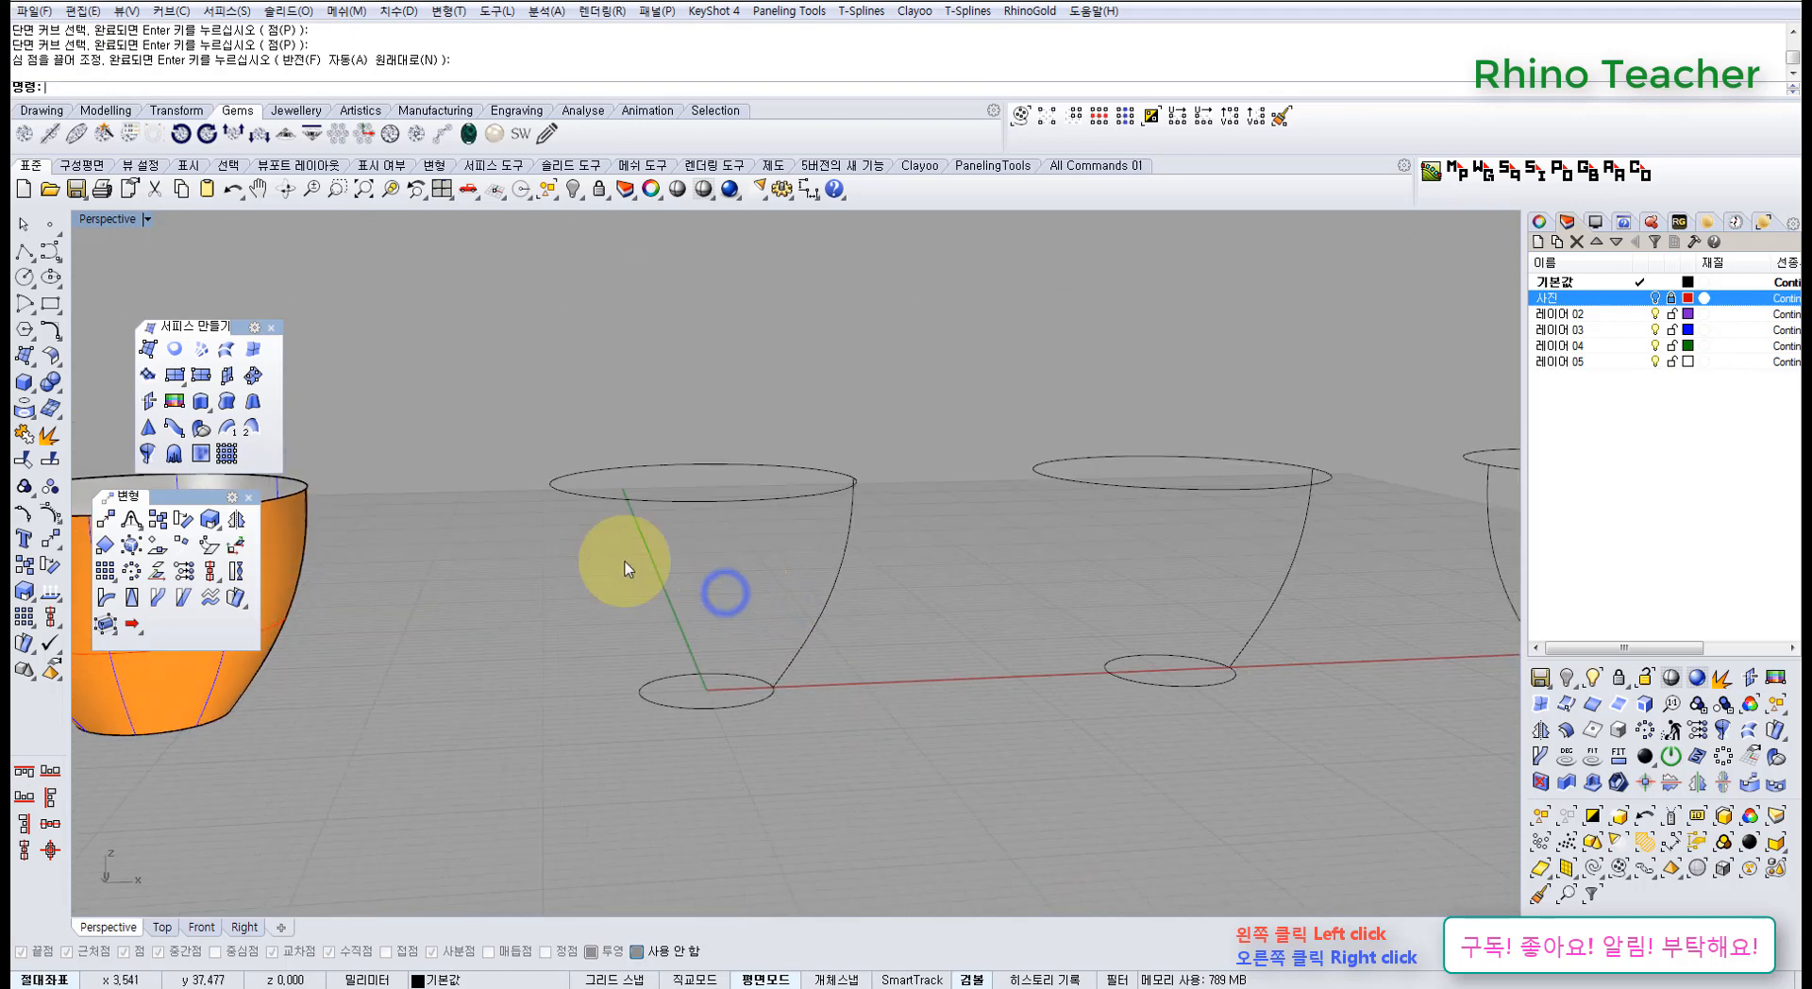
pyautogui.click(796, 498)
pyautogui.click(755, 706)
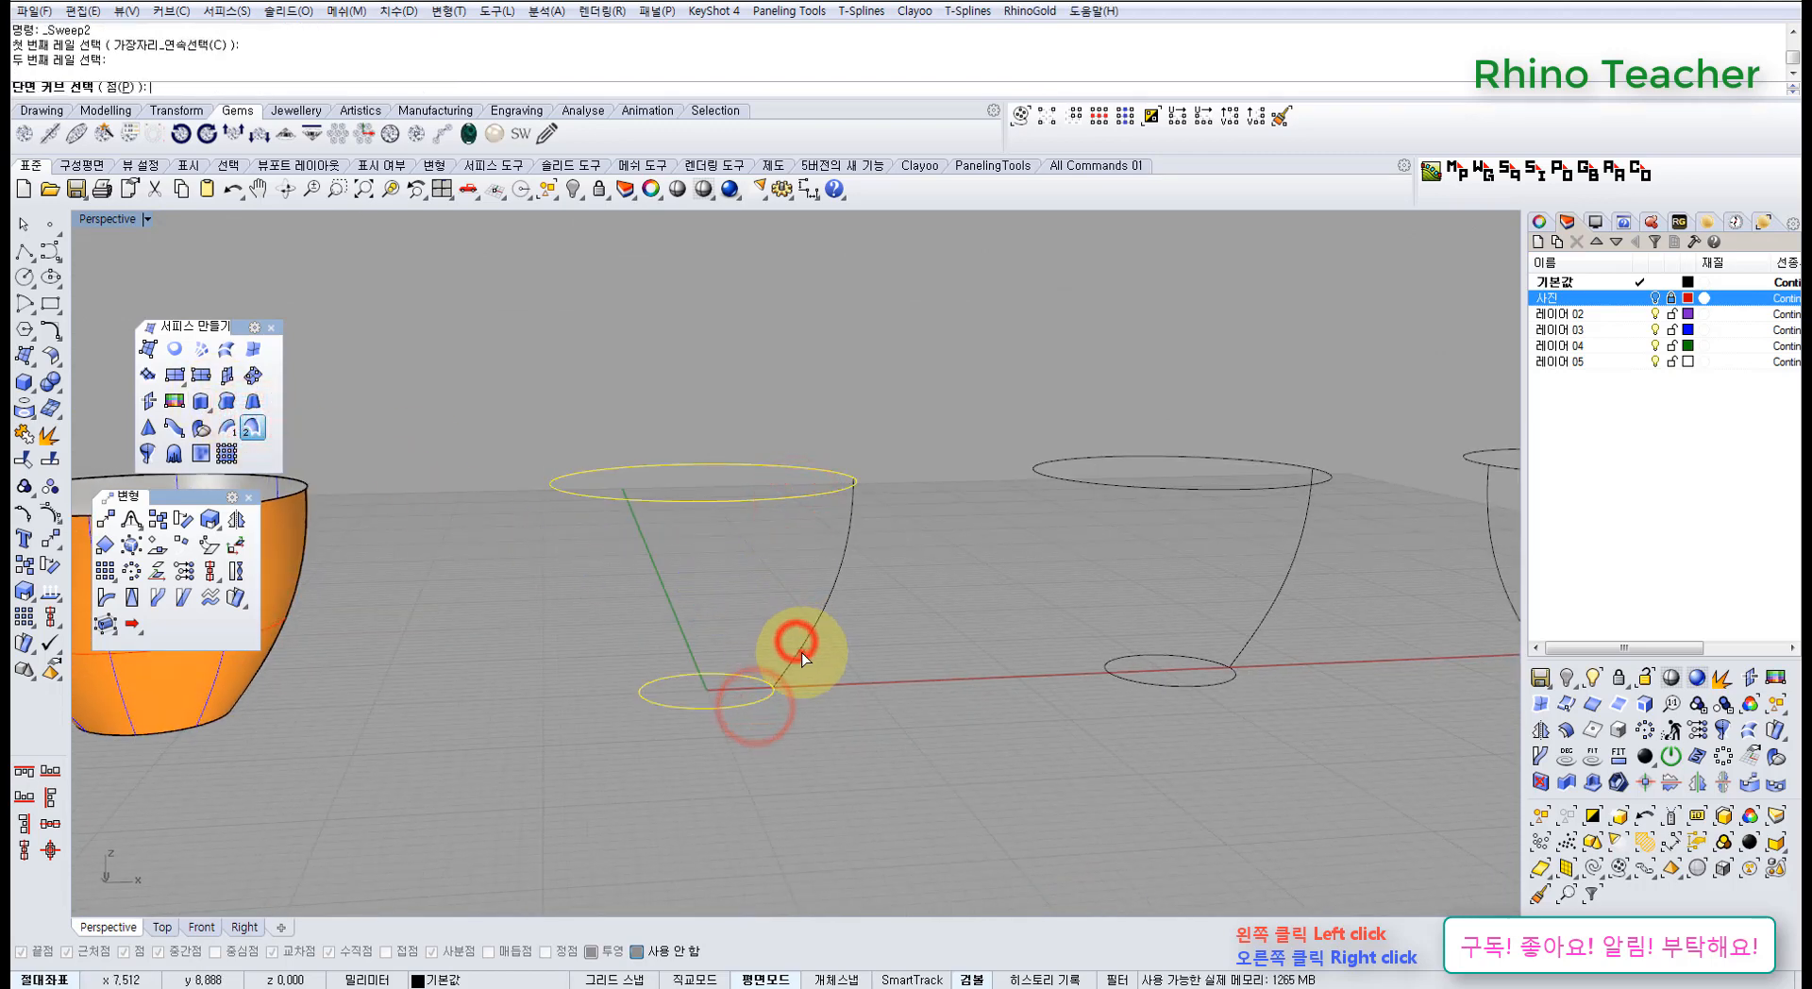
pyautogui.click(795, 642)
pyautogui.rightClick(801, 653)
pyautogui.moveTo(846, 574); pyautogui.dragTo(847, 645, button='right')
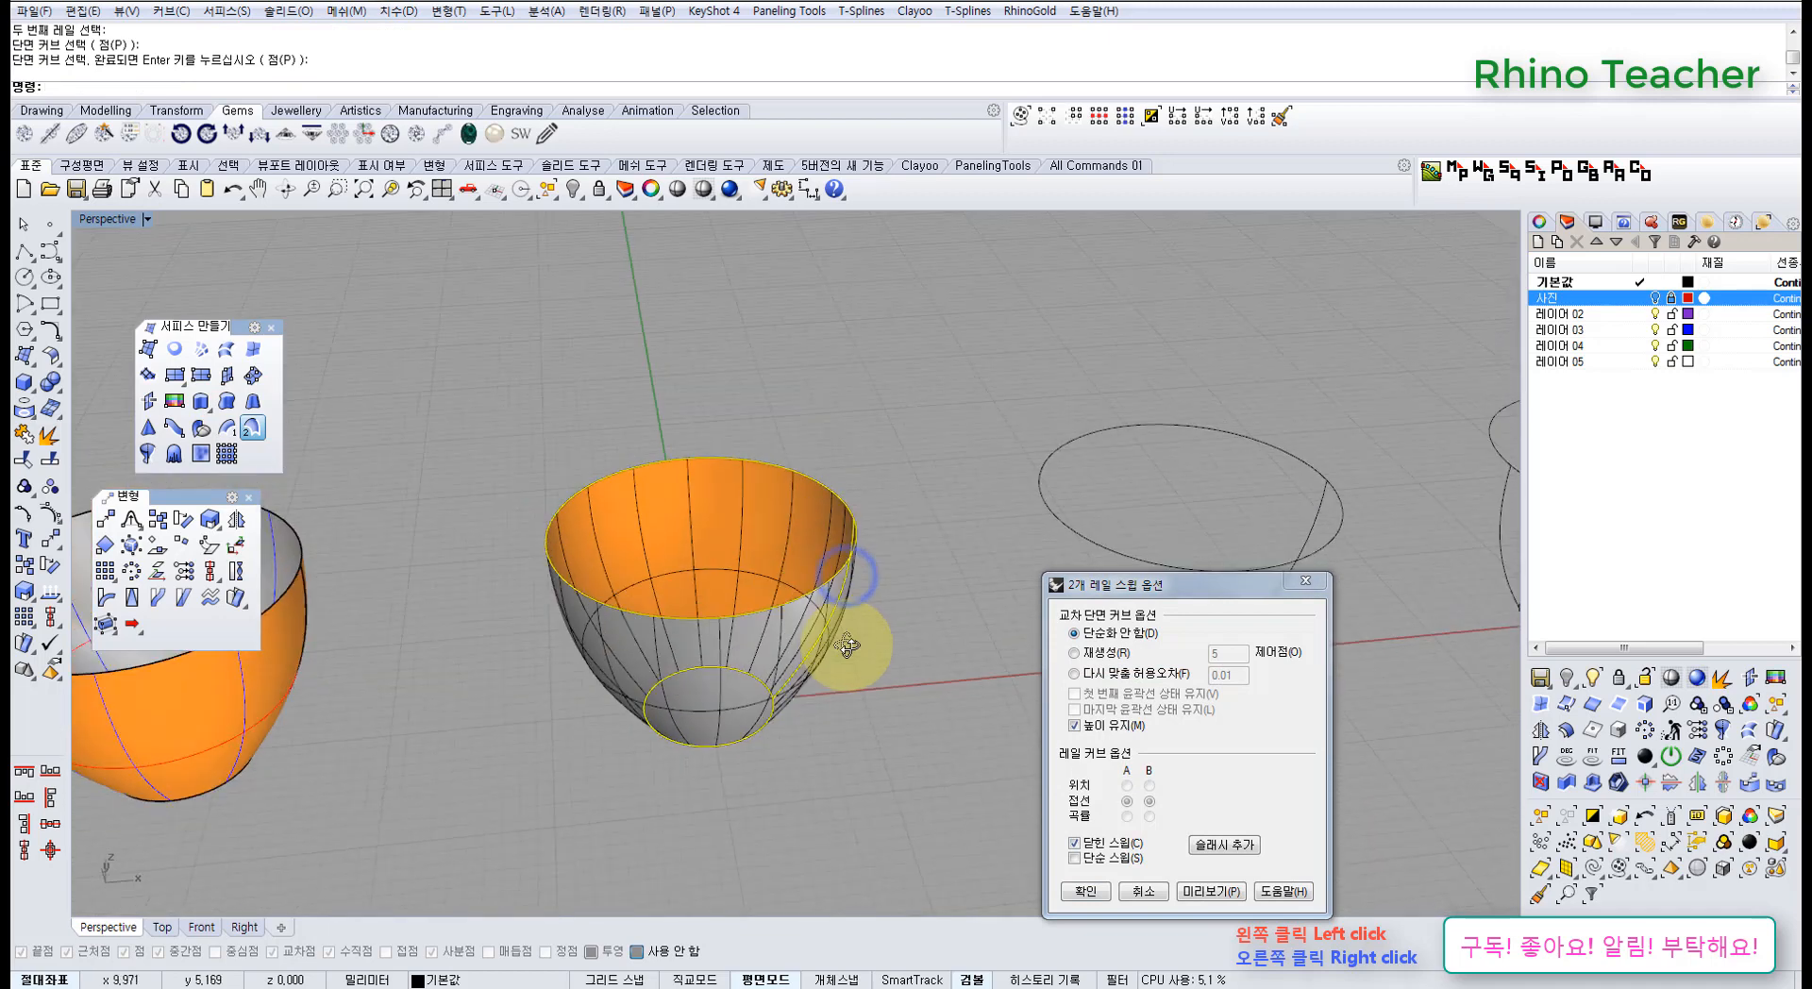
pyautogui.scroll(-4, 847, 644)
# - Enable the simple sweep option (단순 스윕), preview the result and create the two-rail swept surface
pyautogui.click(1076, 858)
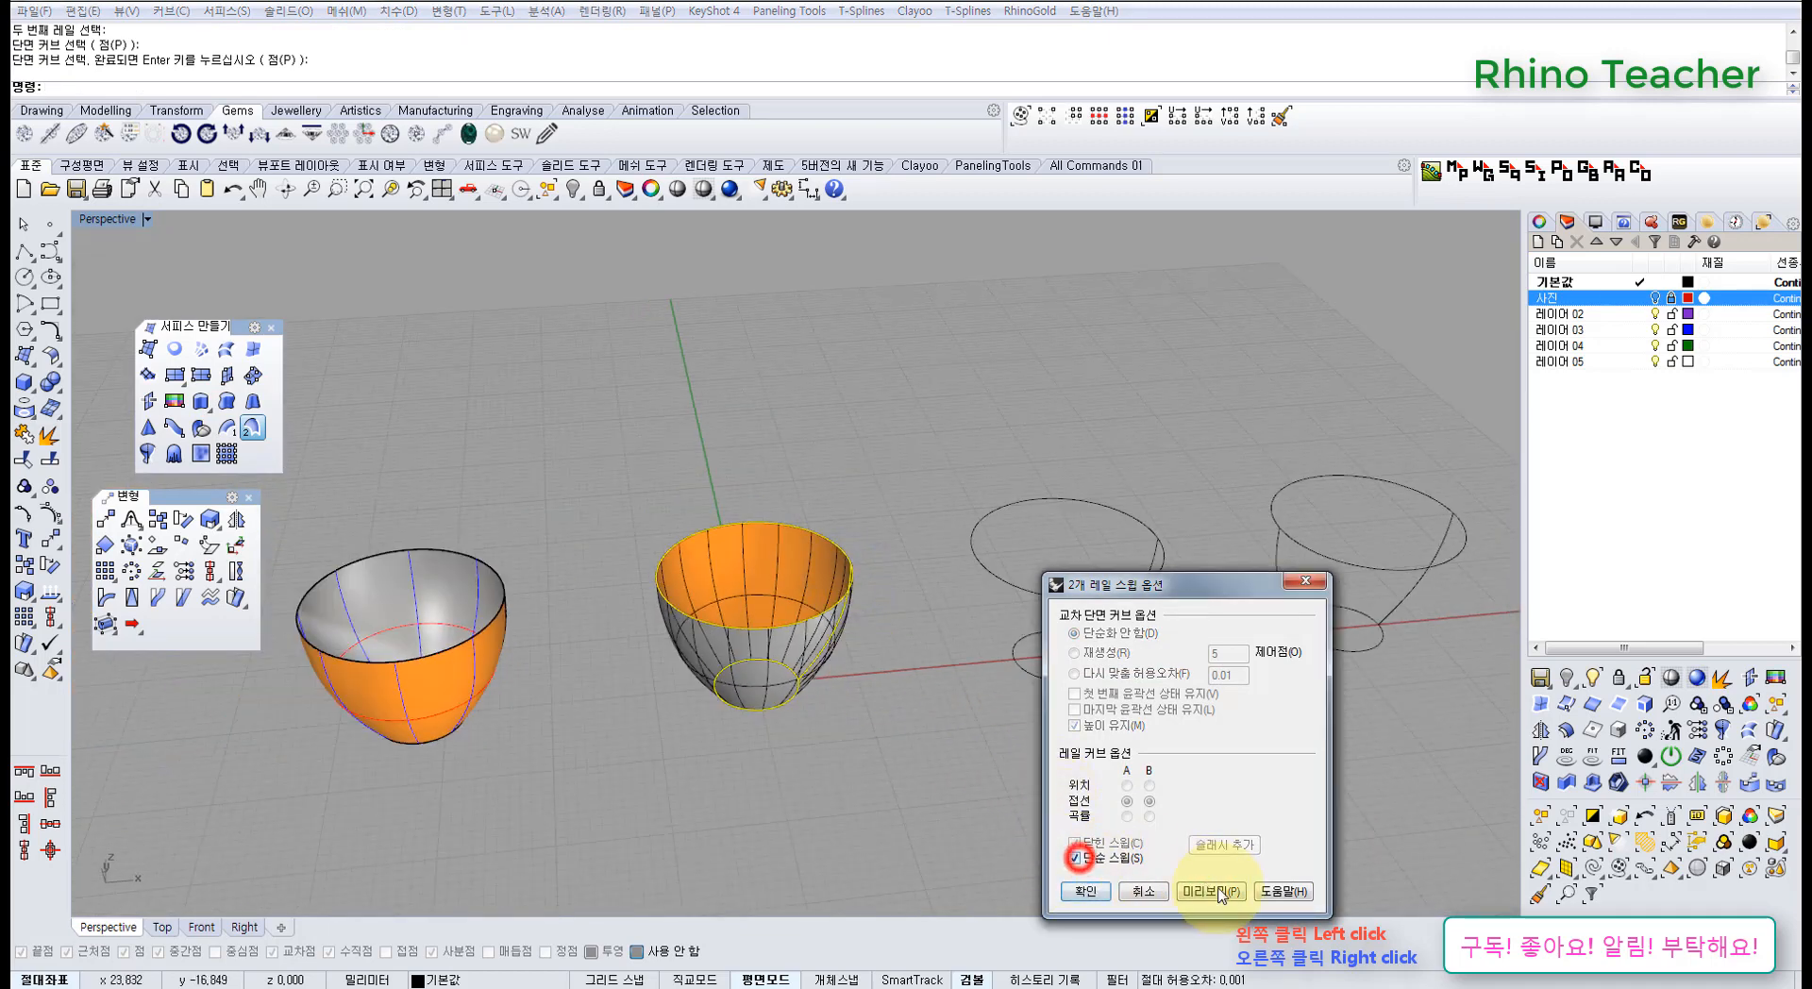
pyautogui.click(1216, 891)
pyautogui.moveTo(828, 753); pyautogui.dragTo(809, 680, button='right')
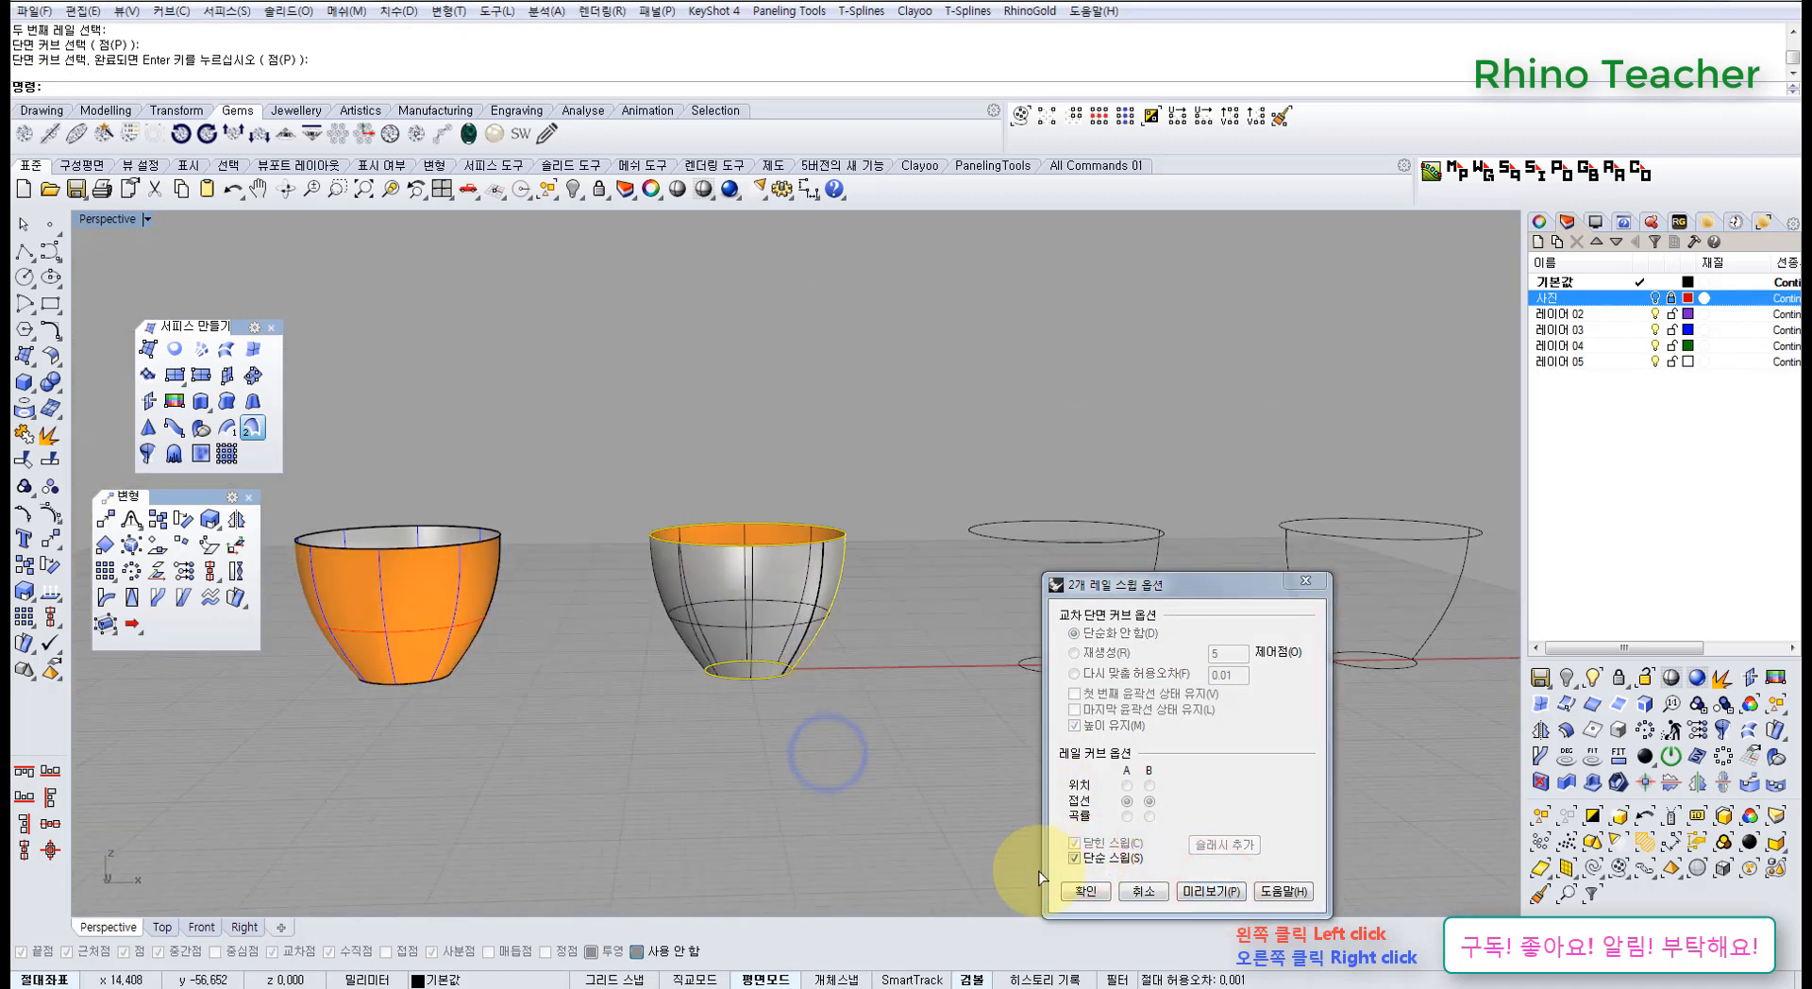
pyautogui.click(1080, 891)
# - Delete the two-rail swept surface from the second bowl
pyautogui.moveTo(977, 703); pyautogui.dragTo(655, 638, button='right')
pyautogui.click(531, 589)
pyautogui.press('Delete')
# - Set up a two-rail sweep of the last bowl using its two side profiles as rails and its top and bottom circles as cross sections
pyautogui.scroll(-6, 926, 650)
pyautogui.keyDown('shift'); pyautogui.moveTo(1071, 658); pyautogui.dragTo(867, 635, button='right'); pyautogui.keyUp('shift')
pyautogui.scroll(4, 769, 642)
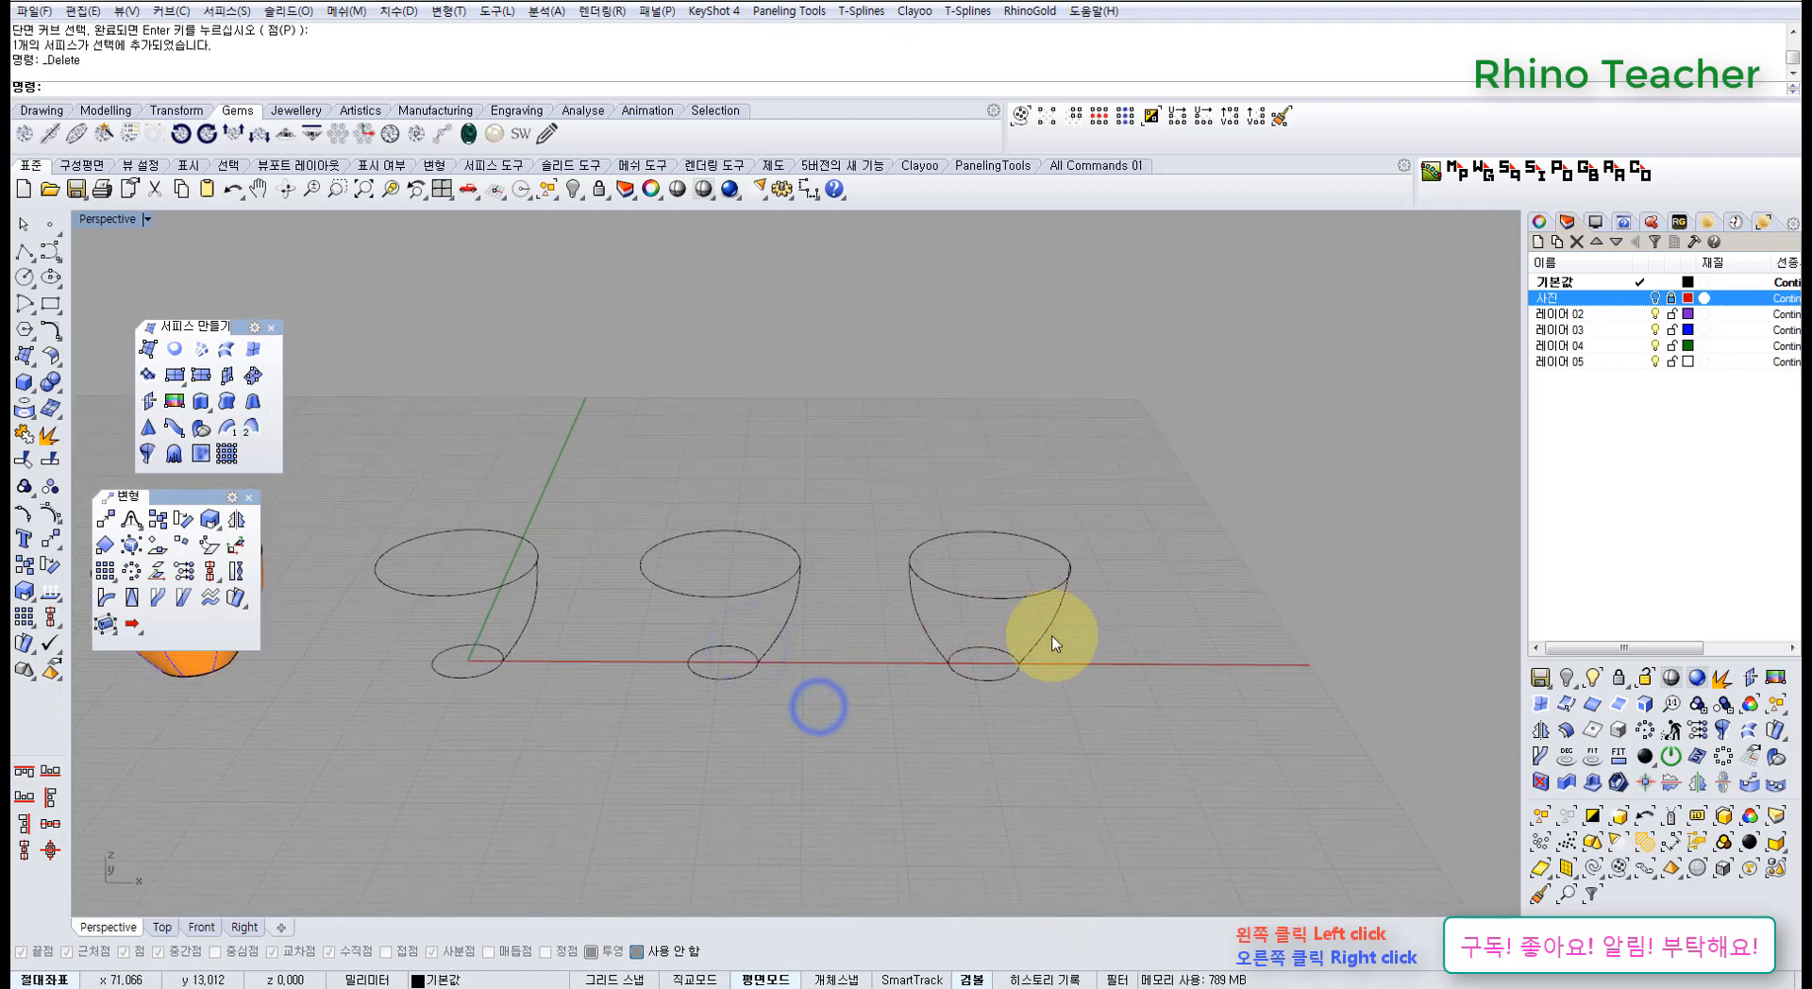
pyautogui.scroll(2, 862, 643)
pyautogui.keyDown('shift'); pyautogui.moveTo(1036, 629); pyautogui.dragTo(839, 512, button='right'); pyautogui.keyUp('shift')
pyautogui.moveTo(835, 585); pyautogui.dragTo(445, 579, button='right')
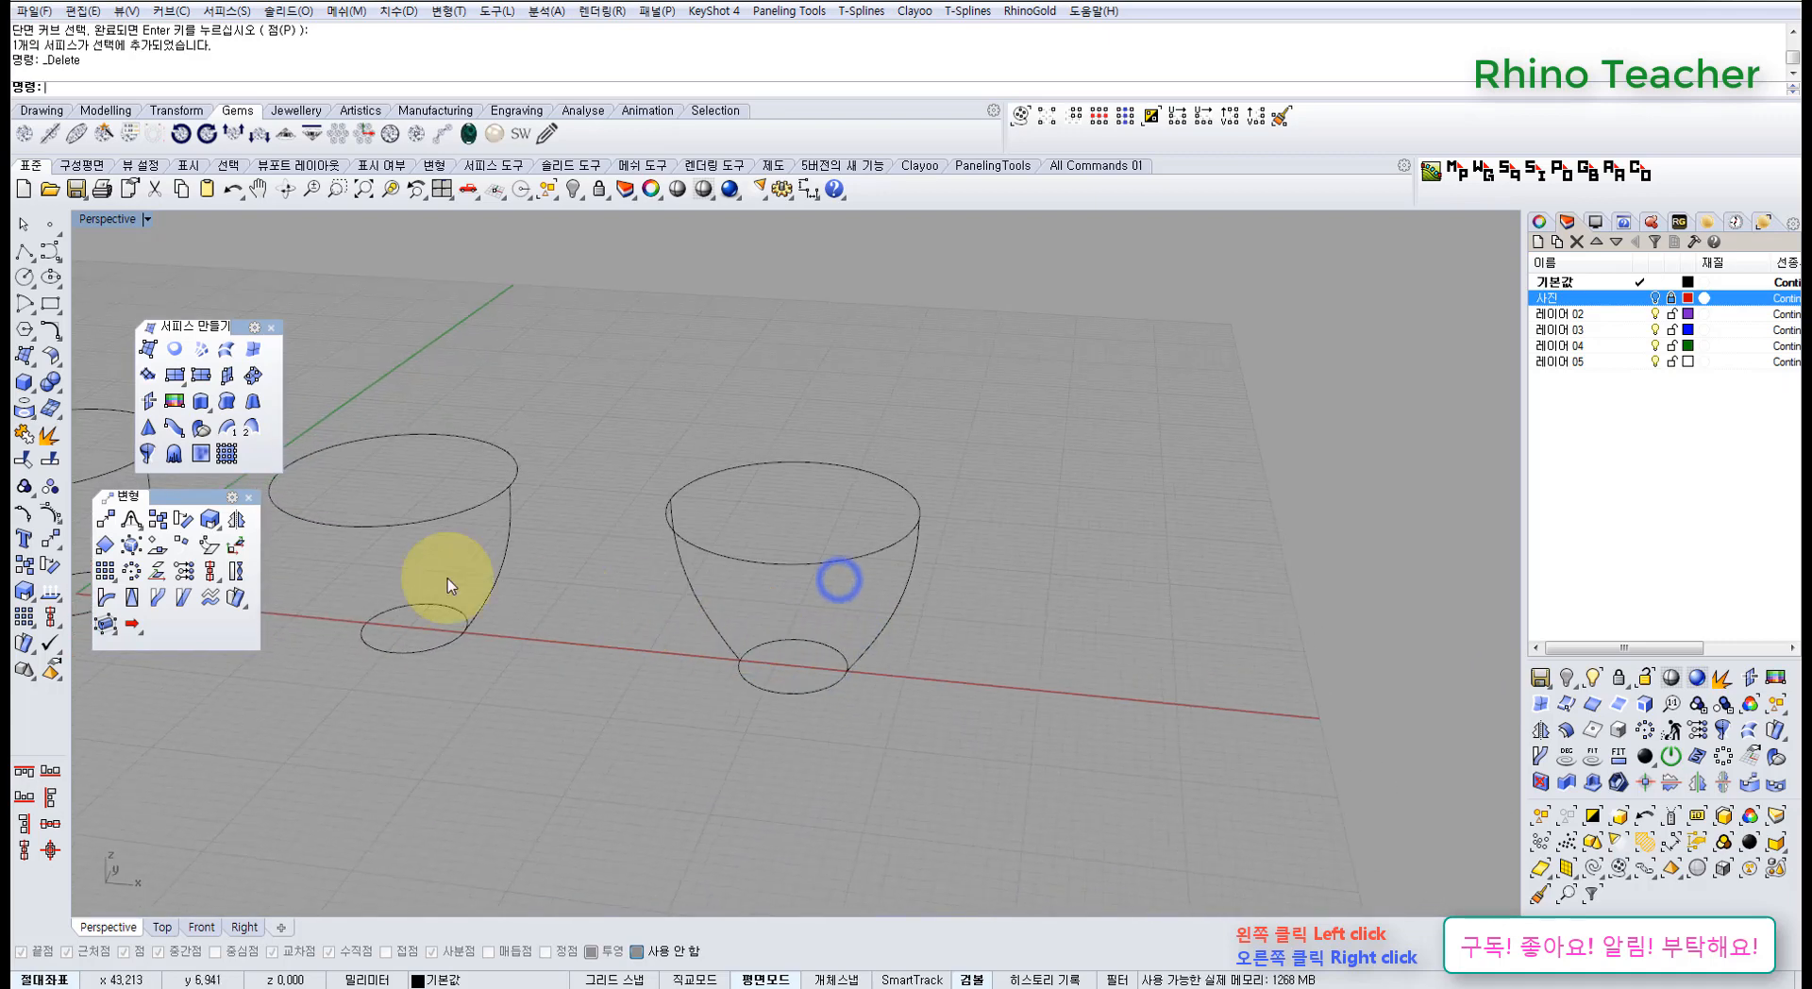
pyautogui.click(252, 427)
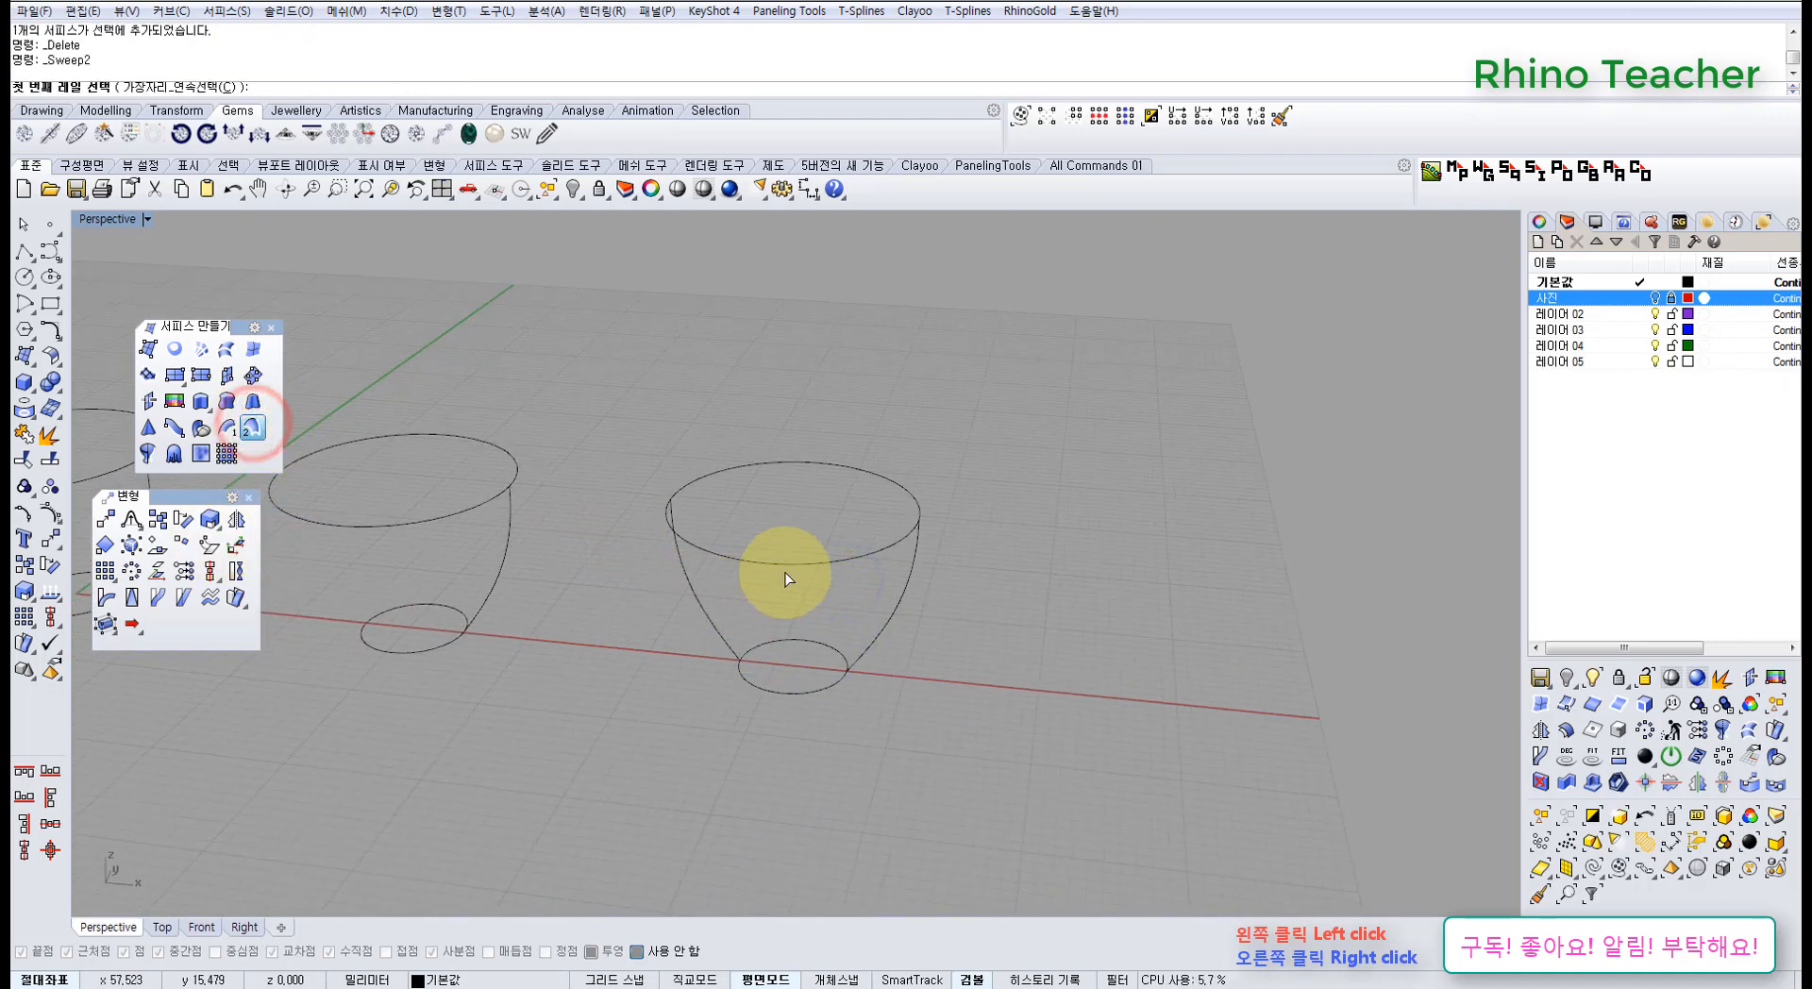
pyautogui.click(913, 566)
pyautogui.click(675, 566)
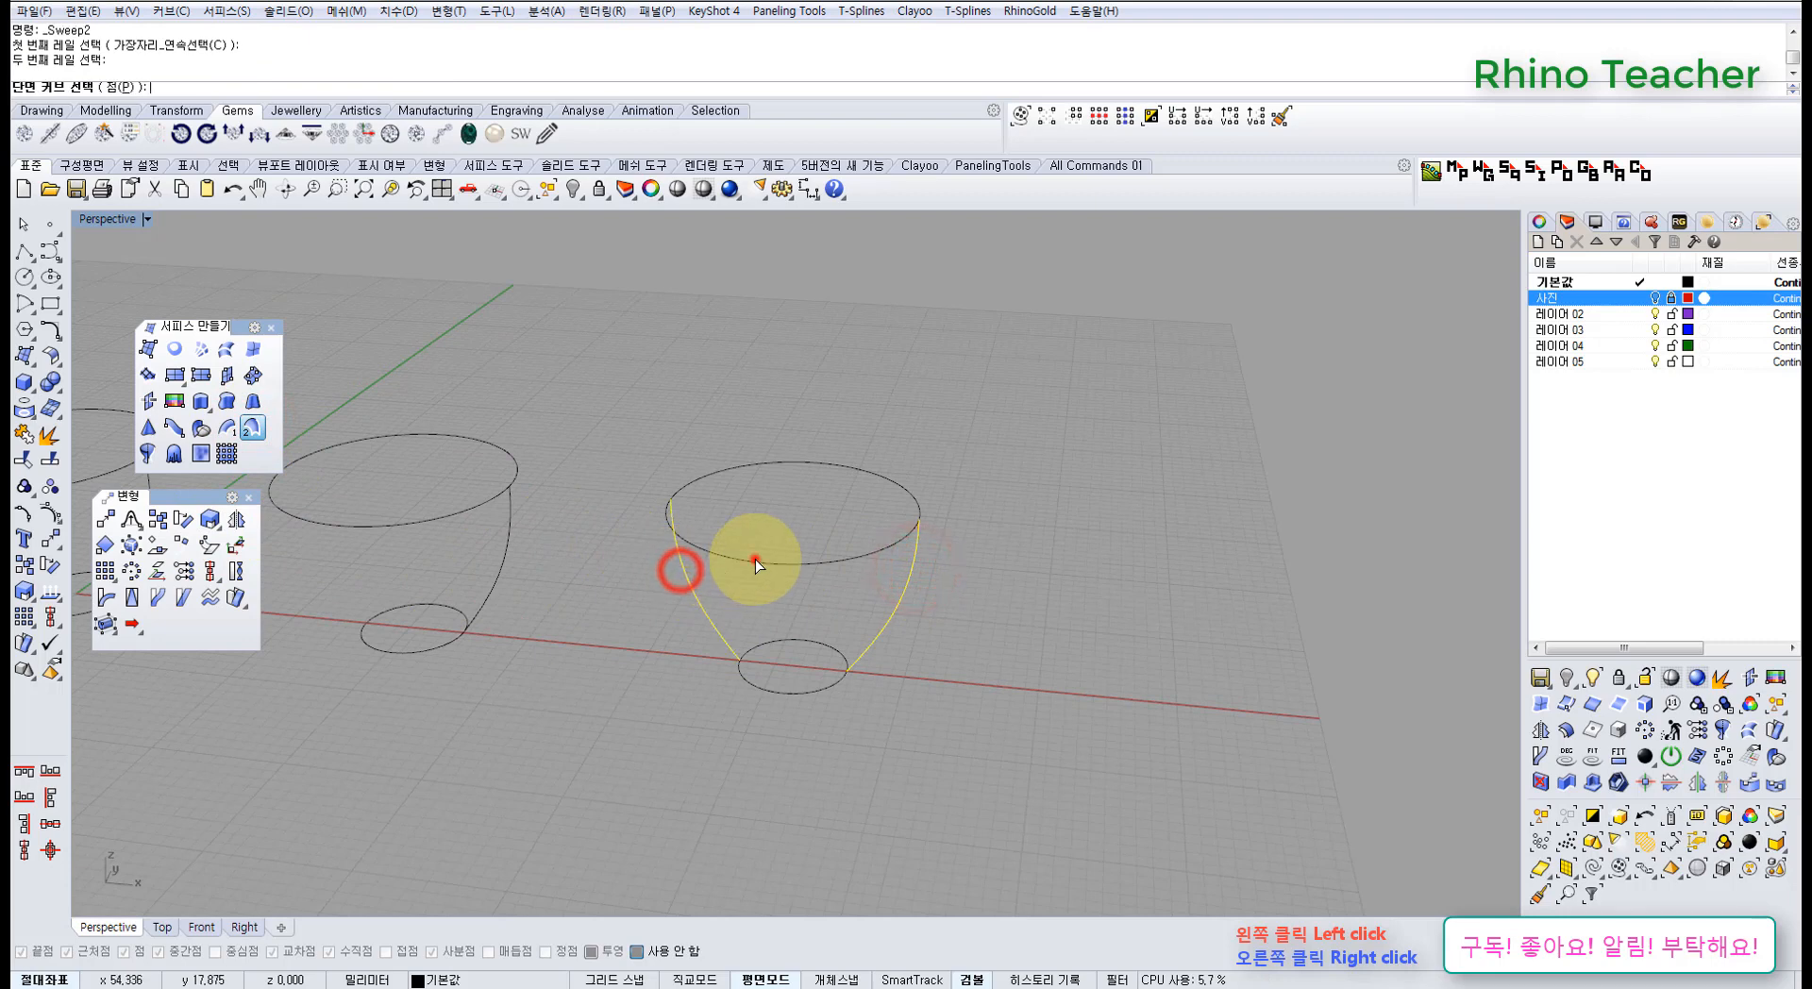
pyautogui.click(755, 562)
pyautogui.click(802, 689)
pyautogui.rightClick(804, 692)
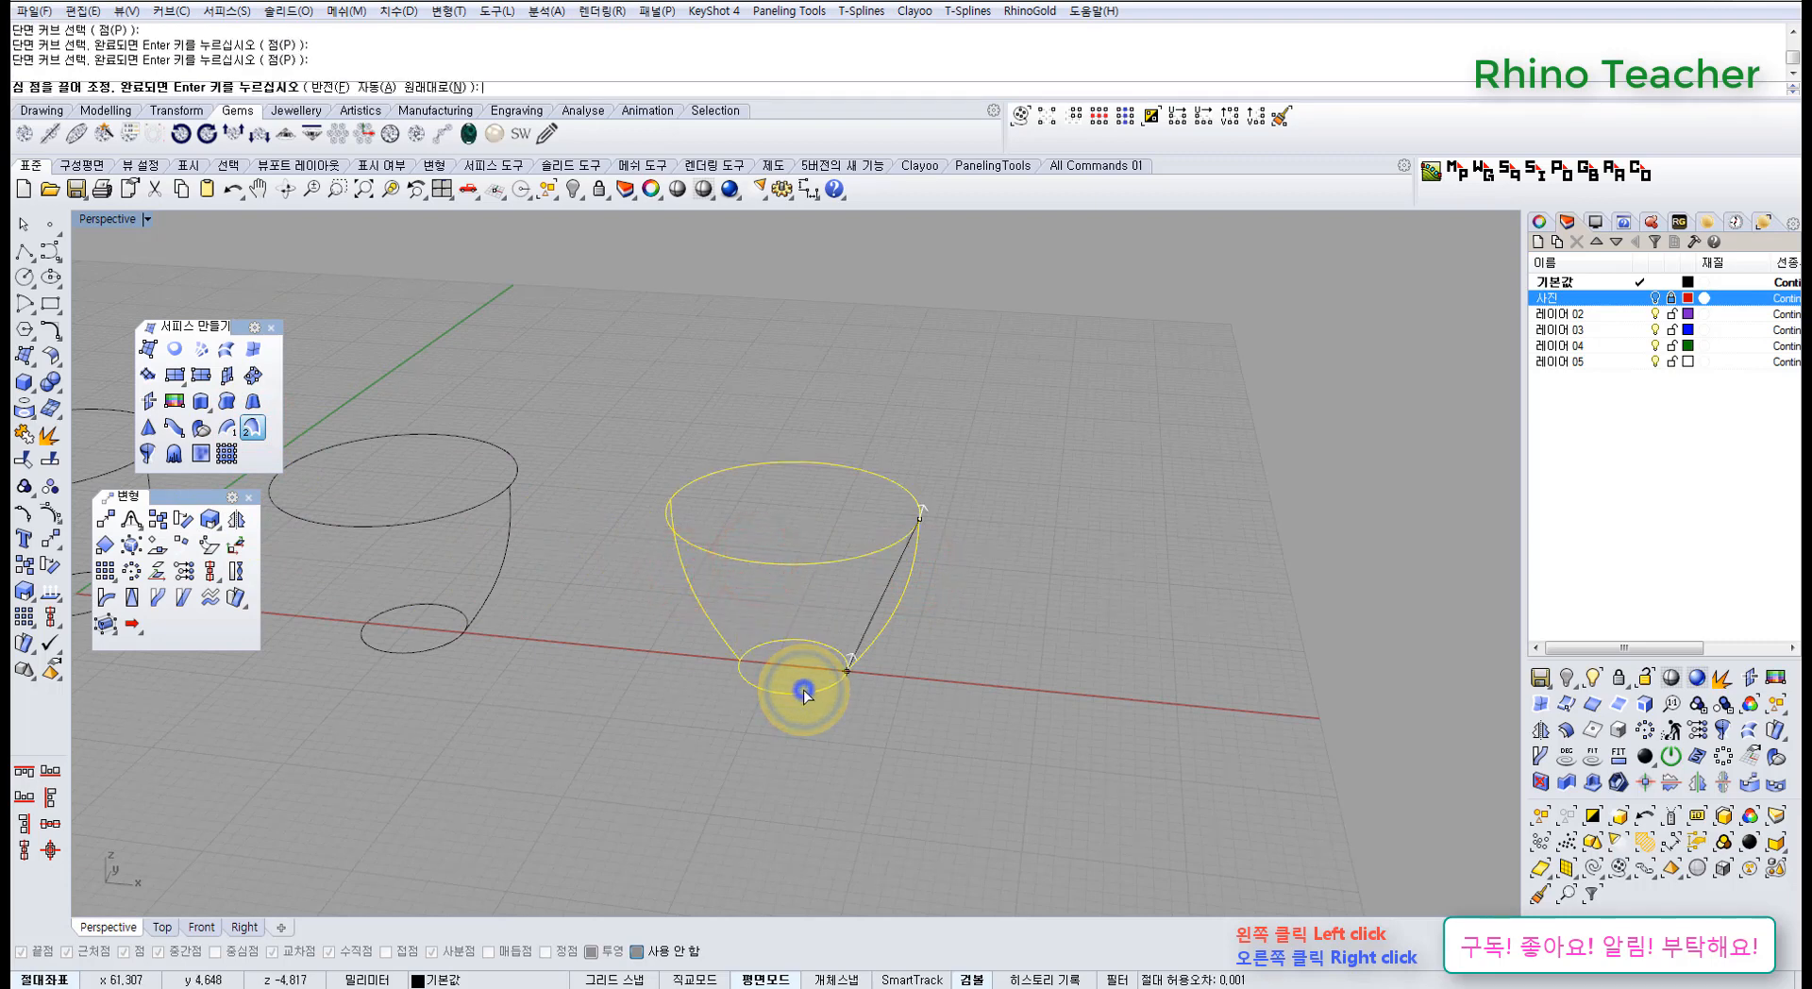
pyautogui.rightClick(802, 692)
# - Toggle the maintain height option (높이 유지), preview and inspect the sweep along the side profiles, and cancel it
pyautogui.moveTo(802, 689); pyautogui.dragTo(1053, 719, button='right')
pyautogui.click(1073, 725)
pyautogui.click(1208, 892)
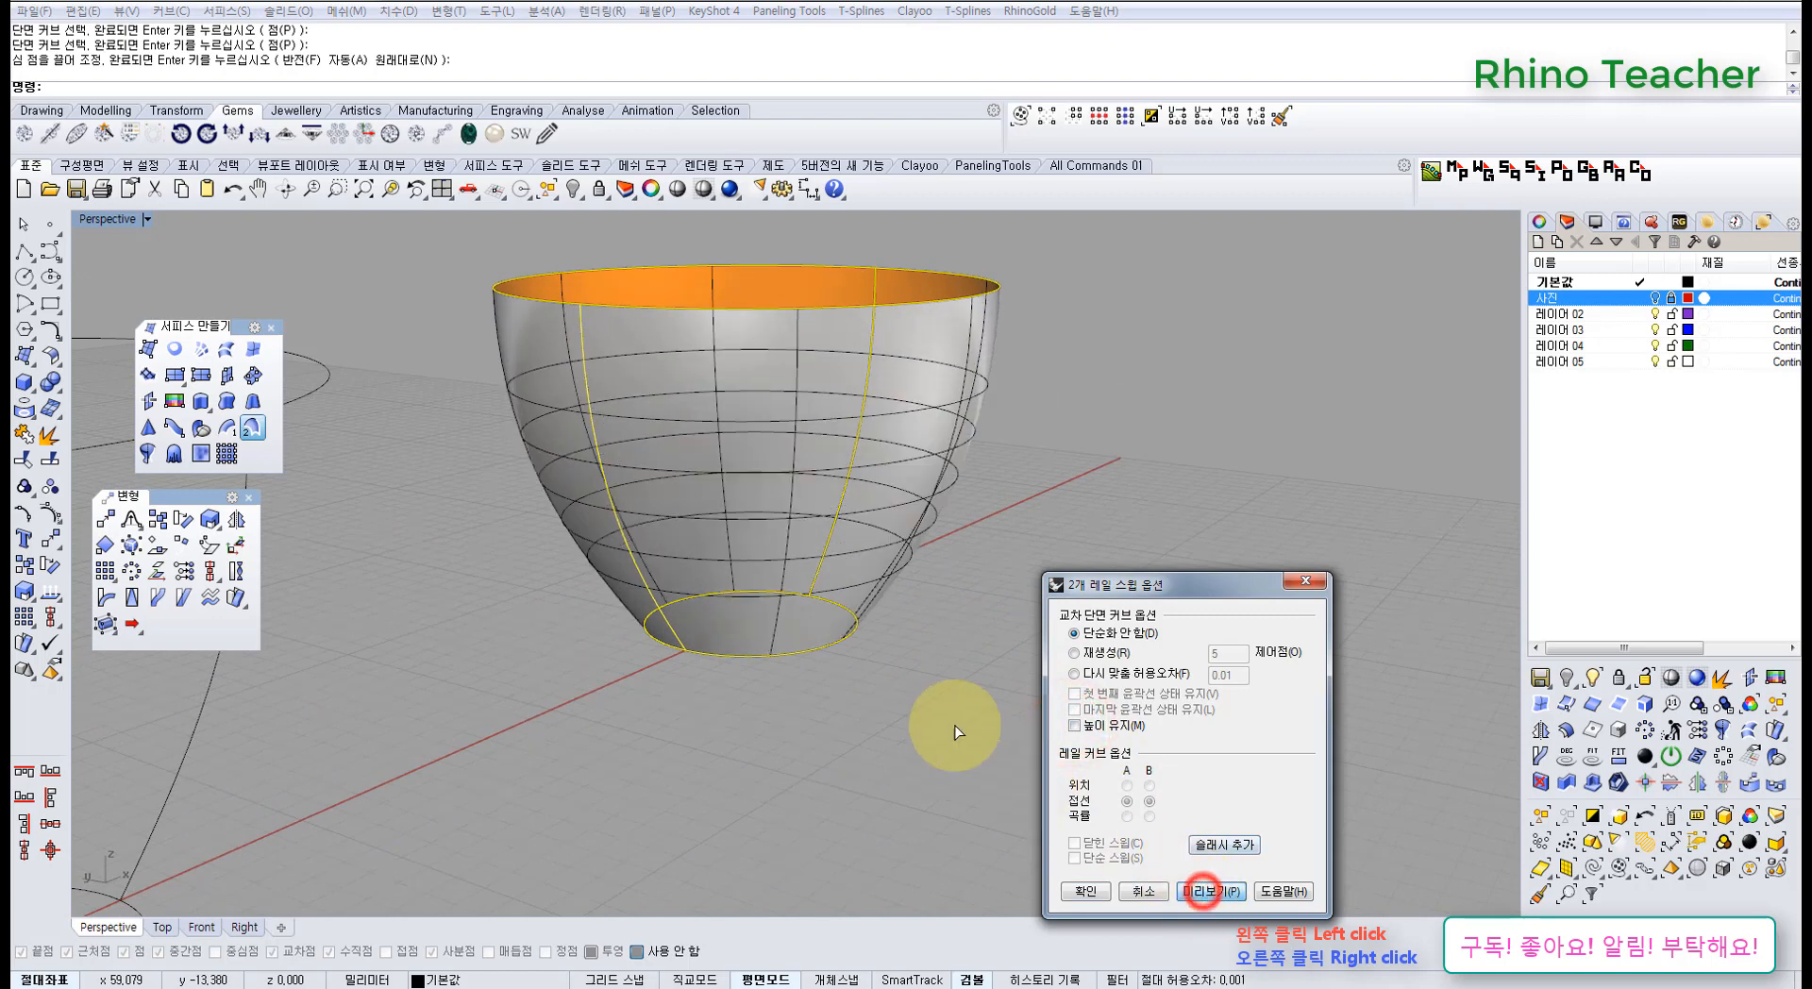
pyautogui.moveTo(914, 679); pyautogui.dragTo(755, 677, button='right')
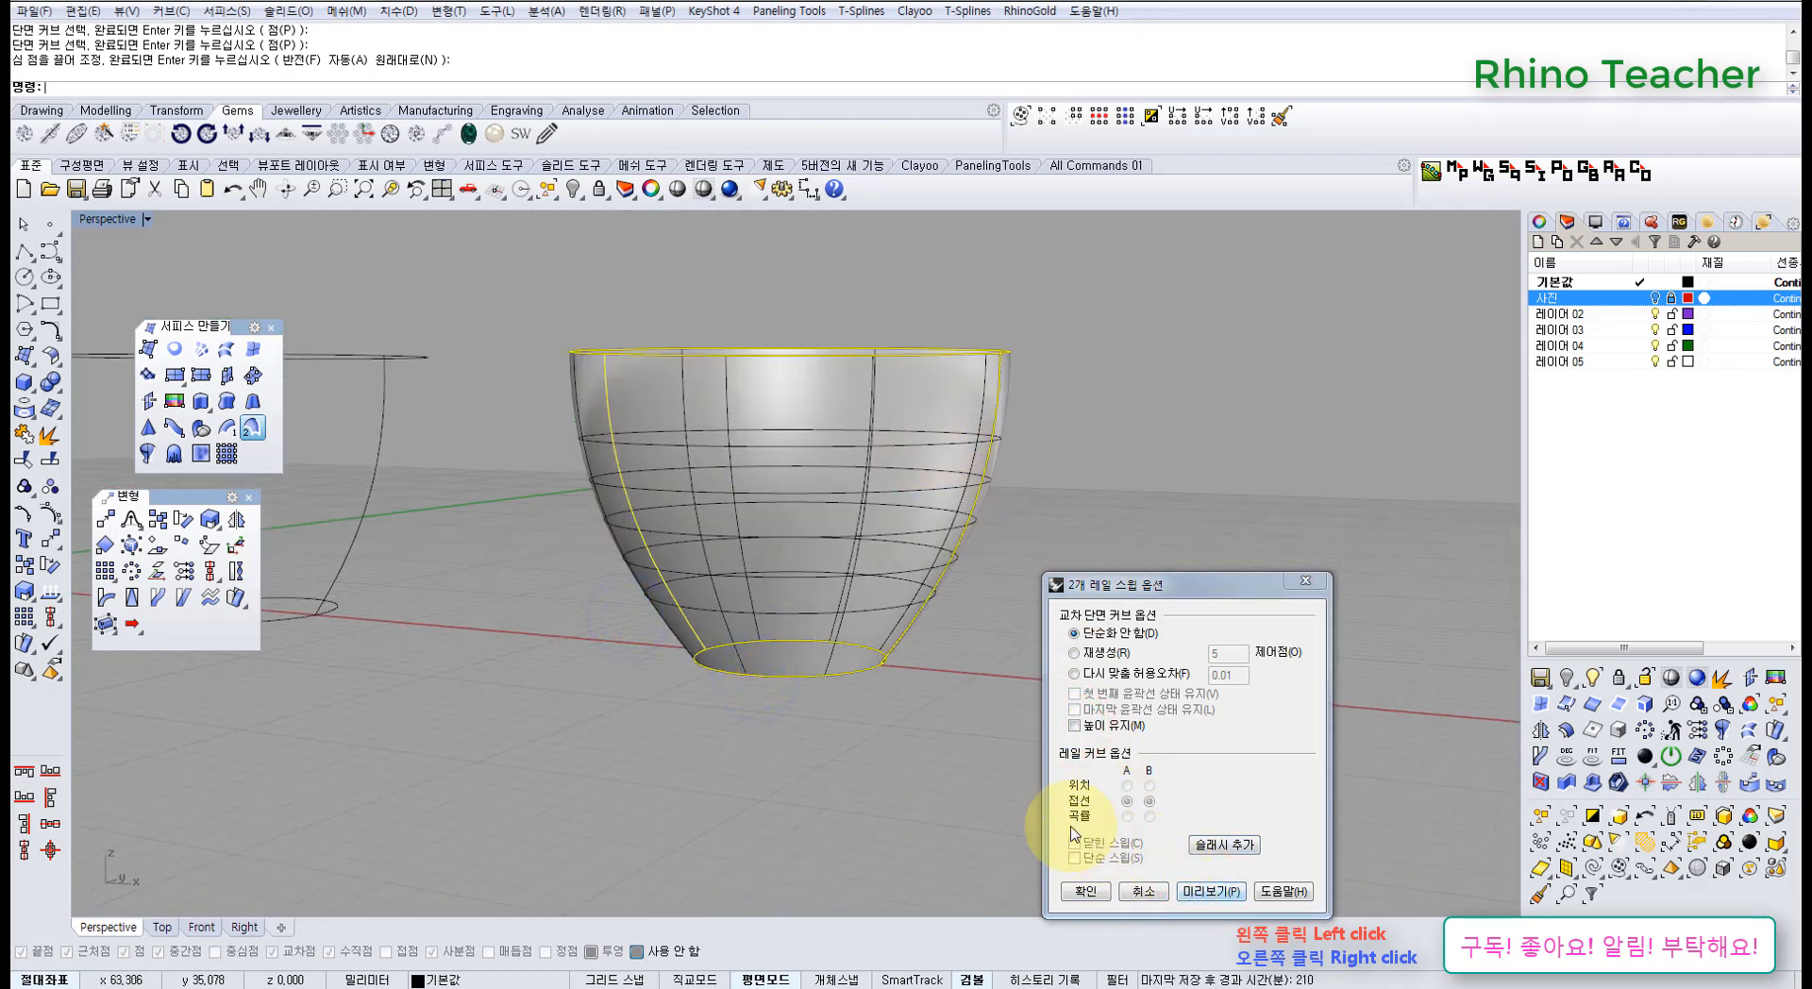
pyautogui.click(1153, 886)
# - Try a two-rail sweep with the last bowl's top and bottom circles as rails and both side profiles as cross sections
pyautogui.moveTo(841, 613); pyautogui.dragTo(741, 573, button='right')
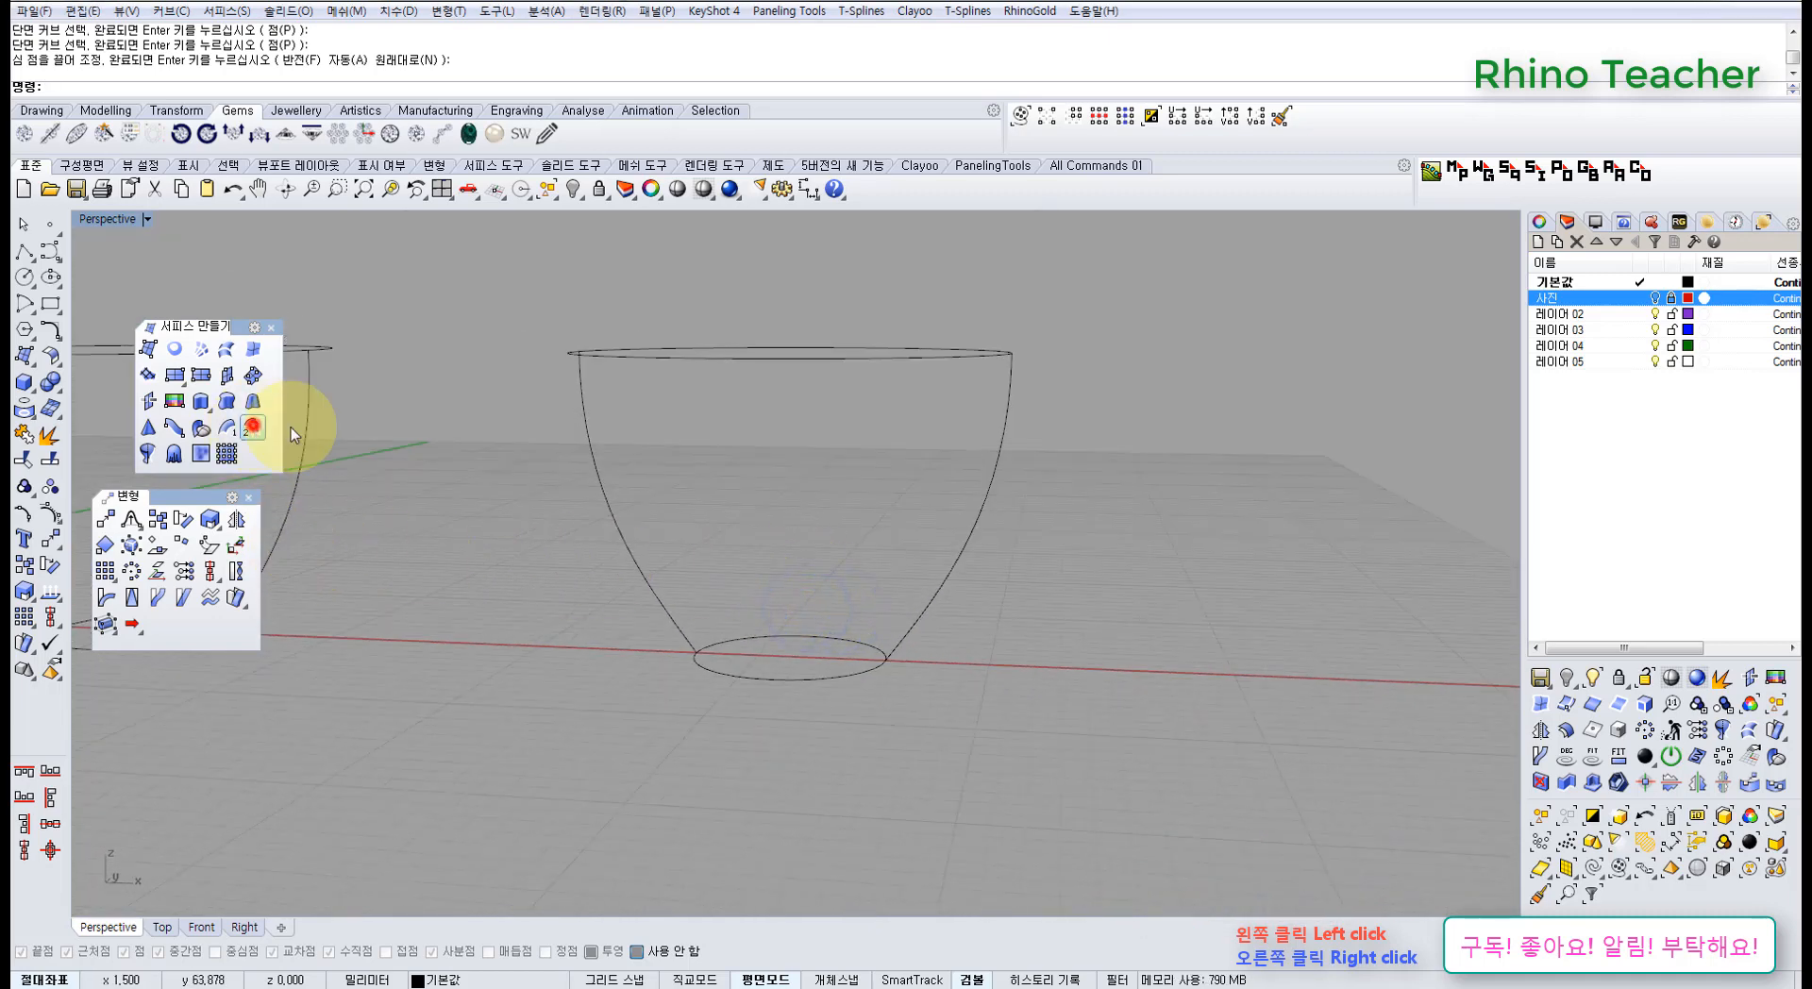
pyautogui.moveTo(873, 366); pyautogui.dragTo(891, 449, button='right')
pyautogui.click(889, 440)
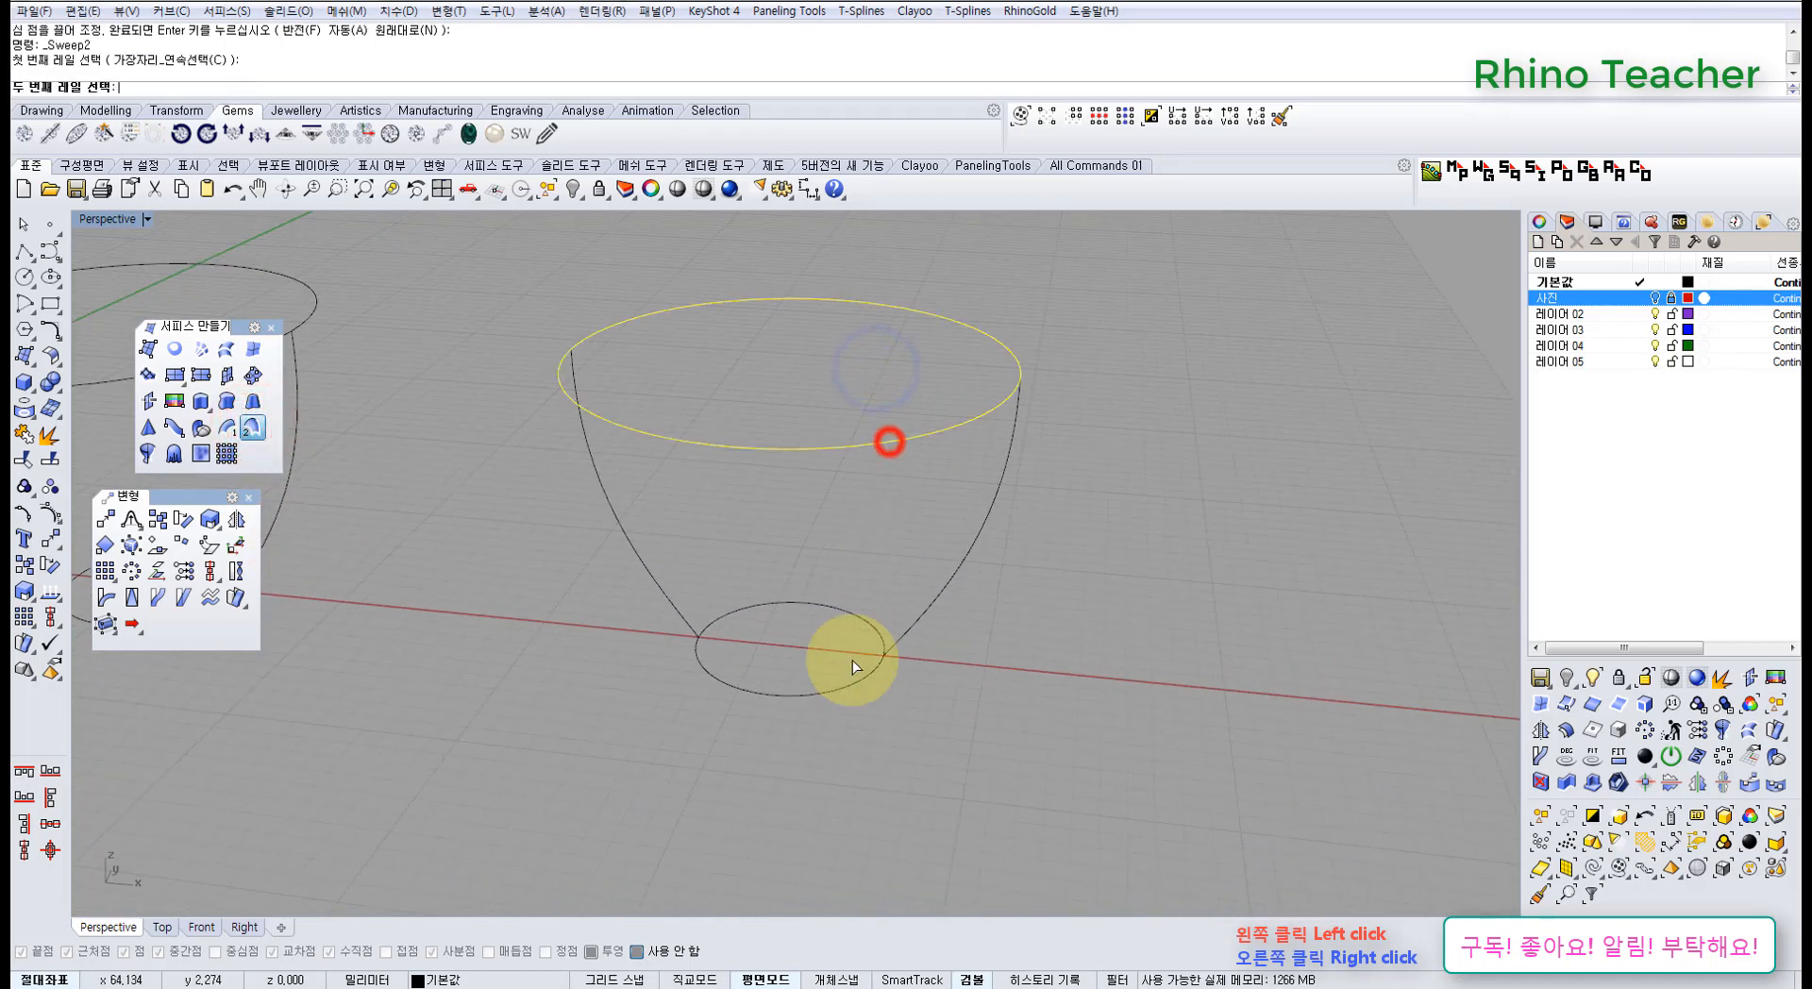
pyautogui.click(844, 692)
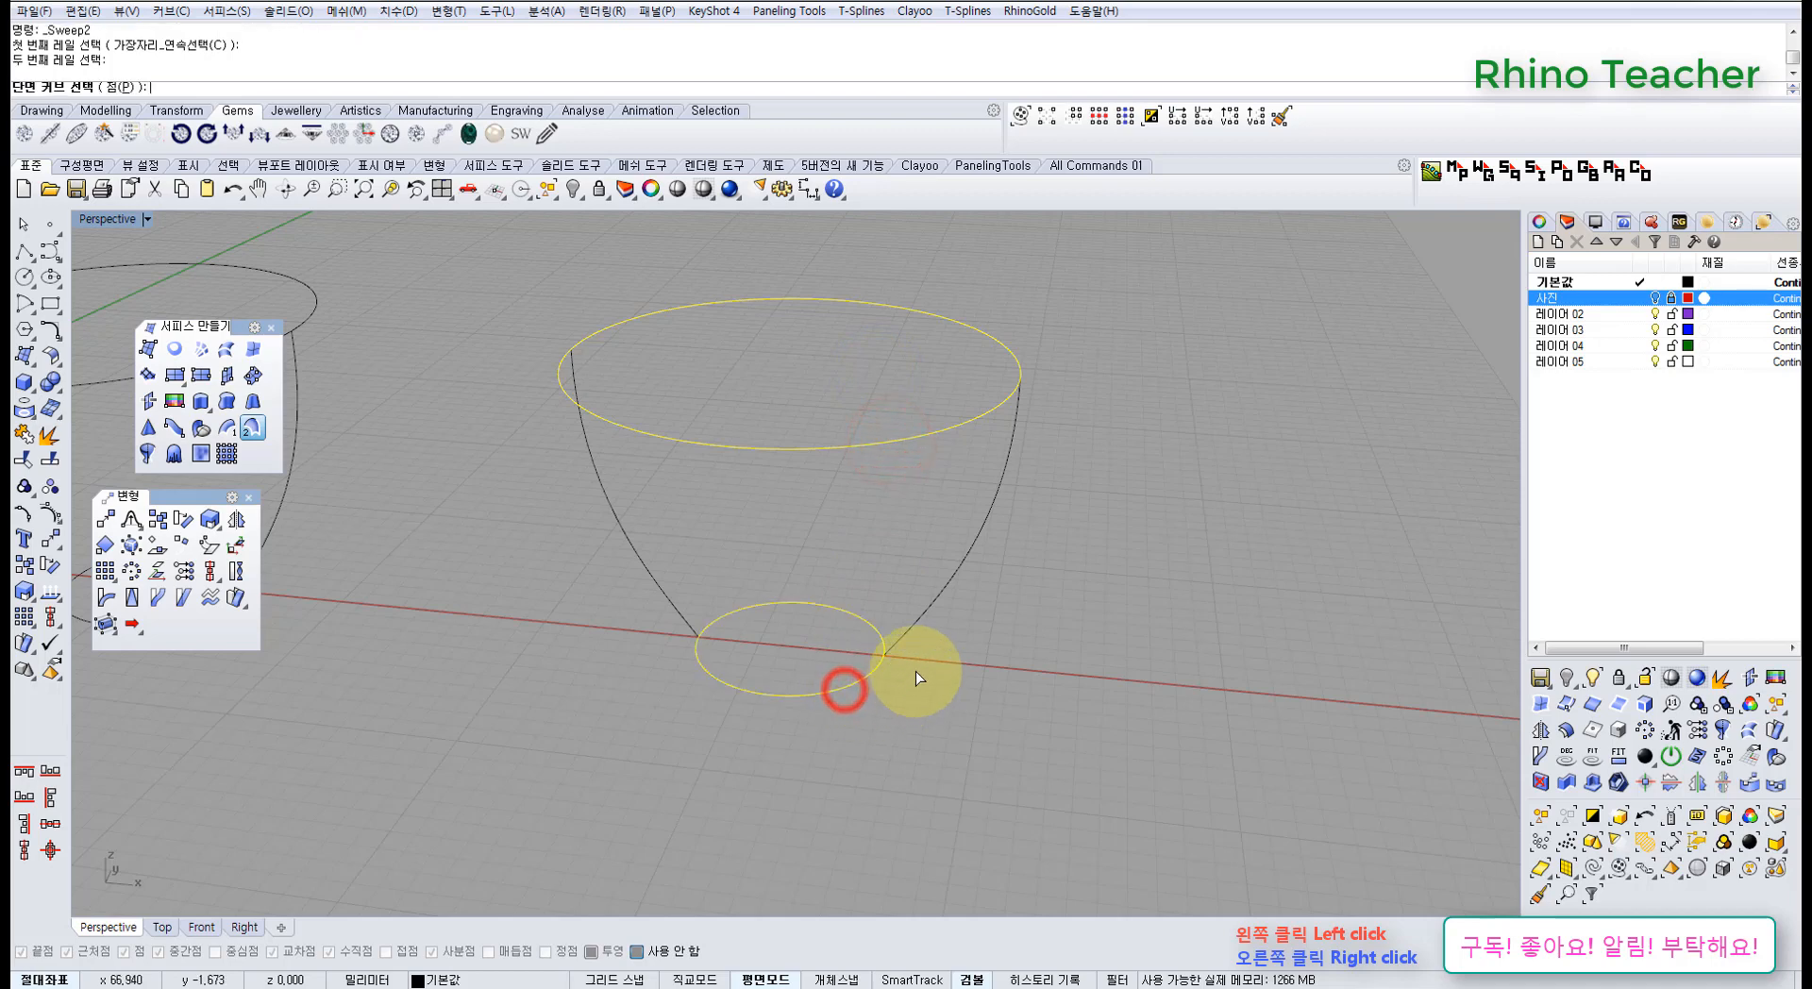
pyautogui.click(1006, 457)
pyautogui.click(598, 465)
pyautogui.rightClick(662, 505)
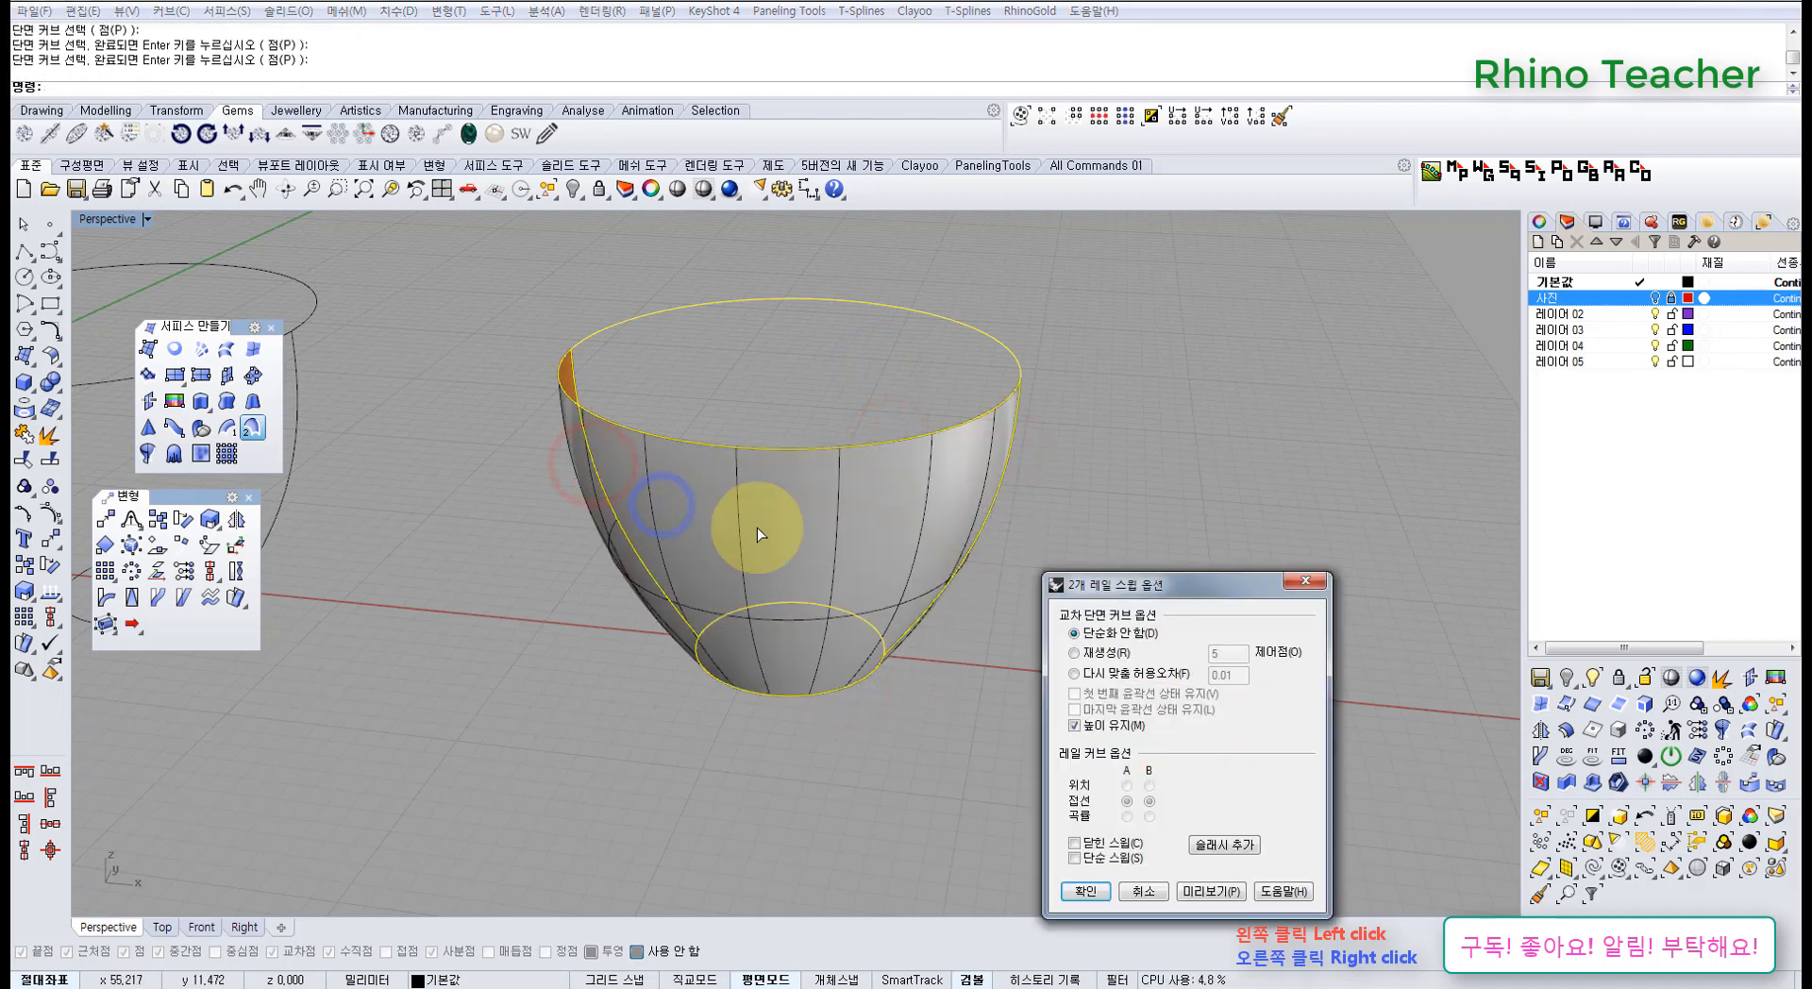
pyautogui.moveTo(888, 540); pyautogui.dragTo(892, 481, button='right')
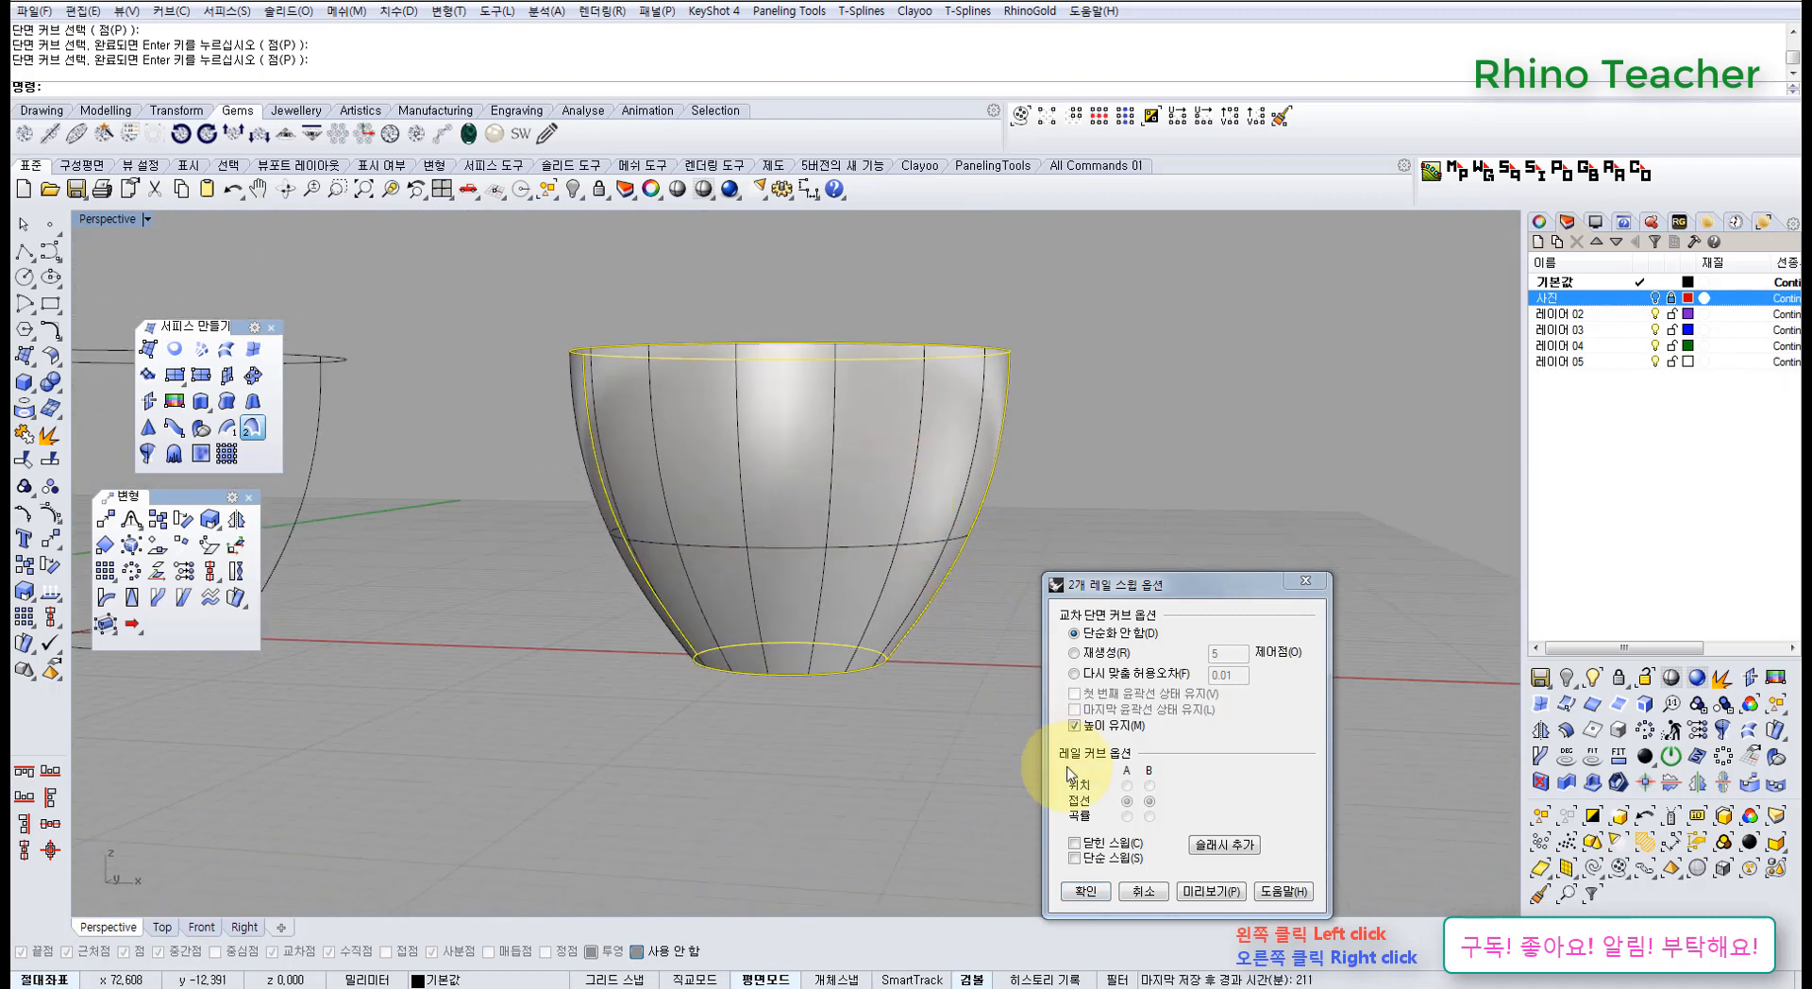
pyautogui.click(1142, 887)
# - Delete the circles and single side profiles of the two bowls between the revolved bowl and the last bowl
pyautogui.moveTo(911, 682); pyautogui.dragTo(911, 635, button='right')
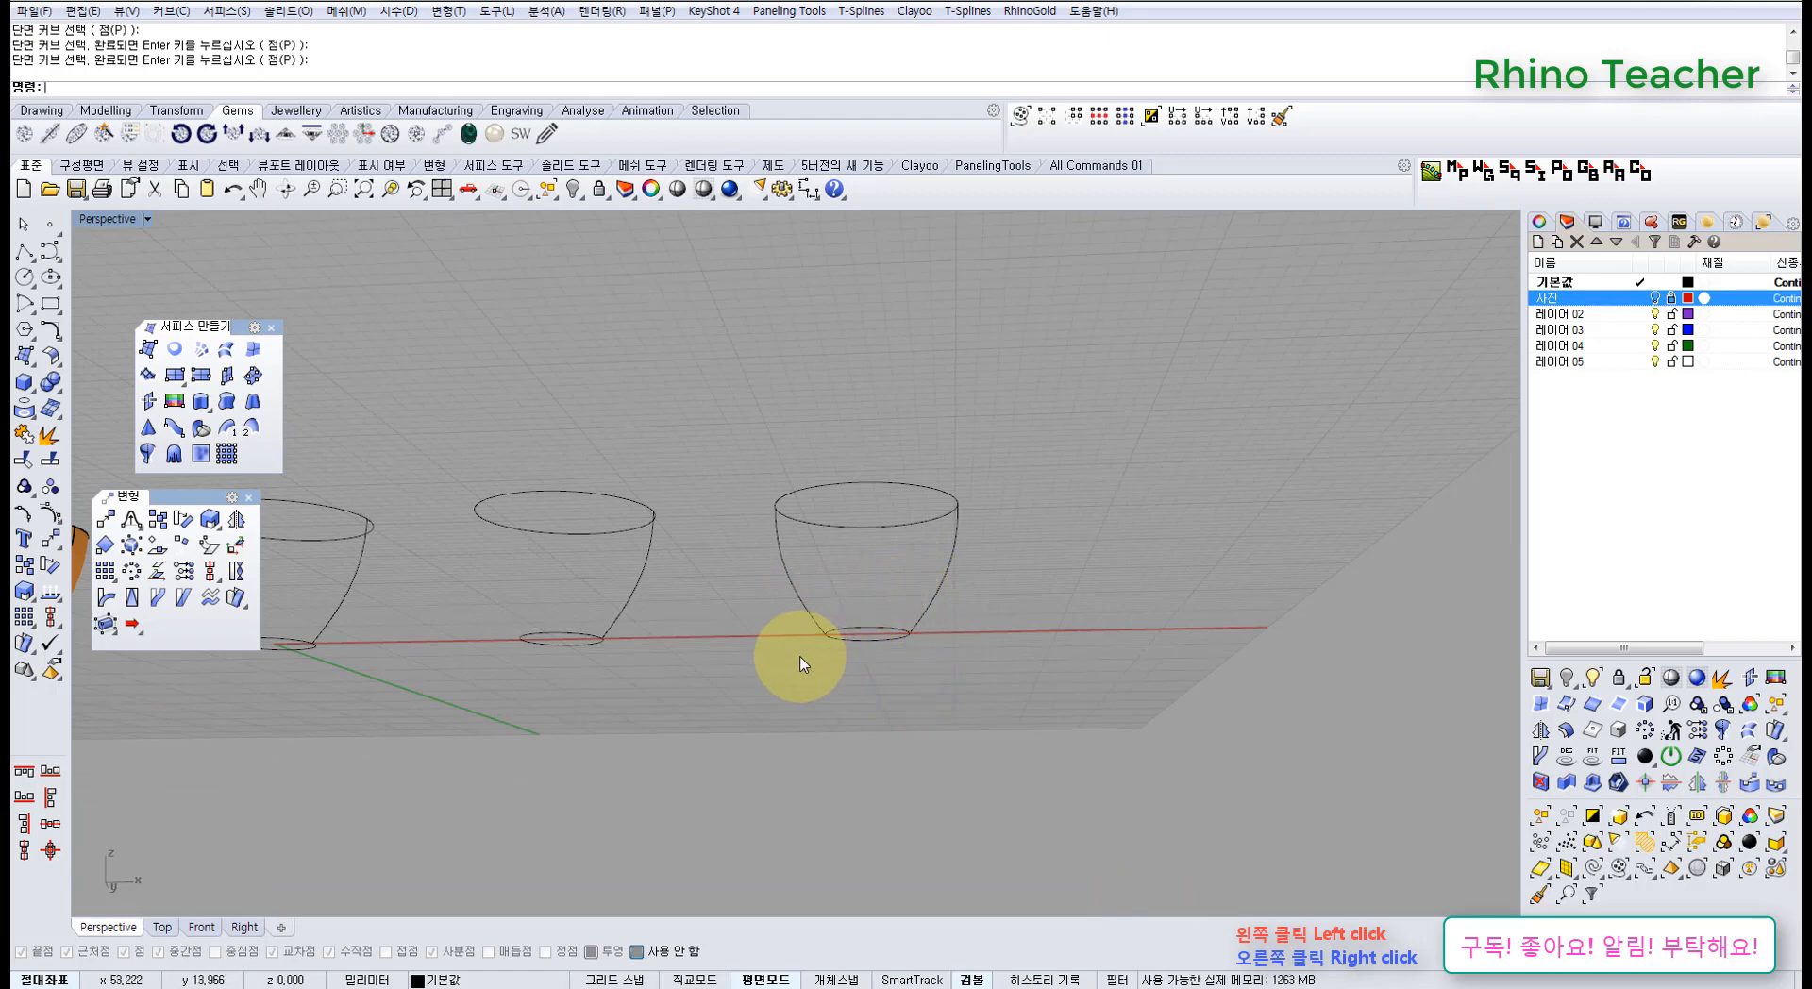
pyautogui.moveTo(784, 646)
pyautogui.mouseDown(button='right')
pyautogui.moveTo(922, 668)
pyautogui.moveTo(849, 680)
pyautogui.moveTo(874, 652)
pyautogui.moveTo(887, 706)
pyautogui.mouseUp(button='right')
pyautogui.moveTo(875, 735); pyautogui.dragTo(649, 514)
pyautogui.moveTo(675, 533); pyautogui.dragTo(744, 629, button='right')
pyautogui.press('Delete')
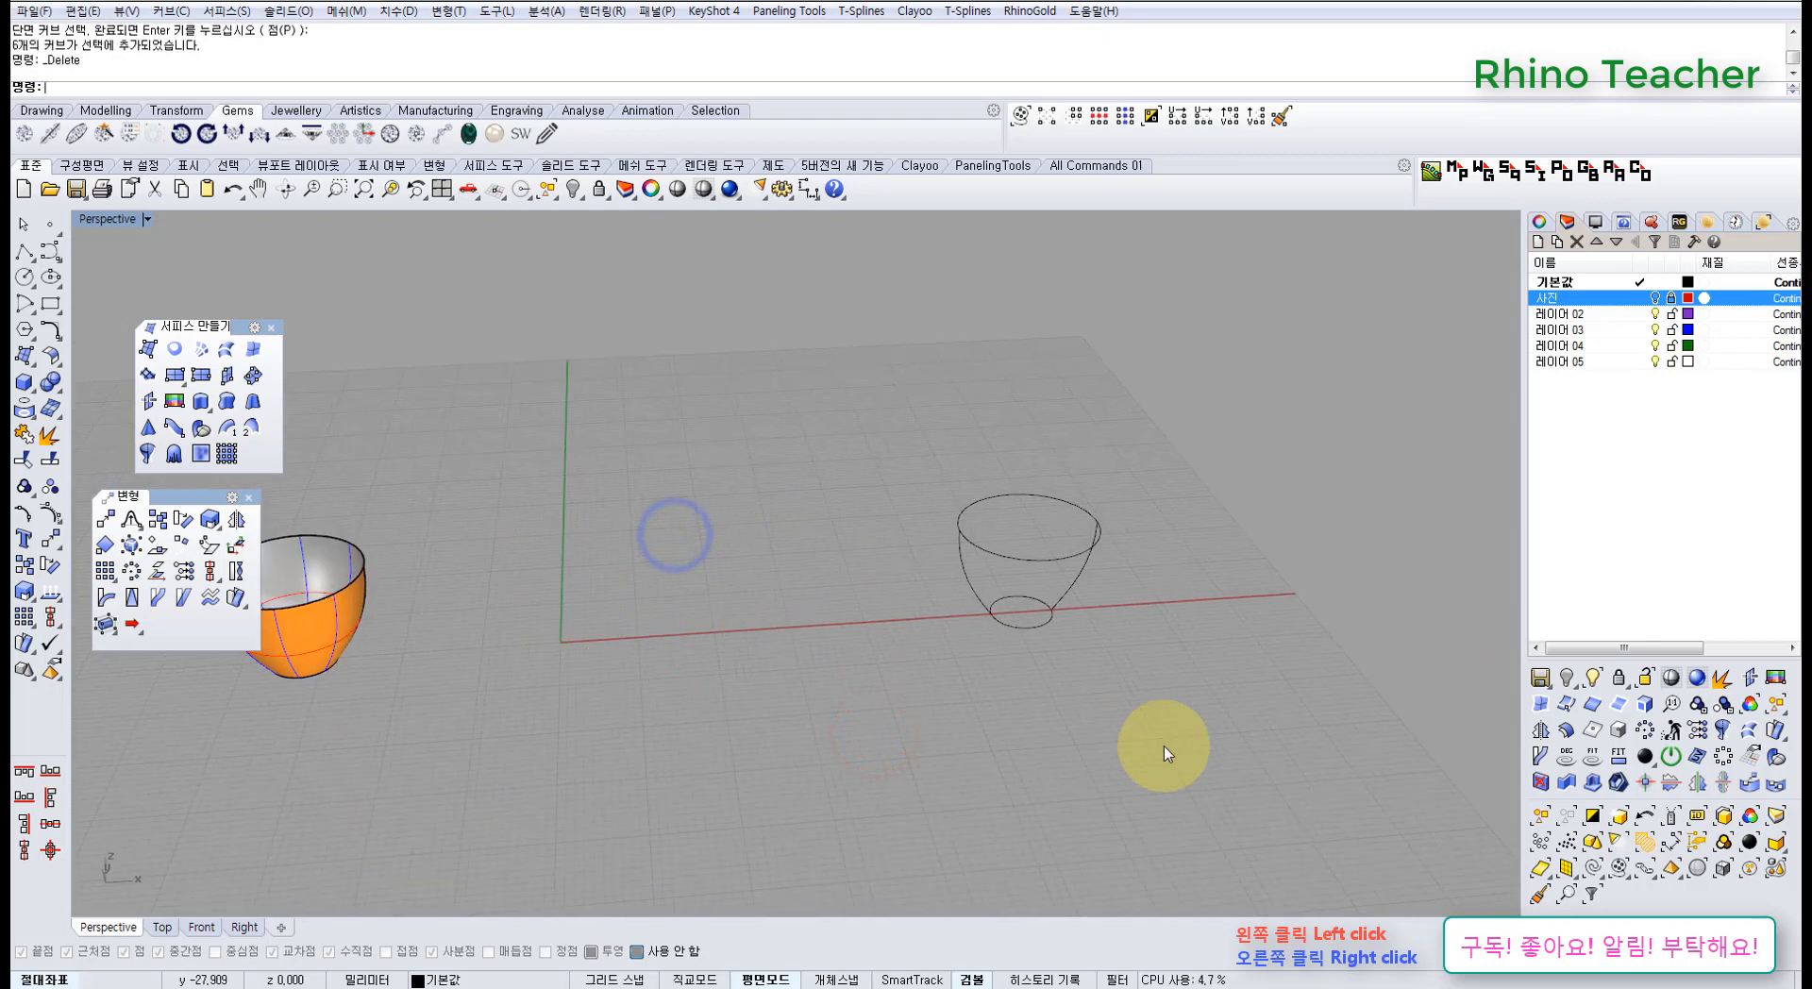
# - Move the remaining four bowl curves in the Front view from the bottom circle's centre to the origin (0)
pyautogui.moveTo(1130, 706); pyautogui.dragTo(901, 429)
pyautogui.moveTo(918, 566); pyautogui.dragTo(1072, 687, button='right')
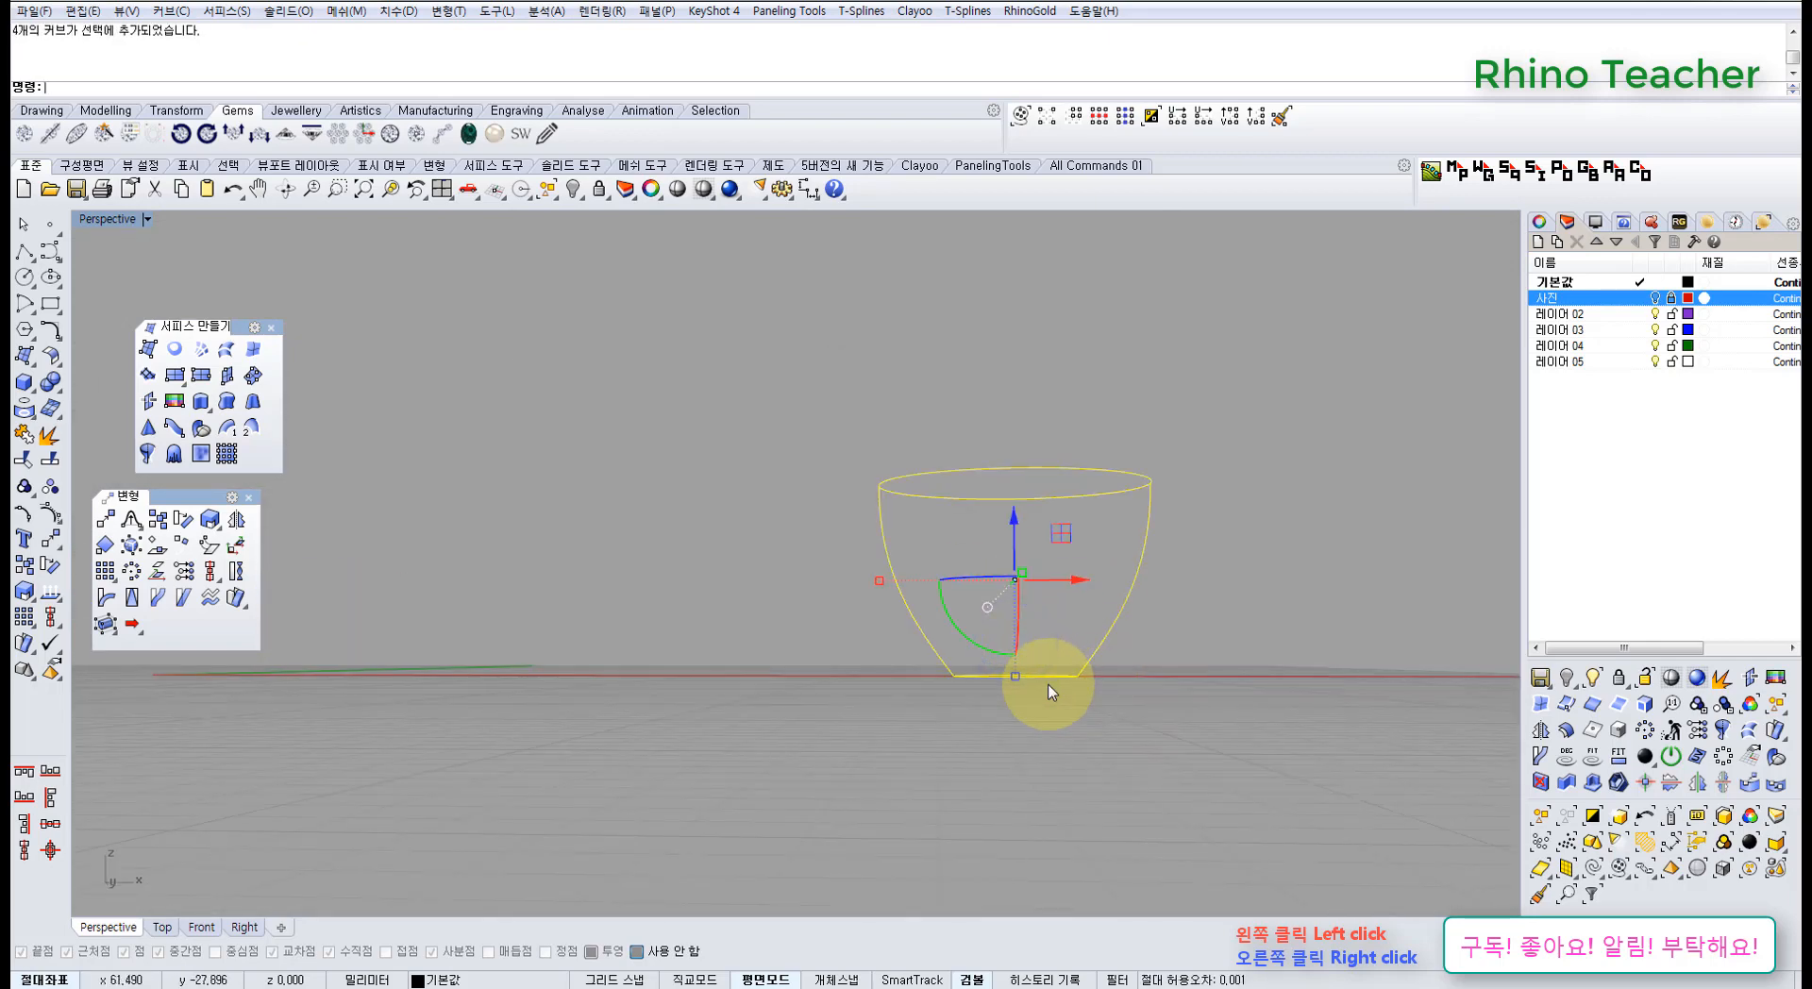
pyautogui.hotkey('ctrl', 'F2')
pyautogui.scroll(-3, 639, 647)
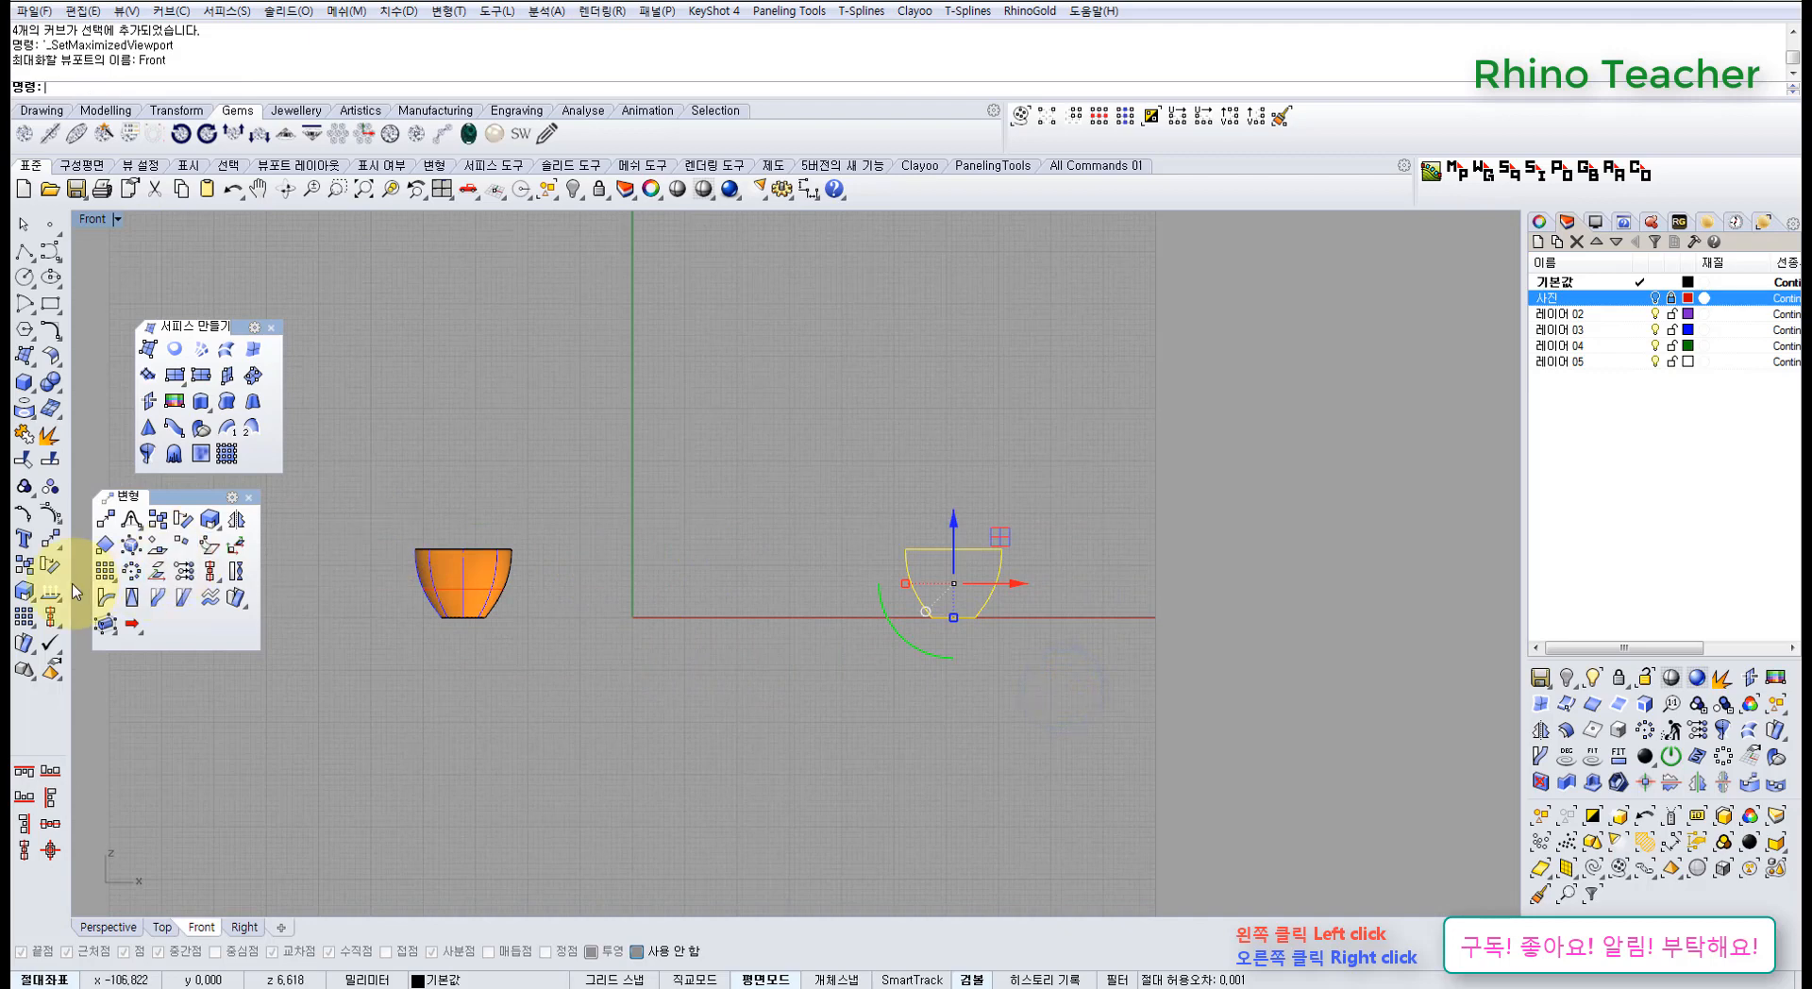
pyautogui.click(50, 540)
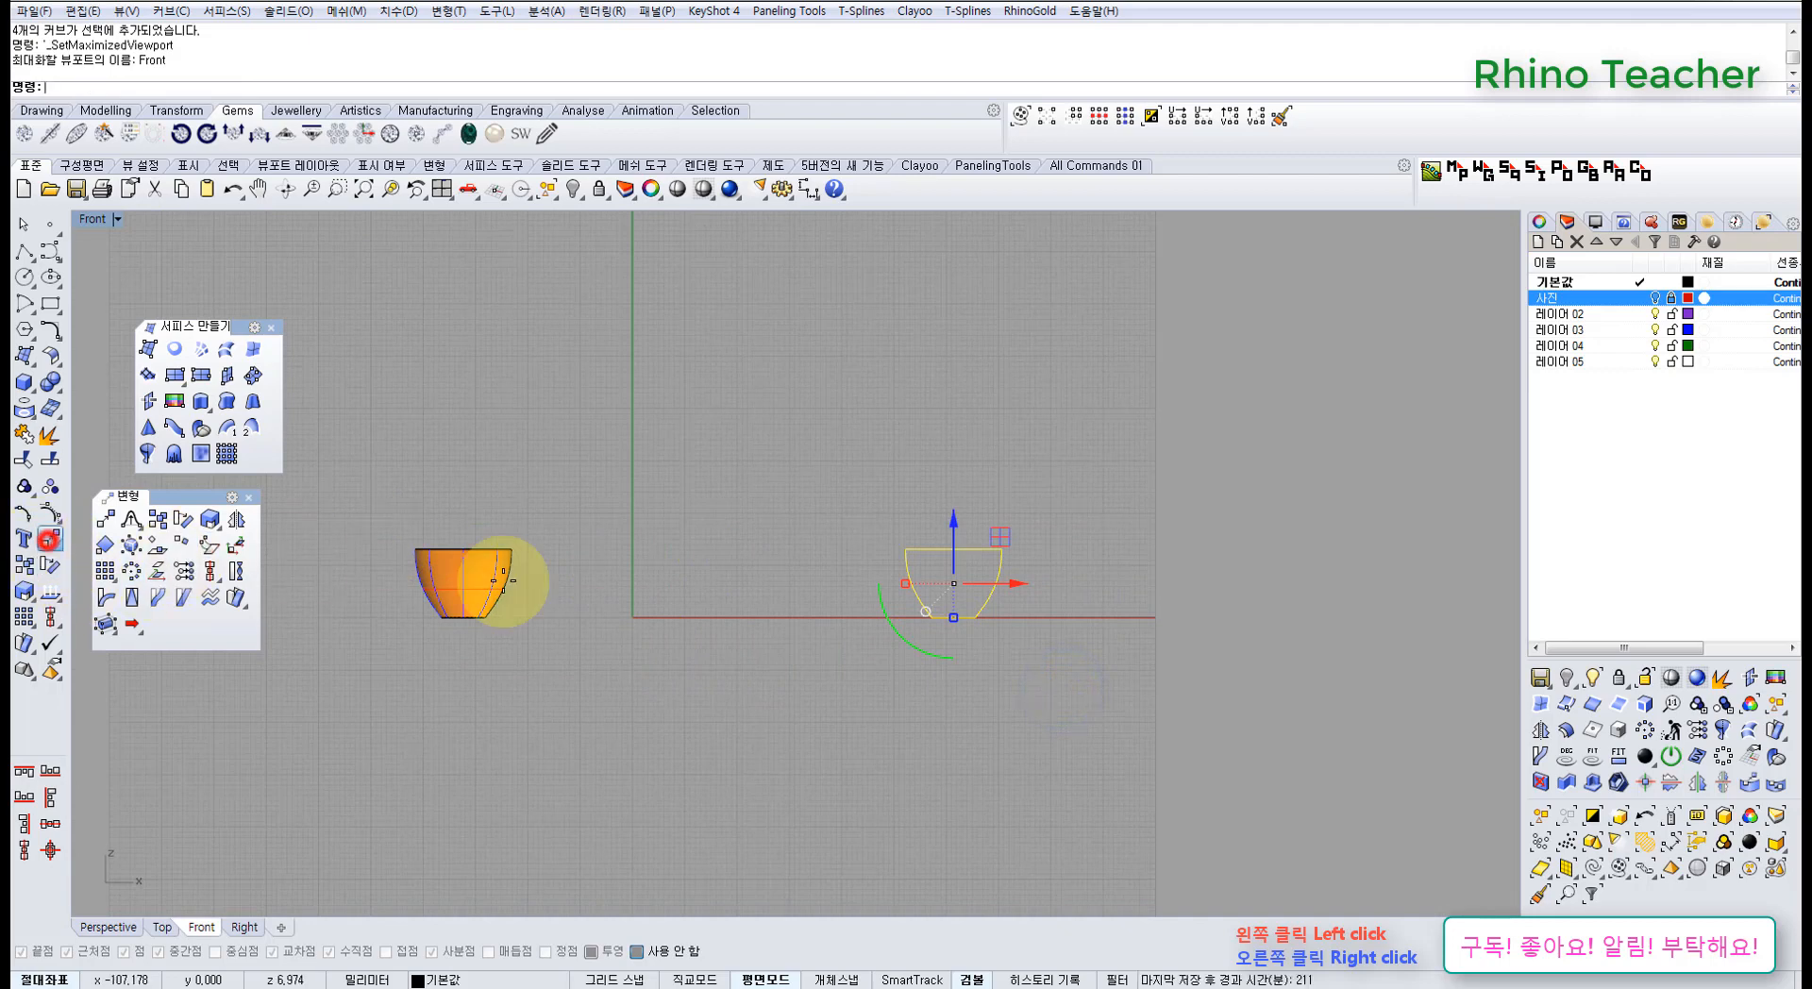
pyautogui.click(955, 619)
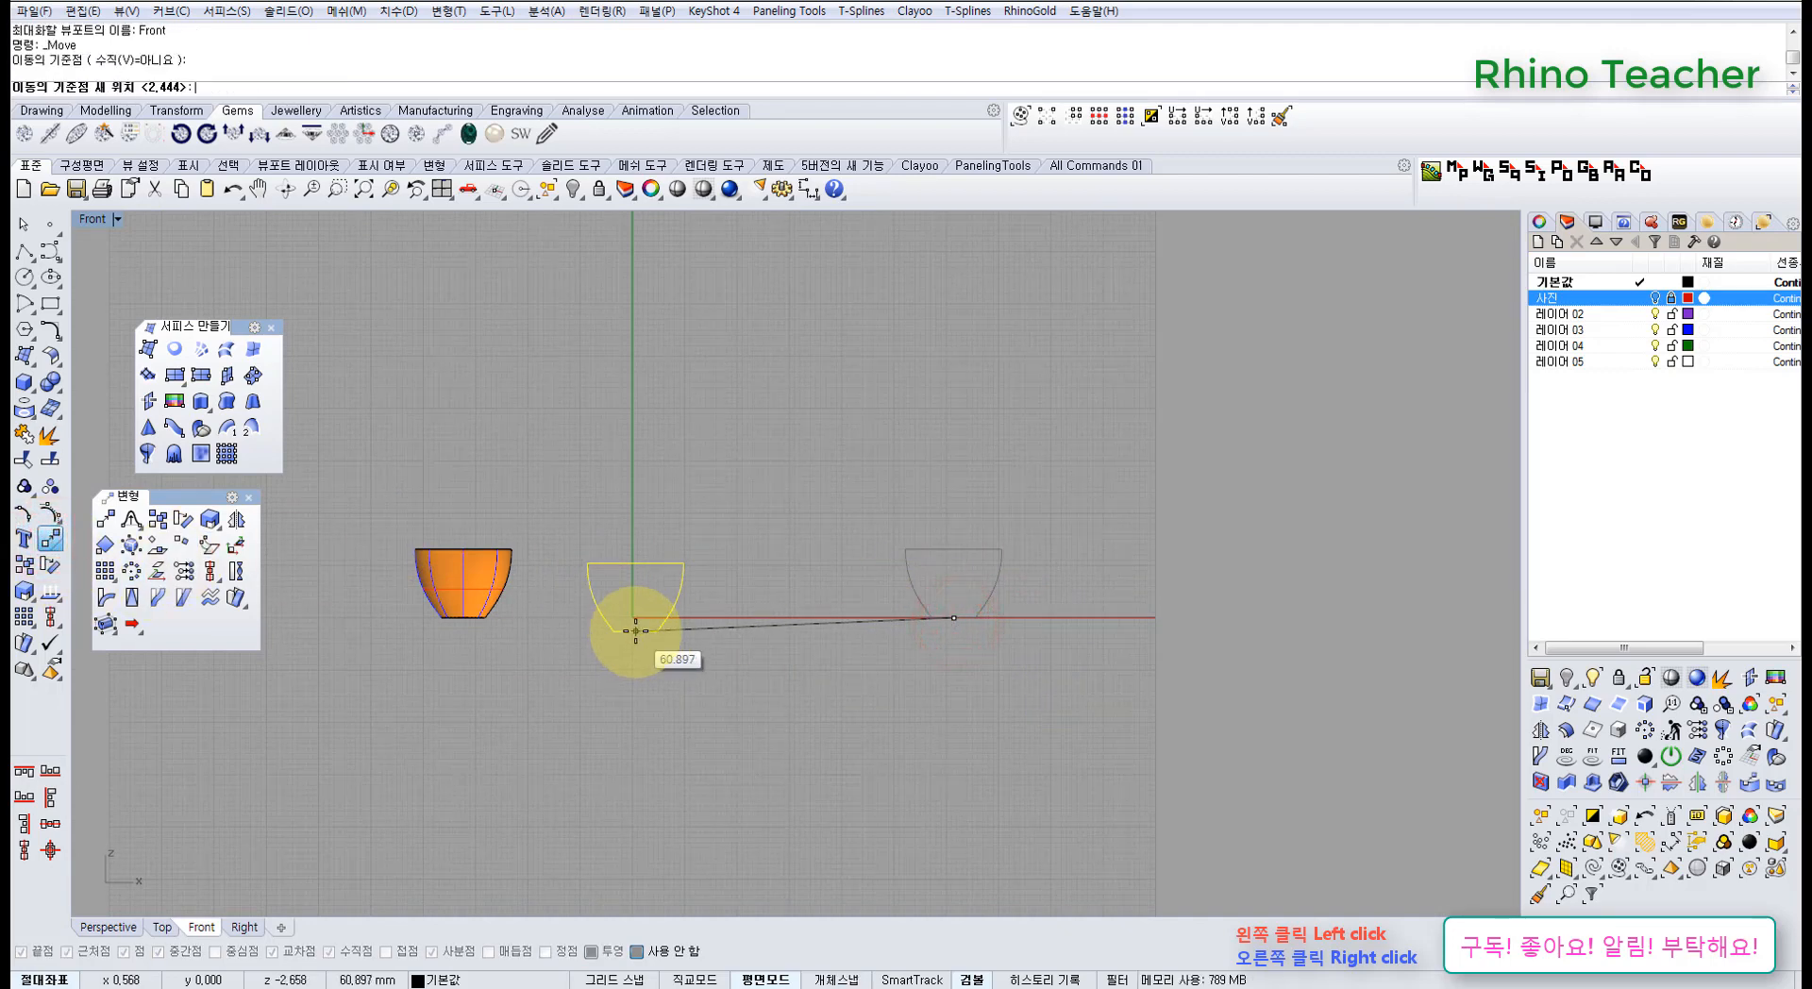
pyautogui.click(635, 630)
pyautogui.click(728, 680)
# - Frame the relocated bowl curves in the Perspective view by zooming to the selection
pyautogui.moveTo(604, 630); pyautogui.dragTo(841, 674, button='right')
pyautogui.scroll(8, 743, 585)
pyautogui.hotkey('ctrl', 'F4')
pyautogui.moveTo(859, 591); pyautogui.dragTo(682, 687, button='right')
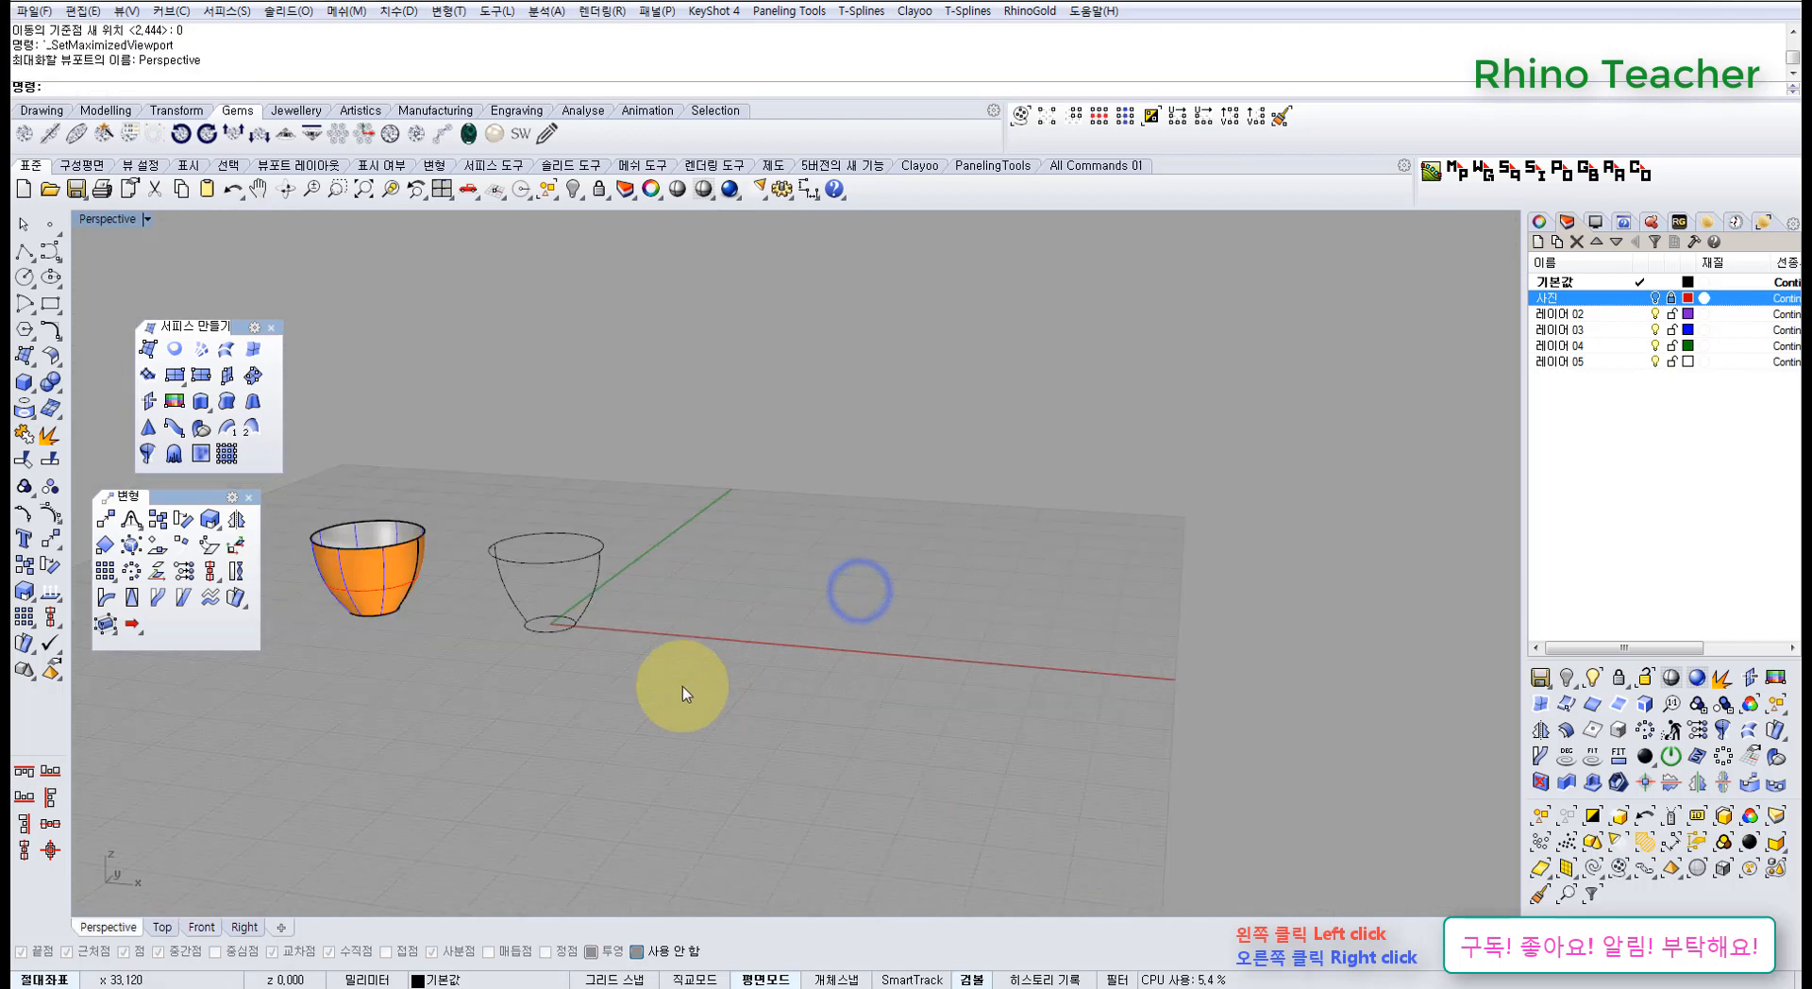
pyautogui.moveTo(683, 687); pyautogui.dragTo(517, 525)
pyautogui.press('z')
pyautogui.press('s')
pyautogui.press('Return')
pyautogui.press('Escape')
pyautogui.moveTo(623, 623); pyautogui.dragTo(749, 612, button='right')
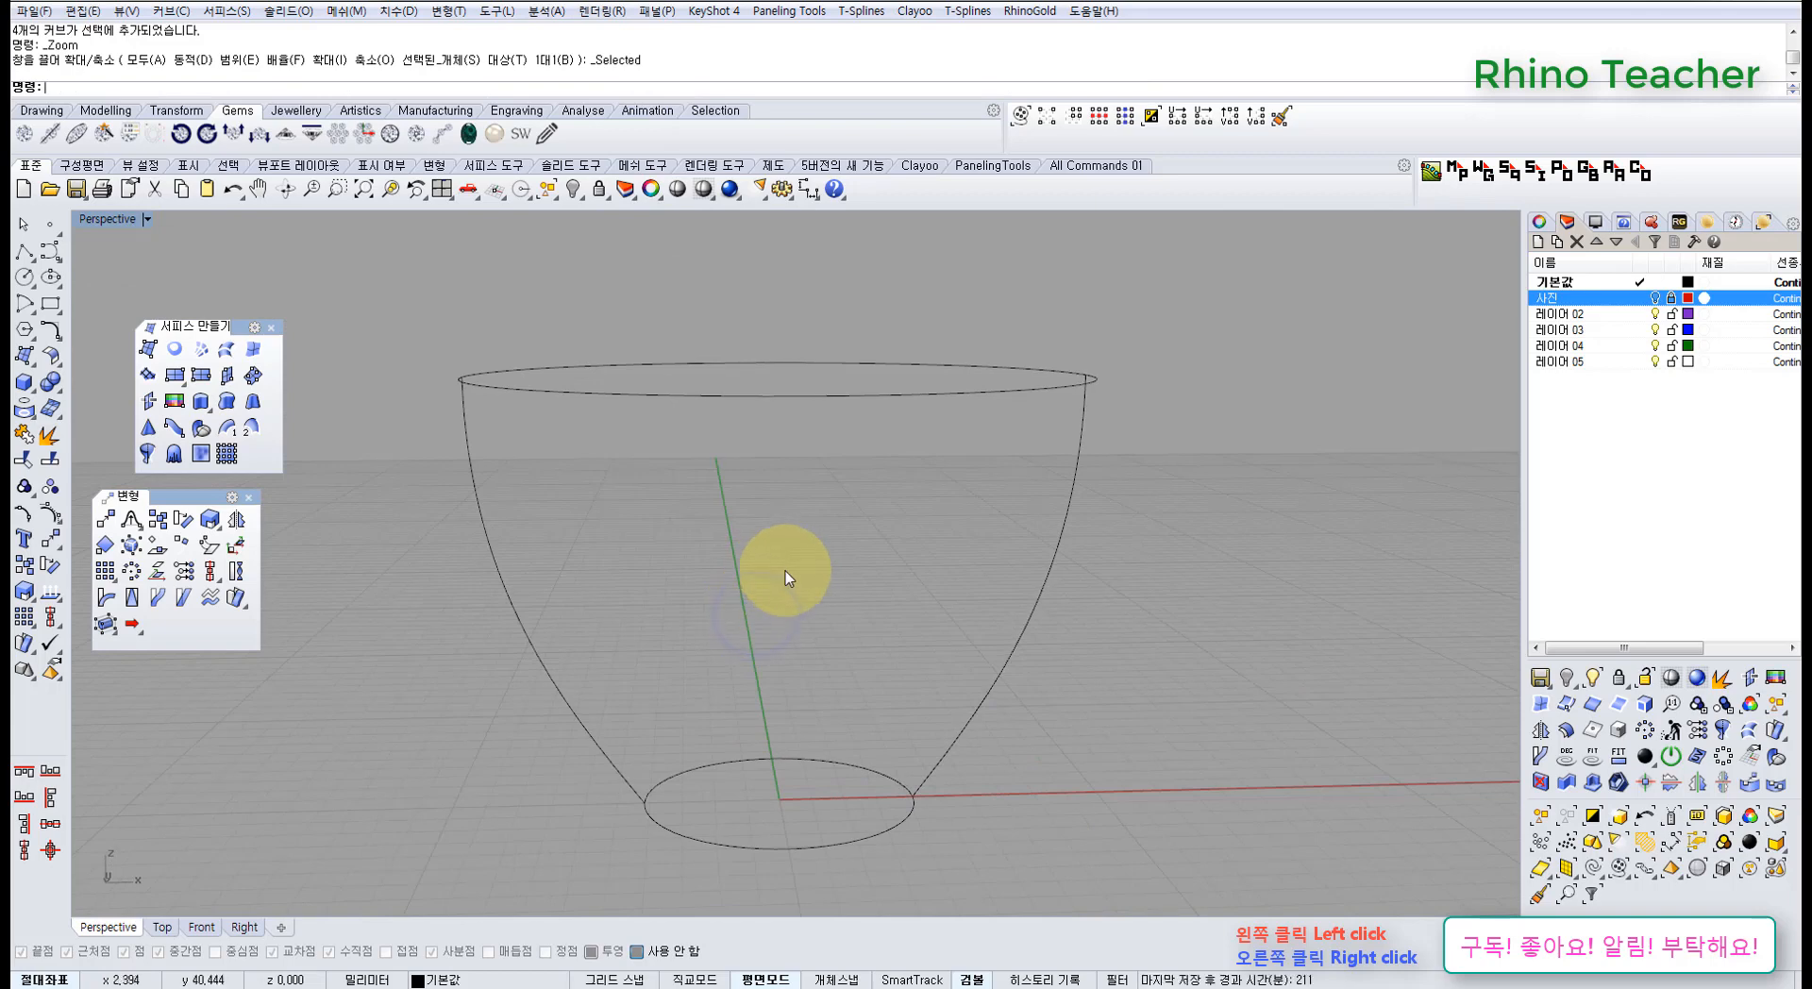
# - Select the bowl's two side profiles and set their display colour to red
pyautogui.scroll(-5, 785, 575)
pyautogui.moveTo(736, 593); pyautogui.dragTo(566, 536)
pyautogui.moveTo(978, 582); pyautogui.dragTo(705, 568)
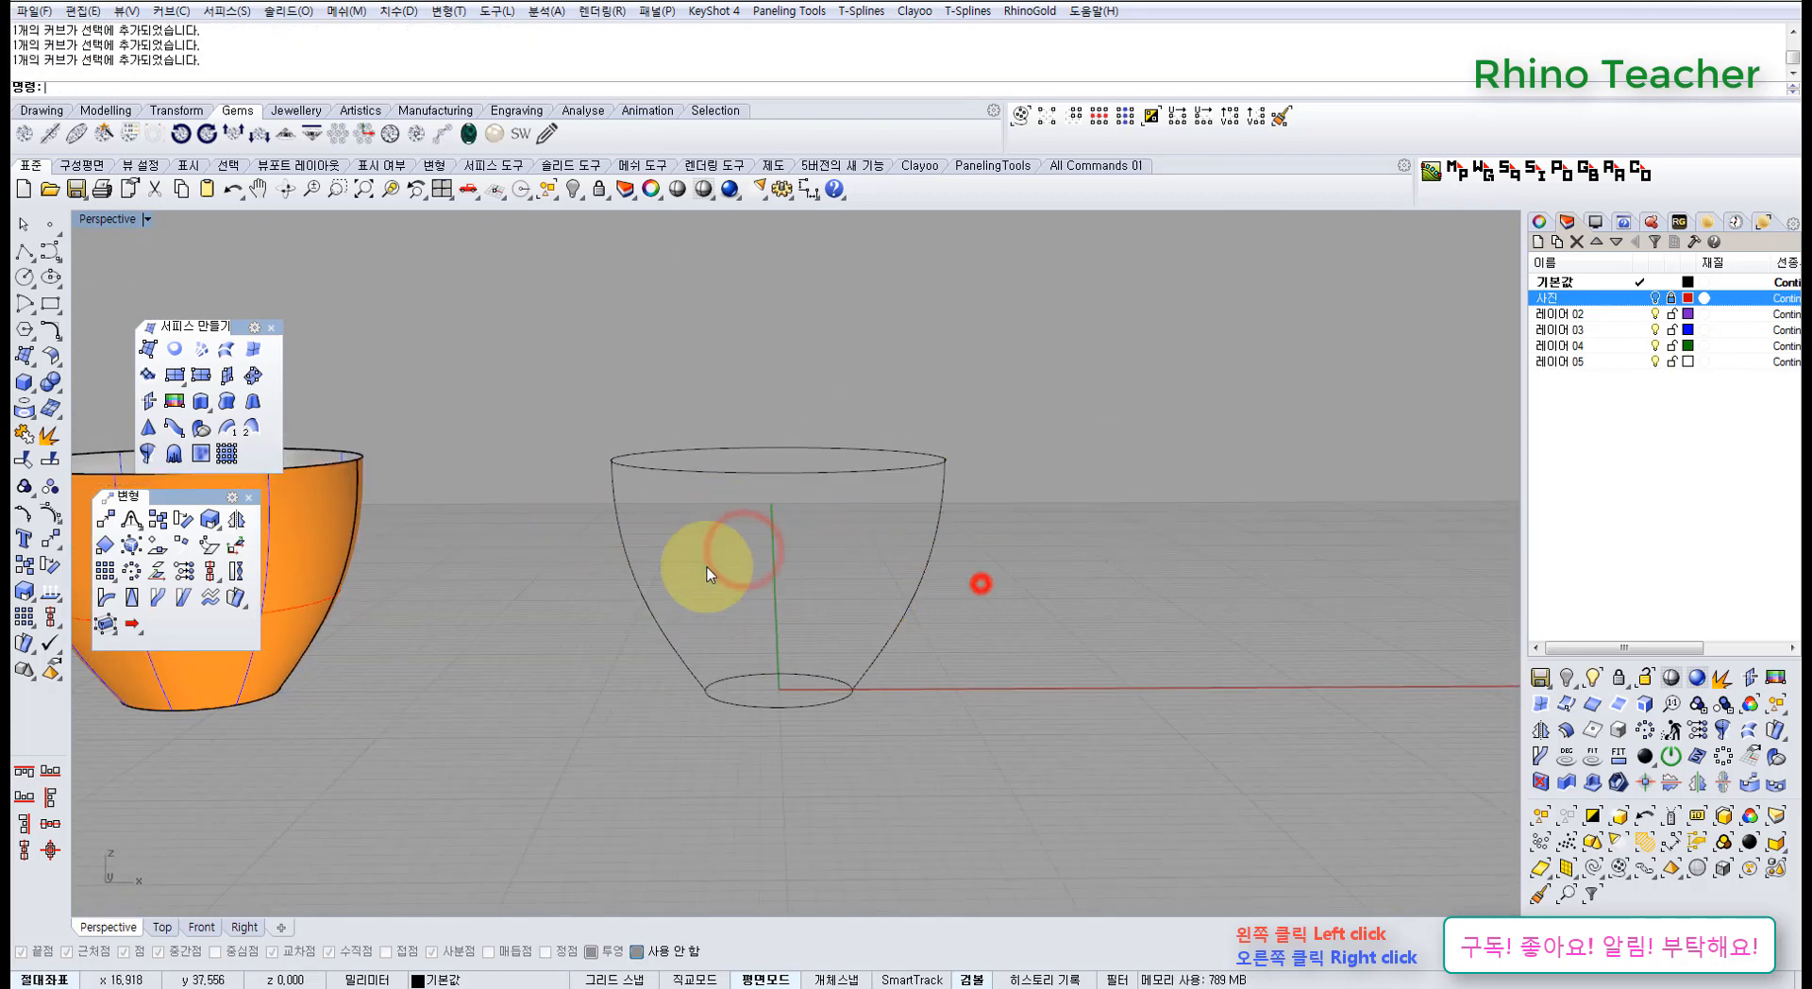
pyautogui.click(1539, 223)
pyautogui.click(1696, 347)
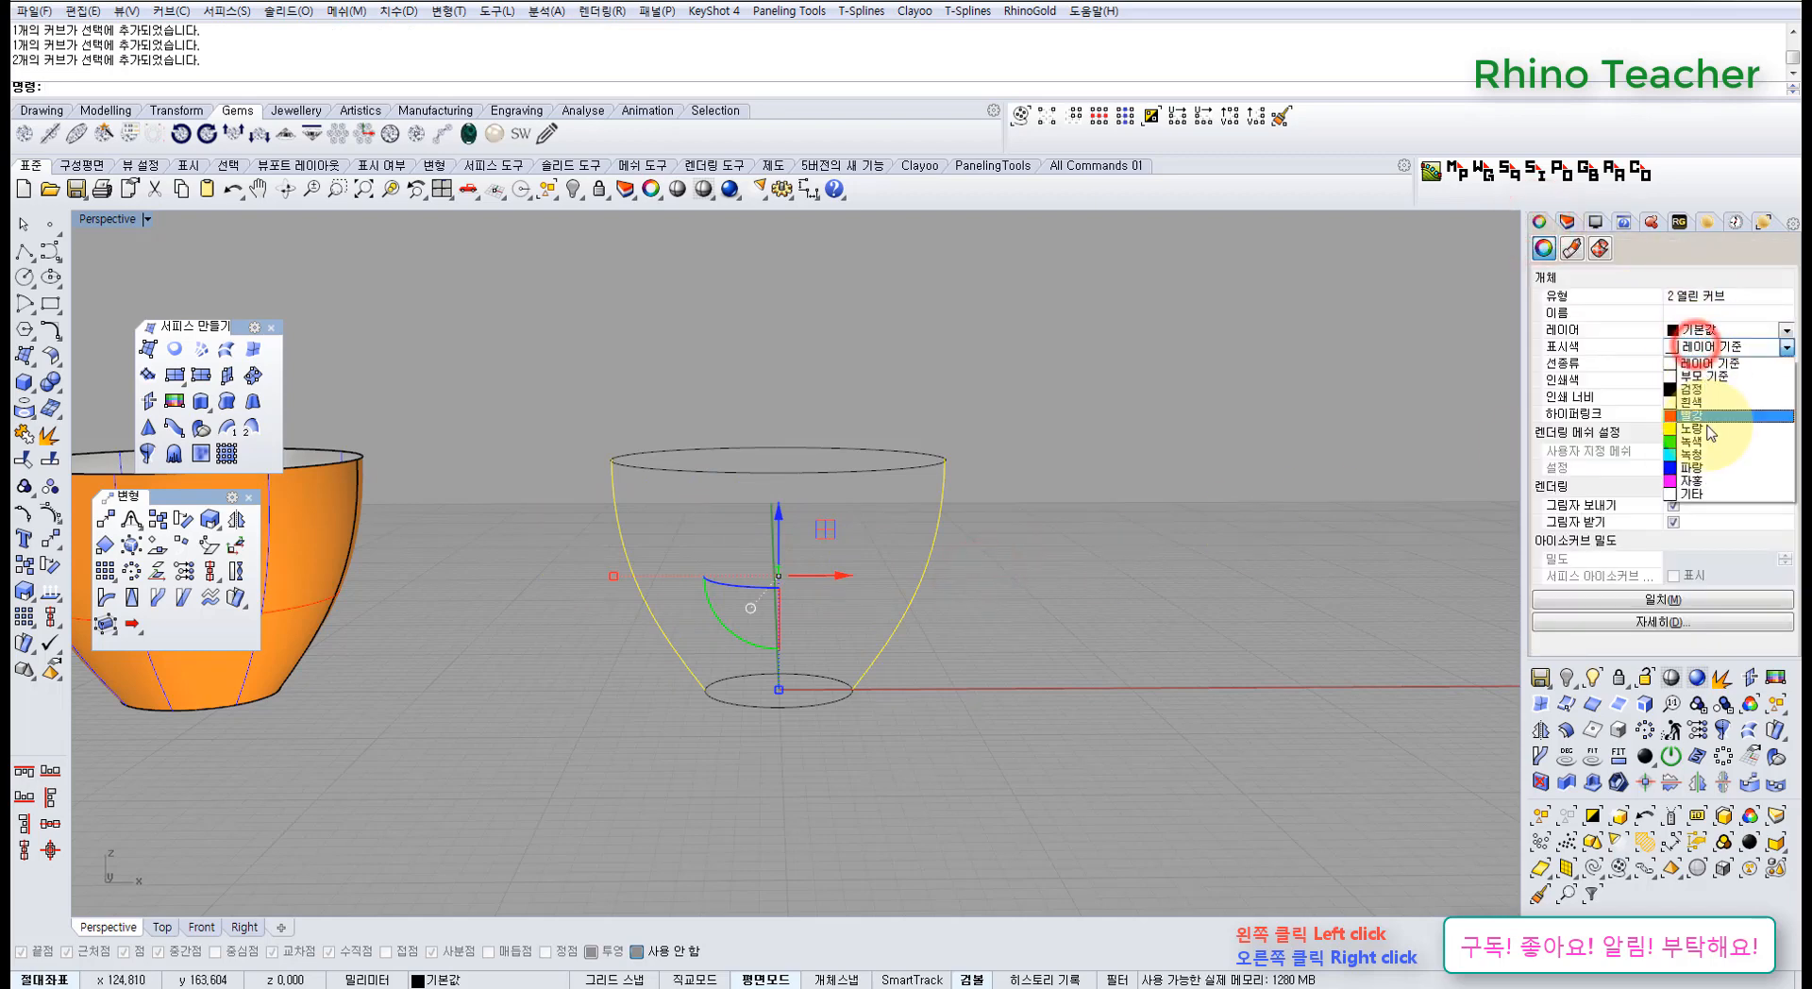
pyautogui.click(1699, 416)
pyautogui.click(1270, 529)
pyautogui.click(903, 532)
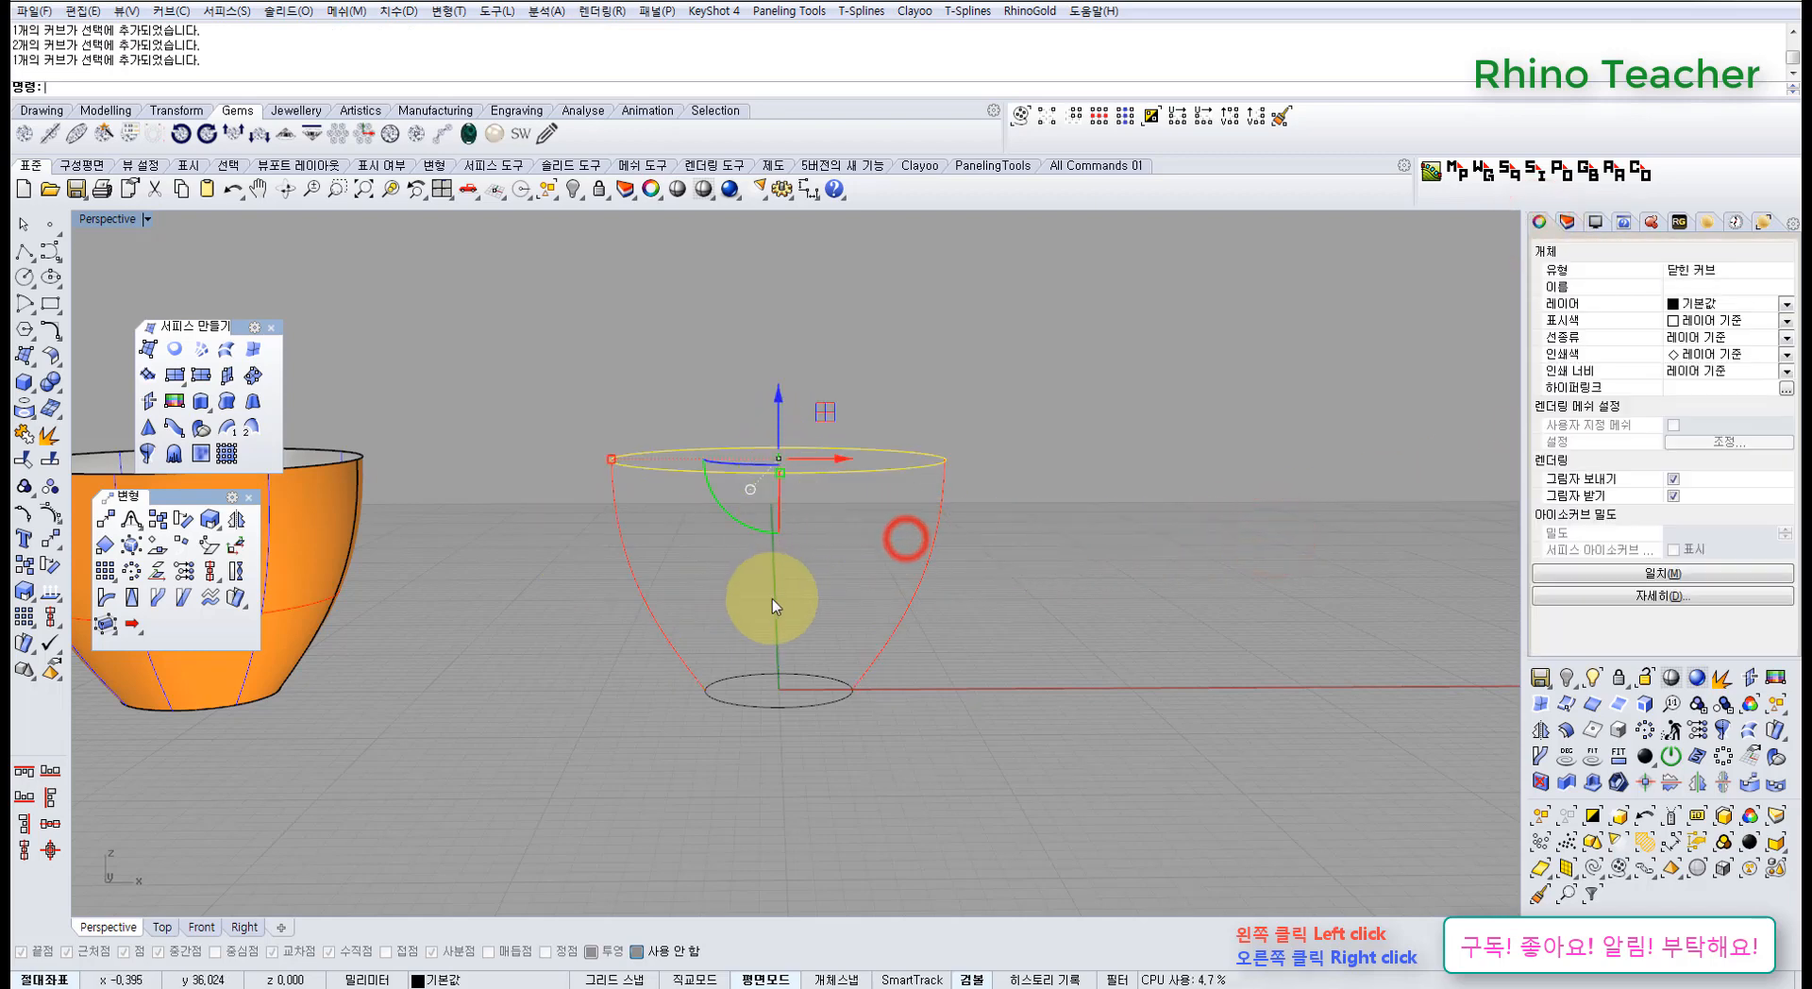
# - Draw a horizontal line in the Front view across both side profiles in the bowl's upper part, at z about 9.4
pyautogui.moveTo(717, 687); pyautogui.dragTo(694, 448, button='right')
pyautogui.hotkey('ctrl', 'F2')
pyautogui.scroll(8, 630, 488)
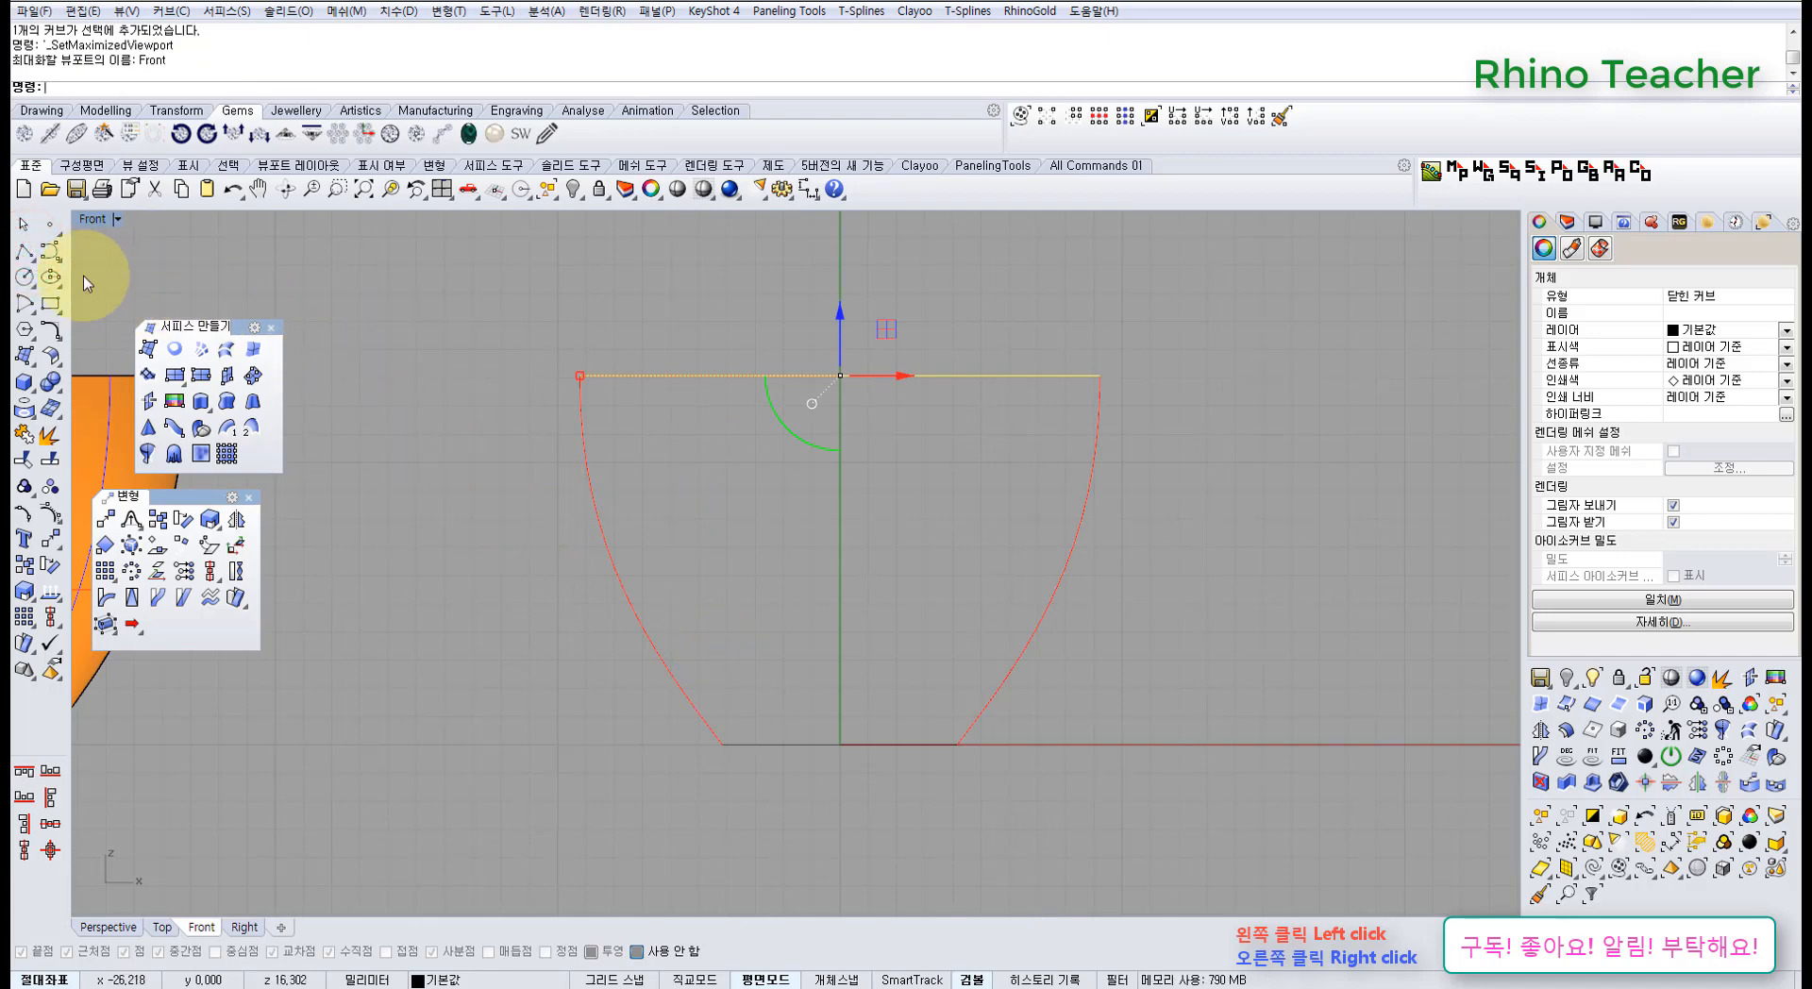
pyautogui.click(21, 252)
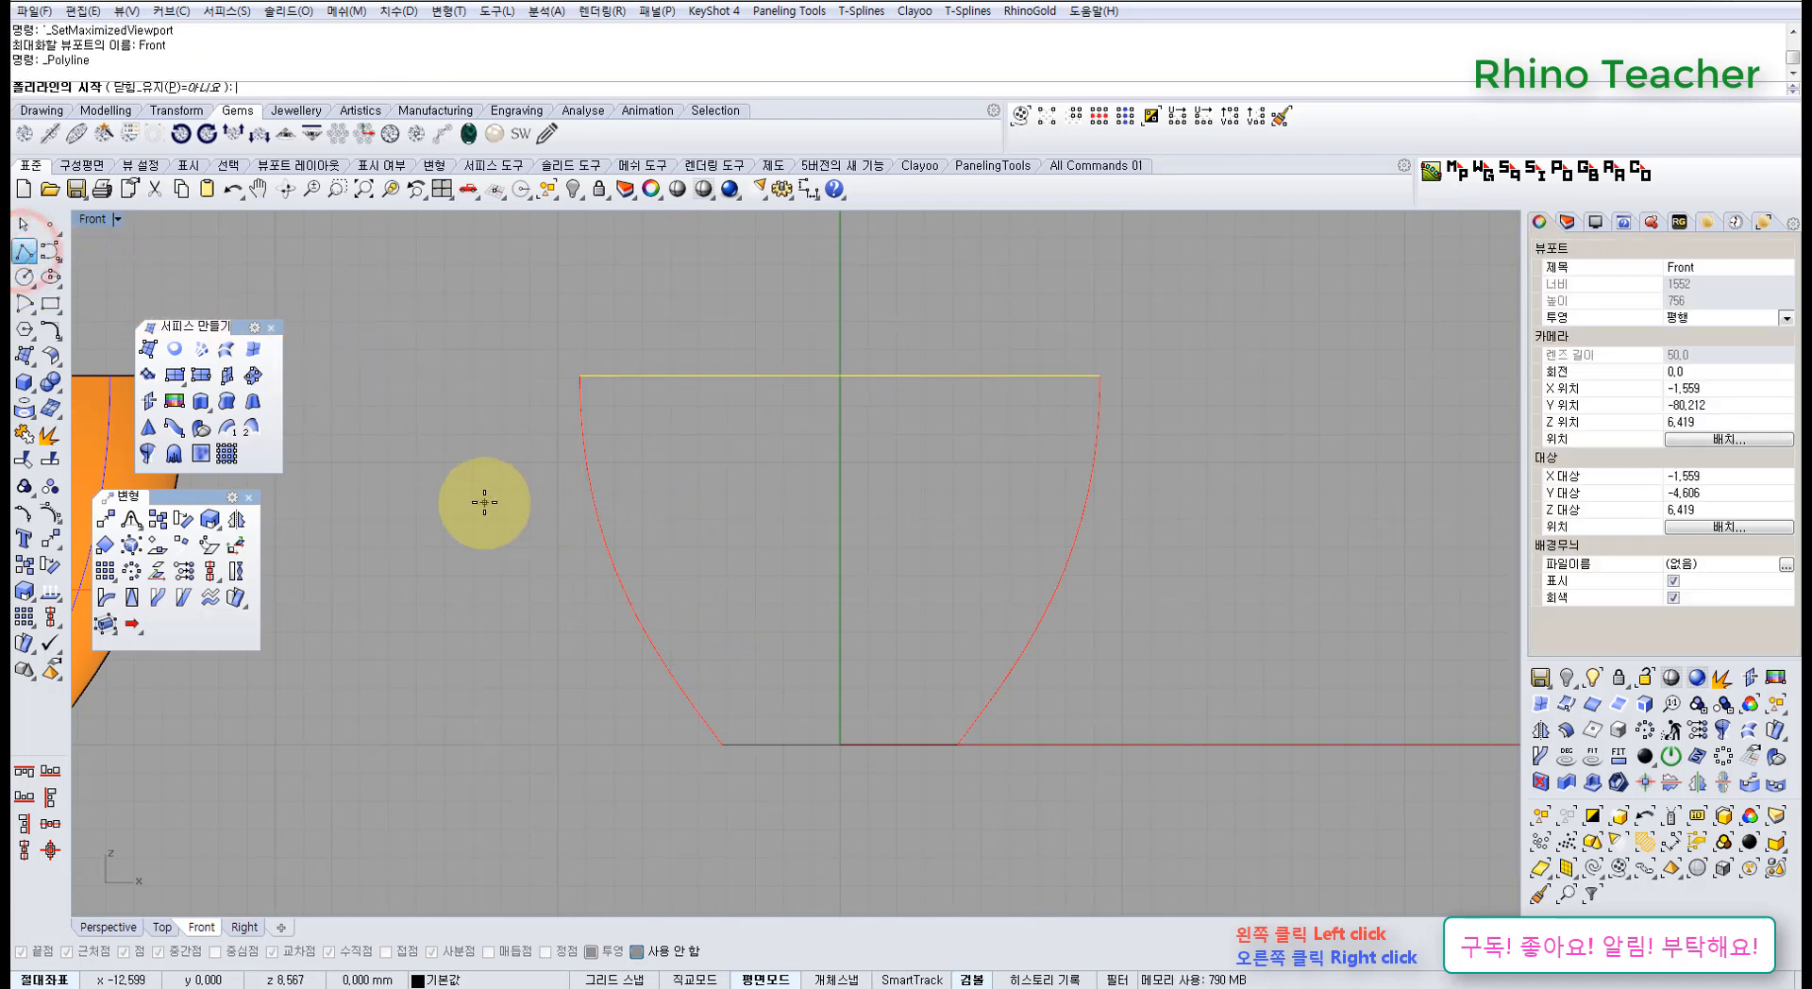
pyautogui.rightClick(558, 499)
pyautogui.rightClick(559, 500)
pyautogui.click(495, 480)
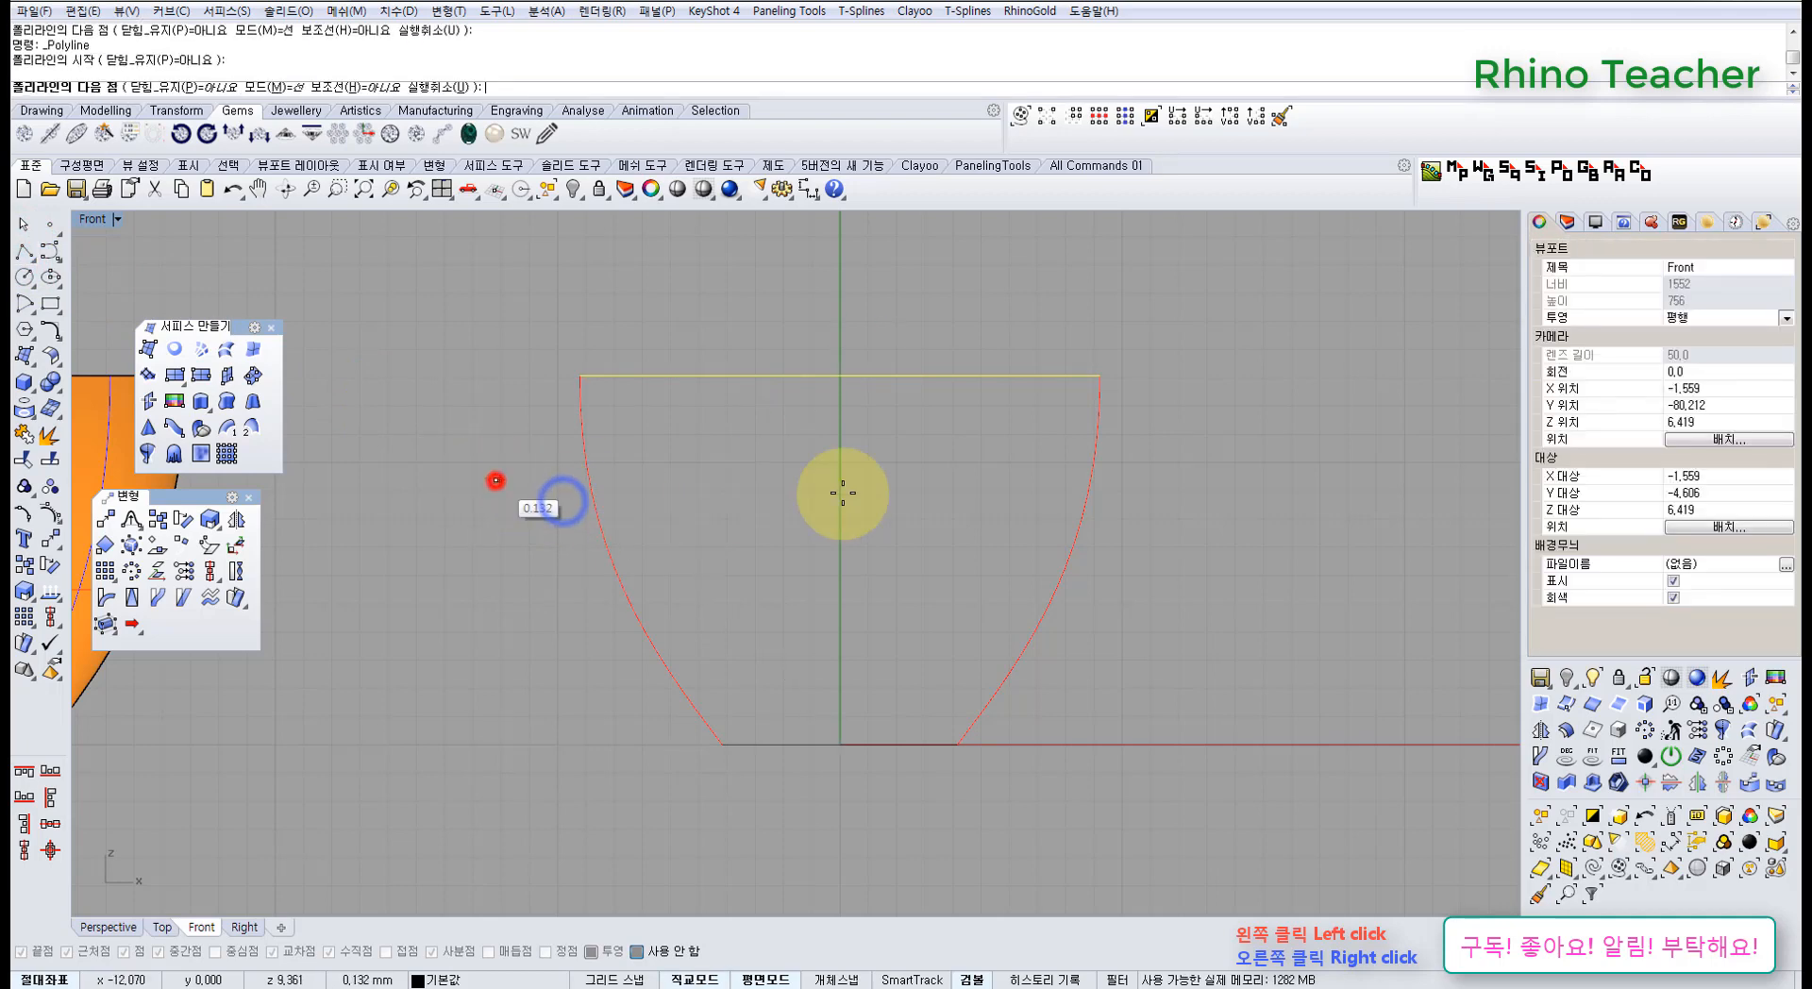
pyautogui.click(1162, 487)
pyautogui.rightClick(1161, 485)
pyautogui.moveTo(943, 538); pyautogui.dragTo(896, 457)
pyautogui.moveTo(987, 475); pyautogui.dragTo(925, 530, button='right')
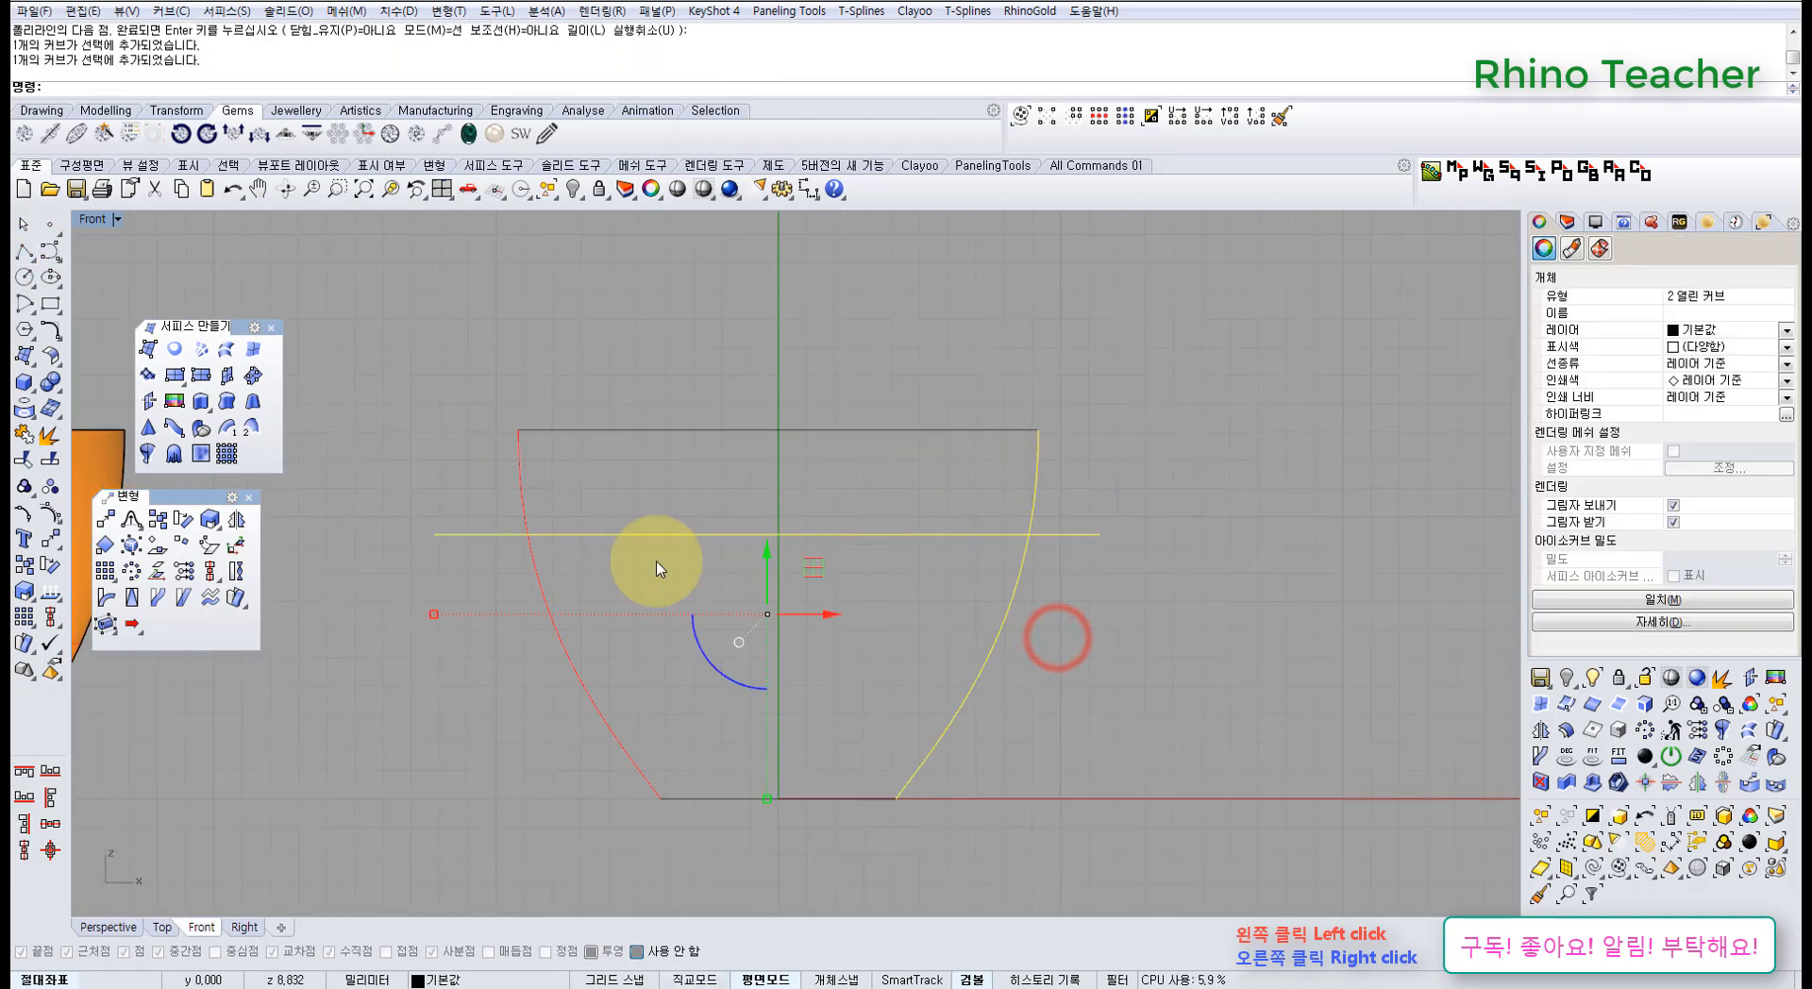
pyautogui.click(393, 384)
# - Draw a second horizontal line across both side profiles in the bowl's lower part, at z about 4.8
pyautogui.click(34, 243)
pyautogui.click(486, 662)
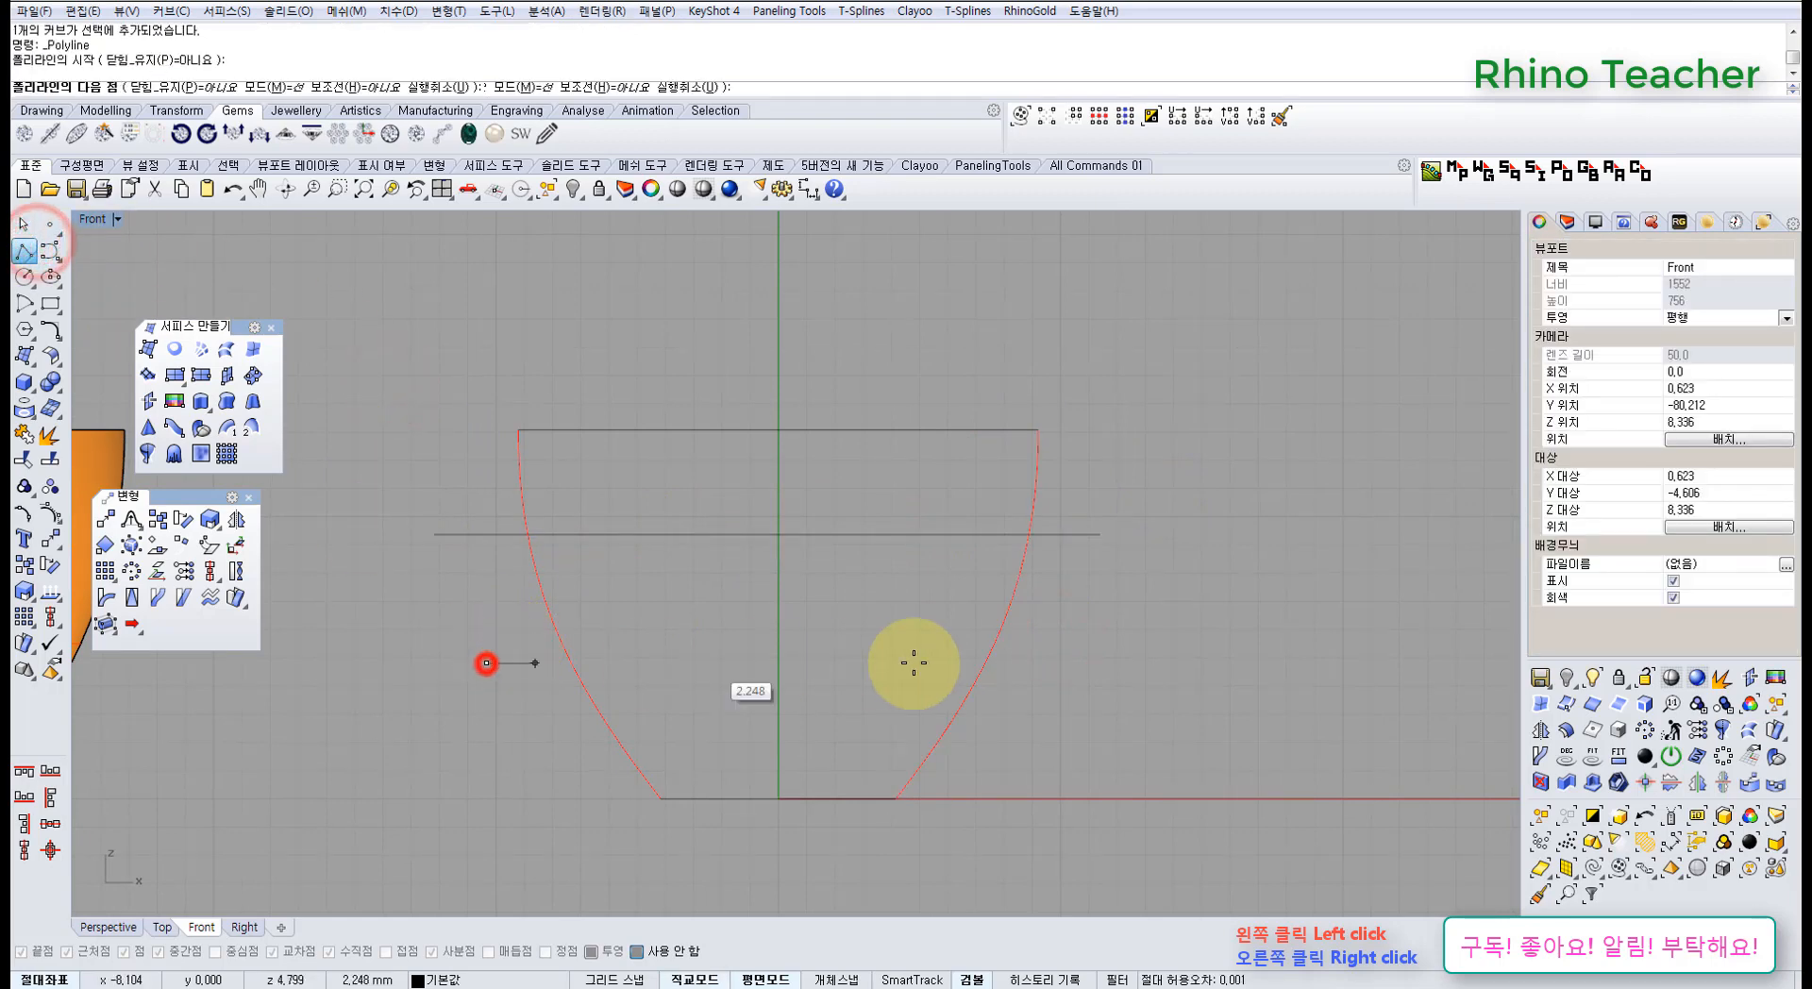
pyautogui.click(1087, 663)
pyautogui.rightClick(1087, 662)
pyautogui.click(1240, 687)
# - Create the intersection points between the two side profiles and the two horizontal lines with Intersect
pyautogui.moveTo(1228, 727); pyautogui.dragTo(424, 500)
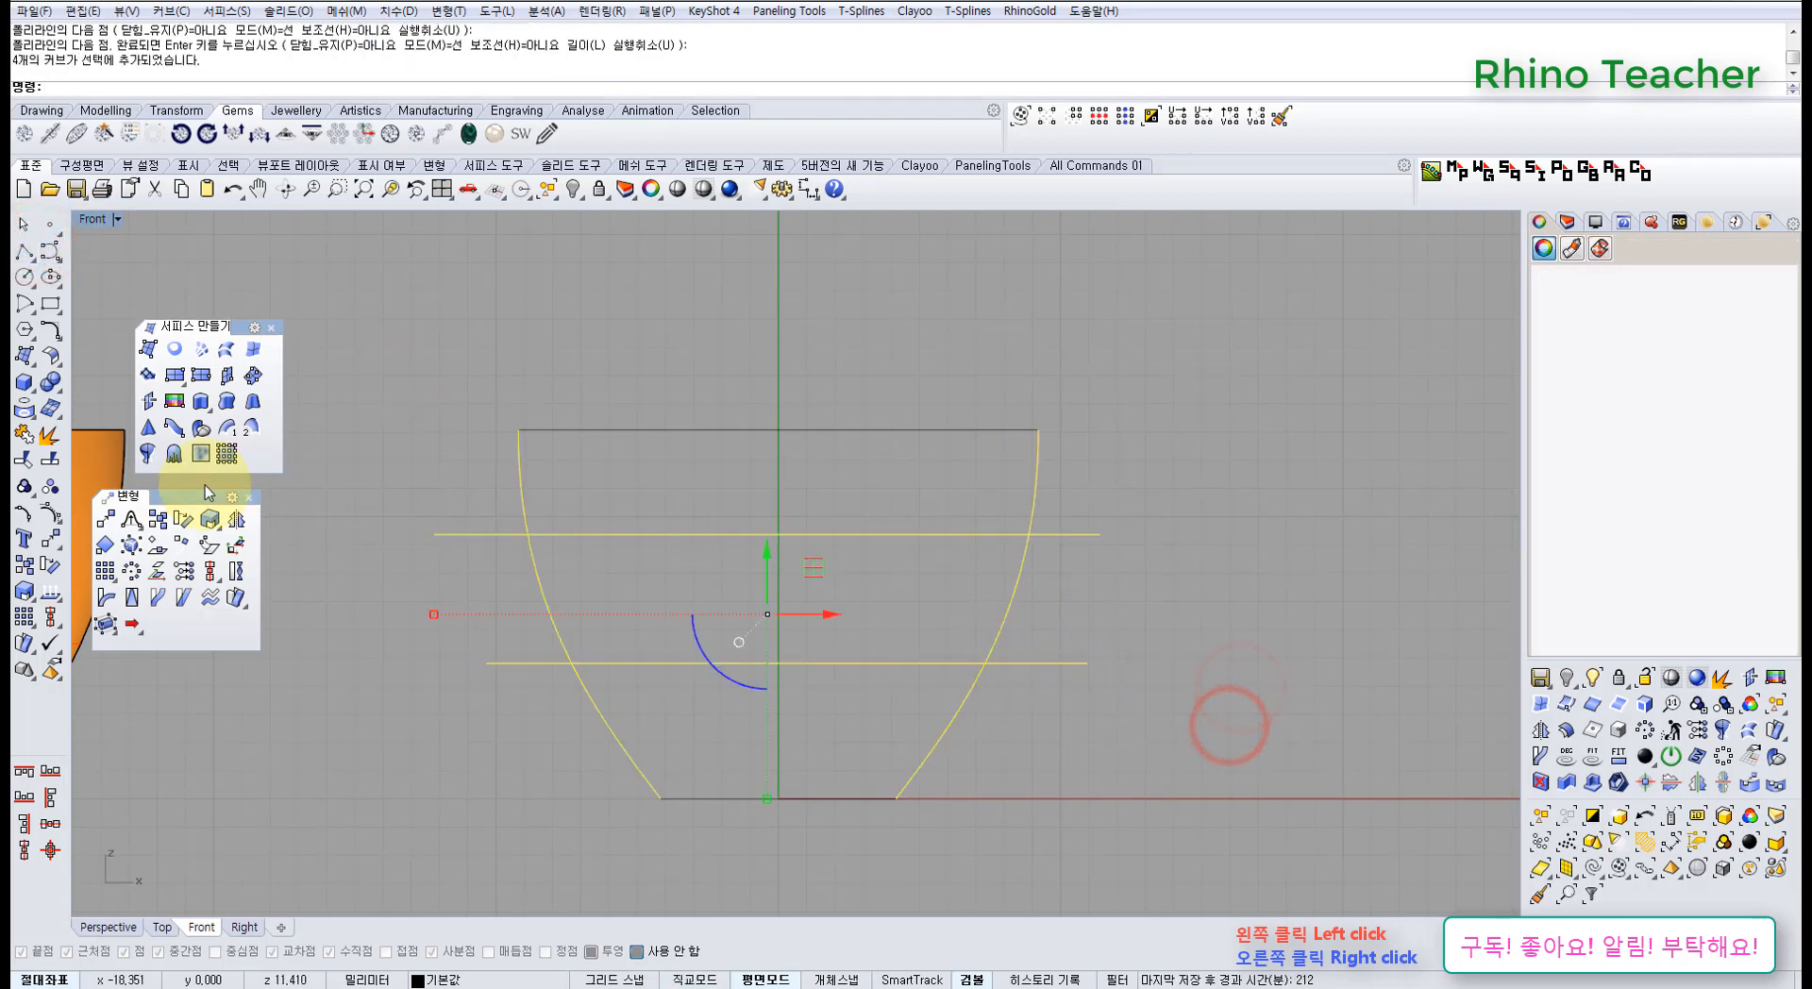
pyautogui.click(26, 362)
pyautogui.click(26, 412)
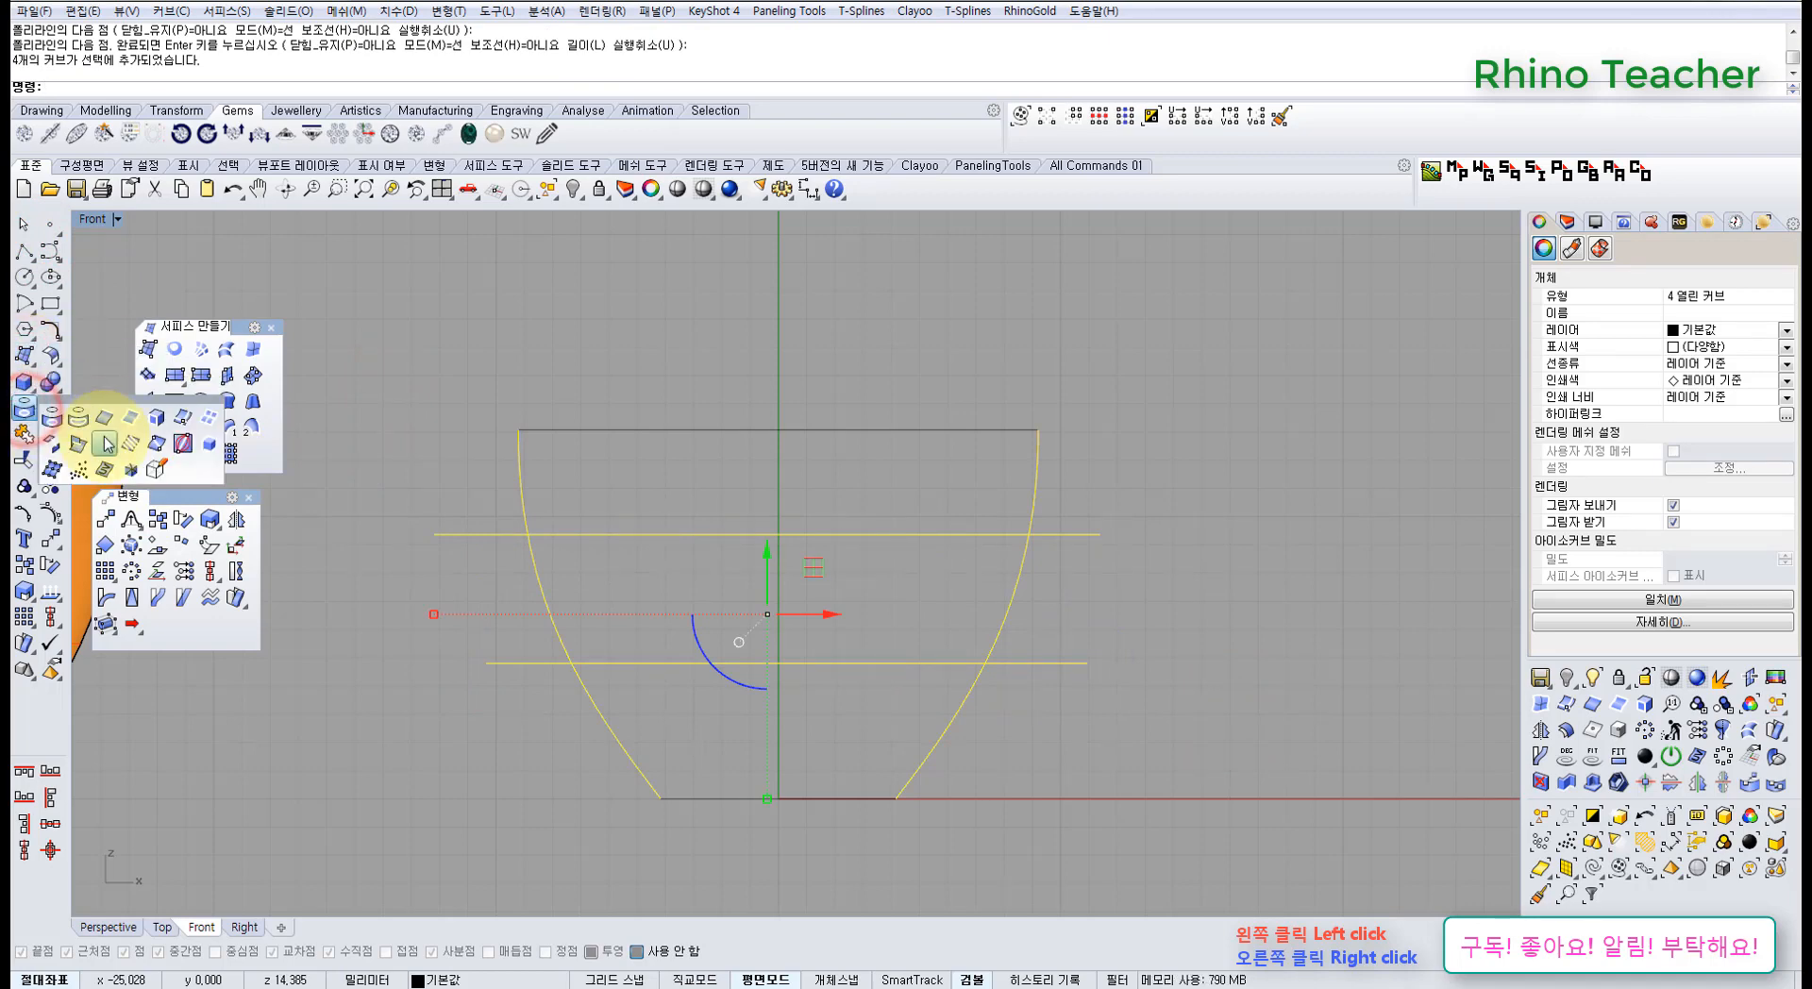
pyautogui.click(81, 443)
pyautogui.click(441, 484)
# - In the Perspective view, draw a deformable two-point circle across the two upper intersection points of the side profiles, with object snaps on
pyautogui.moveTo(579, 469); pyautogui.dragTo(505, 477, button='right')
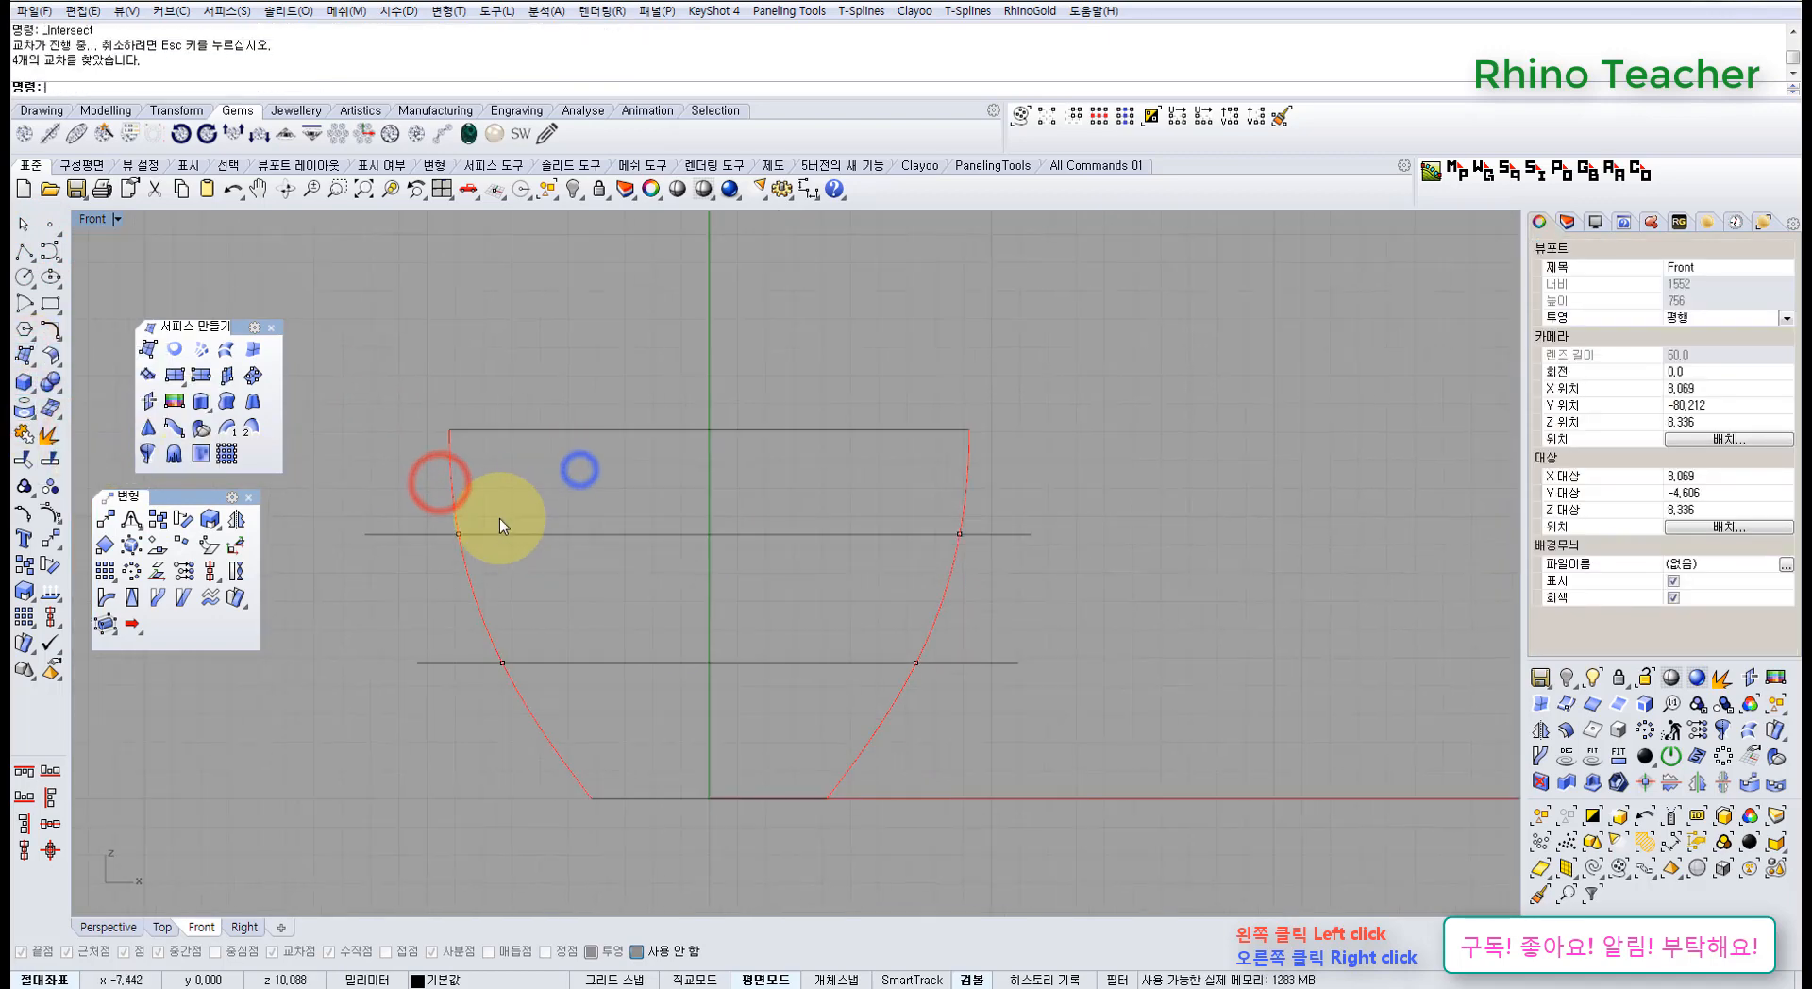
pyautogui.hotkey('ctrl', 'F4')
pyautogui.moveTo(669, 478); pyautogui.dragTo(635, 611, button='right')
pyautogui.scroll(7, 667, 486)
pyautogui.moveTo(655, 531); pyautogui.dragTo(574, 505, button='right')
pyautogui.moveTo(426, 494); pyautogui.dragTo(430, 485, button='right')
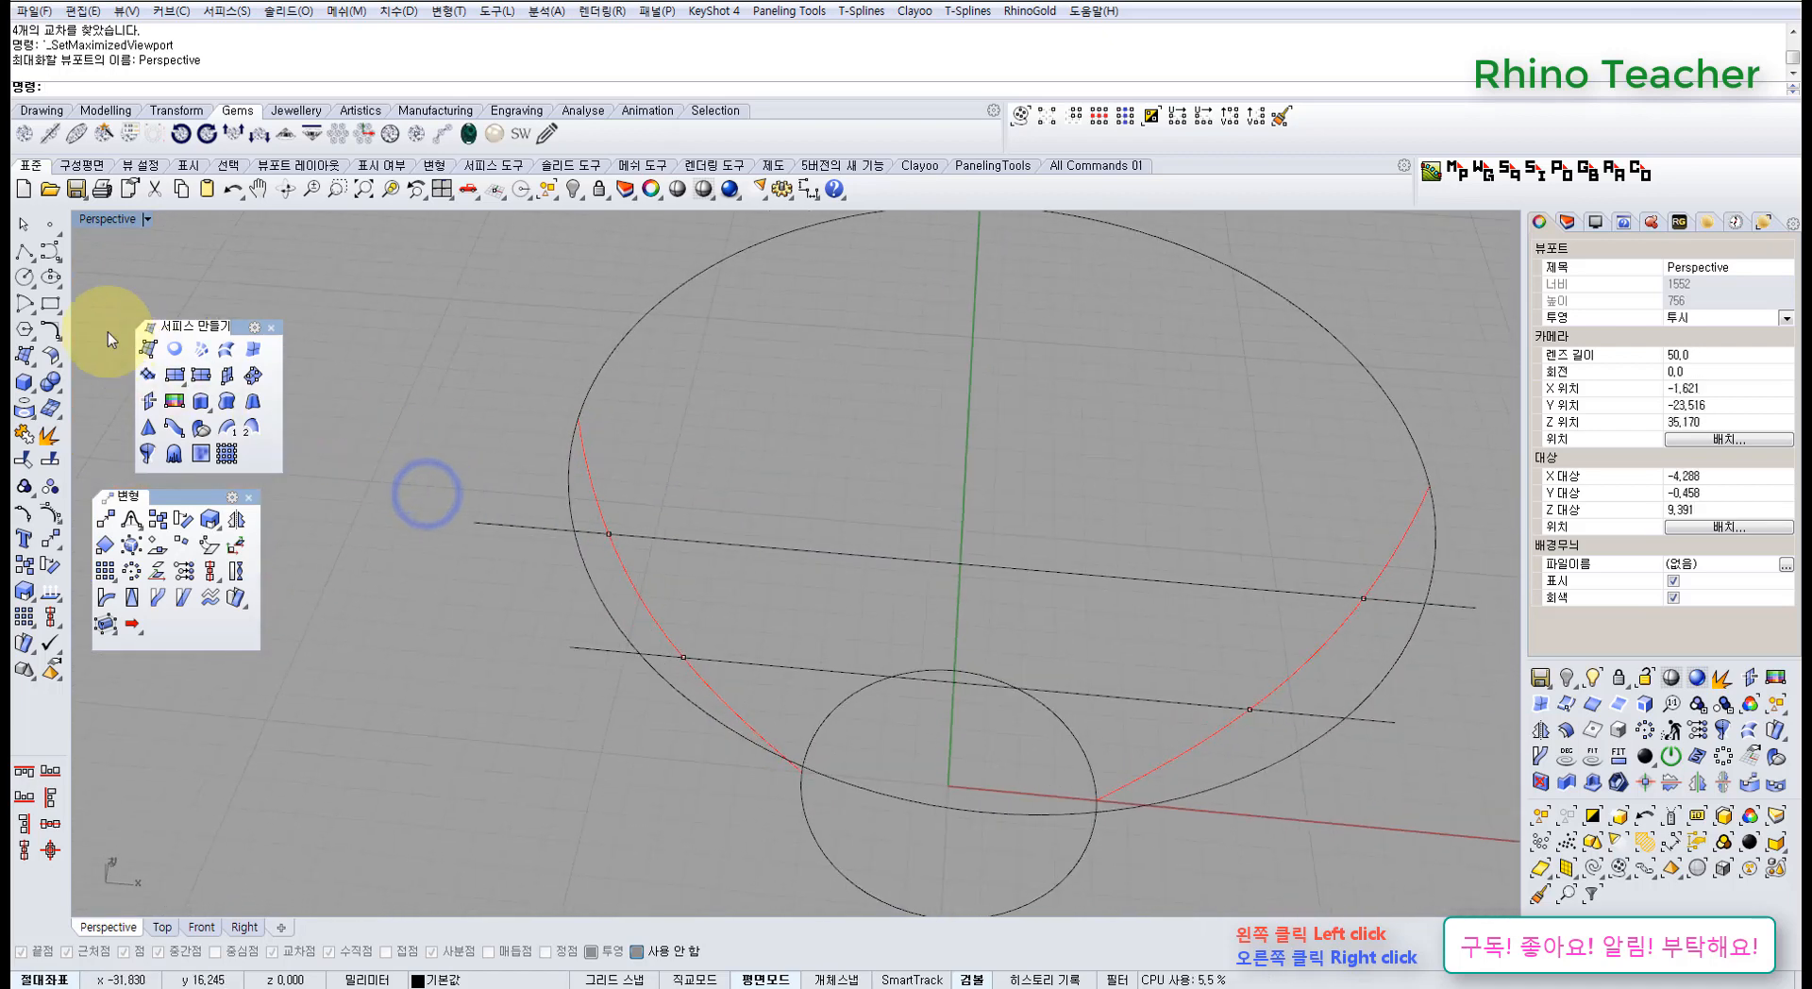
pyautogui.click(25, 278)
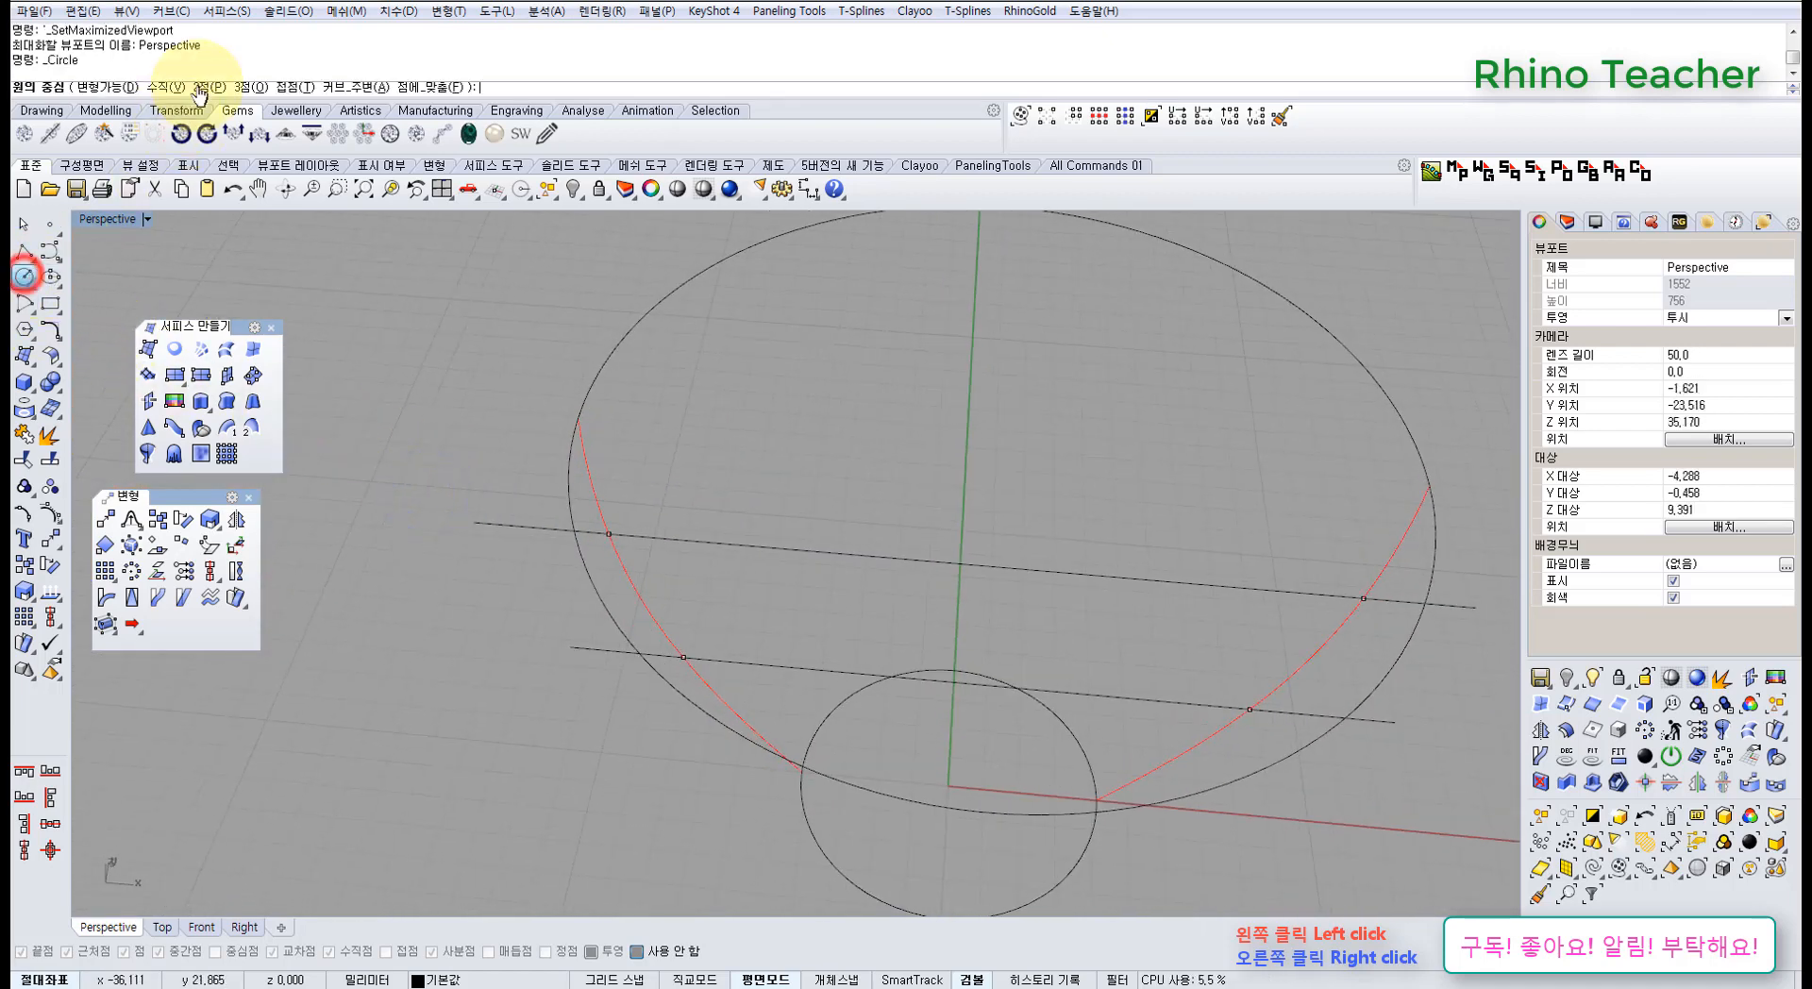
pyautogui.click(111, 87)
pyautogui.click(271, 87)
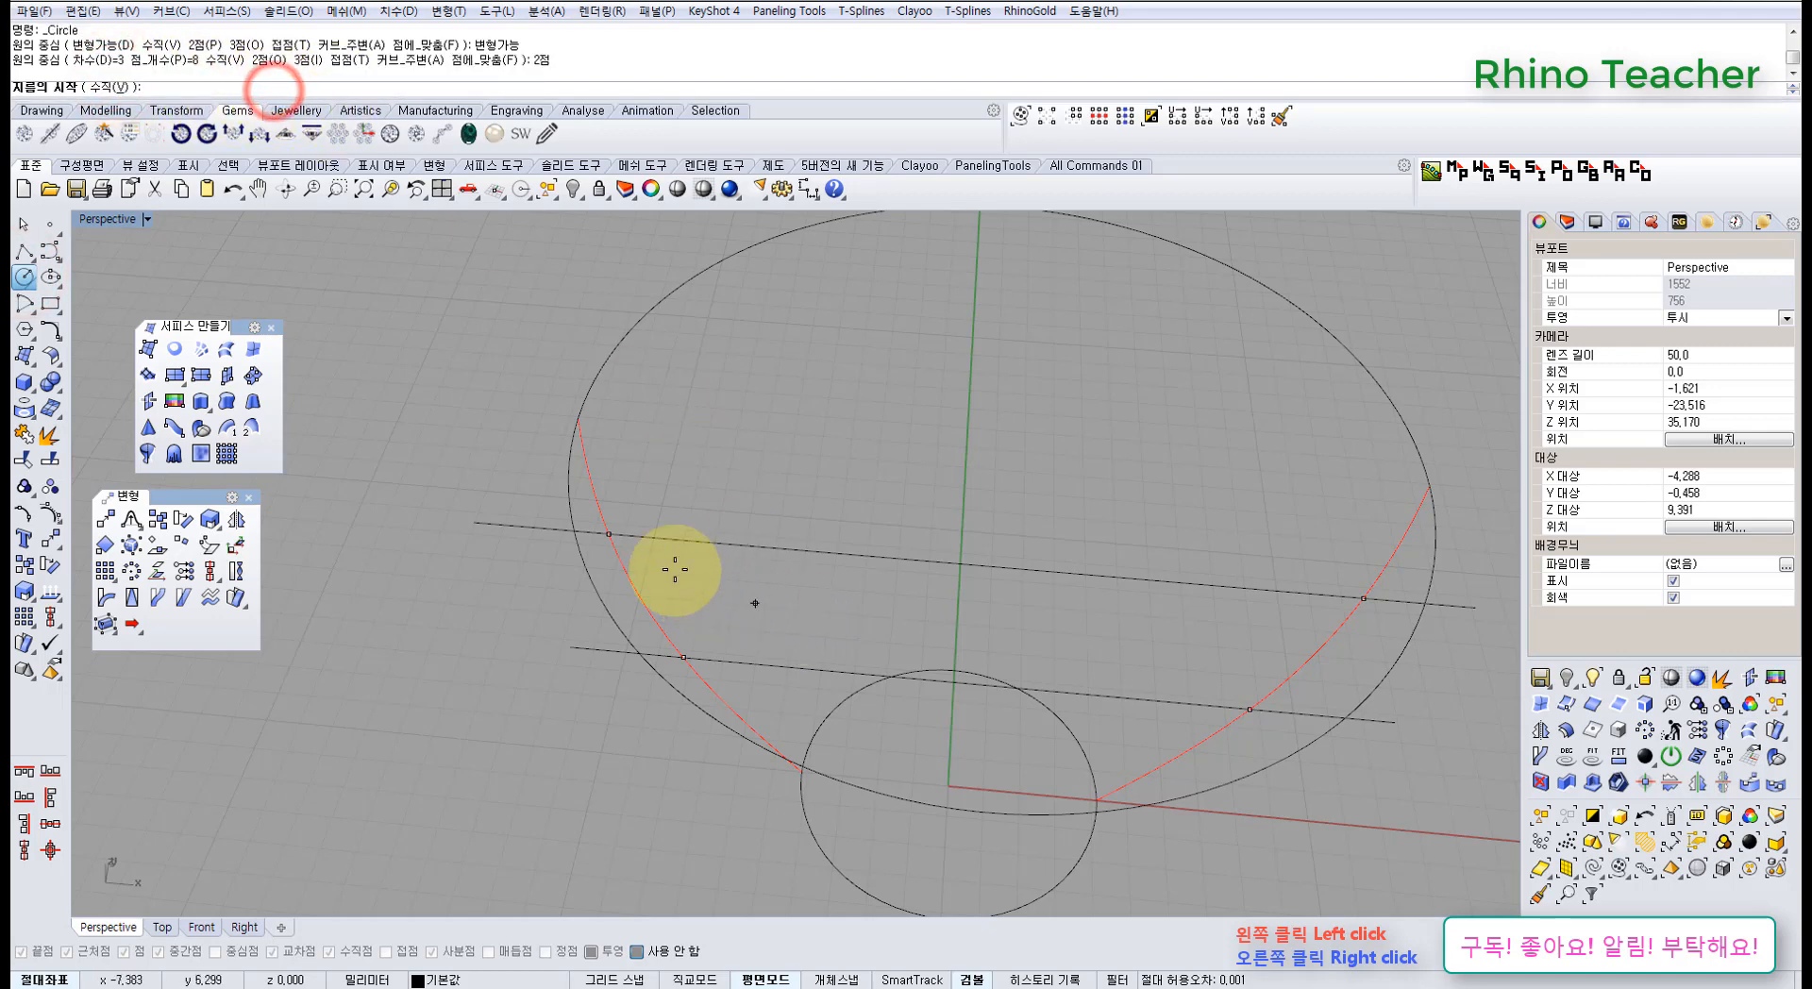
pyautogui.click(591, 952)
pyautogui.click(609, 533)
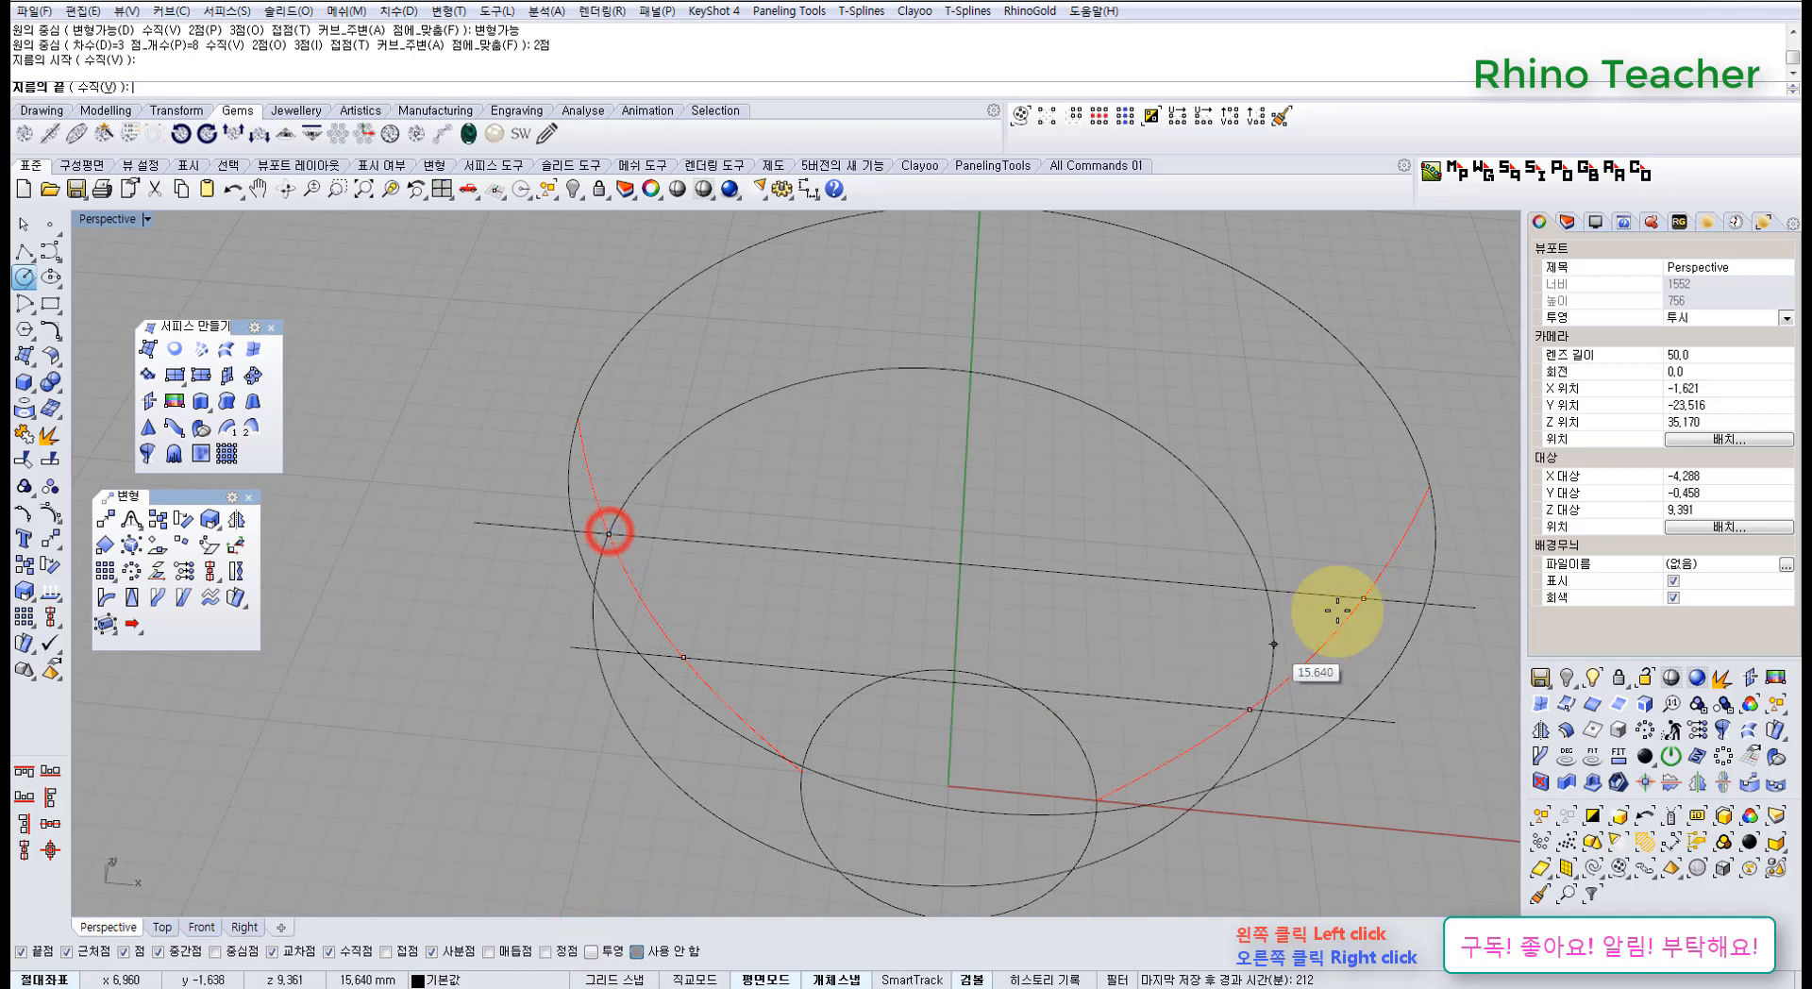
pyautogui.click(1364, 596)
pyautogui.moveTo(1061, 729); pyautogui.dragTo(943, 740, button='right')
pyautogui.rightClick(761, 557)
pyautogui.click(715, 531)
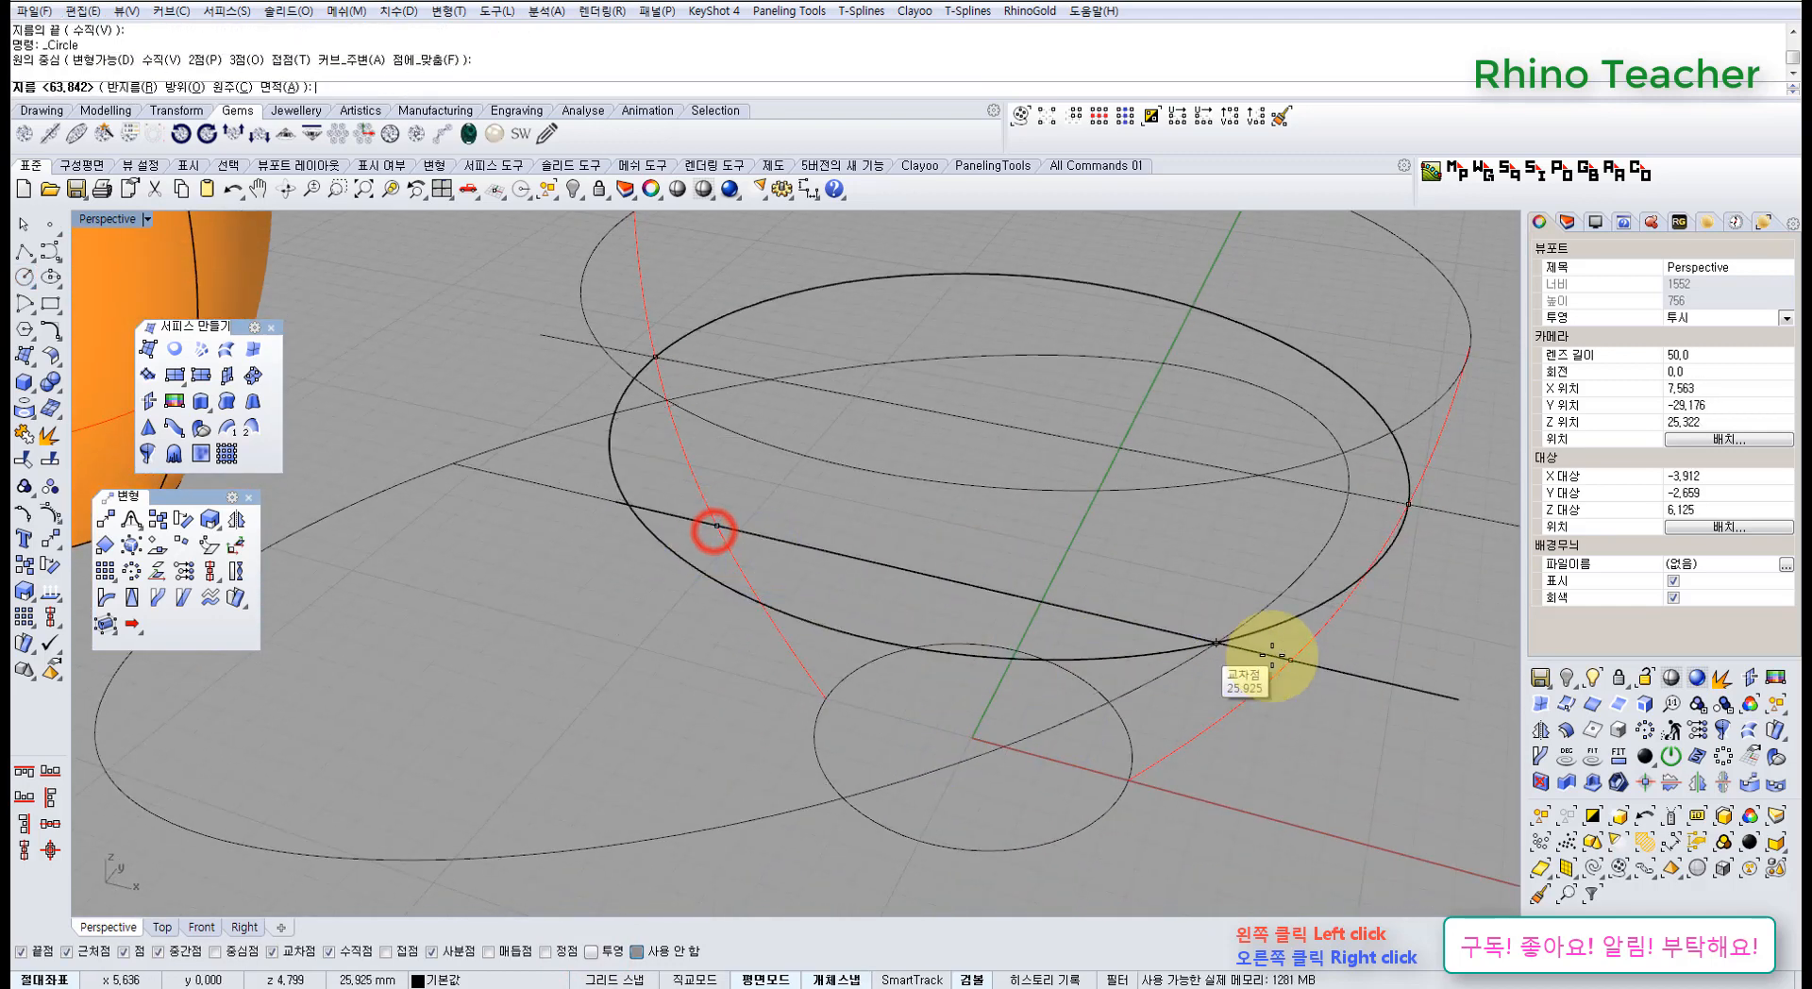
pyautogui.press('Escape')
# - Draw a second deformable two-point circle across the two lower intersection points of the side profiles
pyautogui.rightClick(764, 544)
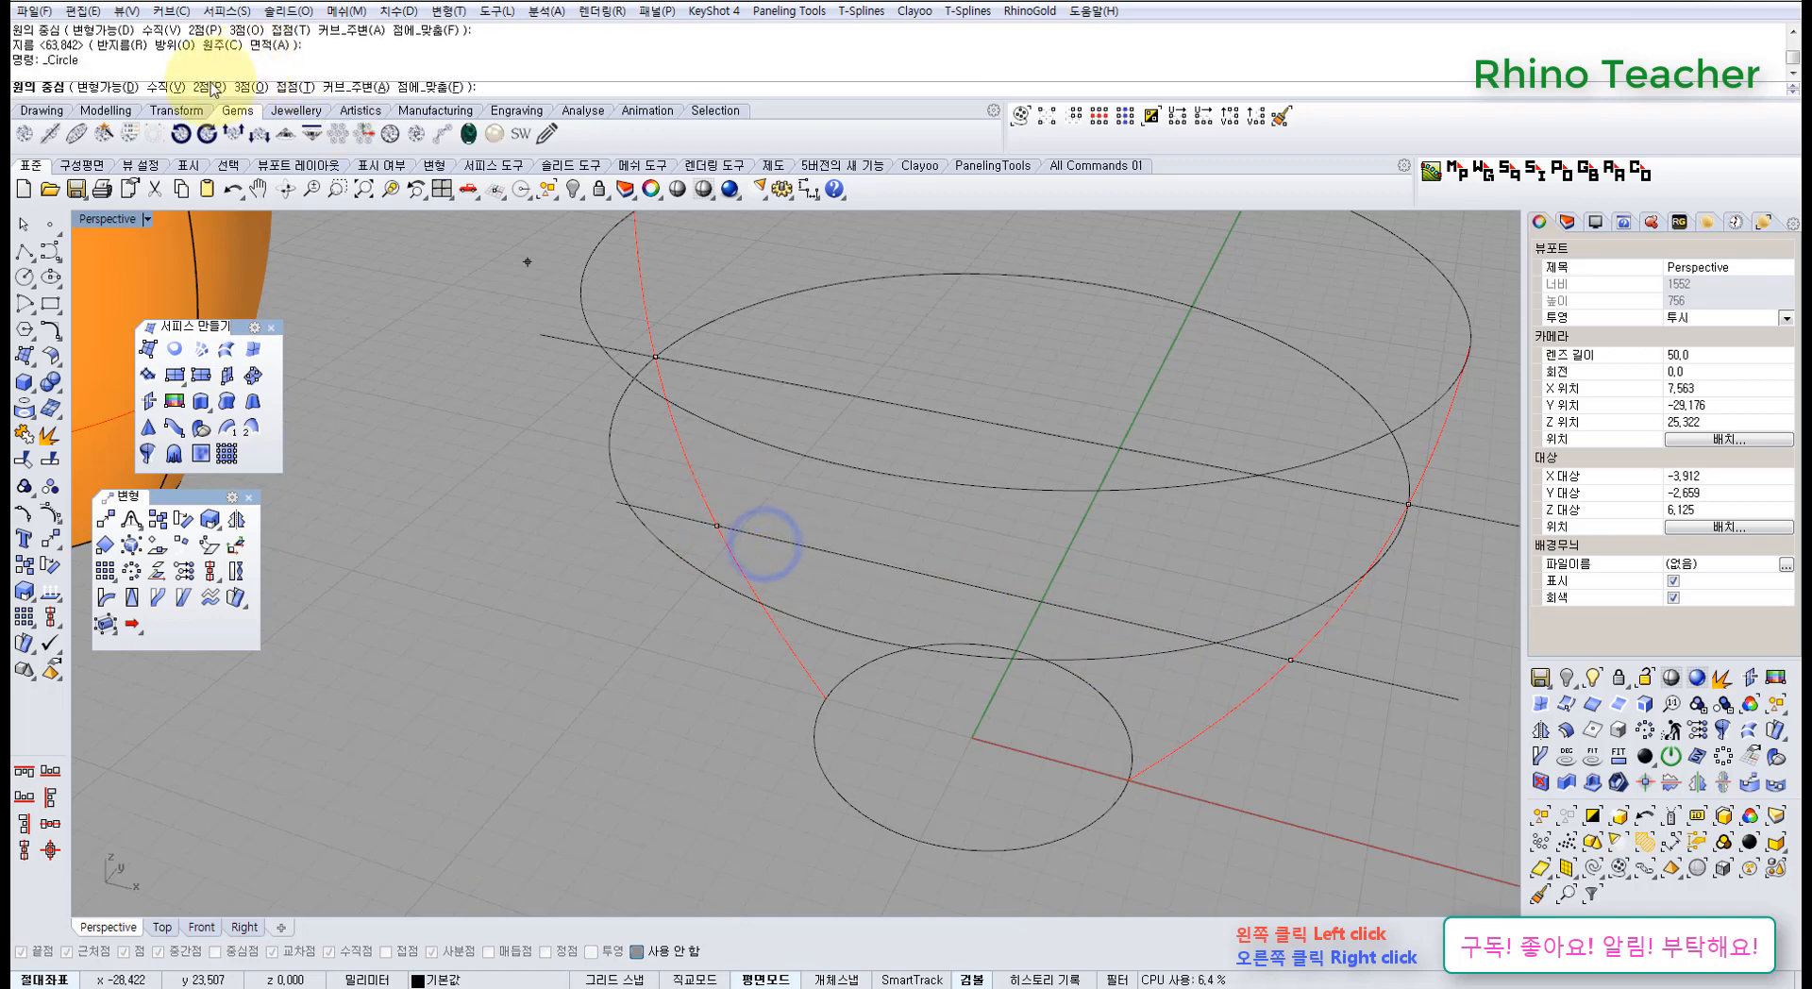
pyautogui.click(111, 87)
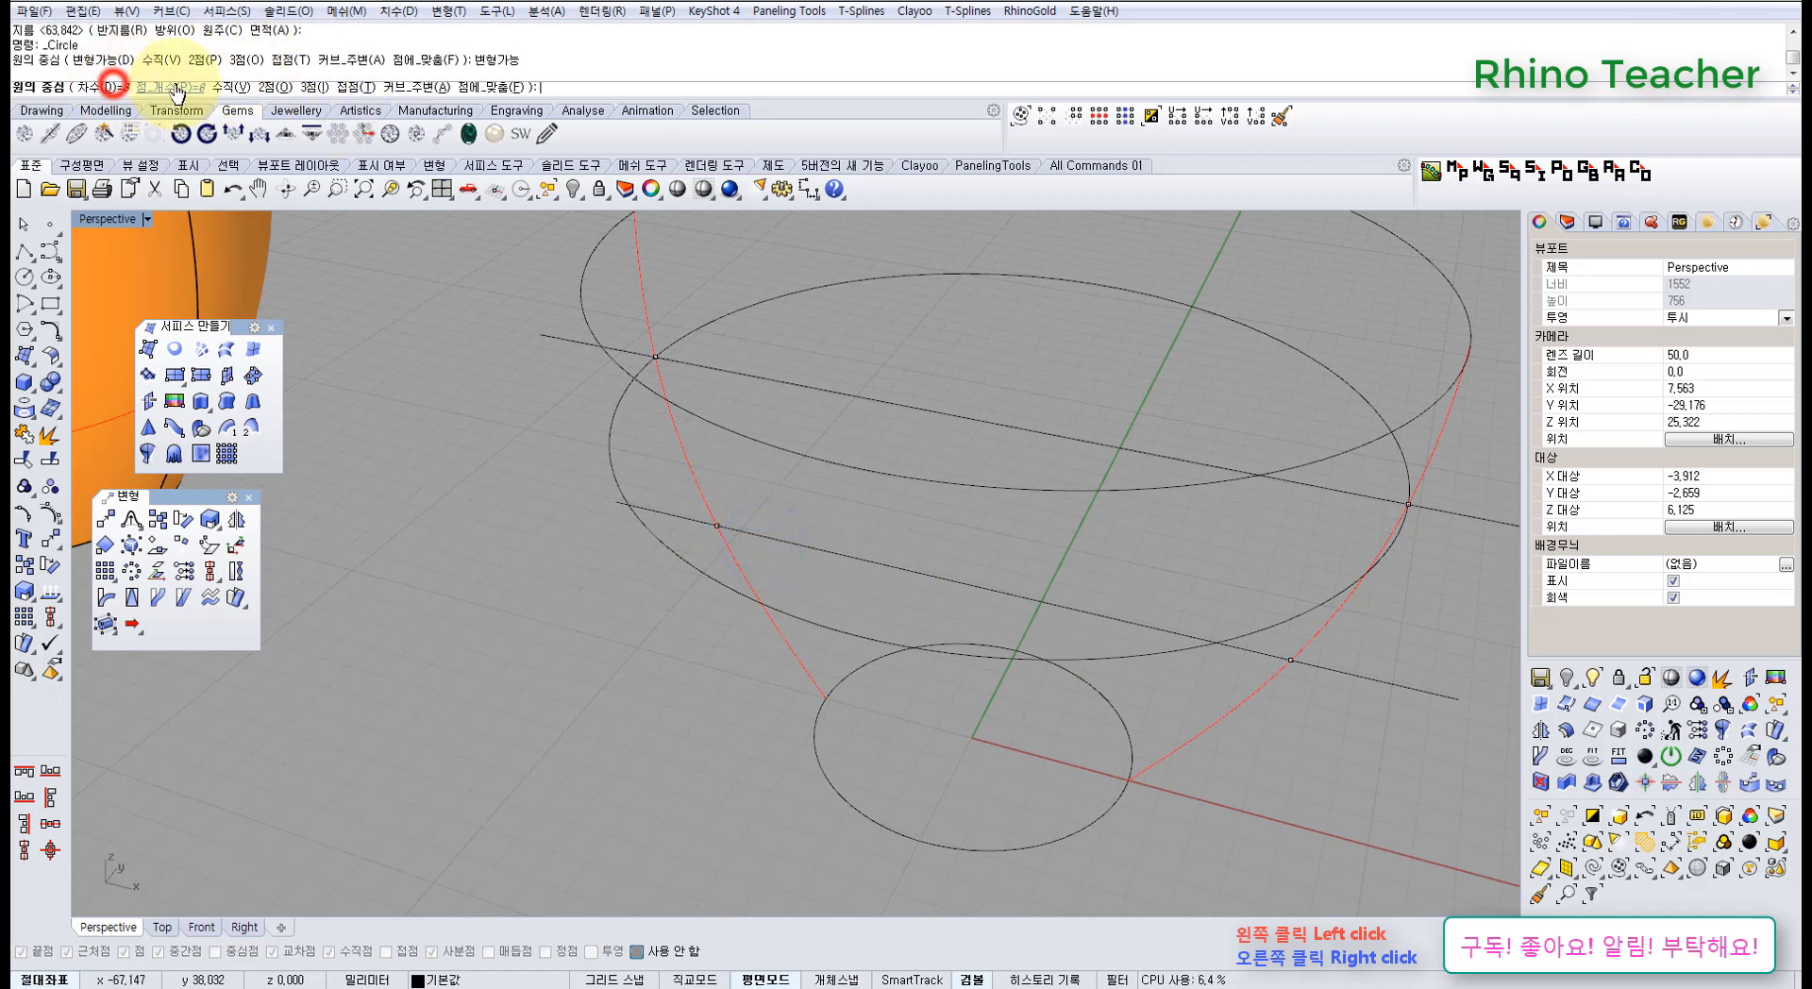
pyautogui.click(277, 88)
pyautogui.click(717, 530)
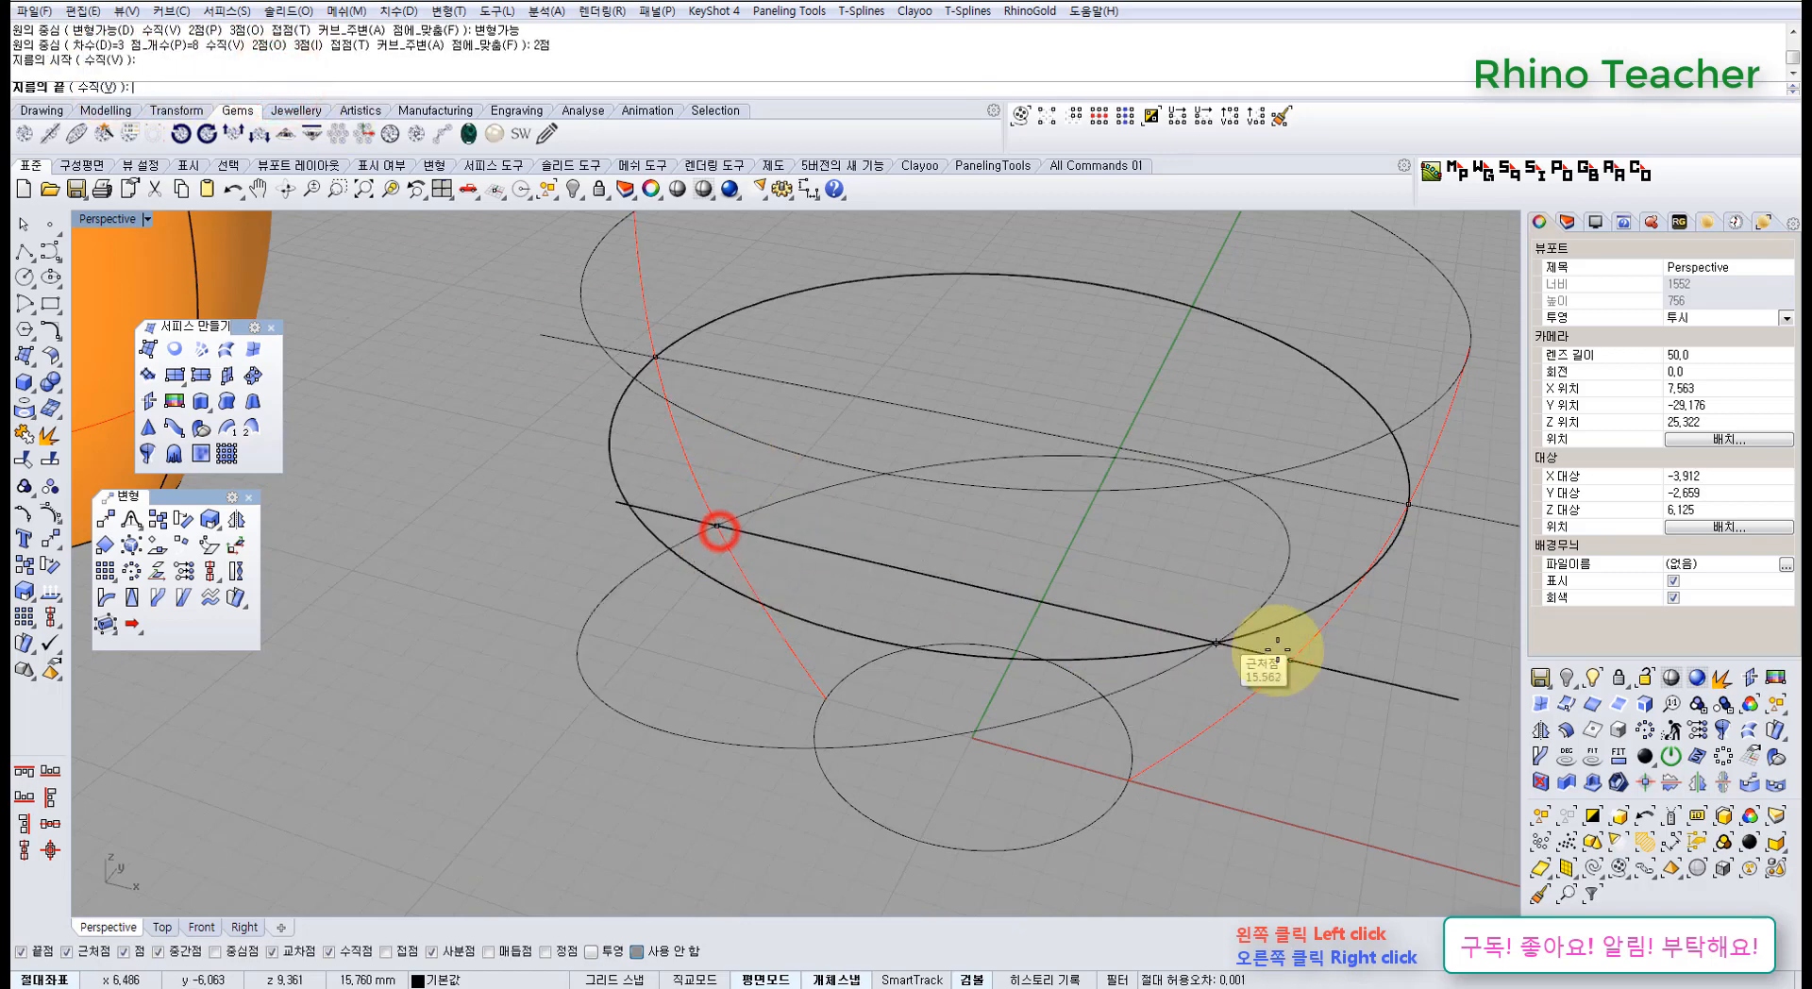
pyautogui.click(1289, 658)
# - Delete the two horizontal construction lines that cross the side profiles
pyautogui.moveTo(874, 617); pyautogui.dragTo(880, 490, button='right')
pyautogui.moveTo(880, 491); pyautogui.dragTo(904, 608, button='right')
pyautogui.scroll(4, 1022, 580)
pyautogui.moveTo(1024, 571); pyautogui.dragTo(1006, 402)
pyautogui.moveTo(961, 566); pyautogui.dragTo(925, 480, button='right')
pyautogui.press('Delete')
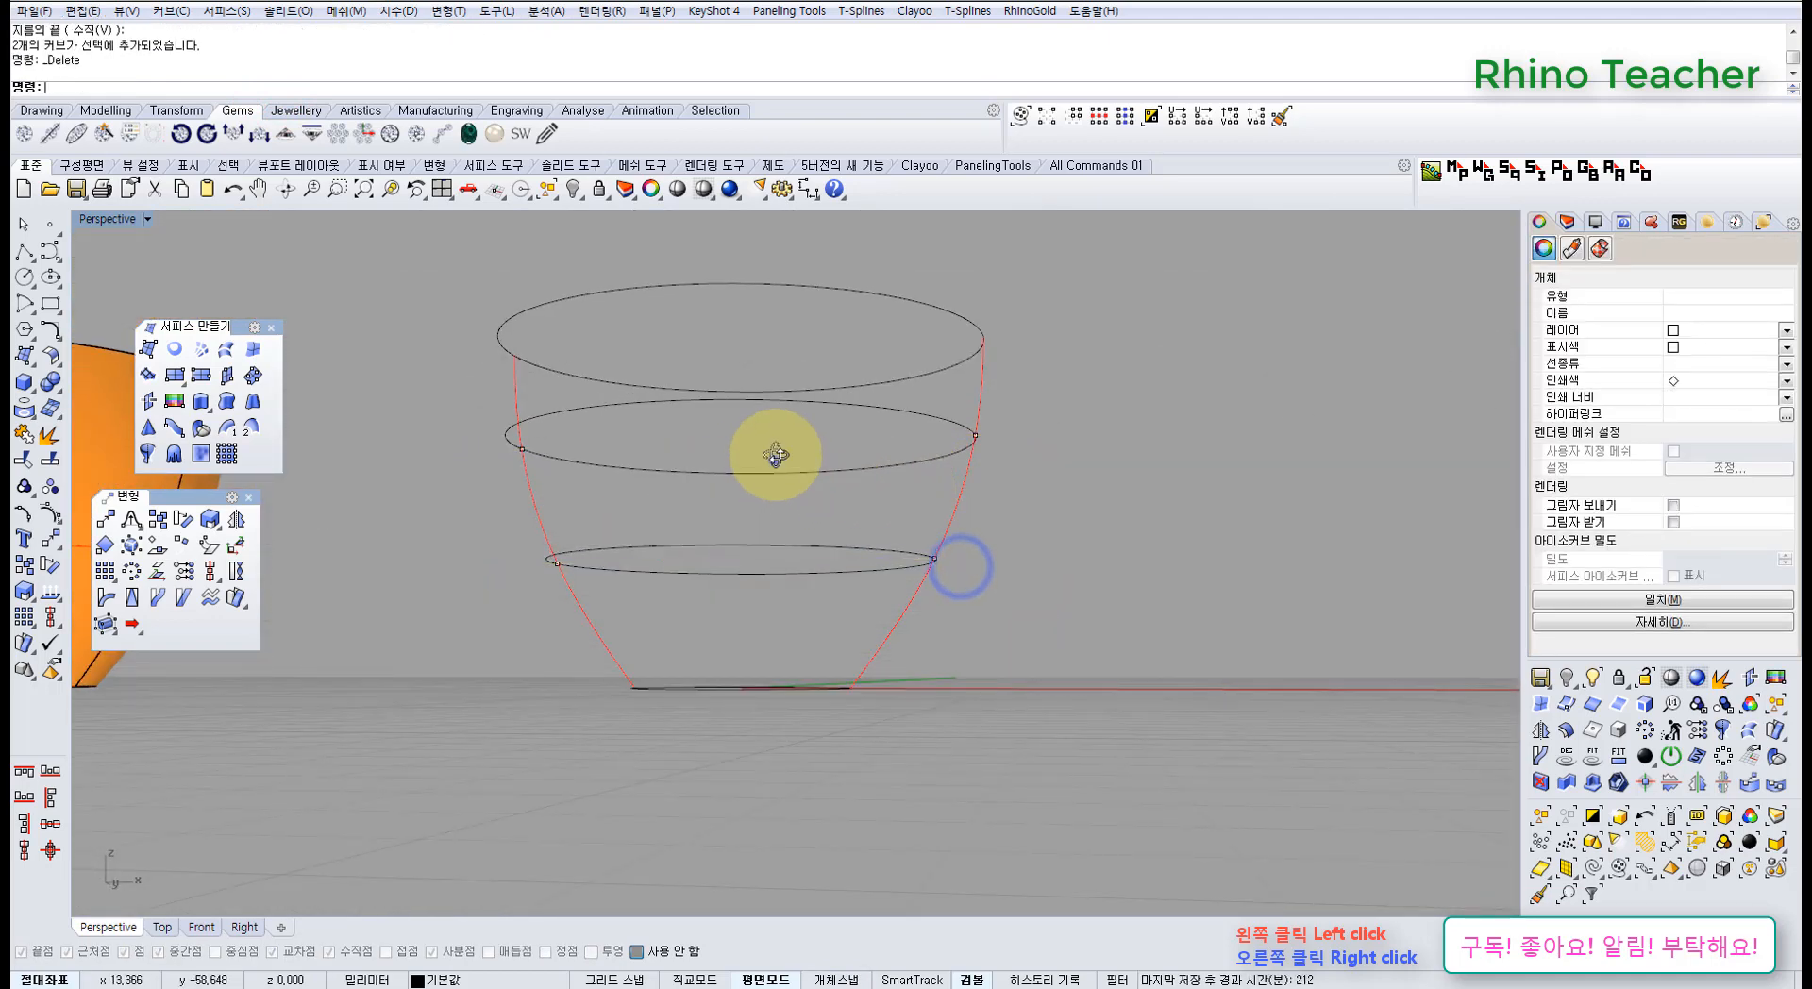
pyautogui.moveTo(774, 460); pyautogui.dragTo(727, 509, button='right')
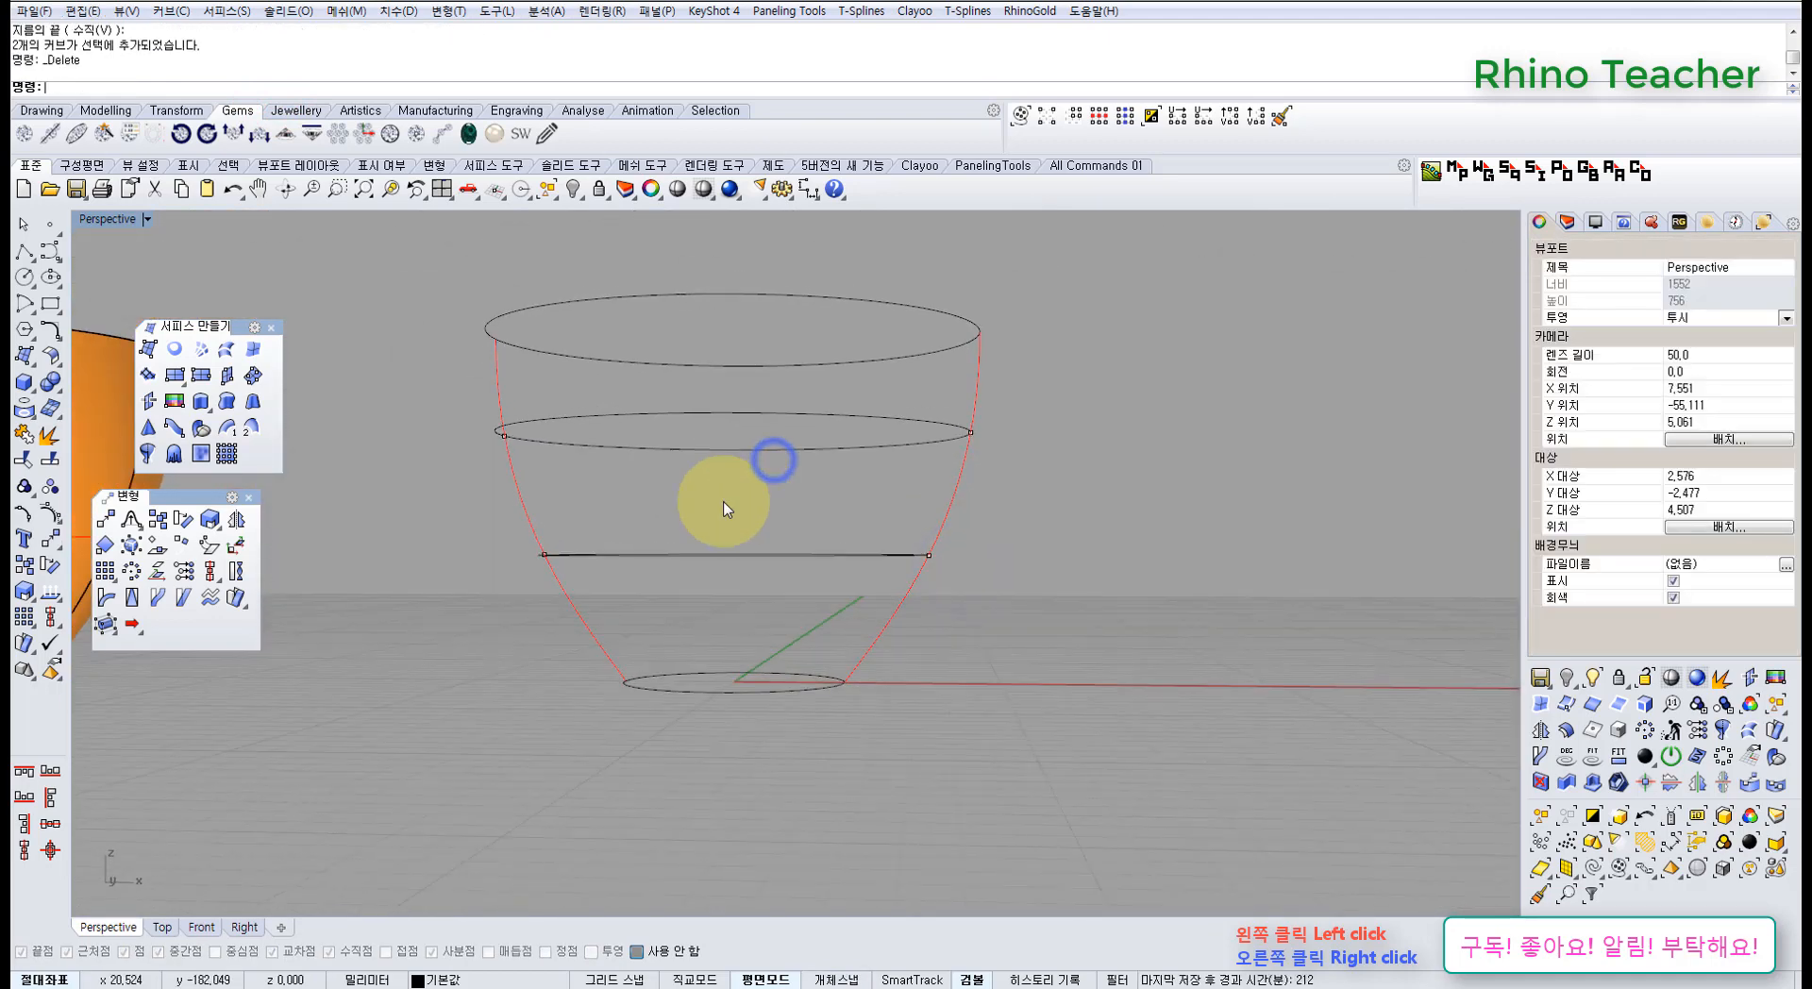
# - Set up a two-rail sweep with the side profiles as rails and the four circles, from base to rim, as cross sections, with history recording on
pyautogui.click(521, 494)
pyautogui.moveTo(792, 552); pyautogui.dragTo(736, 695, button='right')
pyautogui.click(734, 696)
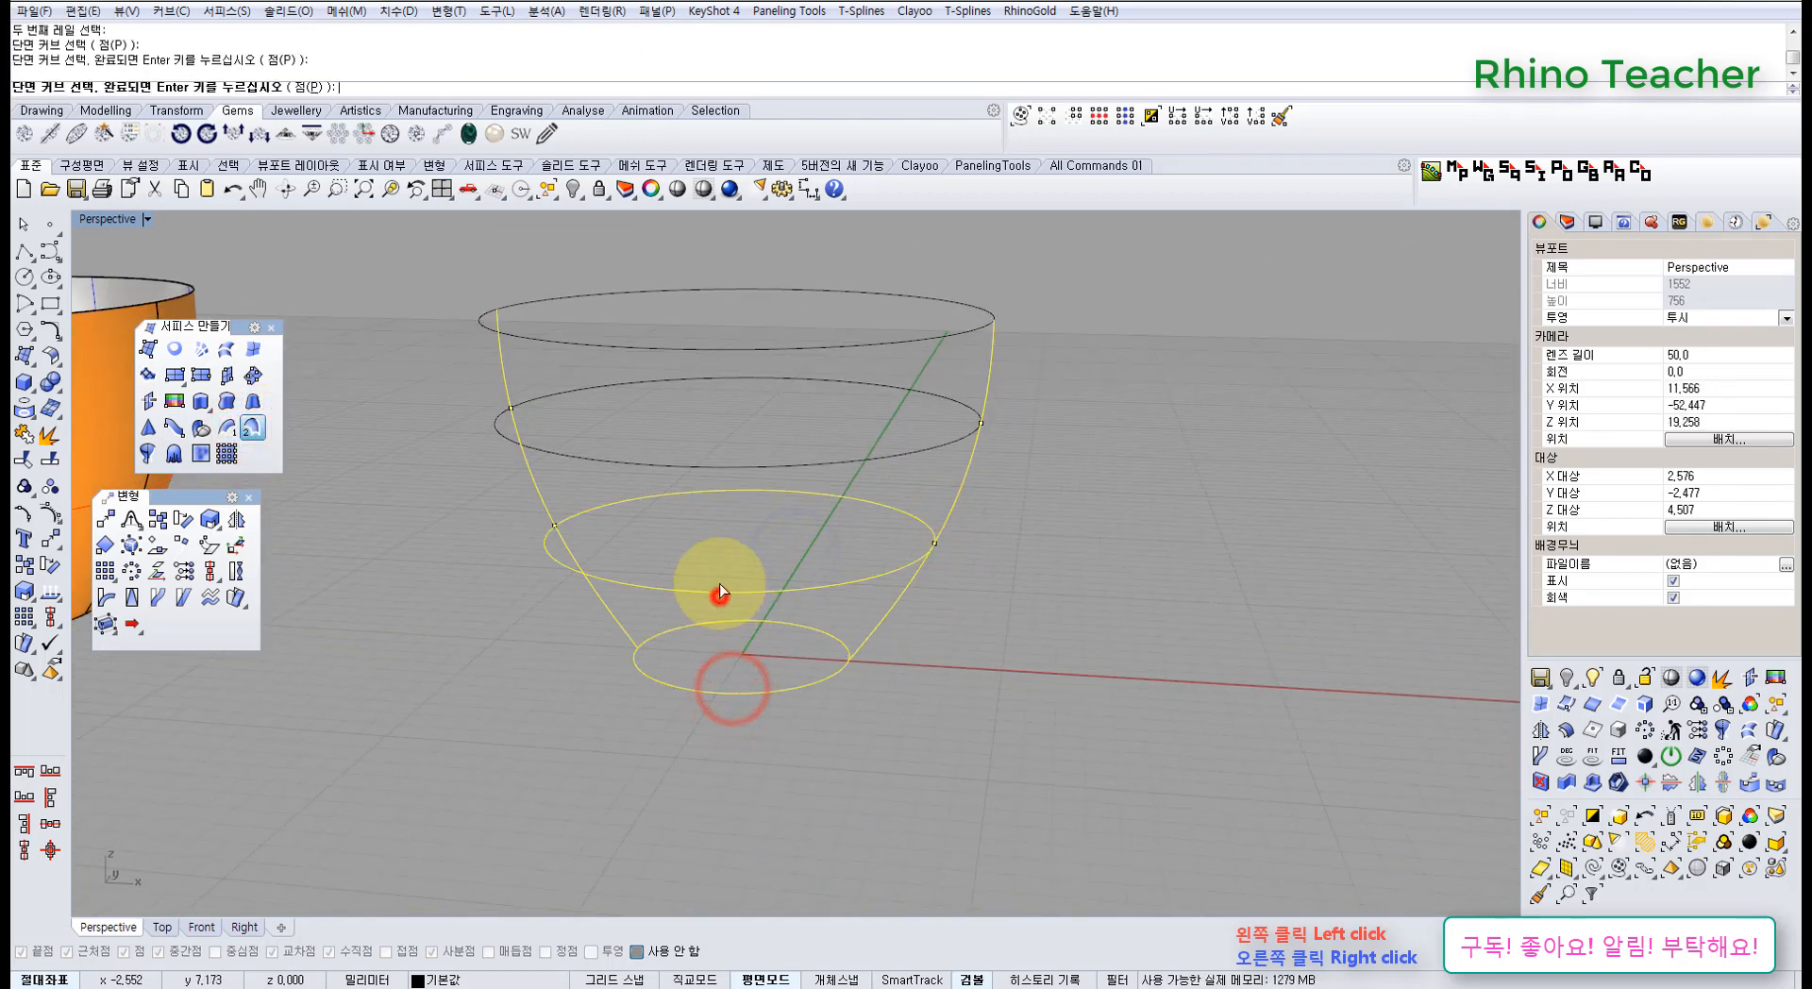
pyautogui.click(717, 465)
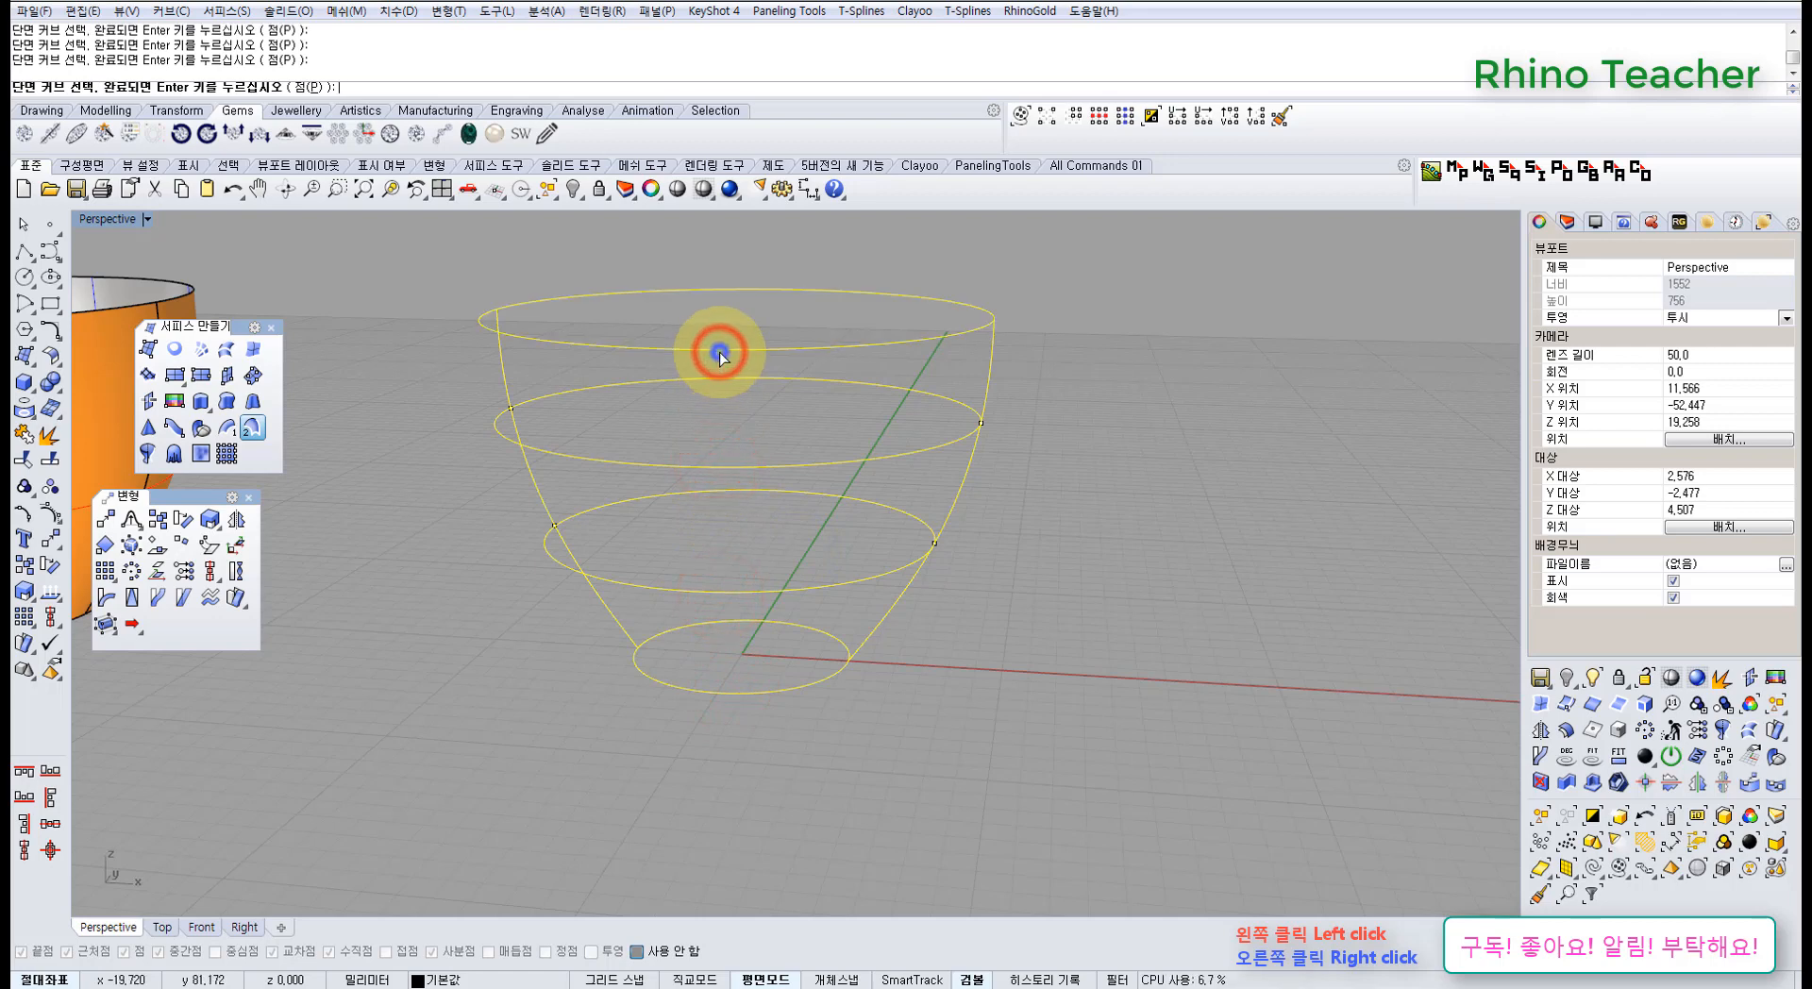
pyautogui.moveTo(720, 485); pyautogui.dragTo(746, 528, button='right')
pyautogui.rightClick(829, 746)
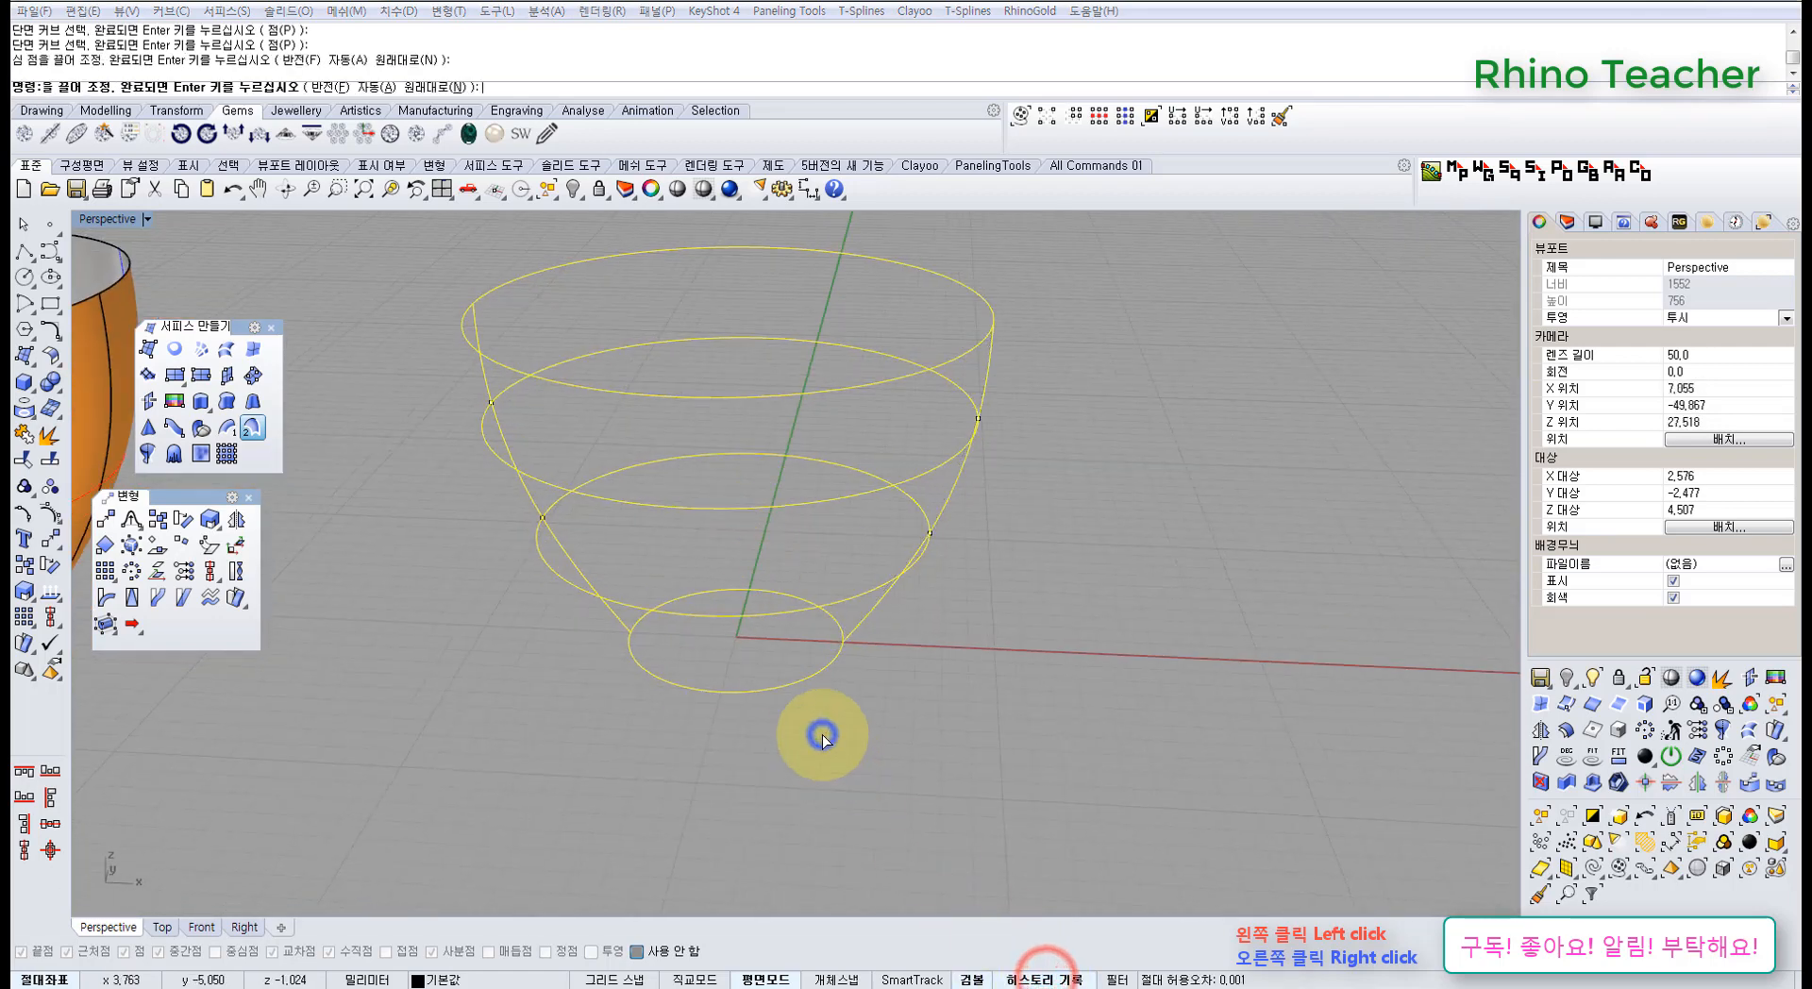
# - Turn off Maintain height in the two-rail sweep options and preview the bowl surface
pyautogui.moveTo(812, 712); pyautogui.dragTo(566, 632, button='right')
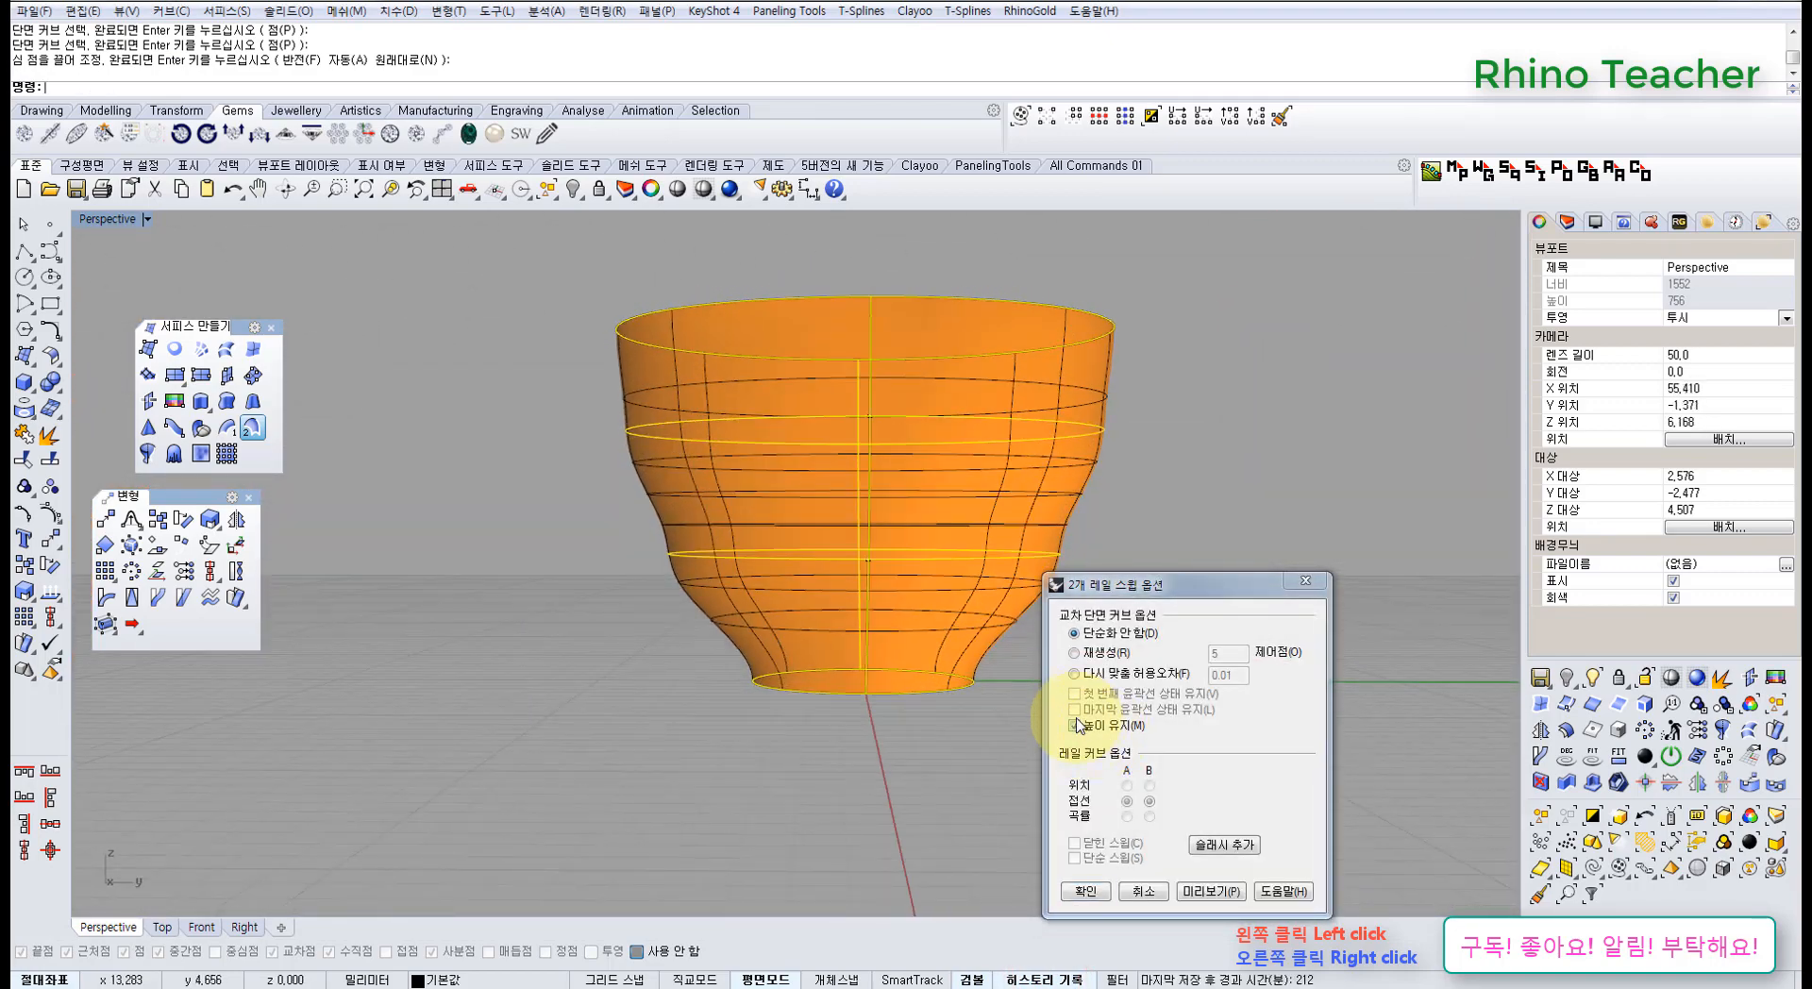
pyautogui.click(1075, 725)
pyautogui.click(1209, 890)
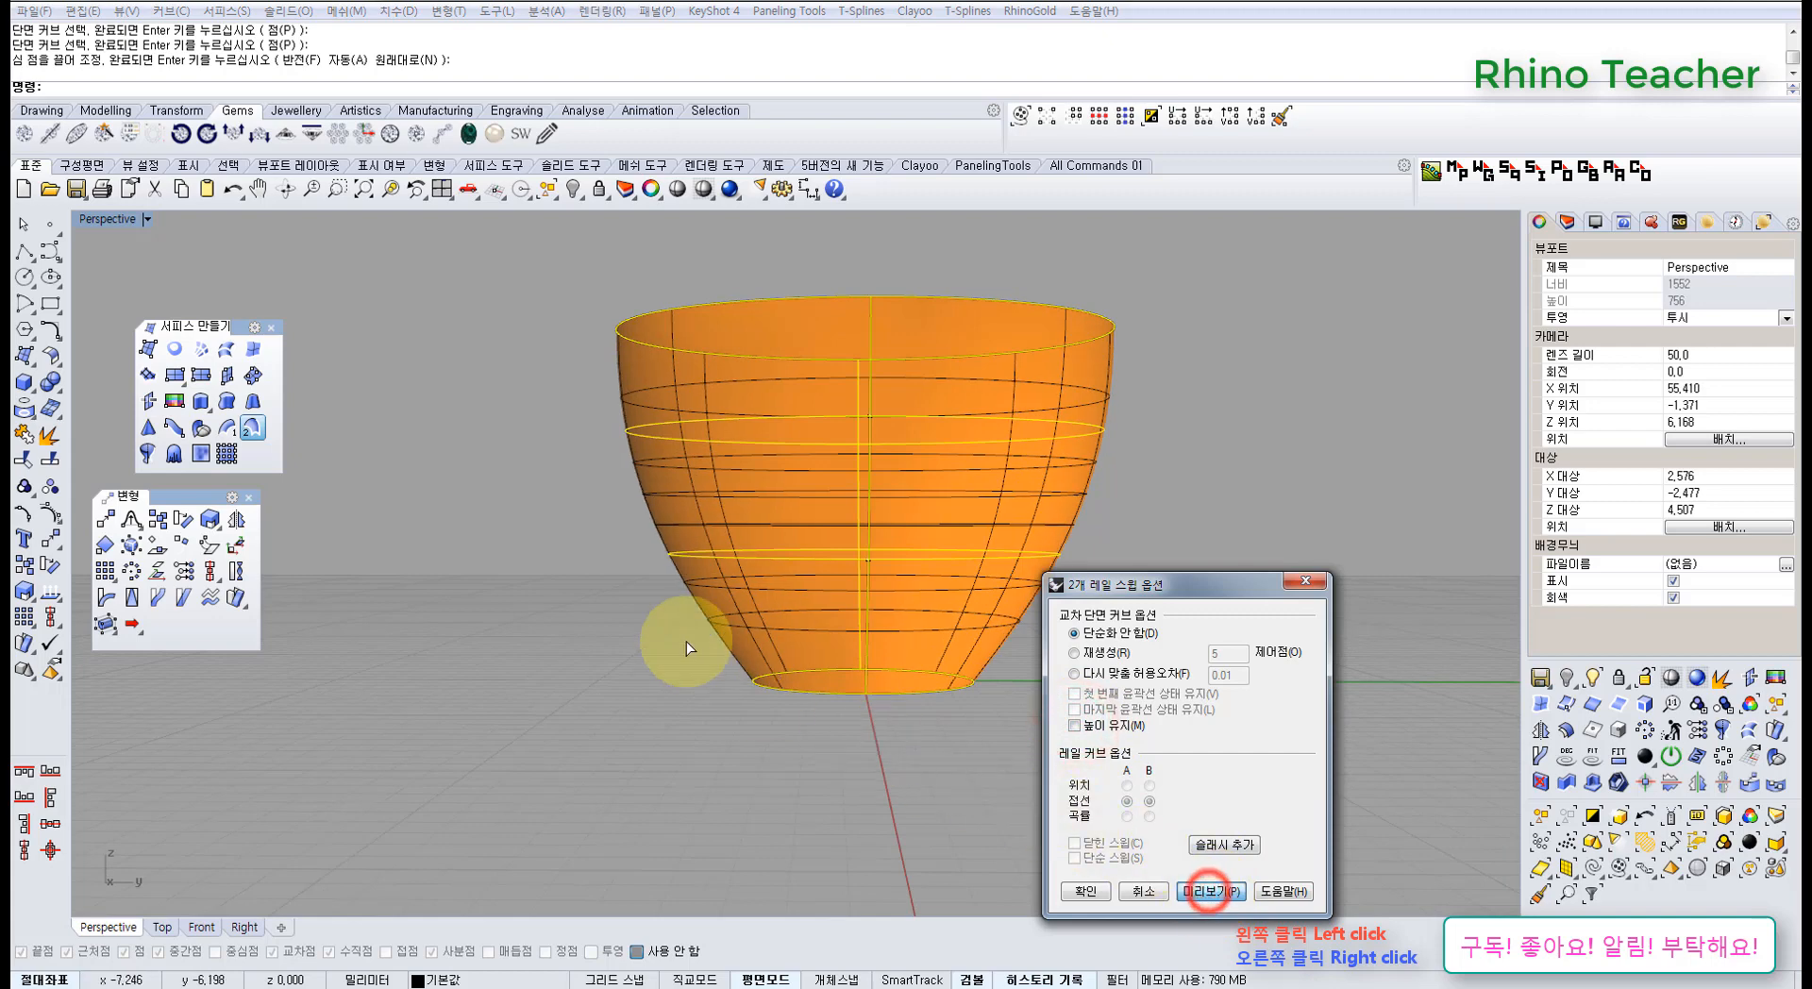
pyautogui.moveTo(685, 640); pyautogui.dragTo(1119, 795, button='right')
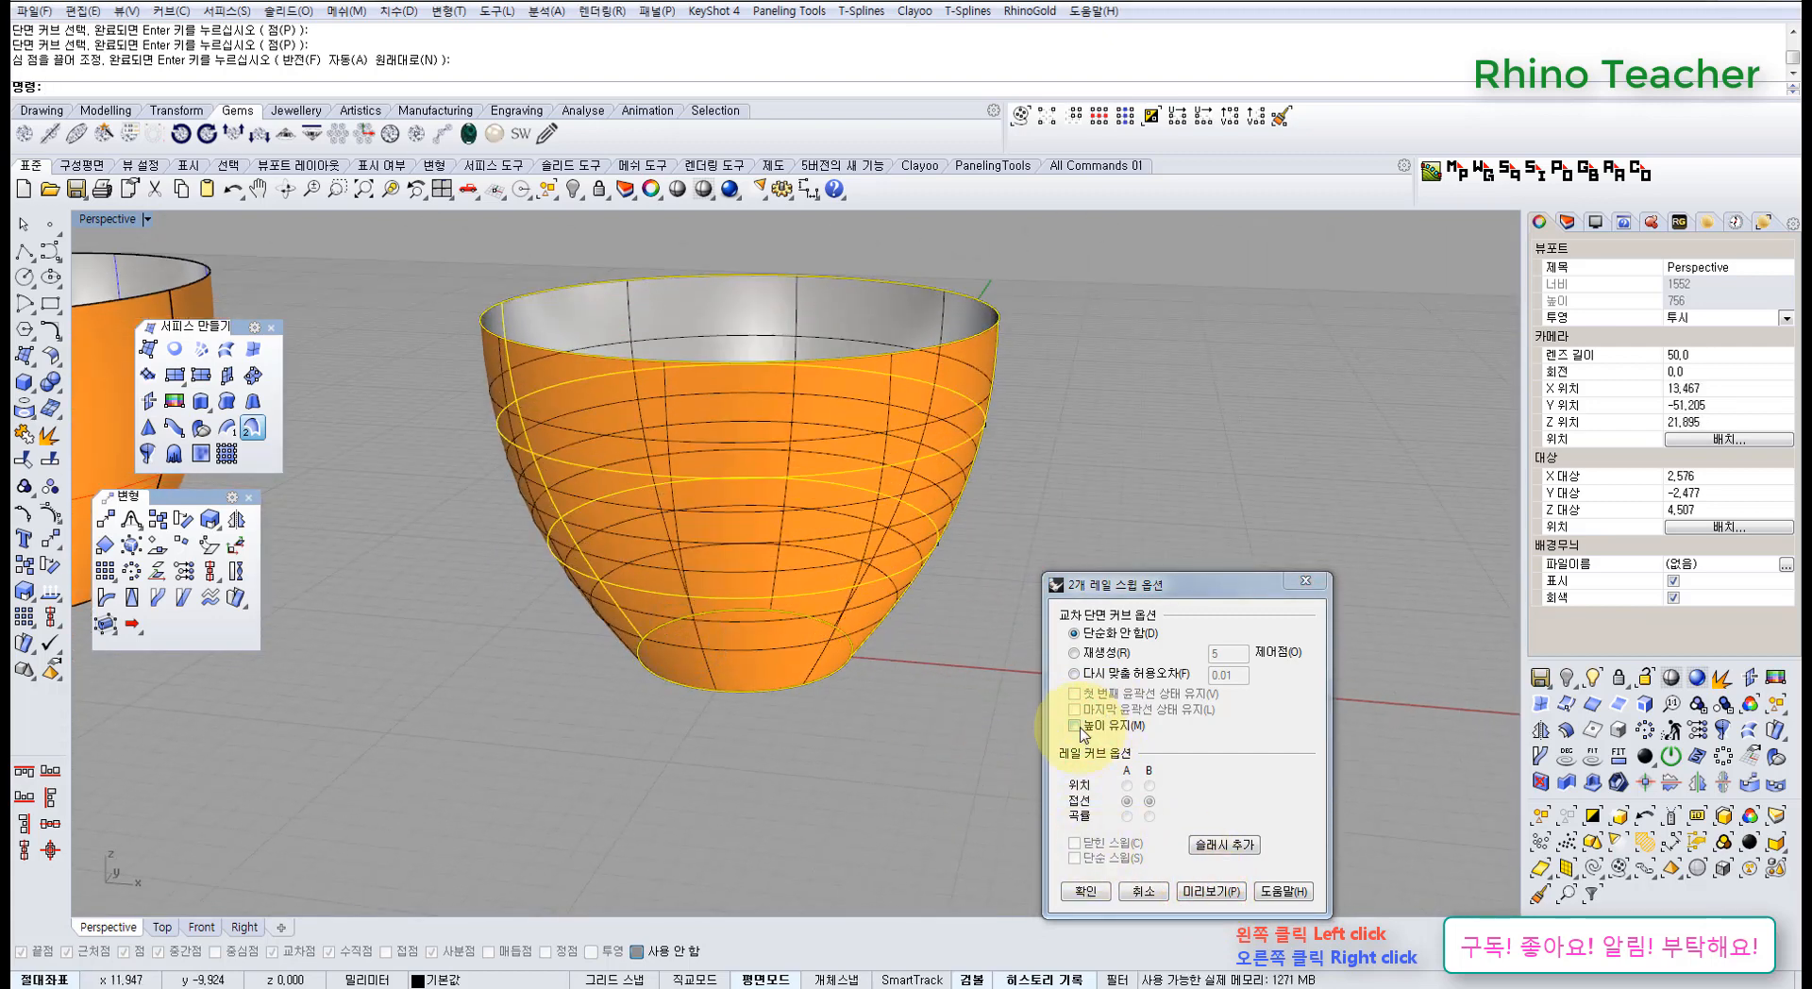
# - Turn Maintain height back on, preview the bowl surface again and accept the sweep
pyautogui.click(1075, 725)
pyautogui.moveTo(889, 778); pyautogui.dragTo(944, 703, button='right')
pyautogui.click(1199, 891)
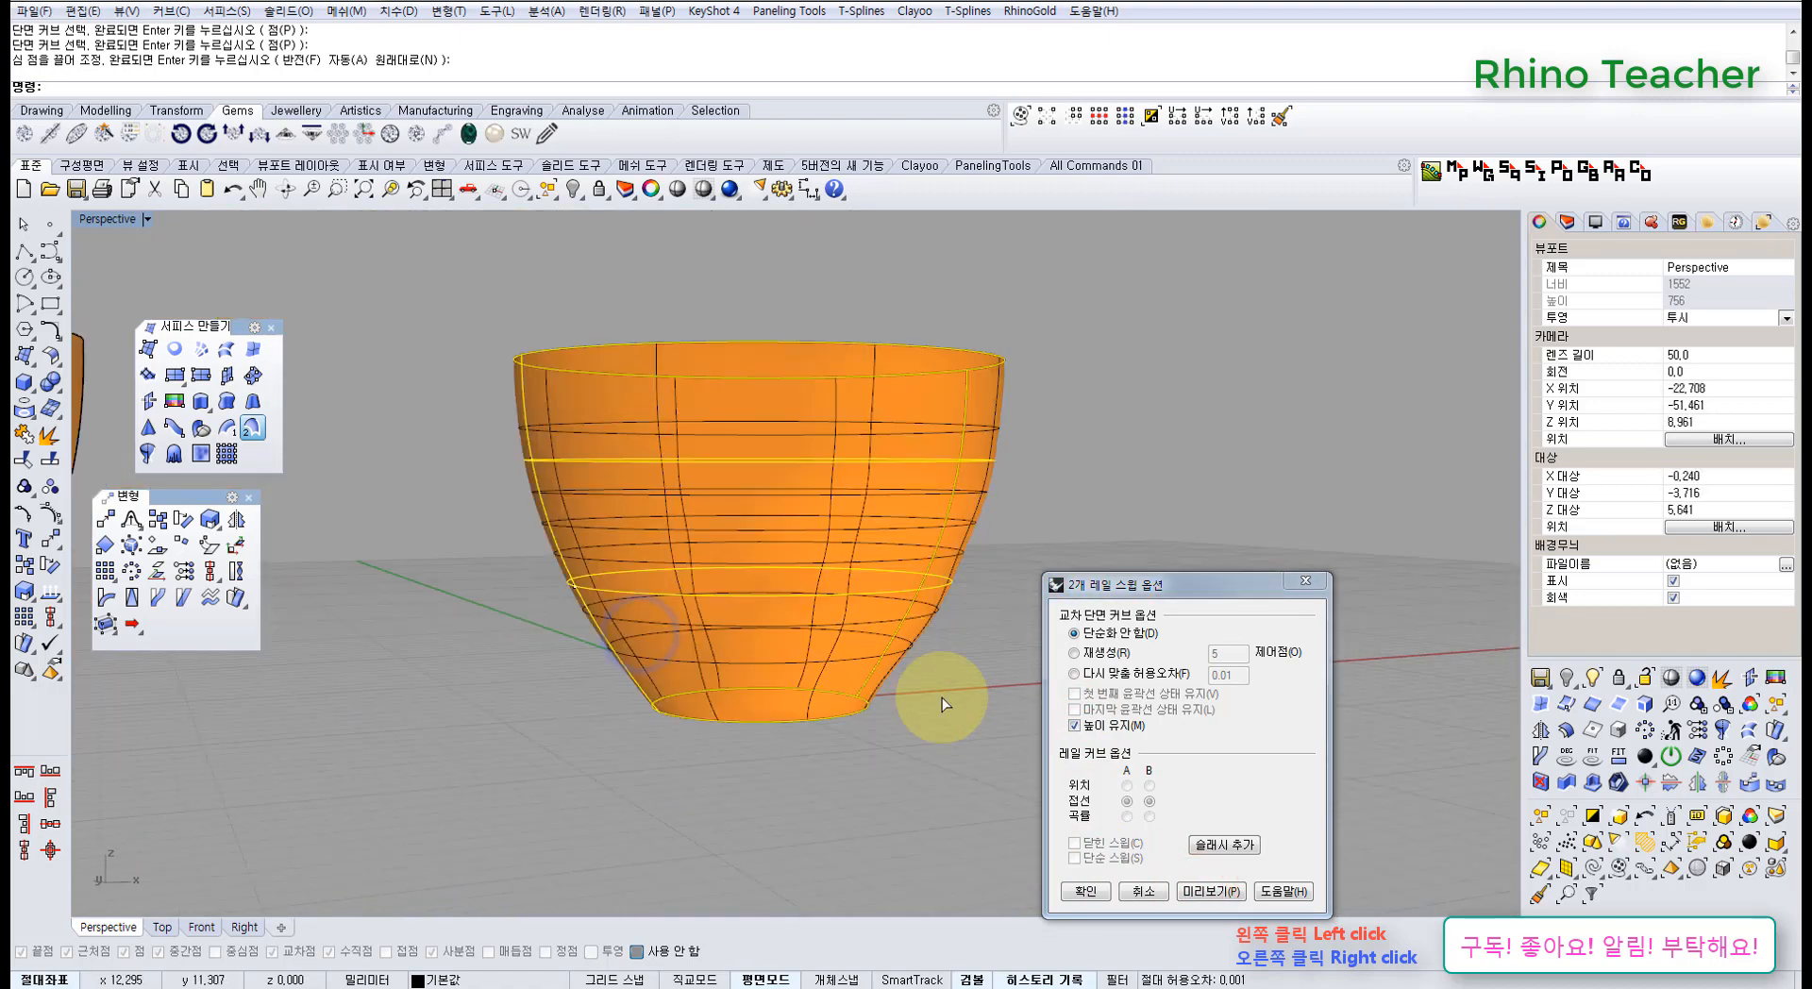
pyautogui.click(1088, 894)
# - Inspect the swept bowl's side contour up close and undo the two-rail sweep
pyautogui.keyDown('ctrl'); pyautogui.moveTo(814, 661); pyautogui.dragTo(887, 628, button='right'); pyautogui.keyUp('ctrl')
pyautogui.moveTo(981, 664); pyautogui.dragTo(875, 607, button='right')
pyautogui.scroll(-4, 868, 619)
pyautogui.scroll(4, 1115, 580)
pyautogui.moveTo(1091, 576); pyautogui.dragTo(1045, 572, button='right')
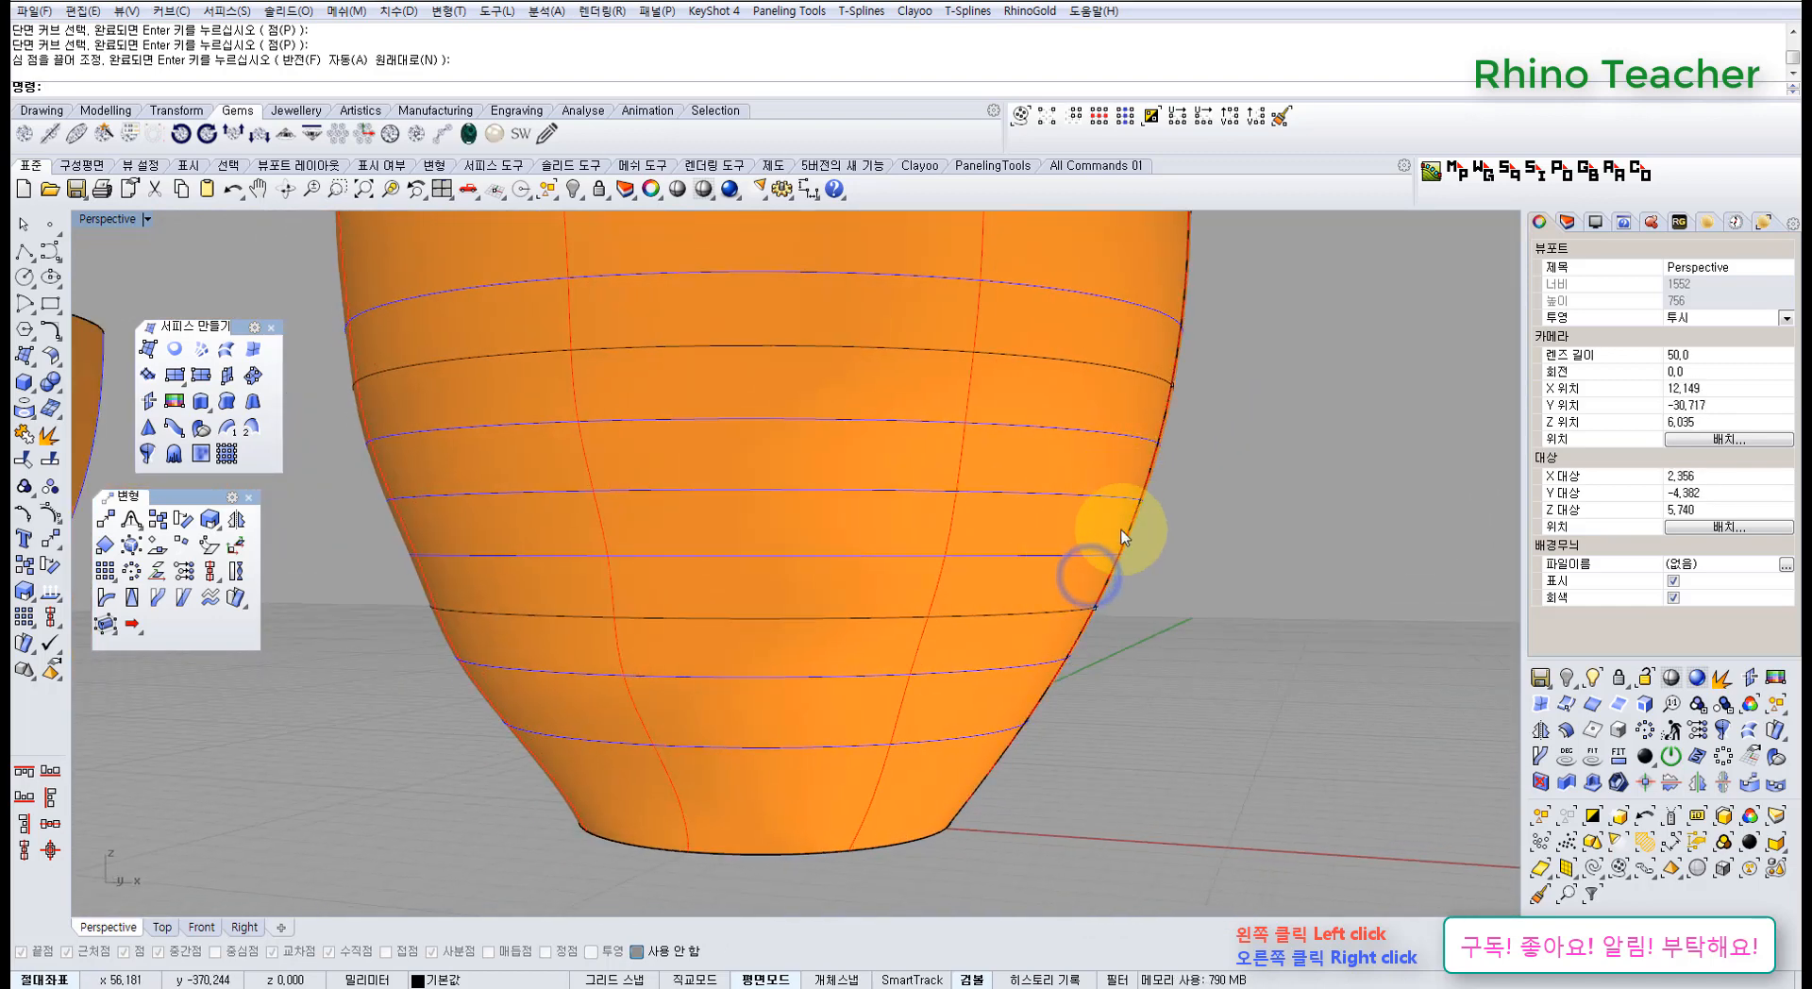
pyautogui.scroll(-3, 1066, 556)
pyautogui.hotkey('ctrl', 'z')
# - Run the two-rail sweep again along both side profiles, pick the four circles from base to rim and accept the seam points
pyautogui.moveTo(811, 534); pyautogui.dragTo(523, 474, button='right')
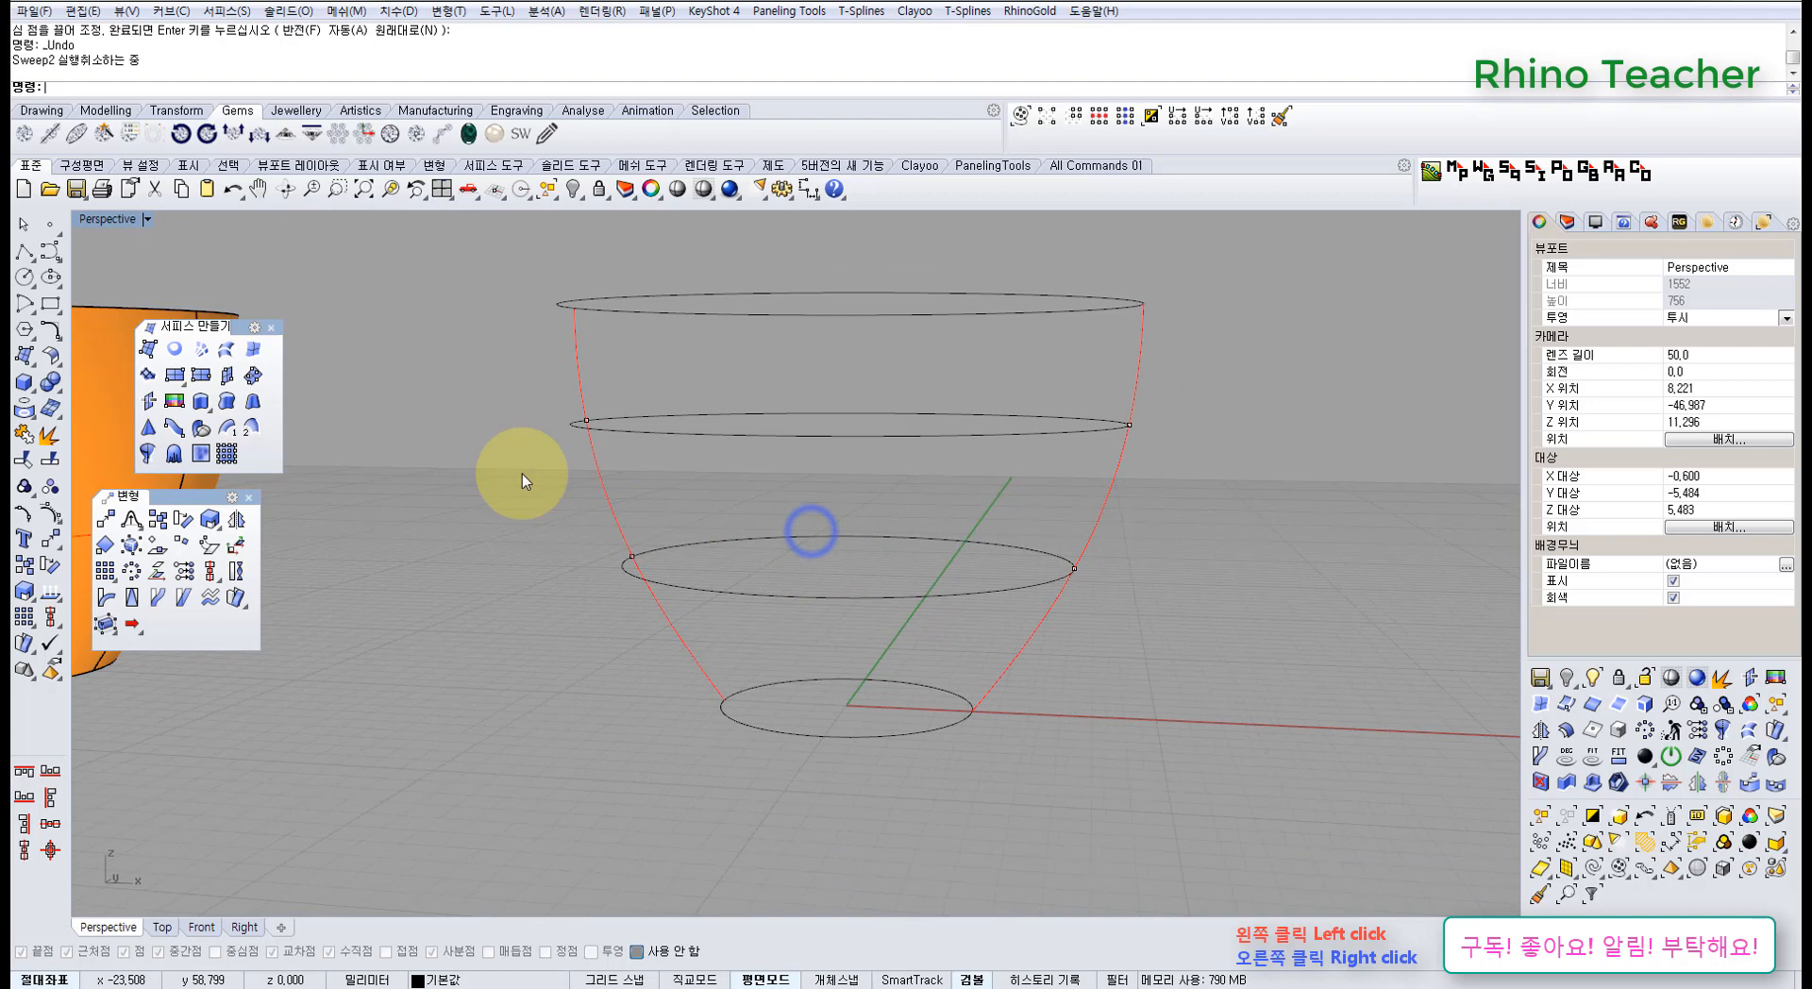
pyautogui.click(257, 428)
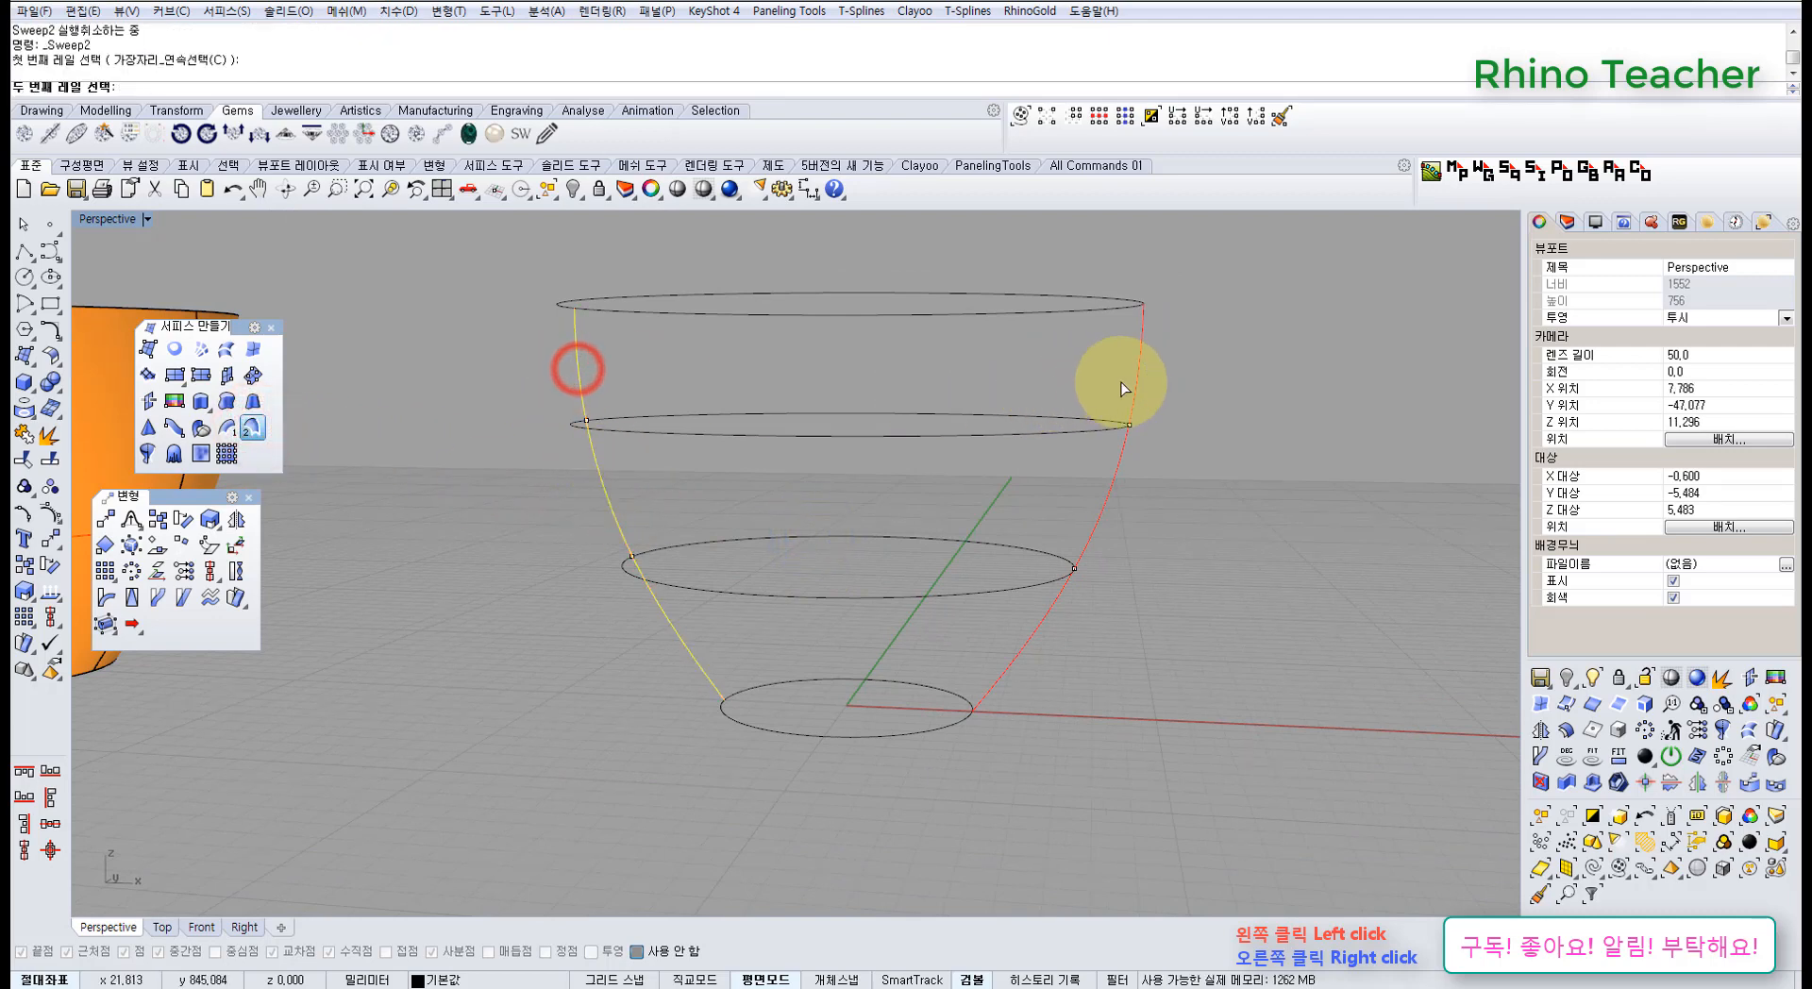
pyautogui.click(870, 737)
pyautogui.click(880, 597)
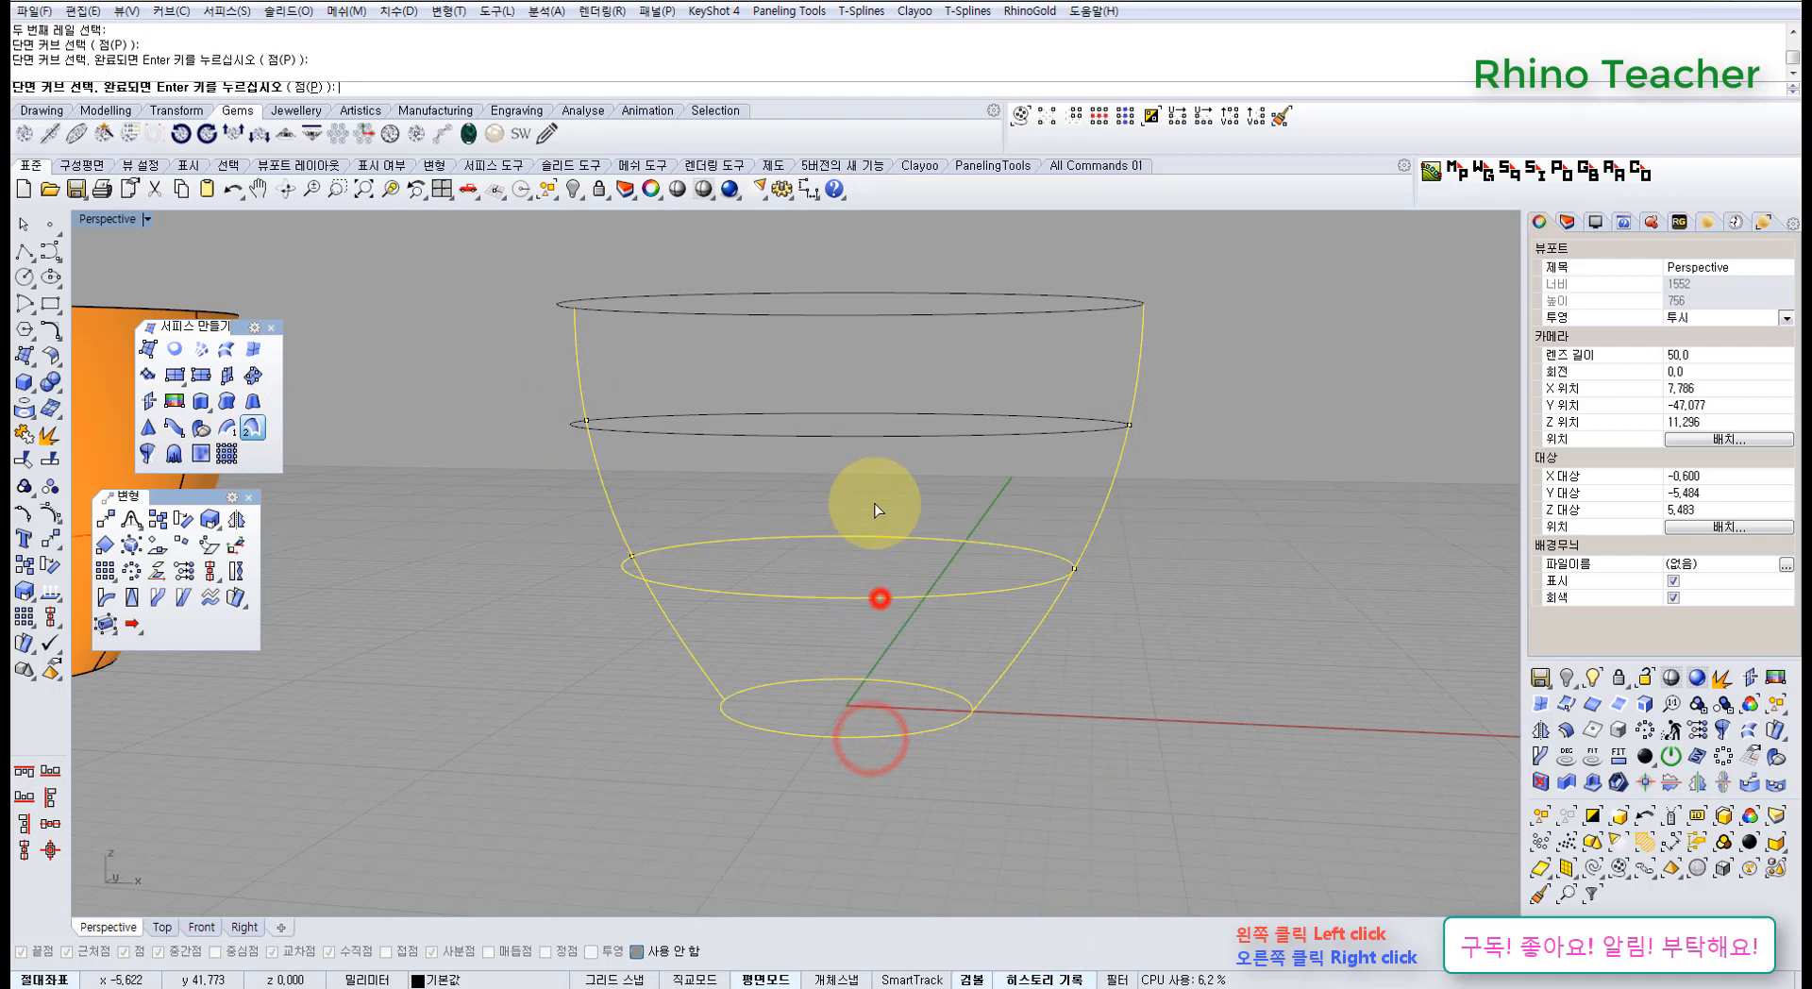
pyautogui.click(874, 293)
pyautogui.rightClick(875, 292)
pyautogui.moveTo(855, 462); pyautogui.dragTo(948, 489, button='right')
pyautogui.rightClick(947, 489)
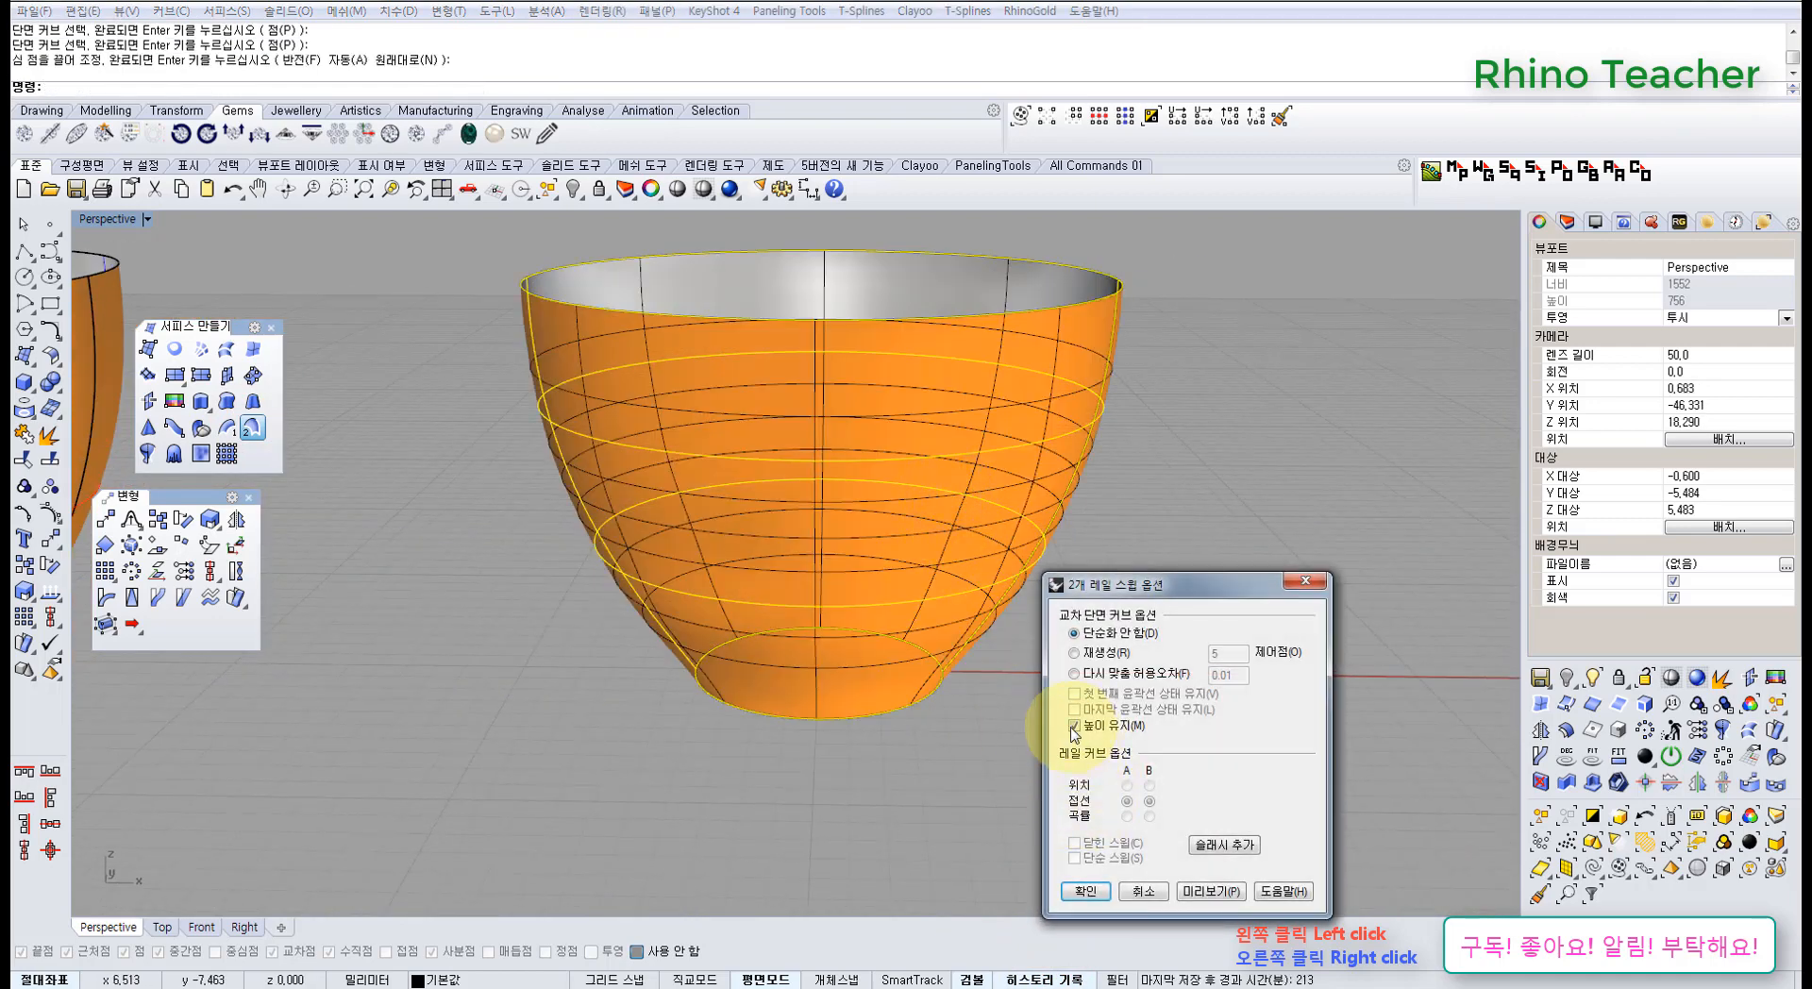
# - Preview and create the two-rail sweep with Maintain height off and history recording on
pyautogui.click(1206, 892)
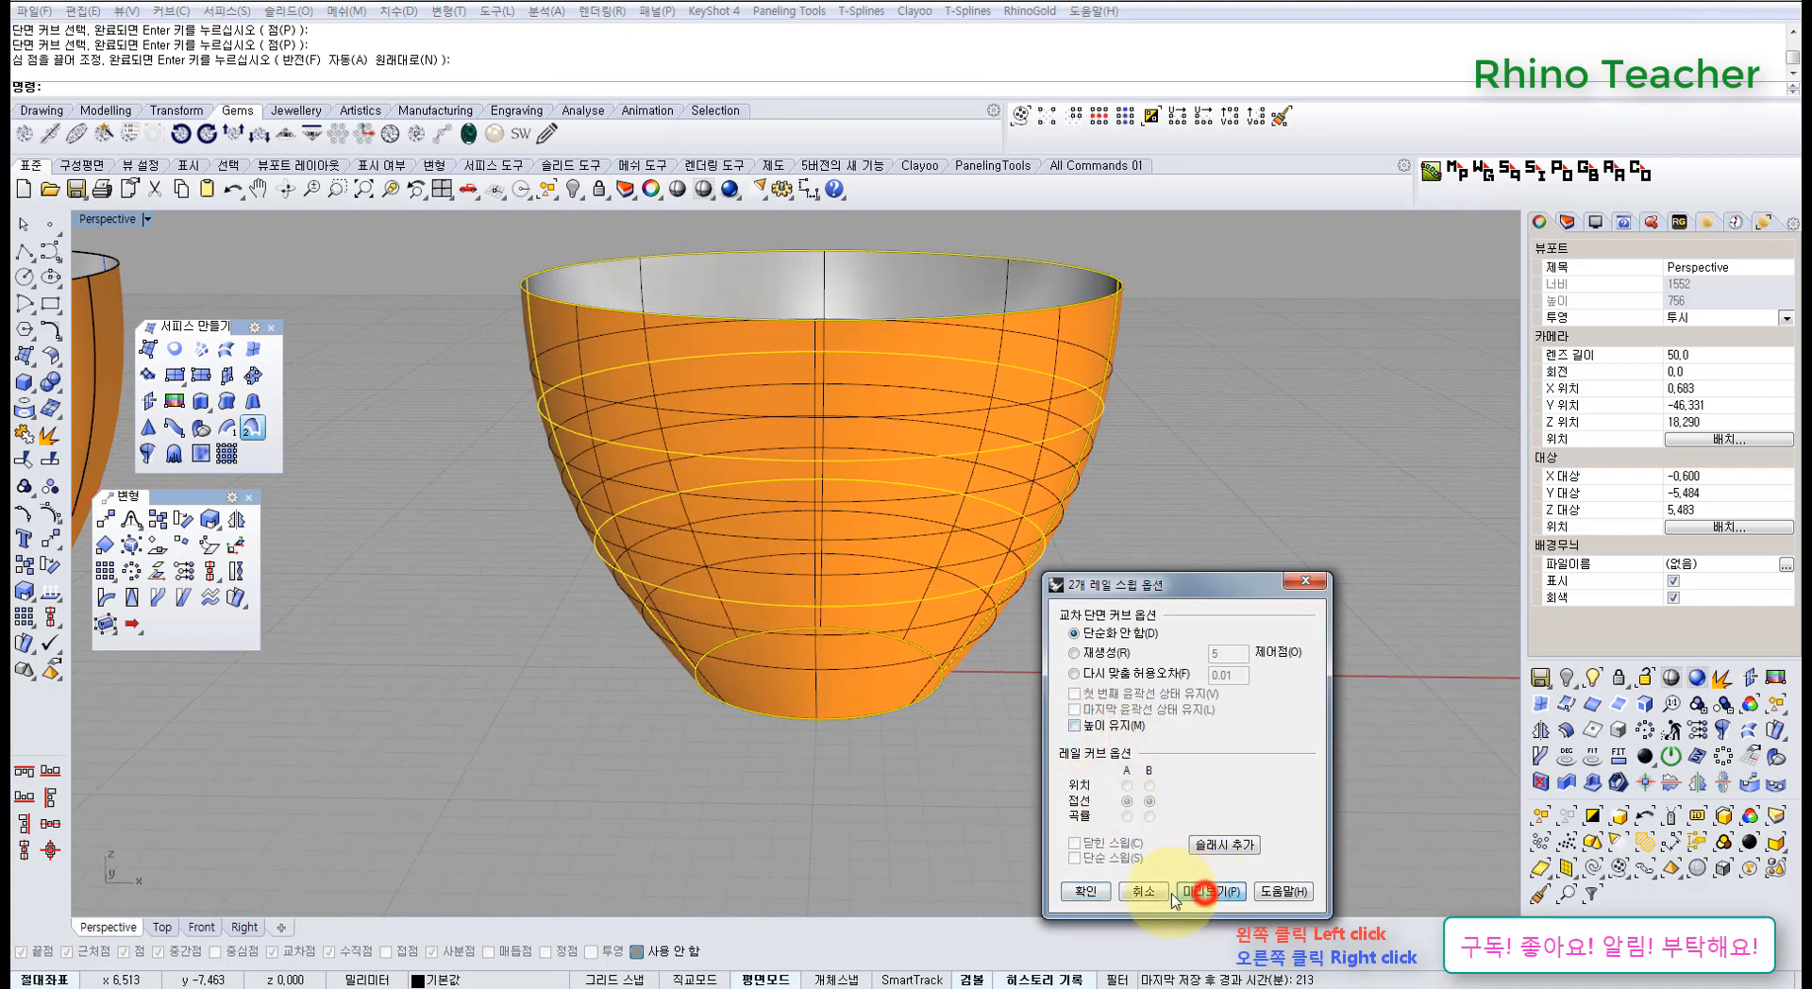
pyautogui.moveTo(879, 737); pyautogui.dragTo(883, 687, button='right')
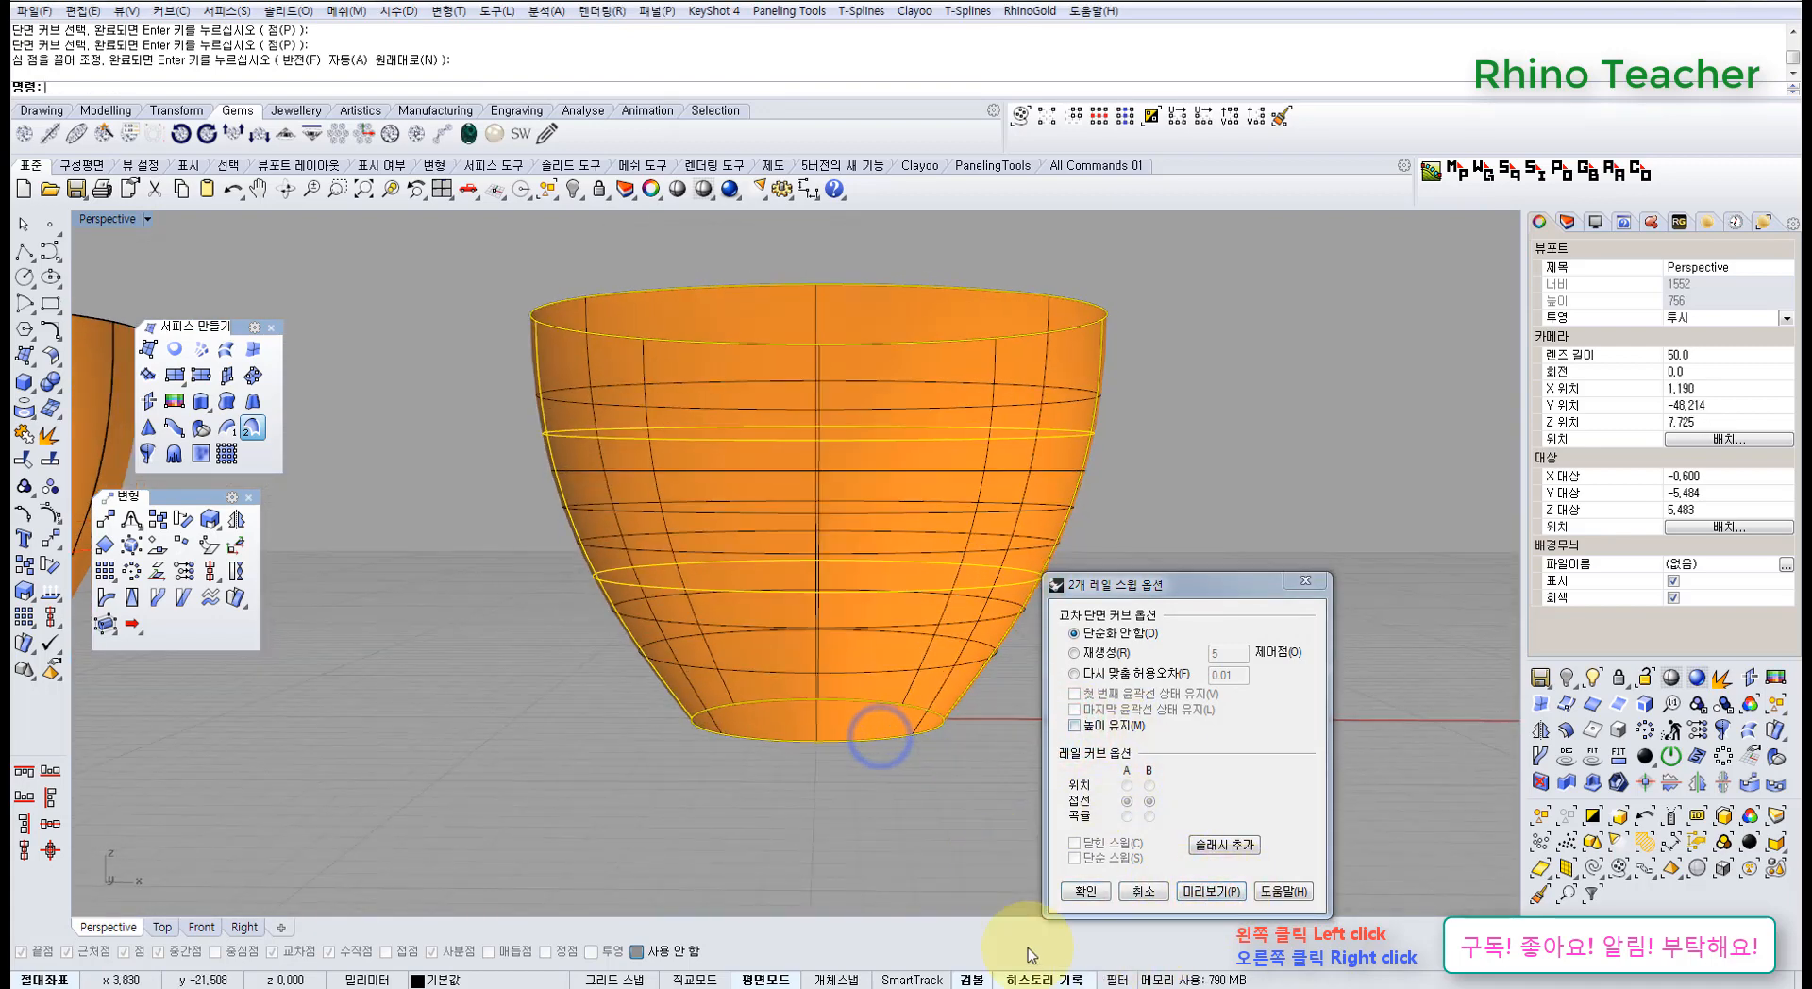
pyautogui.click(1085, 892)
pyautogui.moveTo(983, 620)
pyautogui.mouseDown(button='right')
pyautogui.moveTo(930, 444)
pyautogui.moveTo(965, 611)
pyautogui.mouseUp(button='right')
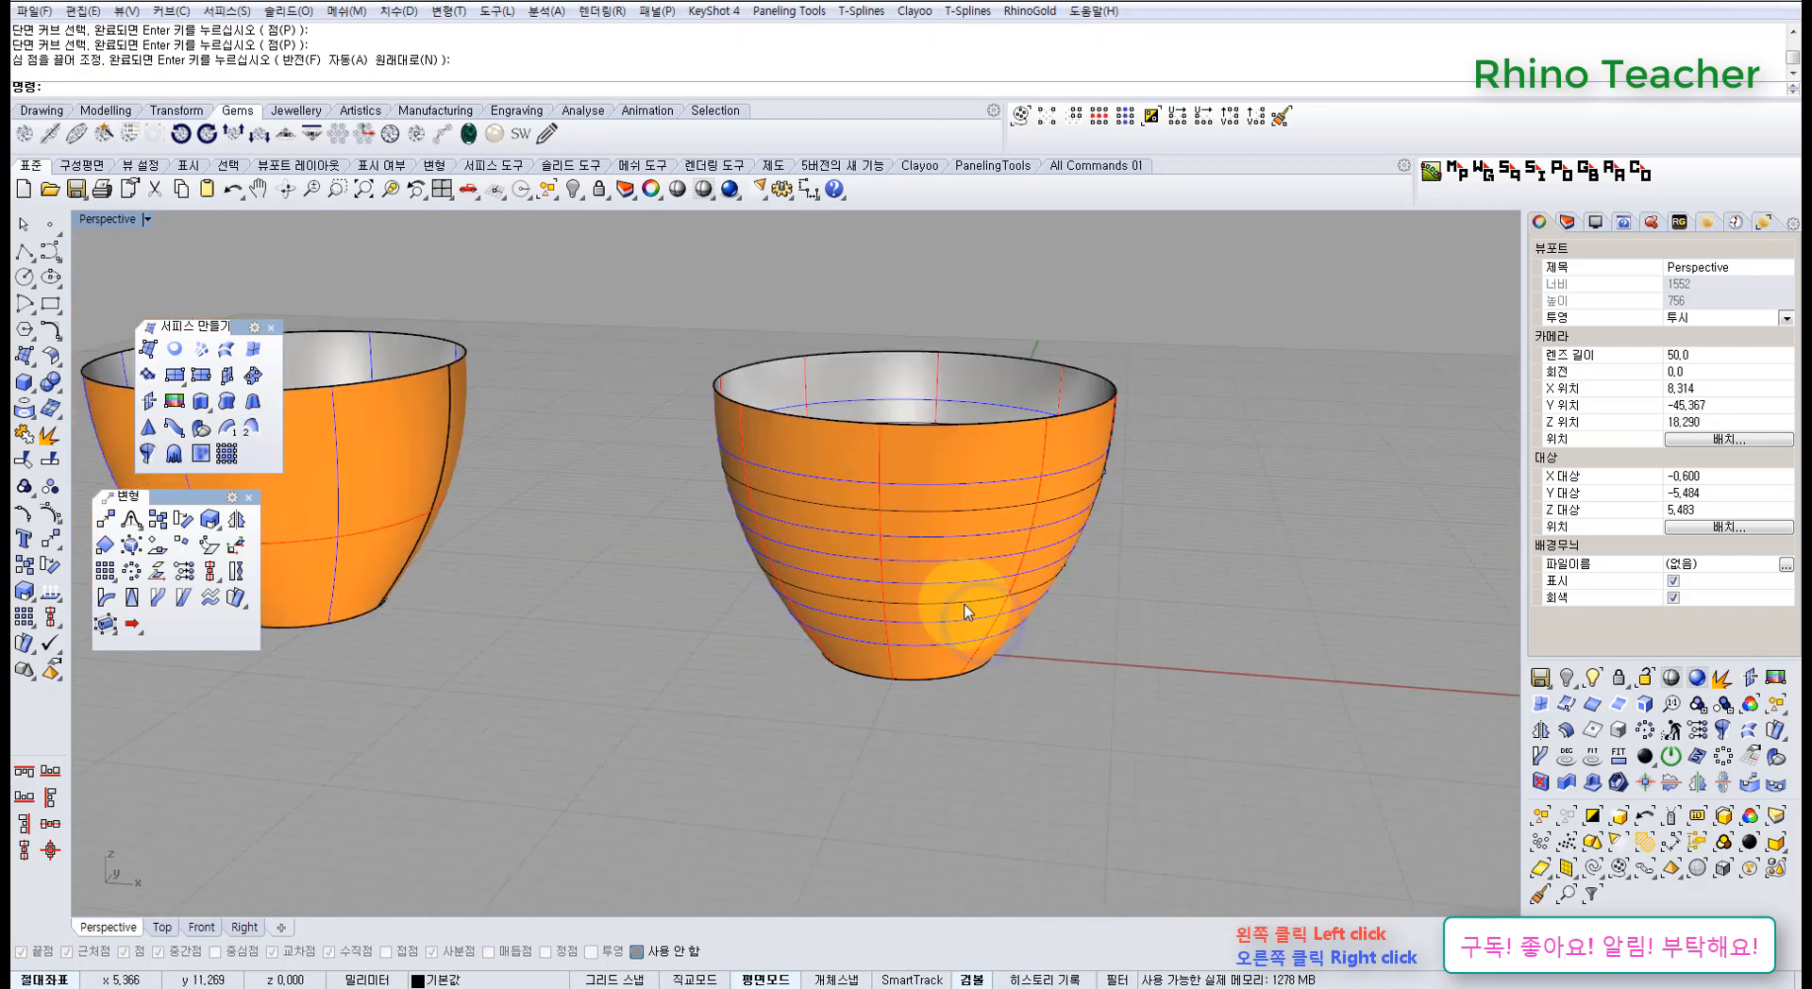
# - In the Front view, select the bowl's four section circles and turn on their control points
pyautogui.hotkey('ctrl', 'F2')
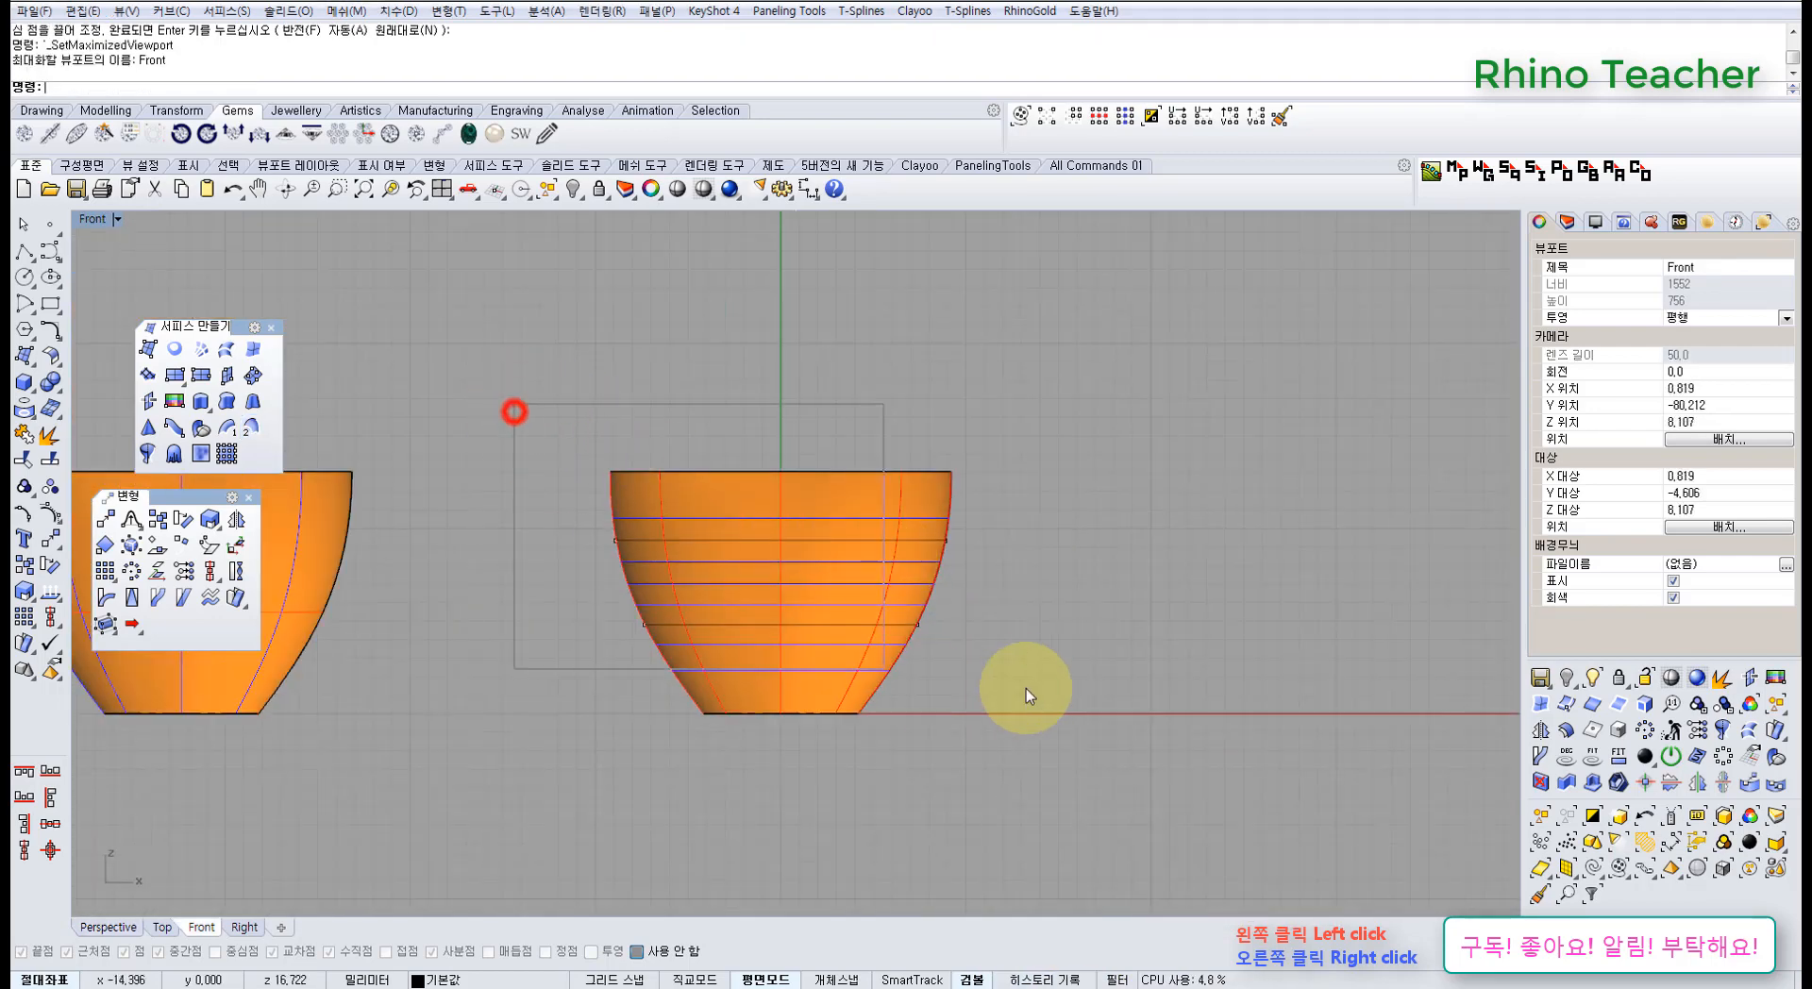
pyautogui.moveTo(1027, 688); pyautogui.dragTo(1031, 690)
pyautogui.scroll(6, 919, 597)
pyautogui.scroll(-4, 1006, 455)
pyautogui.moveTo(981, 485); pyautogui.dragTo(1011, 468, button='right')
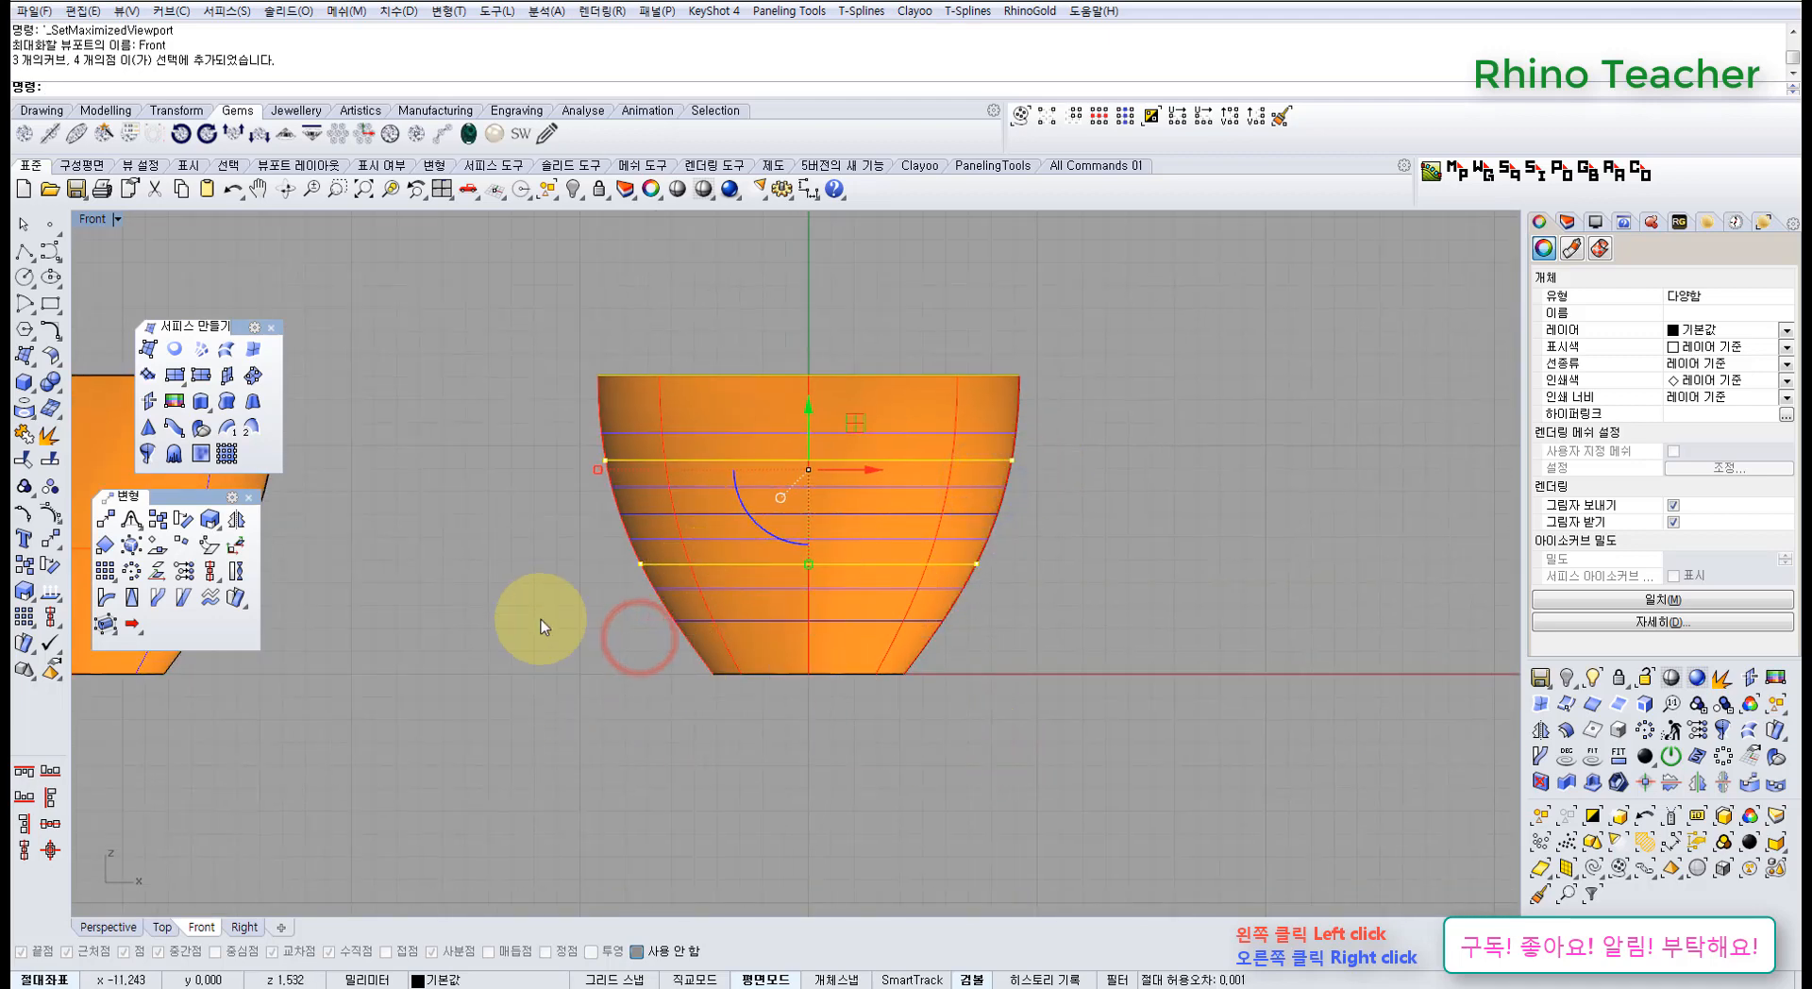
pyautogui.keyDown('shift'); pyautogui.moveTo(611, 659); pyautogui.dragTo(1057, 736); pyautogui.keyUp('shift')
pyautogui.moveTo(878, 674); pyautogui.dragTo(807, 695, button='right')
pyautogui.press('F10')
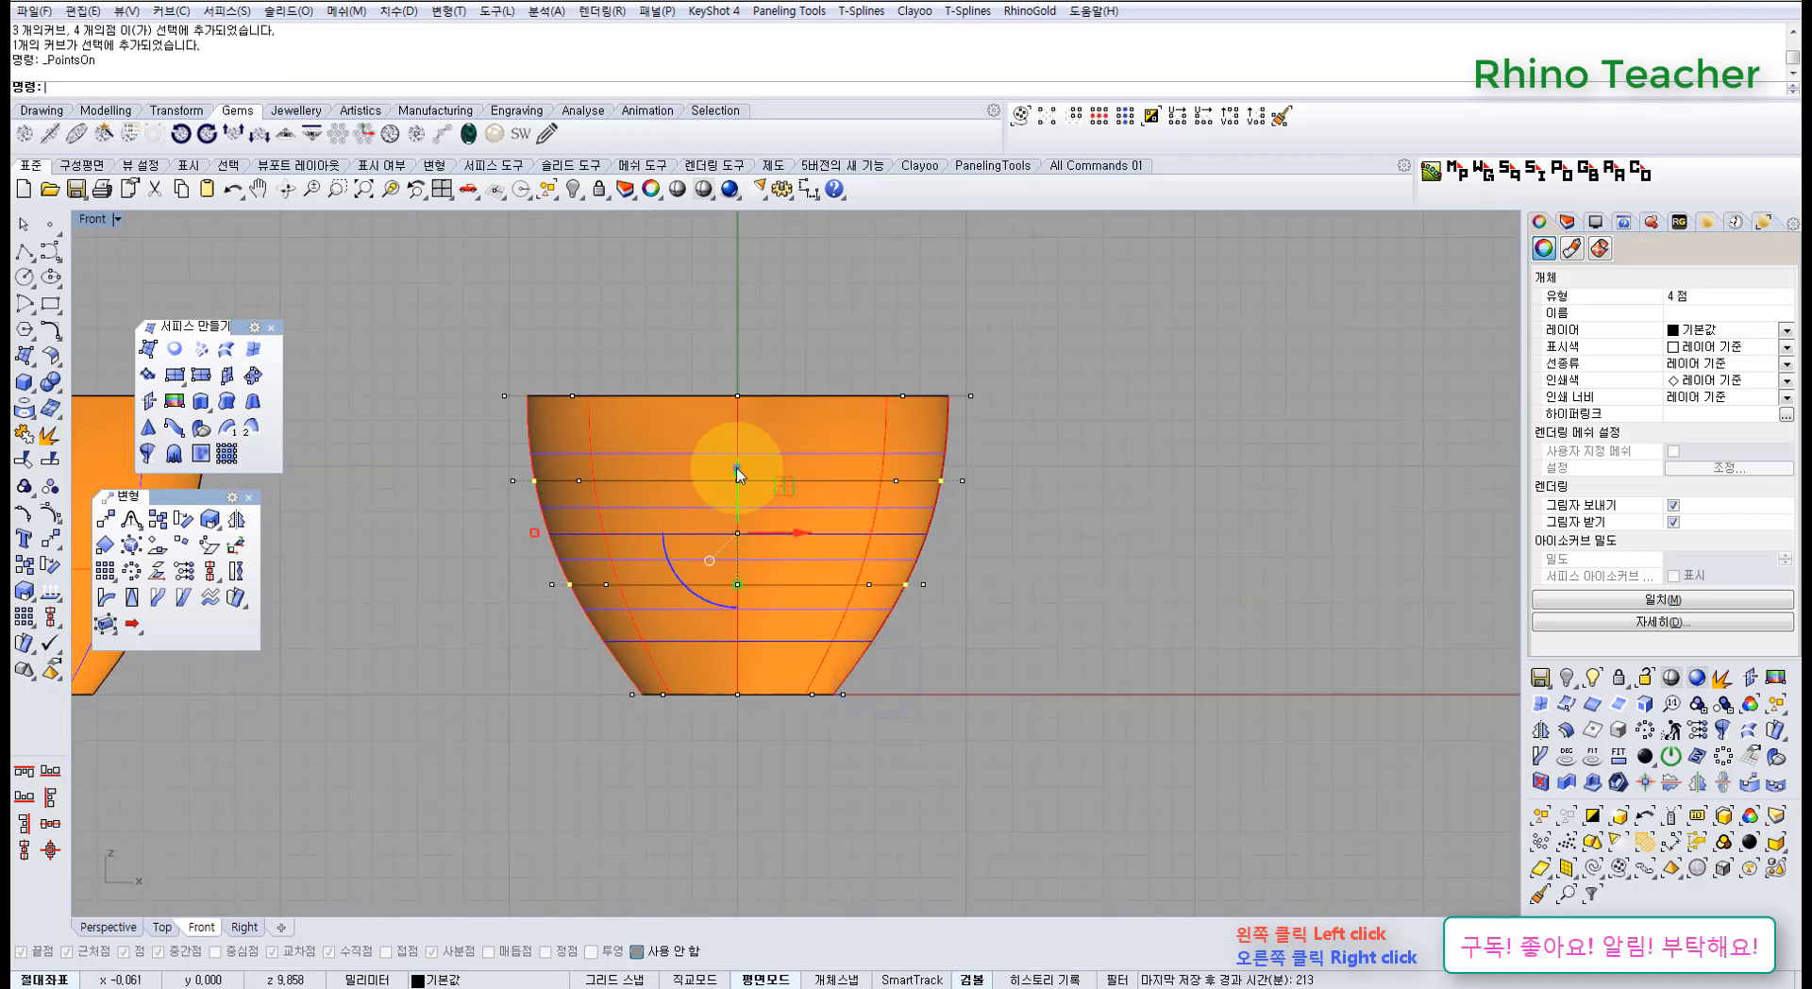
pyautogui.moveTo(738, 475); pyautogui.dragTo(748, 514, button='right')
pyautogui.hotkey('ctrl', 'F3')
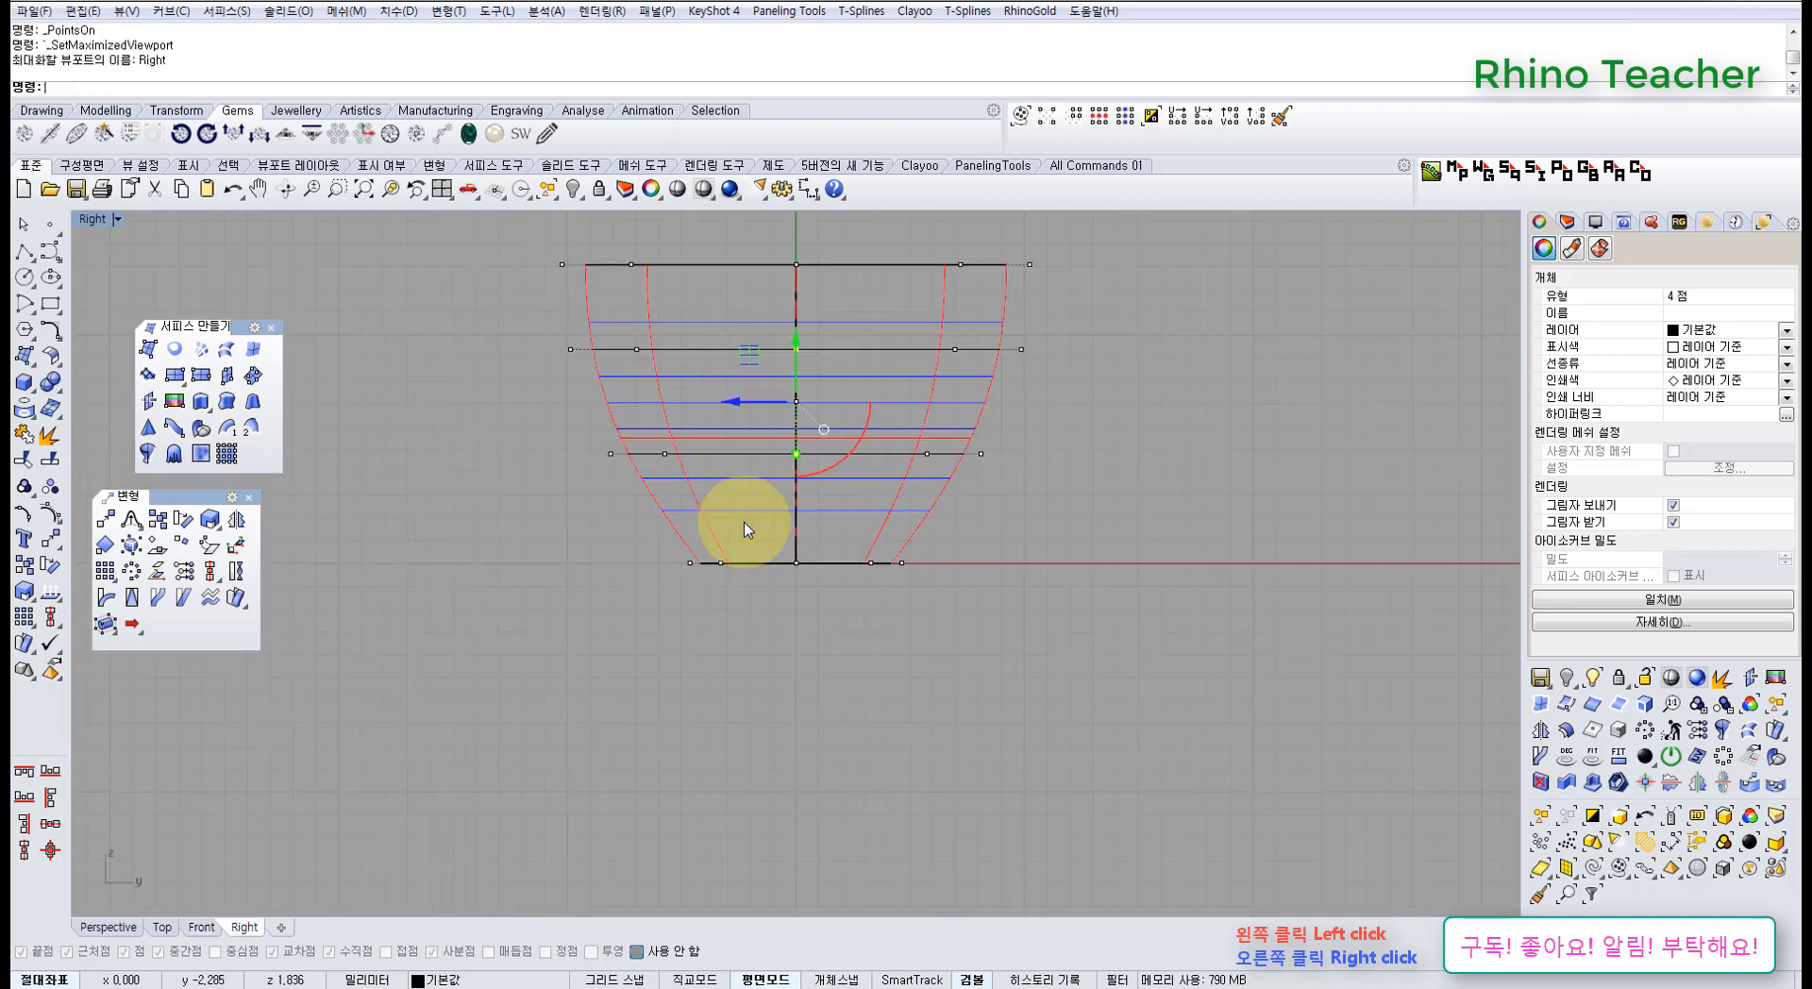
pyautogui.hotkey('ctrl', 'F4')
pyautogui.moveTo(711, 416); pyautogui.dragTo(697, 529, button='right')
pyautogui.scroll(4, 927, 518)
pyautogui.keyDown('shift'); pyautogui.moveTo(914, 517); pyautogui.dragTo(859, 624, button='right'); pyautogui.keyUp('shift')
pyautogui.moveTo(770, 619)
pyautogui.mouseDown(button='right')
pyautogui.moveTo(759, 571)
pyautogui.moveTo(595, 594)
pyautogui.mouseUp(button='right')
pyautogui.moveTo(518, 563); pyautogui.dragTo(1185, 645)
pyautogui.moveTo(1185, 645); pyautogui.dragTo(791, 618, button='right')
pyautogui.click(523, 716)
pyautogui.moveTo(522, 717); pyautogui.dragTo(585, 554, button='right')
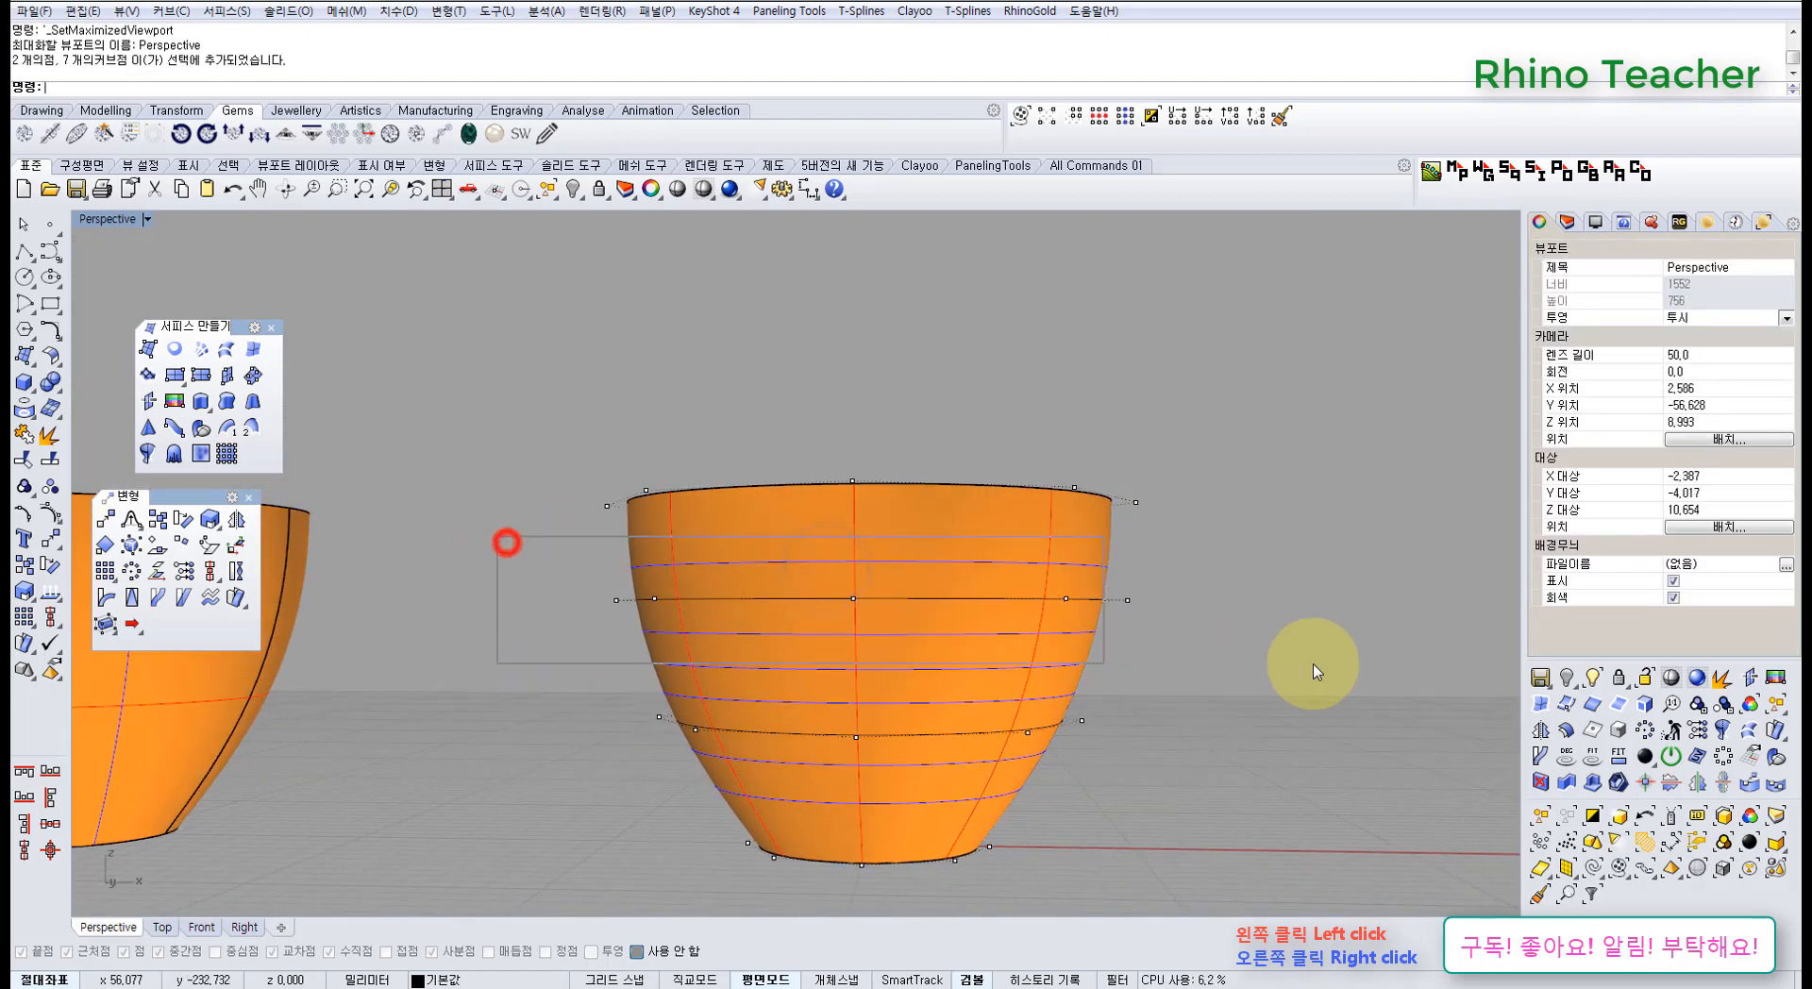
# - Try moving the upper intermediate circle's control points to reshape the bowl, and undo the move
pyautogui.moveTo(1312, 665); pyautogui.dragTo(1315, 665)
pyautogui.moveTo(943, 585); pyautogui.dragTo(805, 632, button='right')
pyautogui.moveTo(606, 506); pyautogui.dragTo(688, 529)
pyautogui.moveTo(870, 653); pyautogui.dragTo(625, 722, button='right')
pyautogui.hotkey('ctrl', 'z')
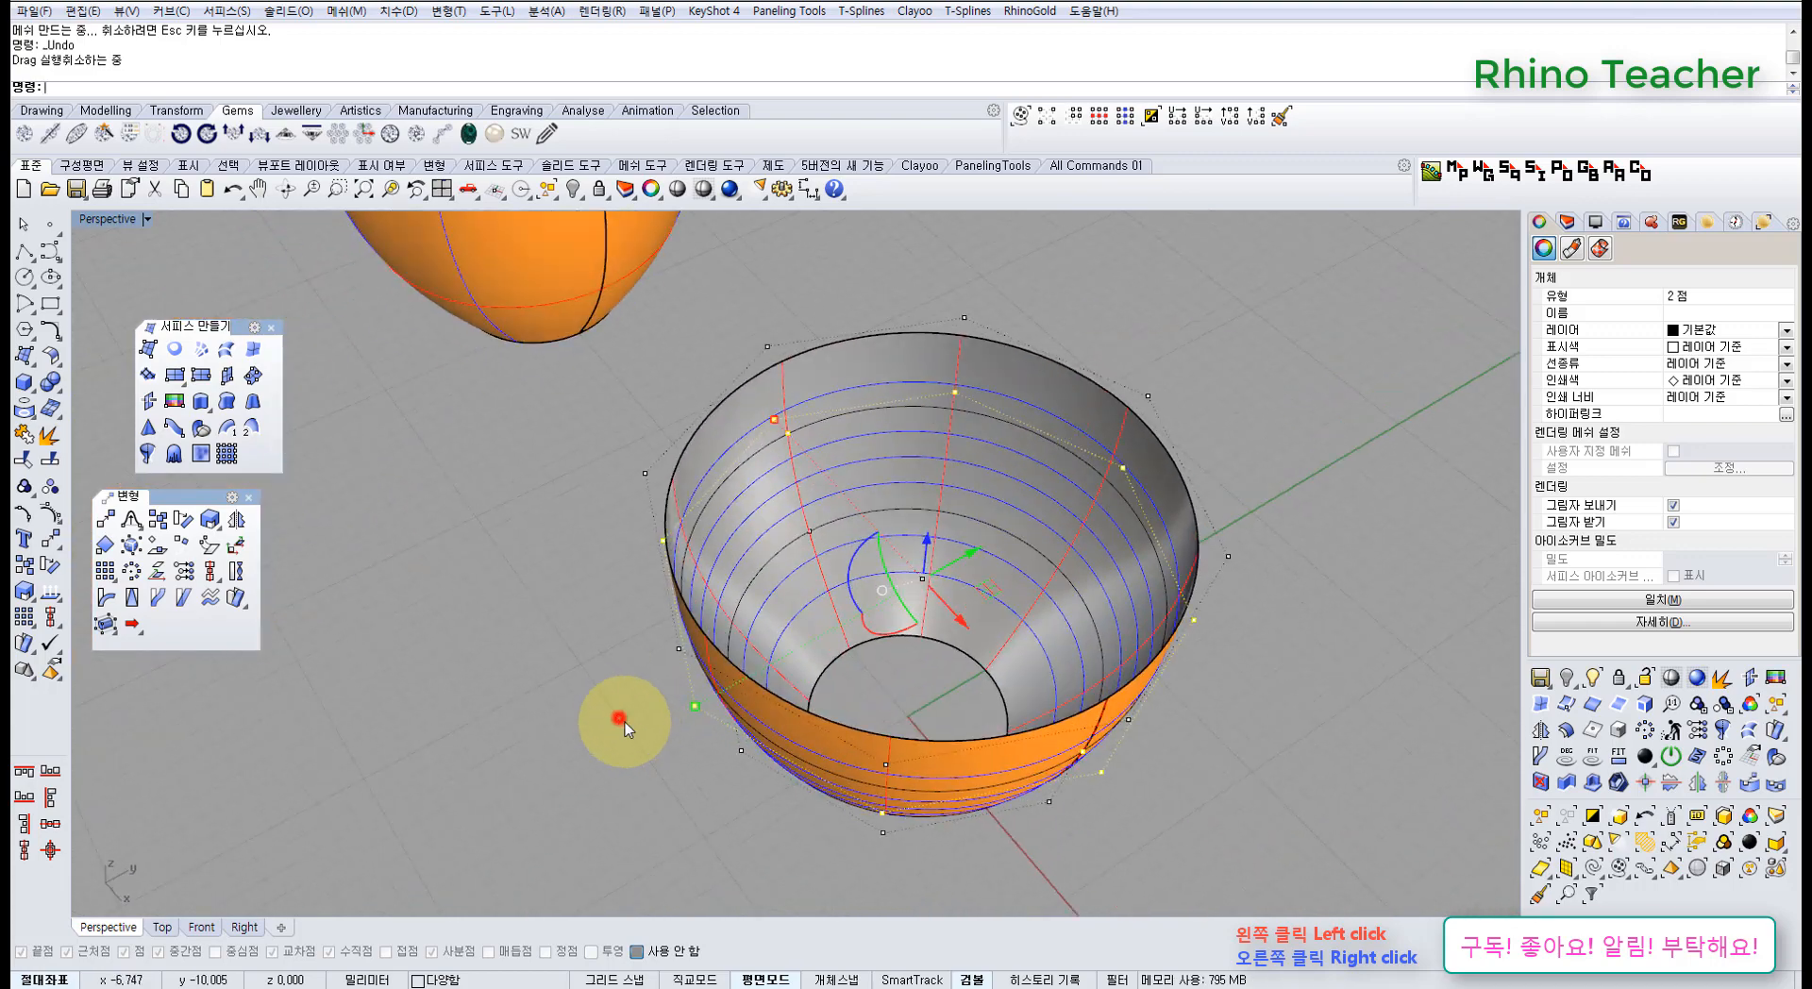
# - Try dragging a single control point of the upper intermediate circle, dismiss the history warning and undo the surface drag
pyautogui.click(619, 718)
pyautogui.moveTo(659, 699); pyautogui.dragTo(709, 732)
pyautogui.moveTo(717, 722); pyautogui.dragTo(1011, 529, button='right')
pyautogui.moveTo(941, 472); pyautogui.dragTo(1039, 551)
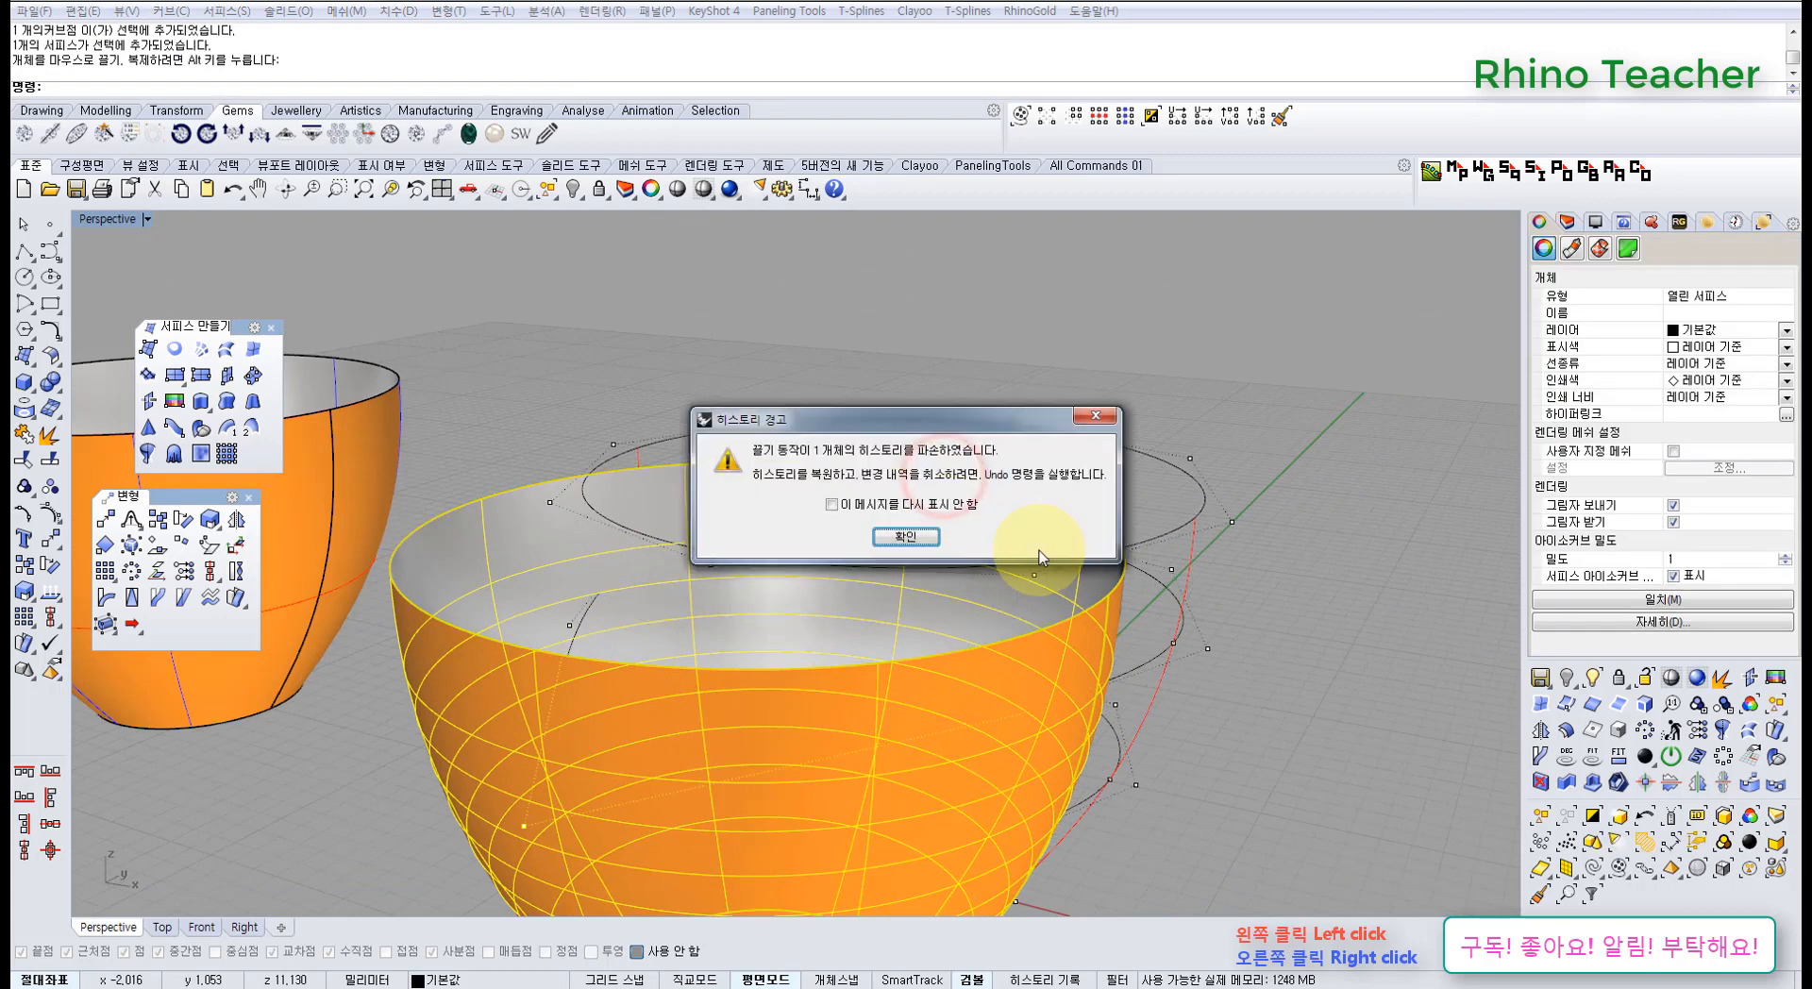
pyautogui.click(920, 538)
pyautogui.hotkey('ctrl', 'z')
# - Lock the selected bowl surface so that only its section circles' control points can be picked
pyautogui.hotkey('ctrl', 'l')
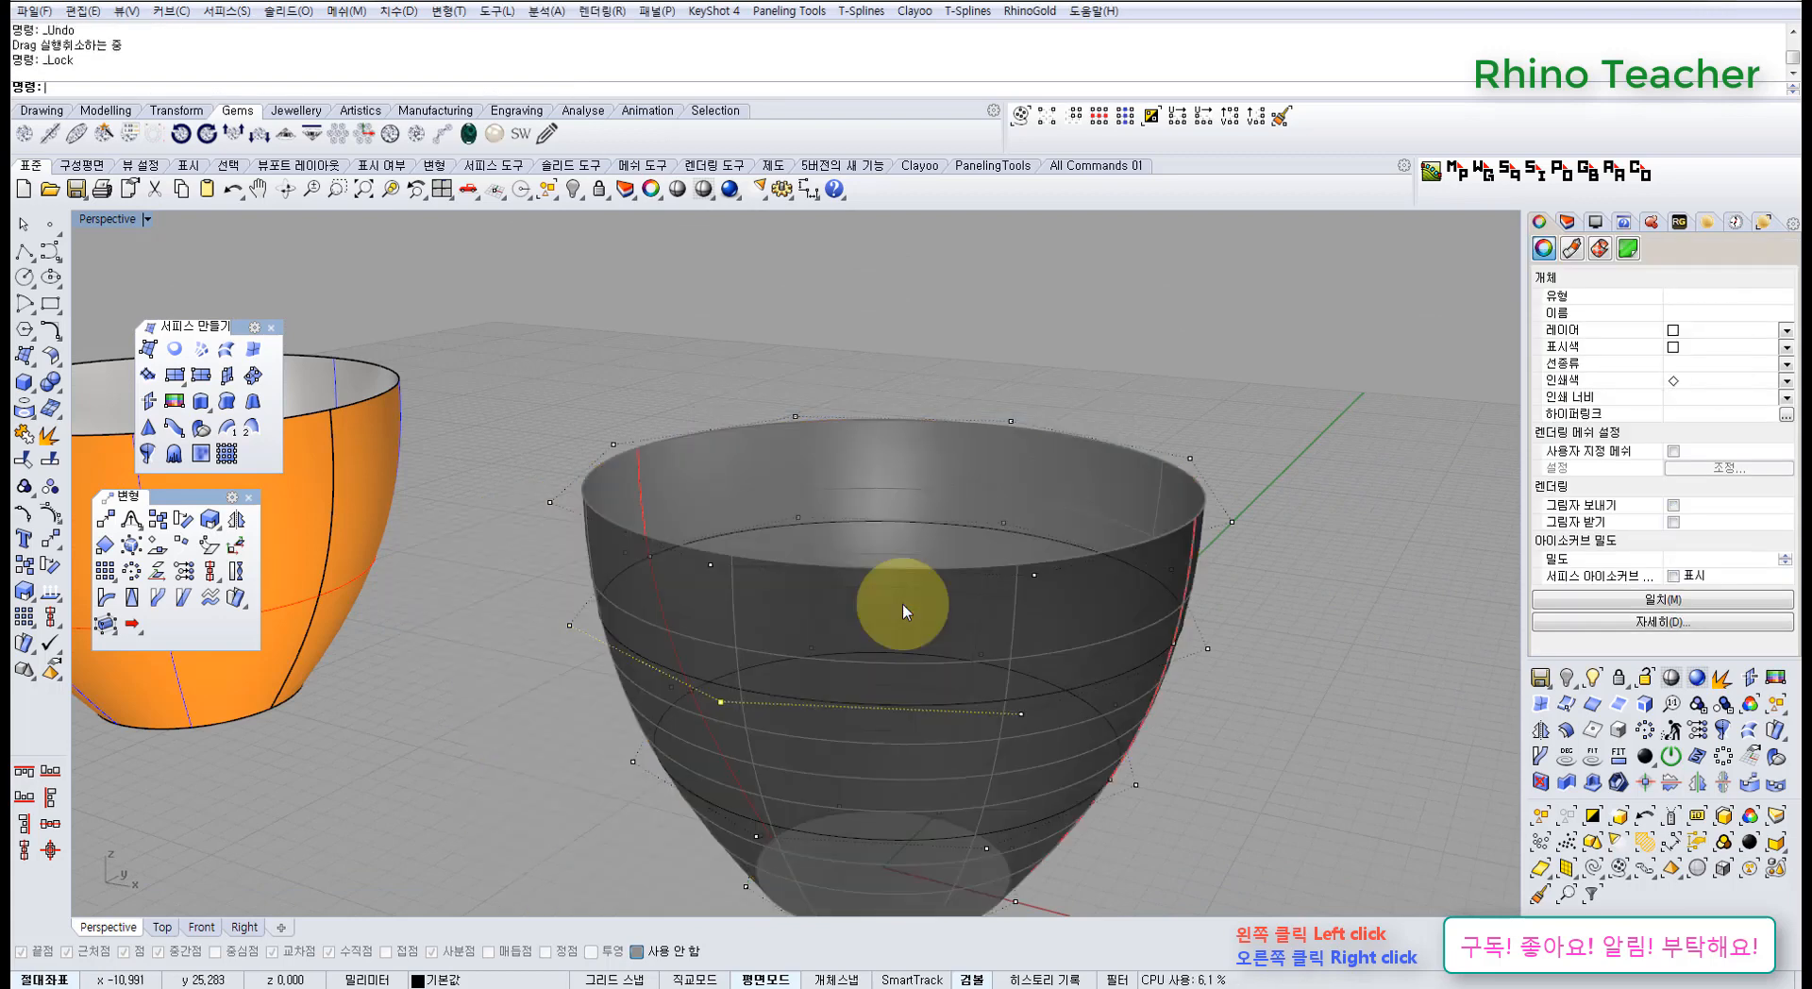
pyautogui.moveTo(752, 627); pyautogui.dragTo(720, 491, button='right')
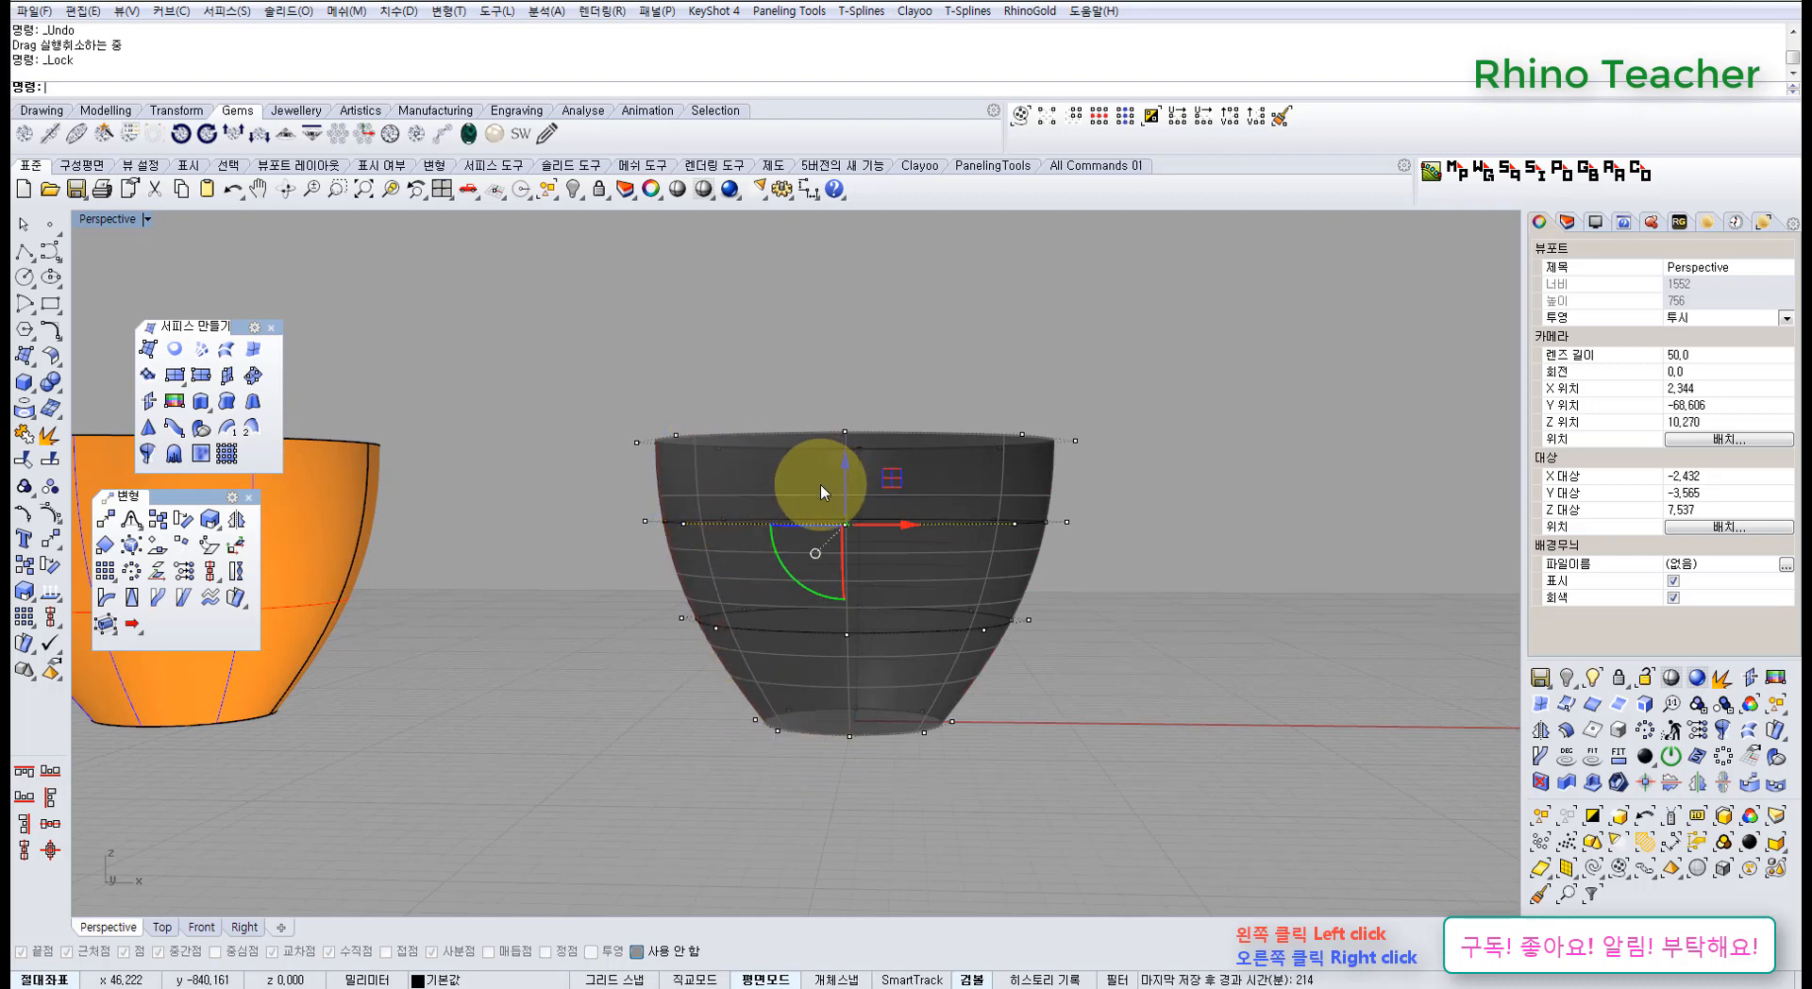
# - Unlock only the bowl surface and select it
pyautogui.moveTo(827, 525); pyautogui.dragTo(793, 609, button='right')
pyautogui.moveTo(858, 518); pyautogui.dragTo(888, 651, button='right')
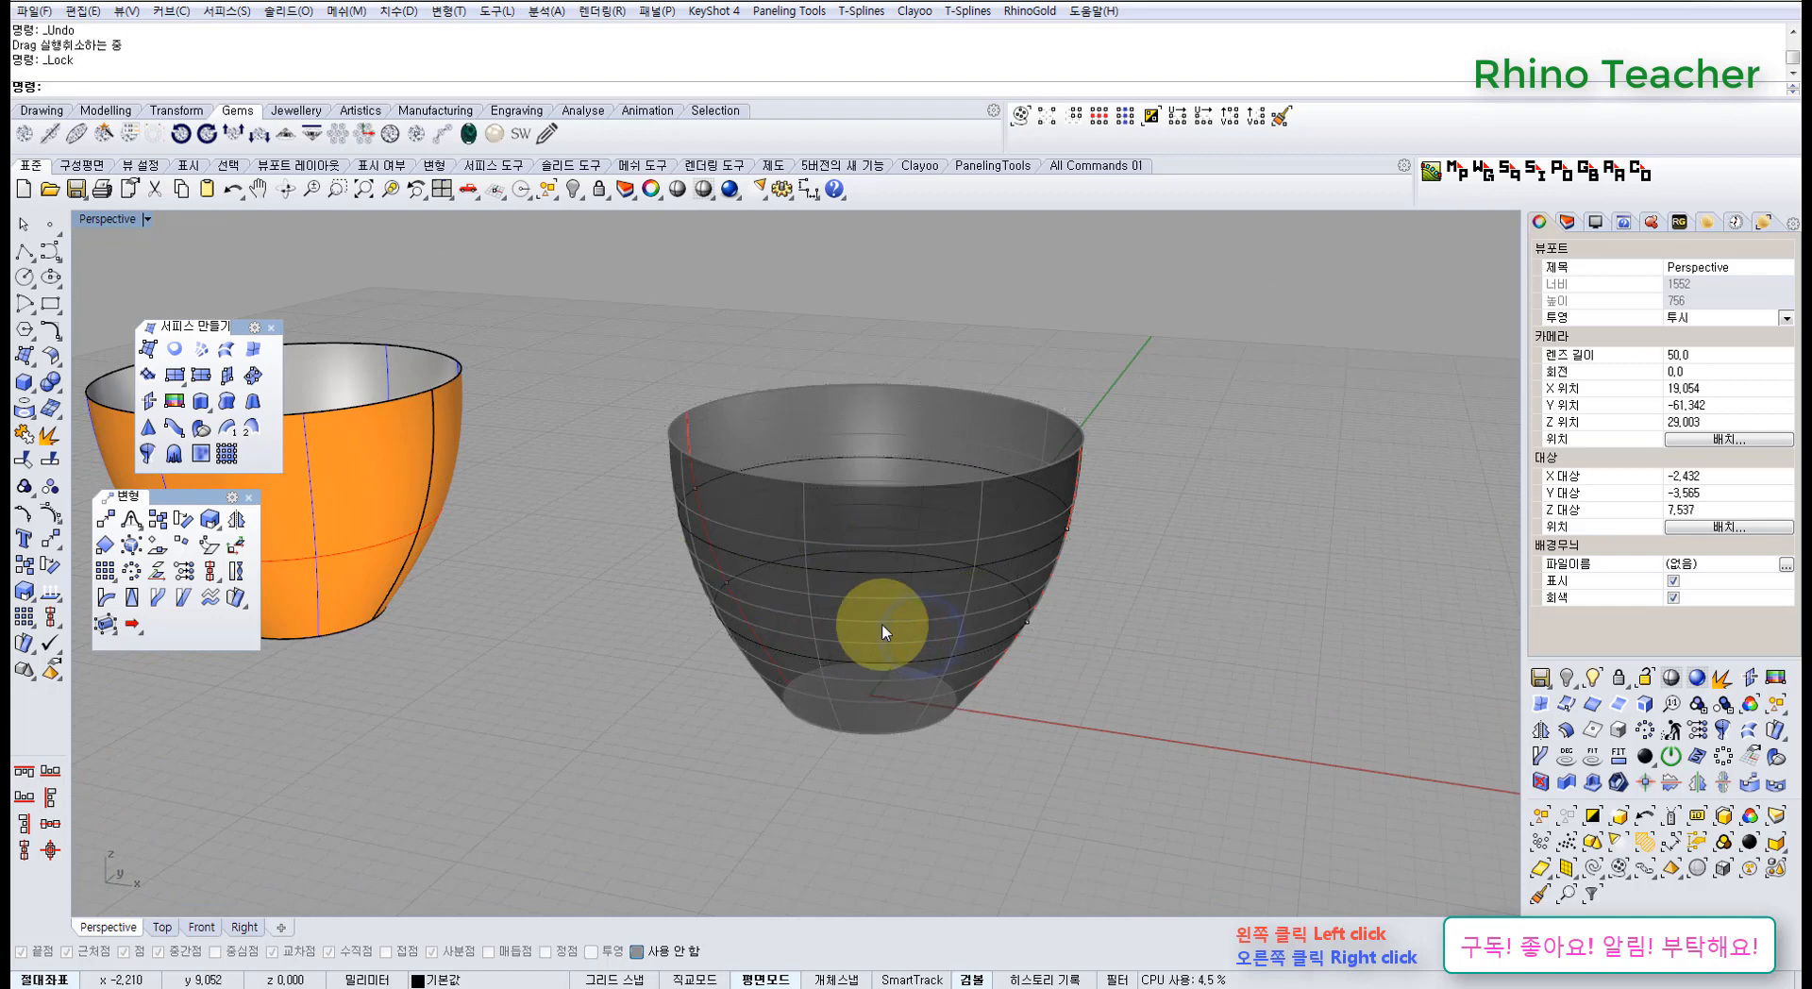
pyautogui.middleClick(883, 625)
pyautogui.click(869, 570)
pyautogui.click(882, 609)
pyautogui.rightClick(883, 609)
pyautogui.click(885, 631)
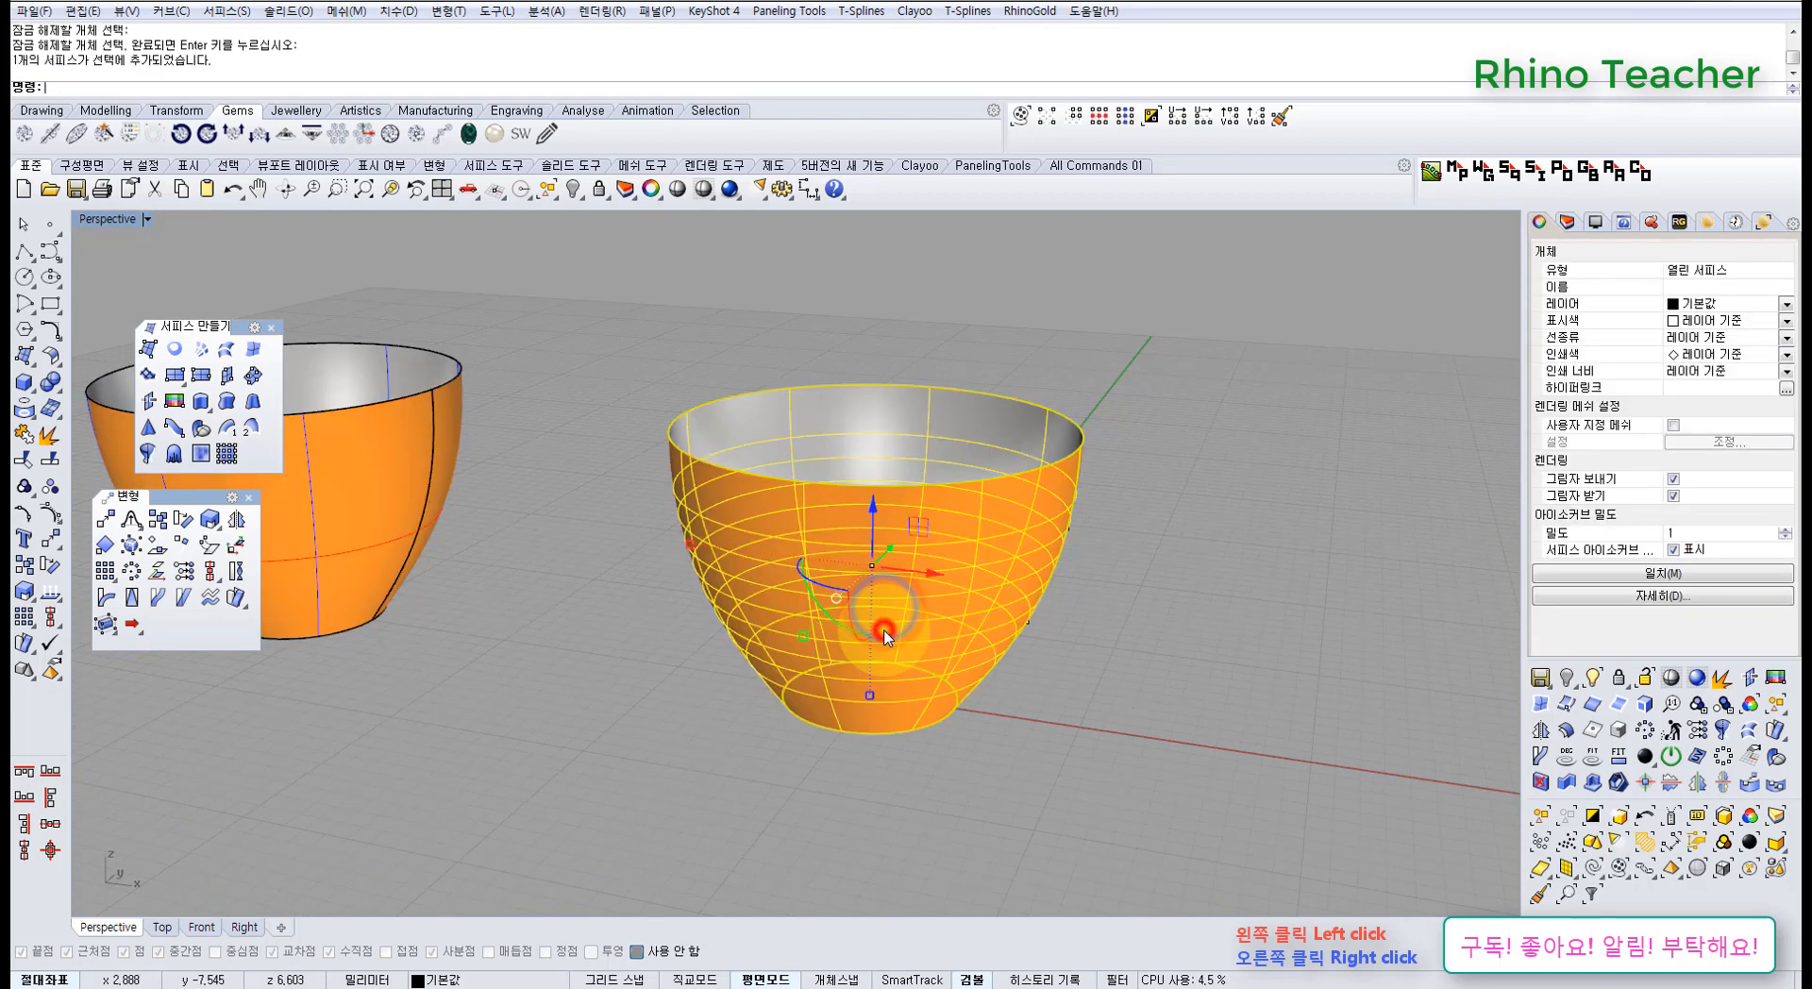
# - Try turning on the unlocked bowl surface's control points, then lock the surface again
pyautogui.press('F10')
pyautogui.moveTo(850, 606)
pyautogui.mouseDown(button='right')
pyautogui.moveTo(860, 552)
pyautogui.moveTo(851, 609)
pyautogui.moveTo(865, 601)
pyautogui.mouseUp(button='right')
pyautogui.press('Escape')
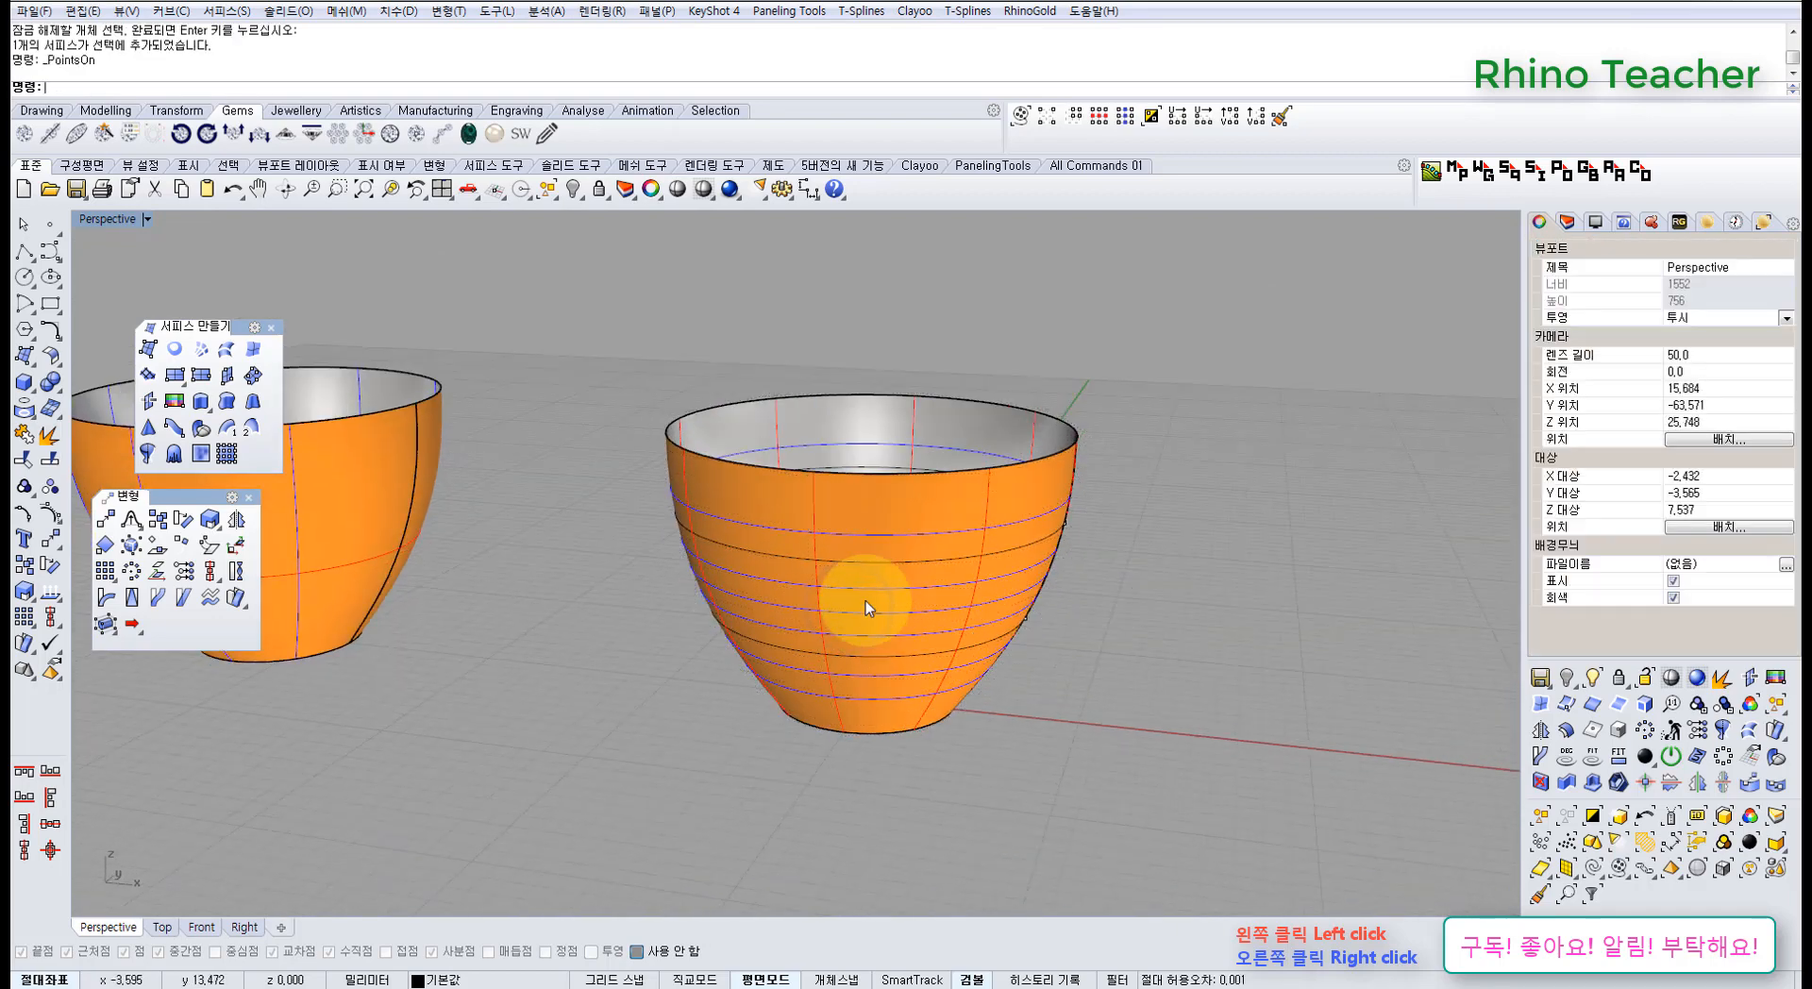
pyautogui.click(864, 601)
pyautogui.hotkey('ctrl', 'l')
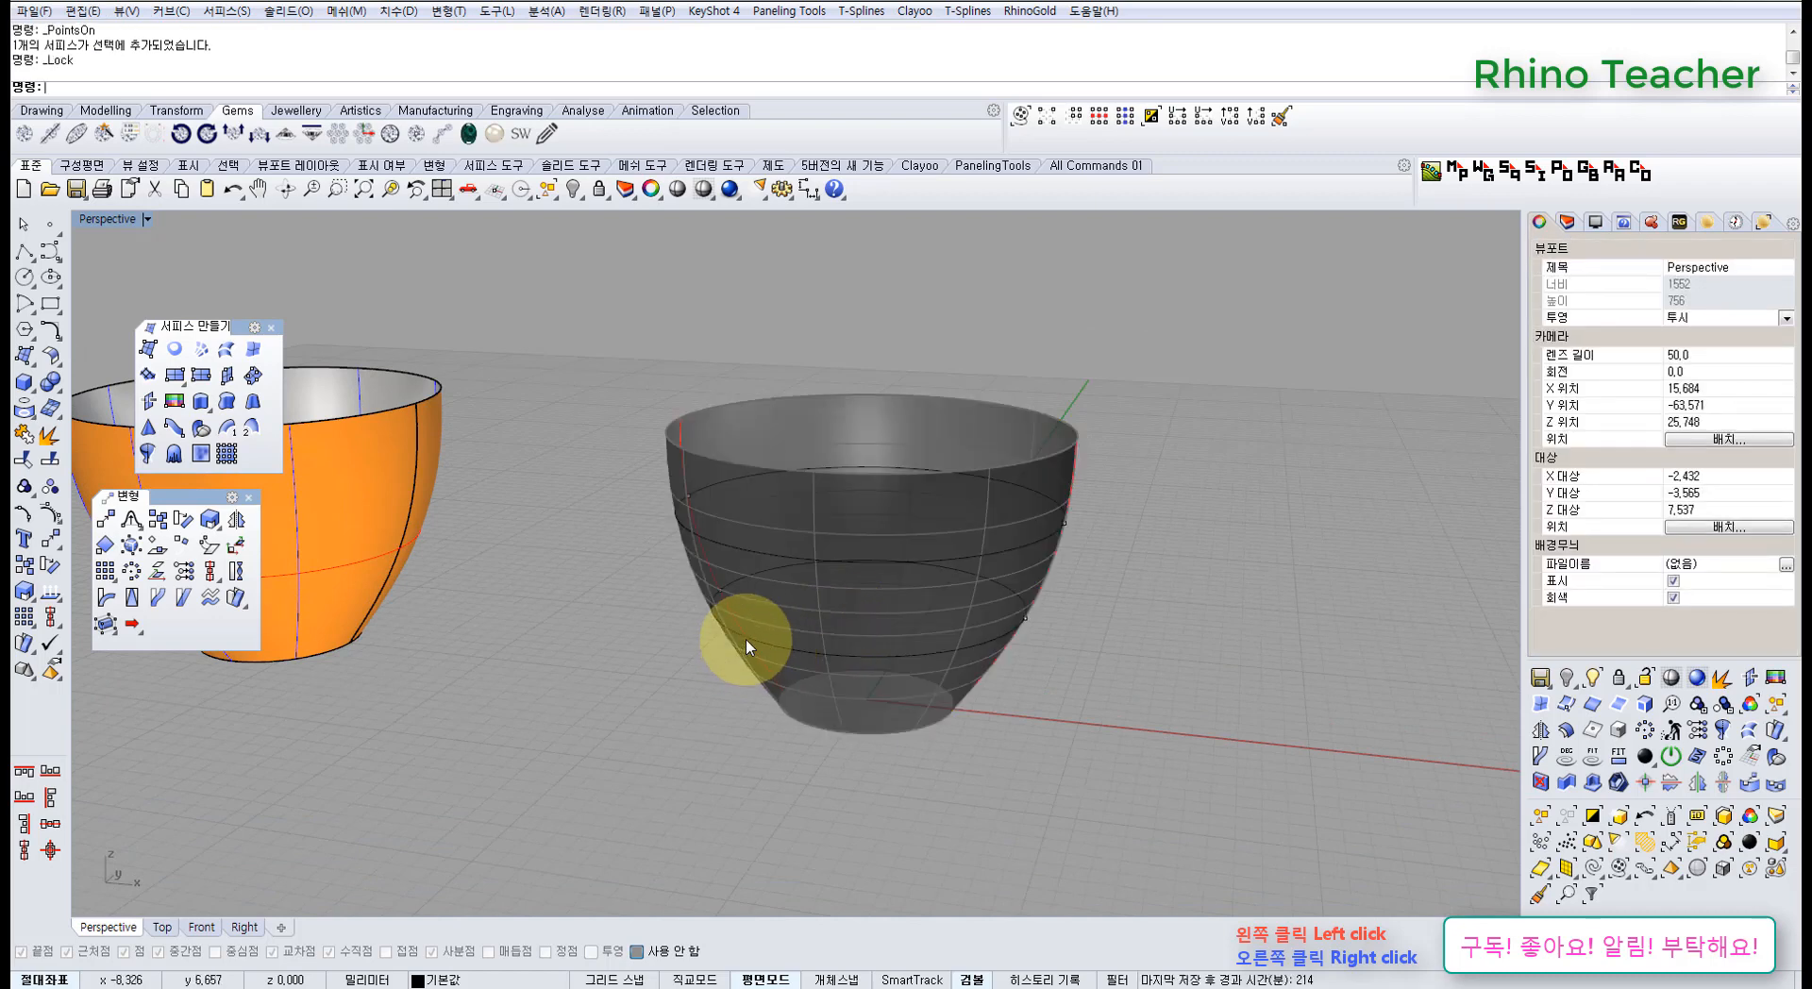
# - Select the bowl's four section circles around the locked surface and turn on their control points
pyautogui.moveTo(716, 624); pyautogui.dragTo(858, 704, button='right')
pyautogui.moveTo(842, 405); pyautogui.dragTo(842, 408)
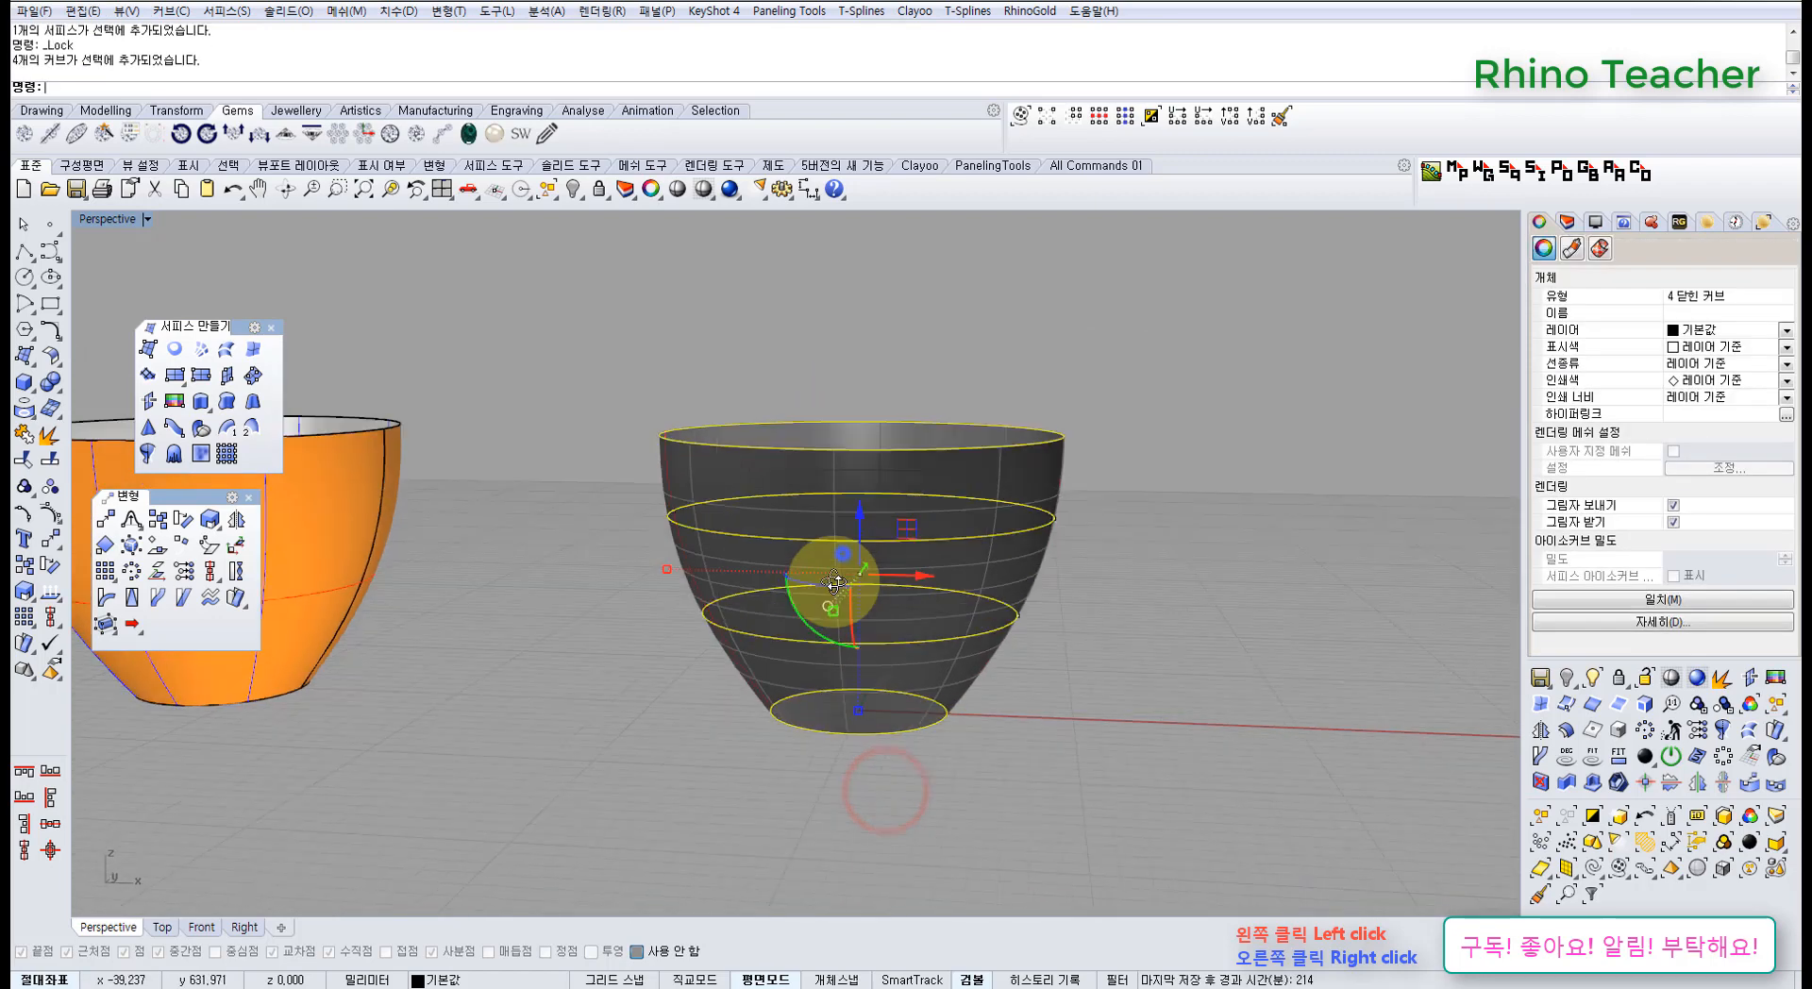
pyautogui.press('F10')
pyautogui.moveTo(766, 596); pyautogui.dragTo(719, 544, button='right')
# - Try reshaping the bowl by dragging four control points of the upper intermediate circle together, and undo the drag
pyautogui.moveTo(715, 564); pyautogui.dragTo(717, 565)
pyautogui.moveTo(927, 544); pyautogui.dragTo(1032, 485, button='right')
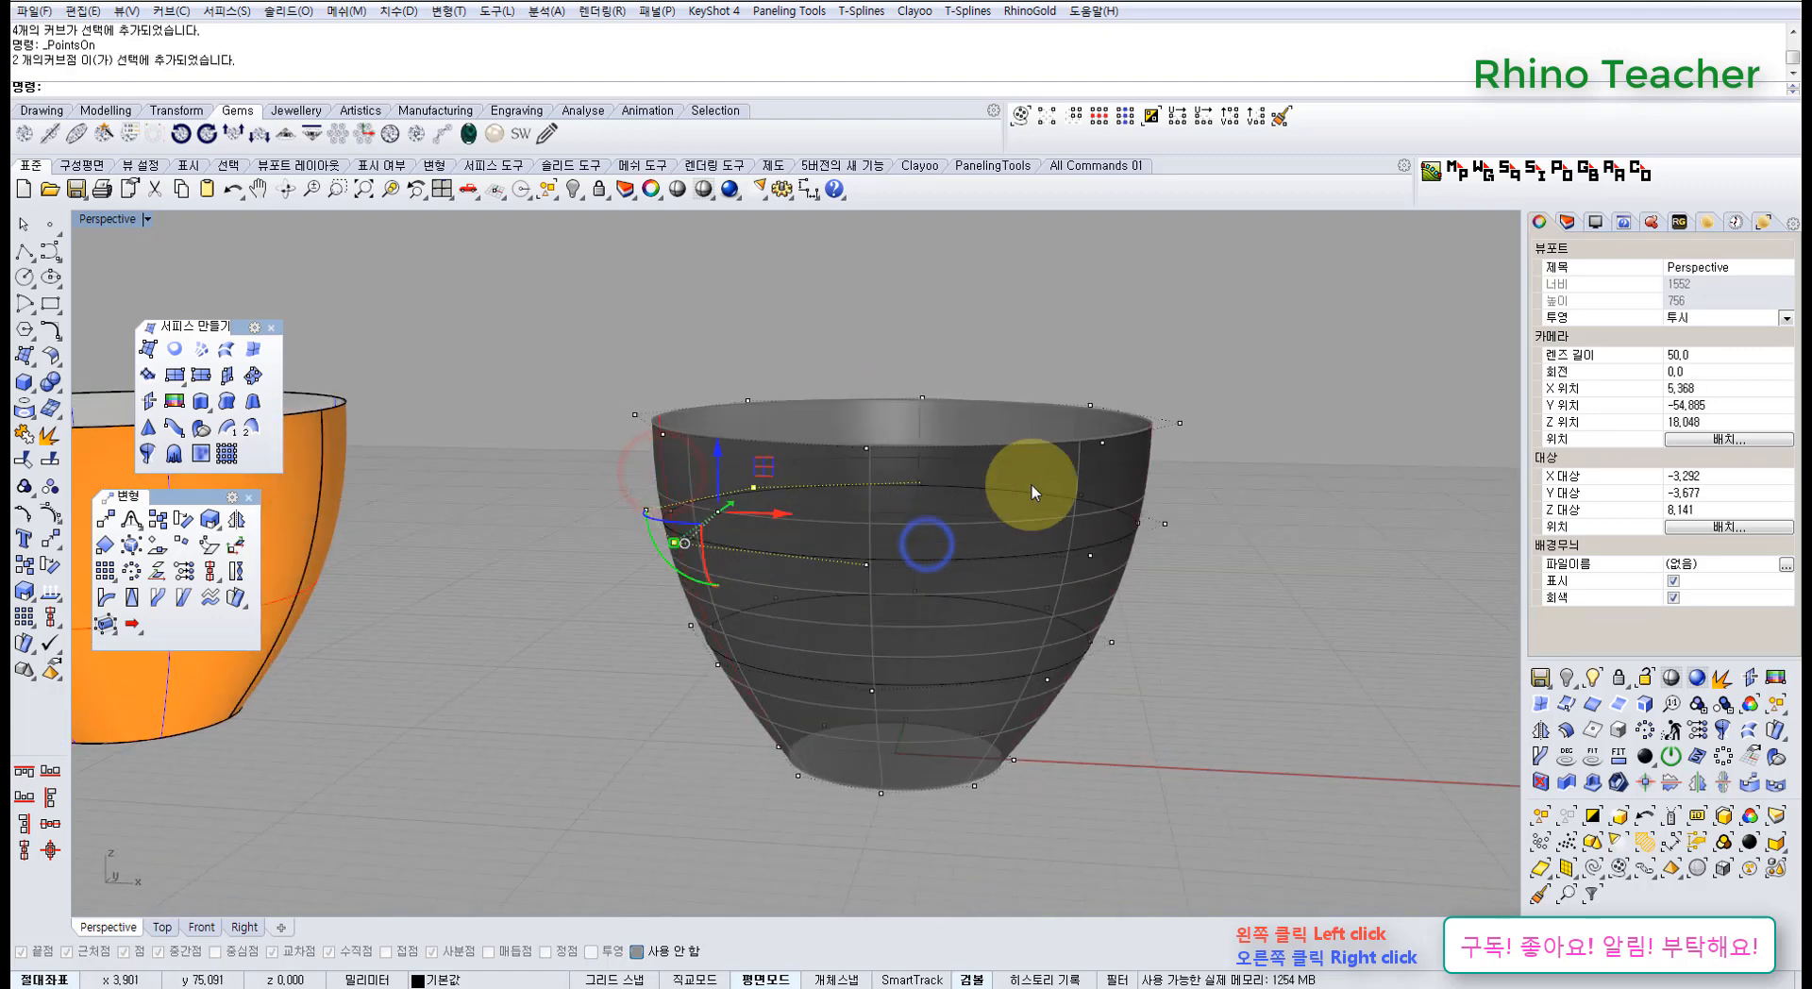
pyautogui.moveTo(1116, 579); pyautogui.dragTo(1113, 574)
pyautogui.moveTo(1038, 542); pyautogui.dragTo(750, 606, button='right')
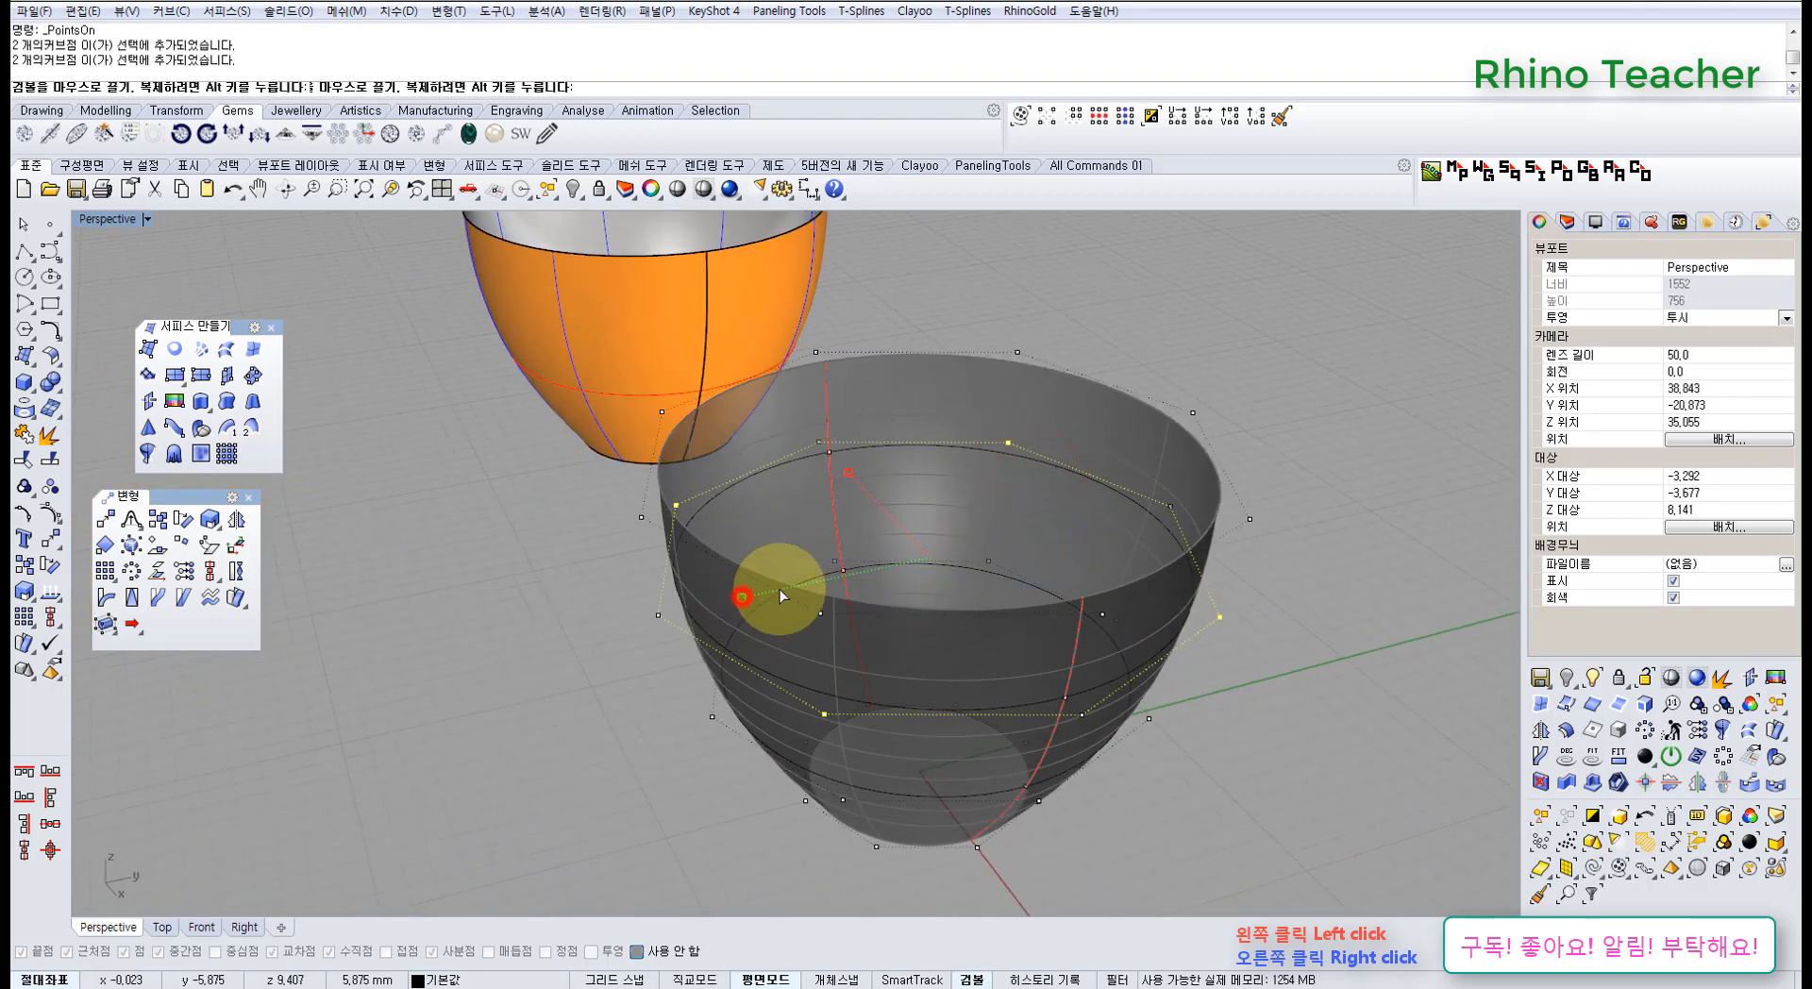
pyautogui.moveTo(827, 593); pyautogui.dragTo(824, 594)
pyautogui.moveTo(824, 595); pyautogui.dragTo(927, 651, button='right')
pyautogui.hotkey('ctrl', 'z')
pyautogui.moveTo(793, 625); pyautogui.dragTo(762, 536, button='right')
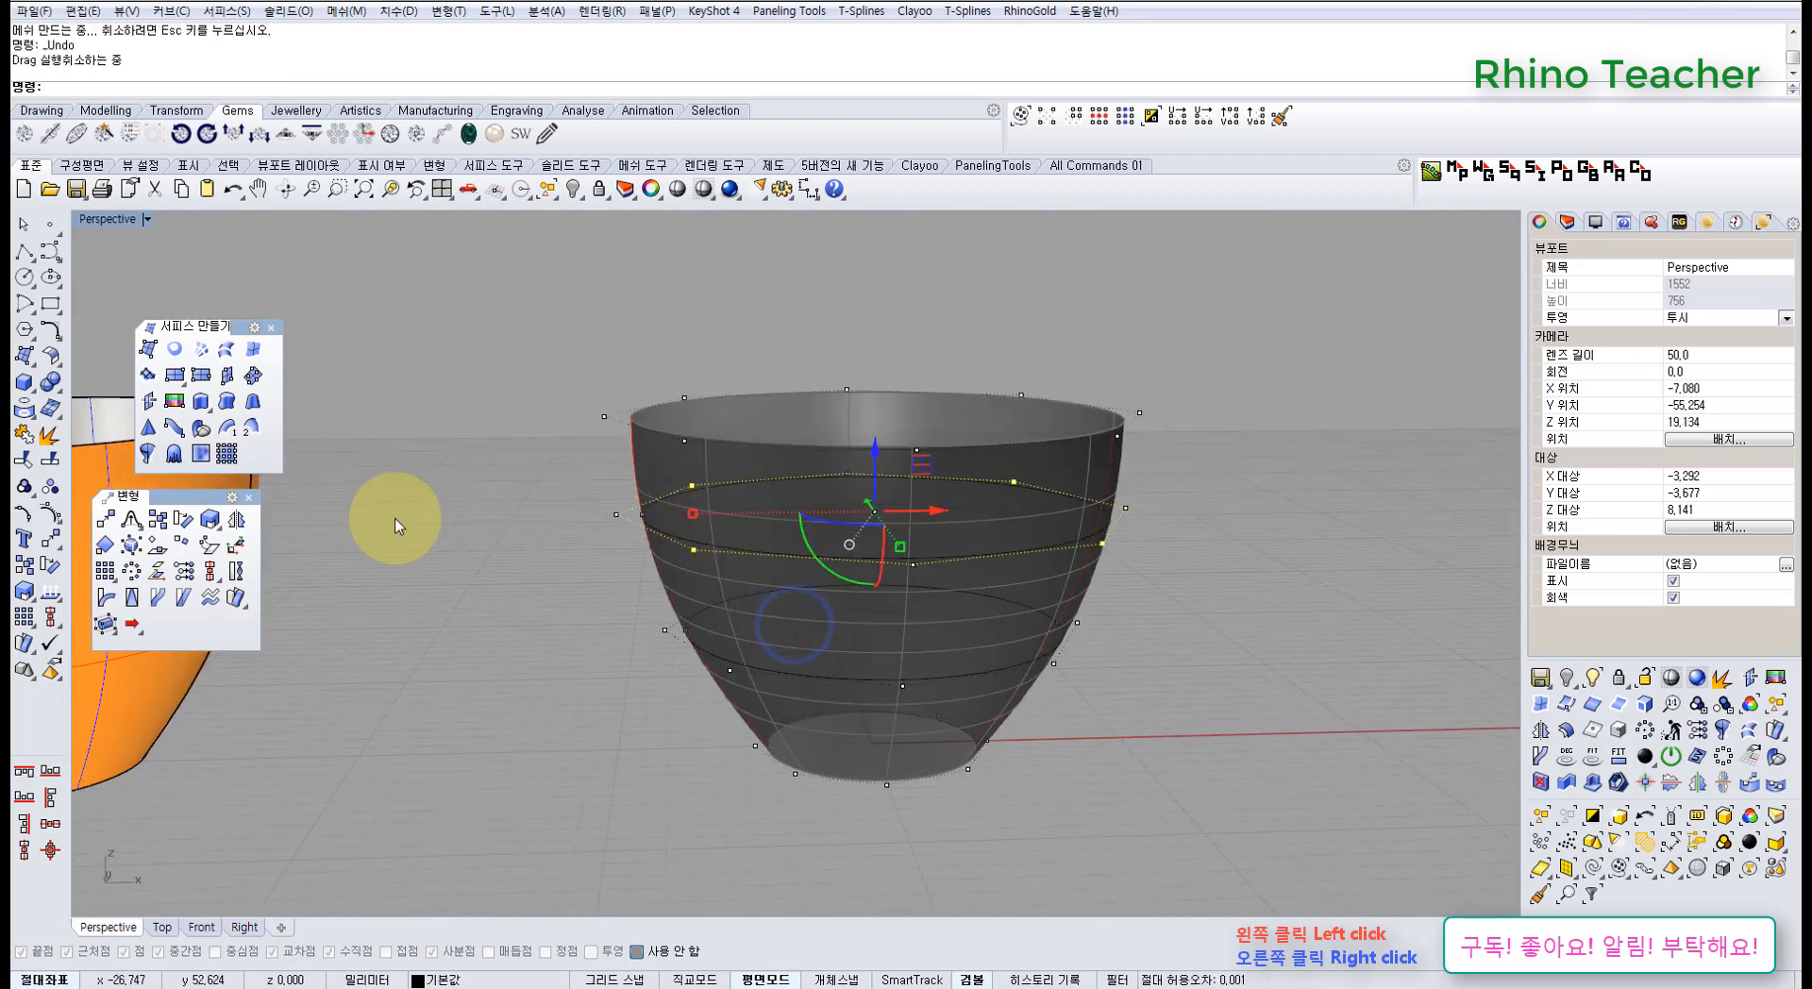
# - Rebuild the upper intermediate circle with 16 control points, keeping degree 3 and deleting the input
pyautogui.click(52, 338)
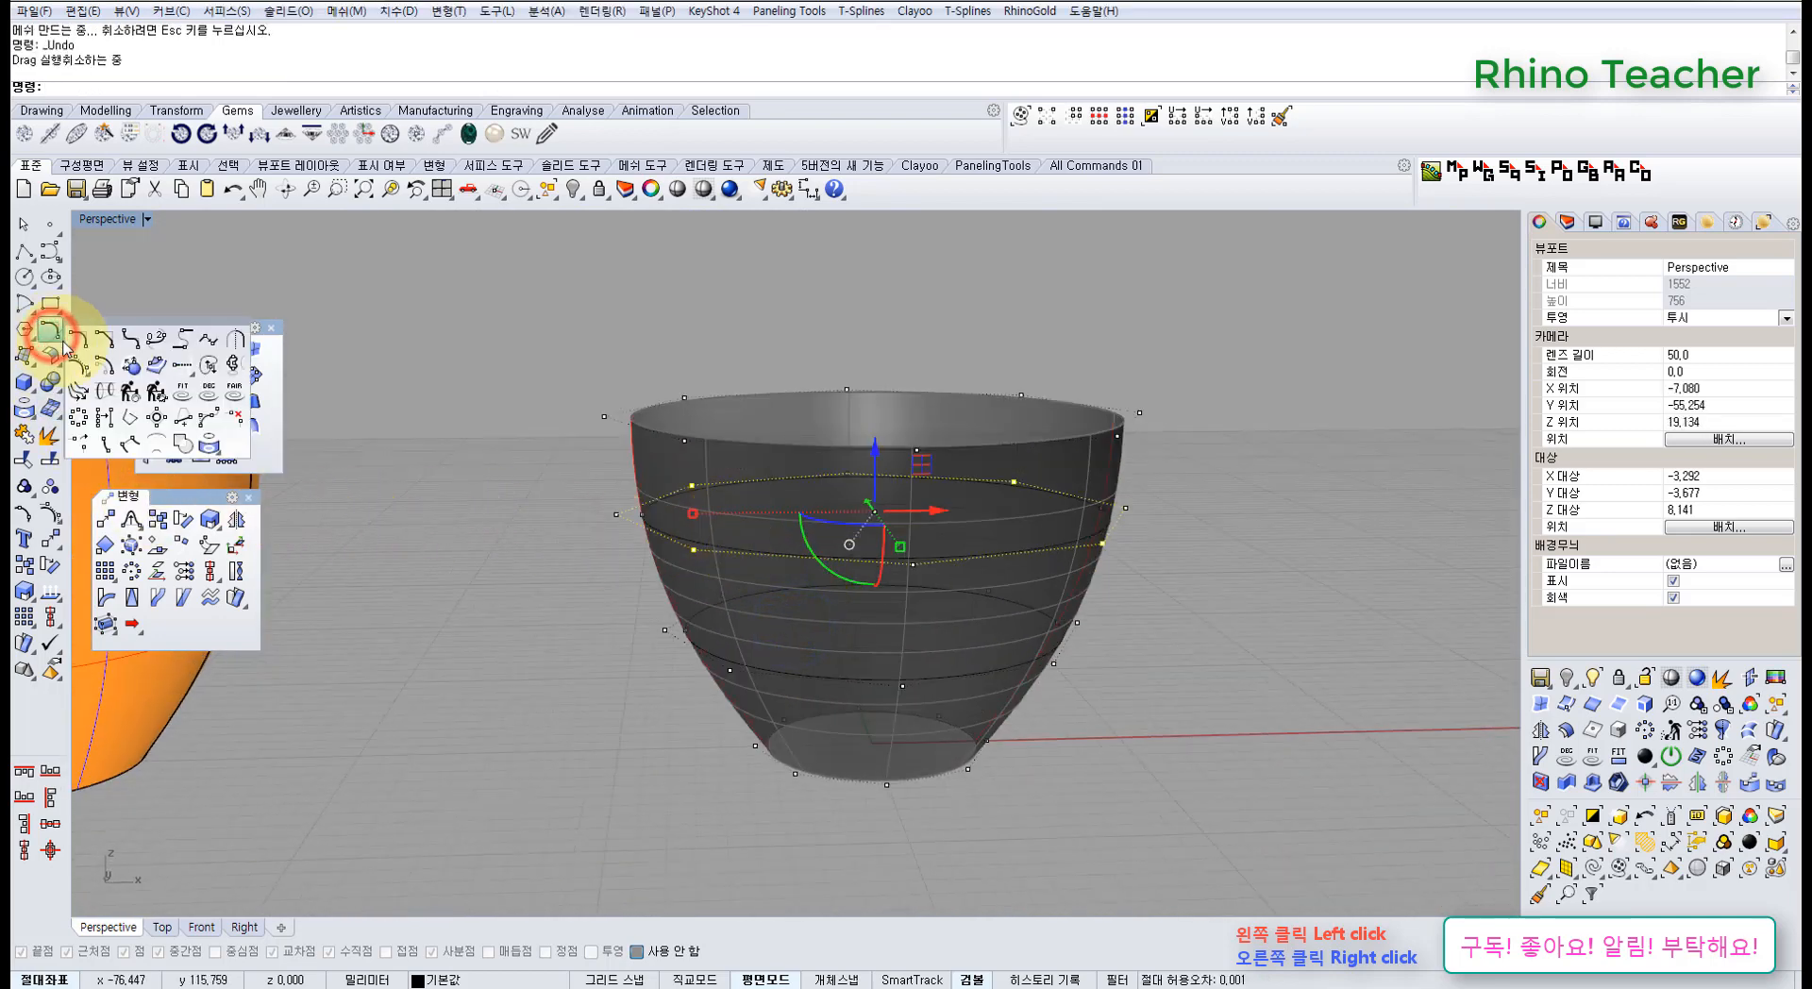
pyautogui.click(126, 393)
pyautogui.click(739, 555)
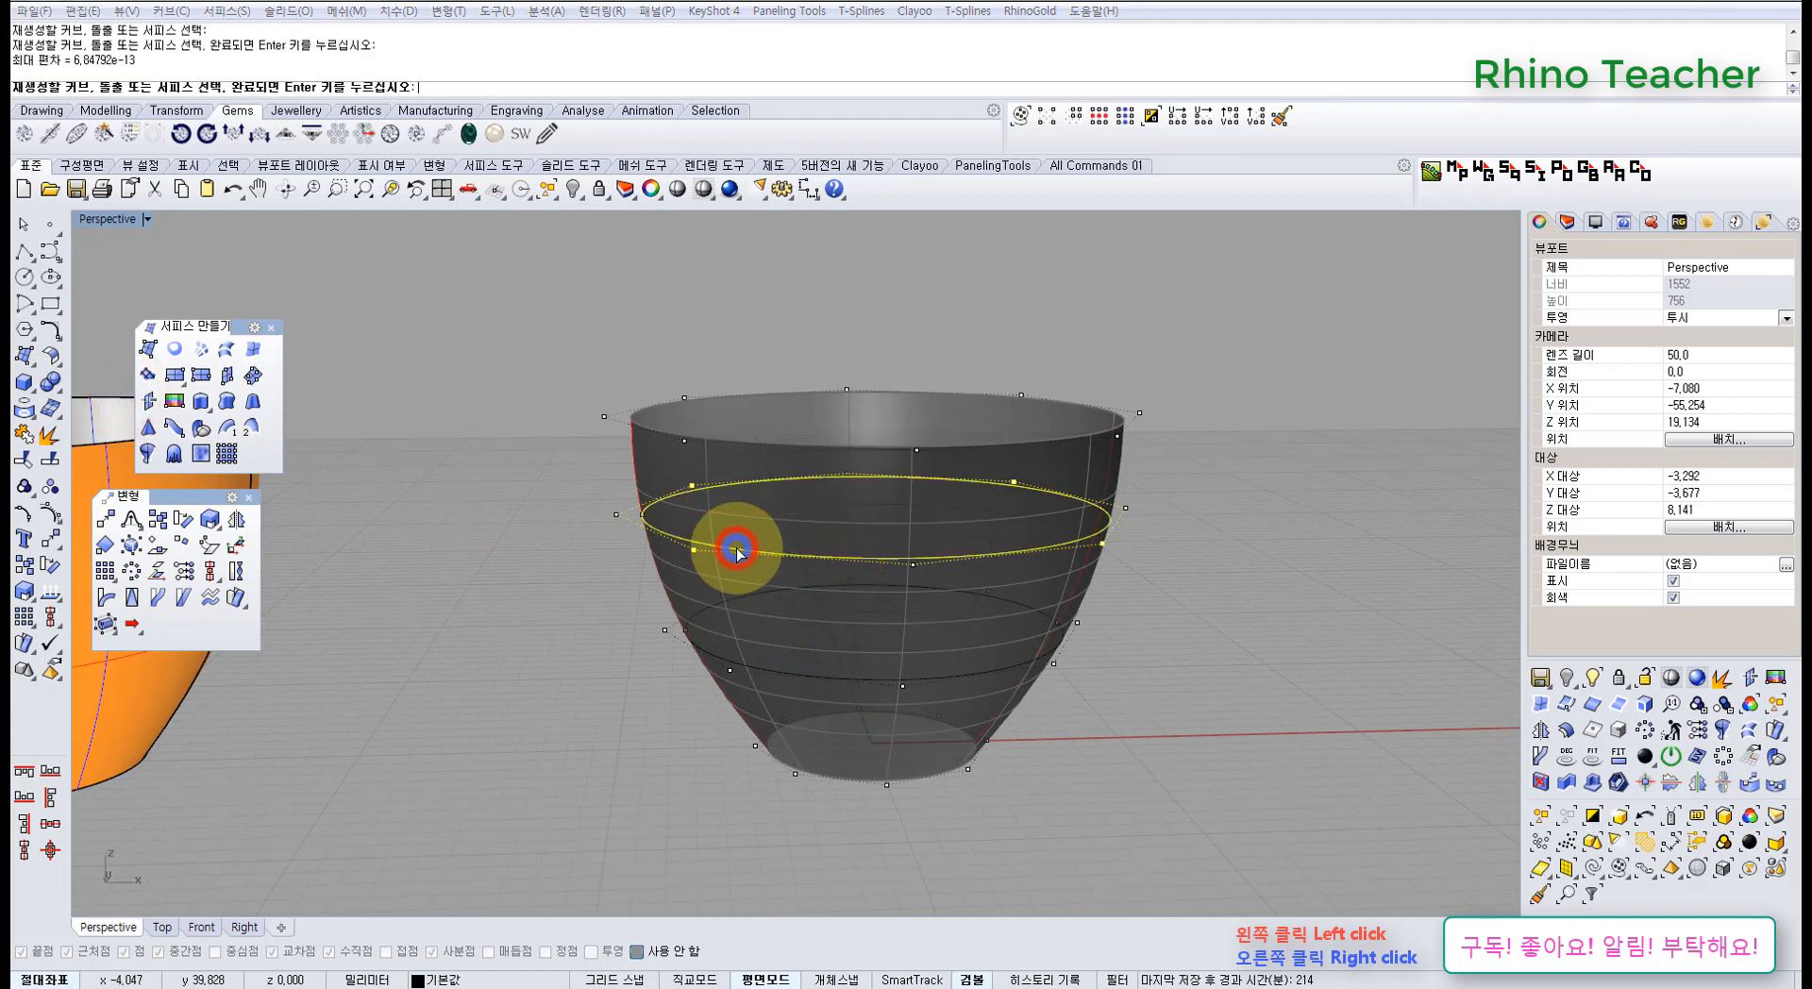
pyautogui.press('Return')
pyautogui.click(540, 583)
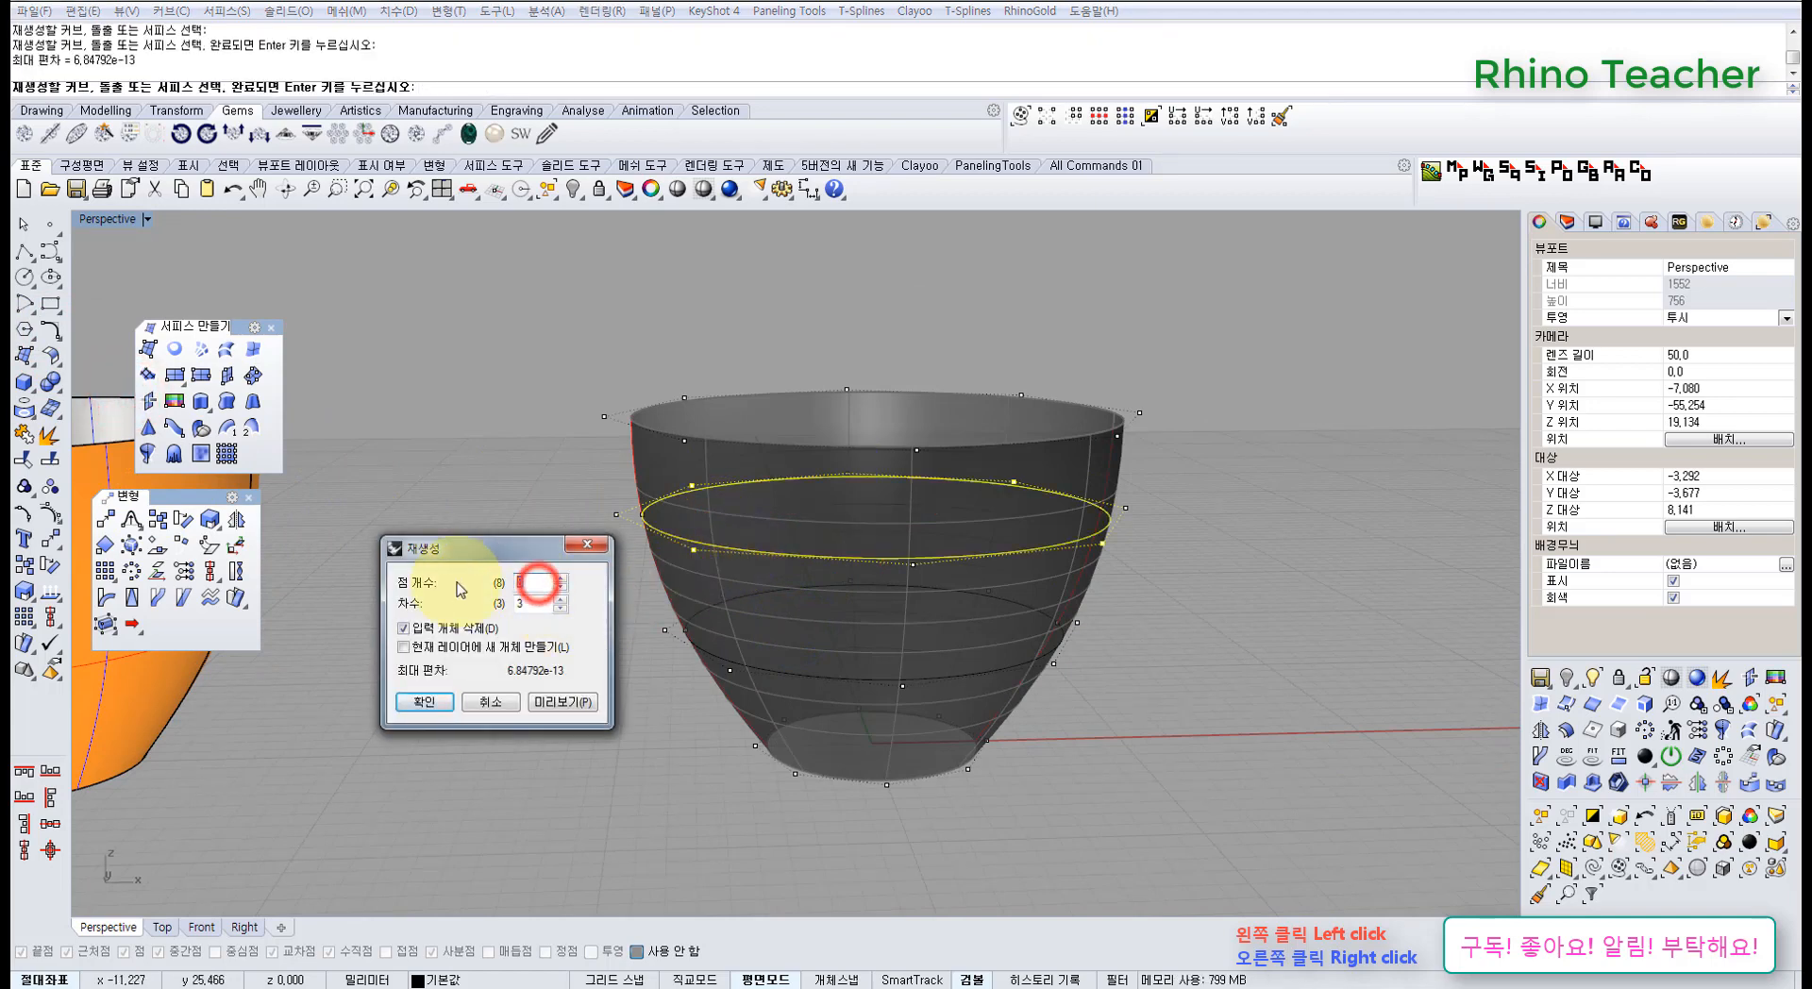
pyautogui.write('16')
pyautogui.press('Return')
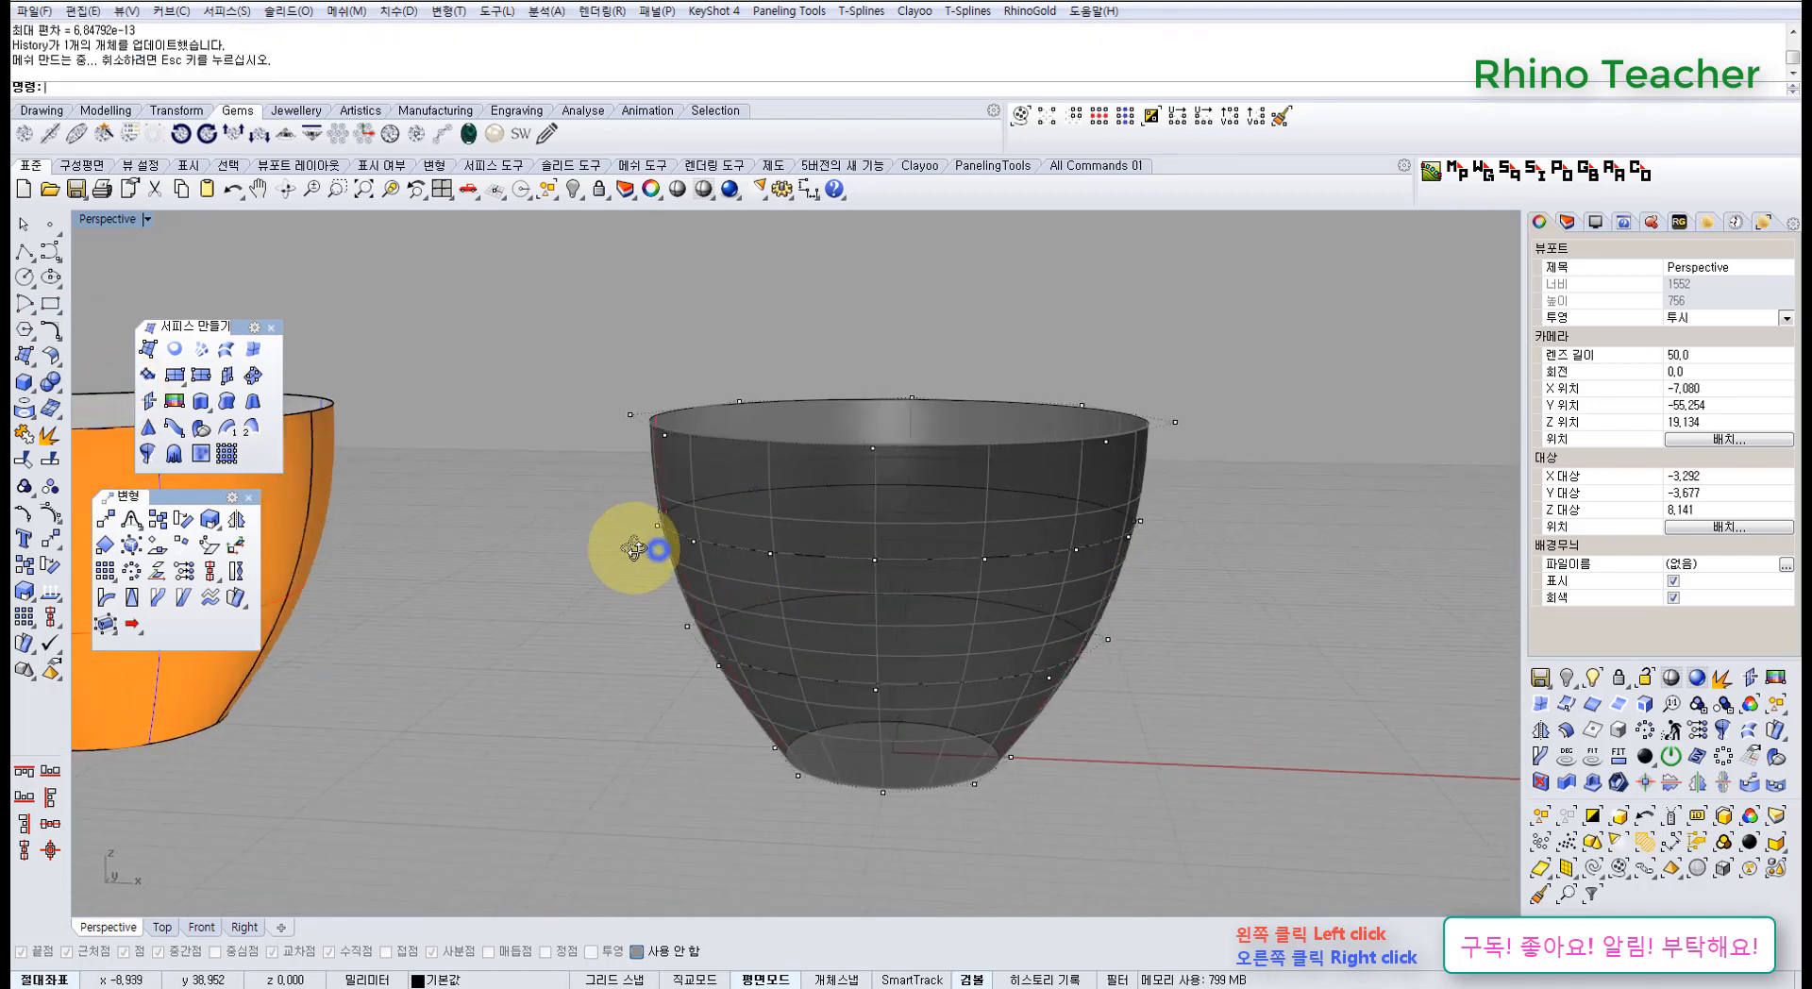
# - Examine the rebuilt circle's control points and the bowl surface from several angles, then turn off the control points
pyautogui.rightClick(657, 551)
pyautogui.moveTo(793, 489); pyautogui.dragTo(554, 339, button='right')
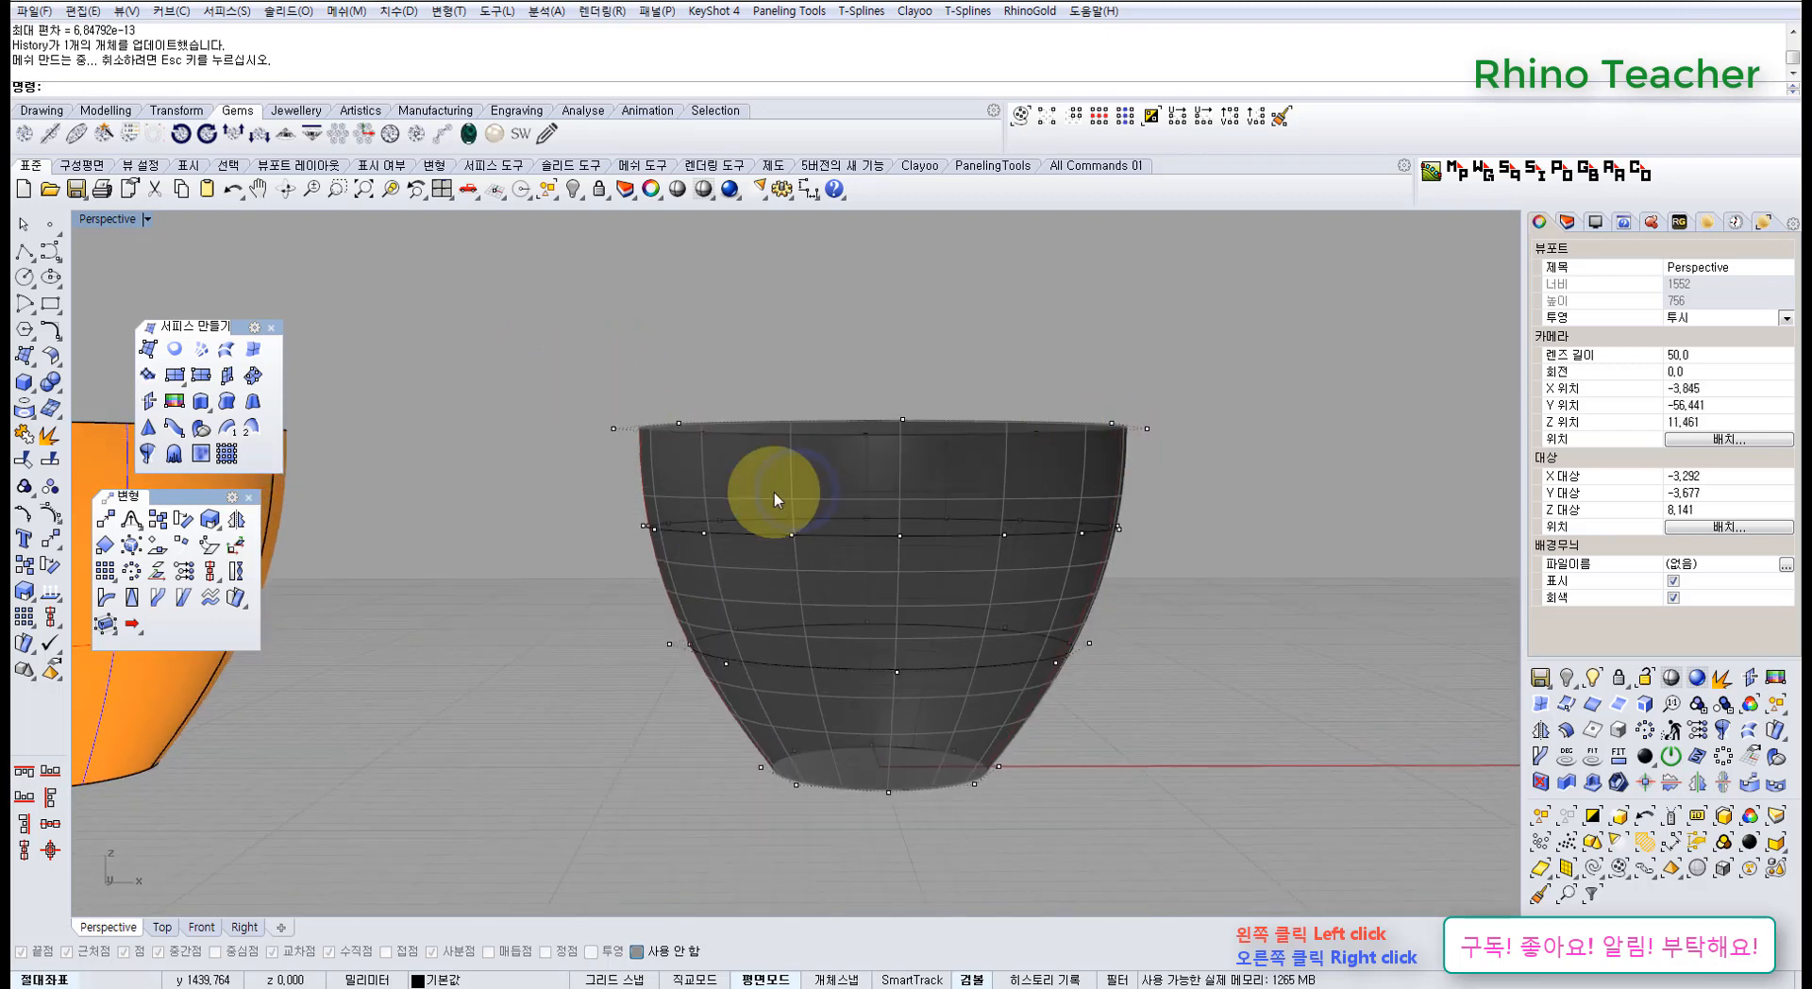
pyautogui.moveTo(912, 559); pyautogui.dragTo(795, 535, button='right')
pyautogui.scroll(3, 769, 533)
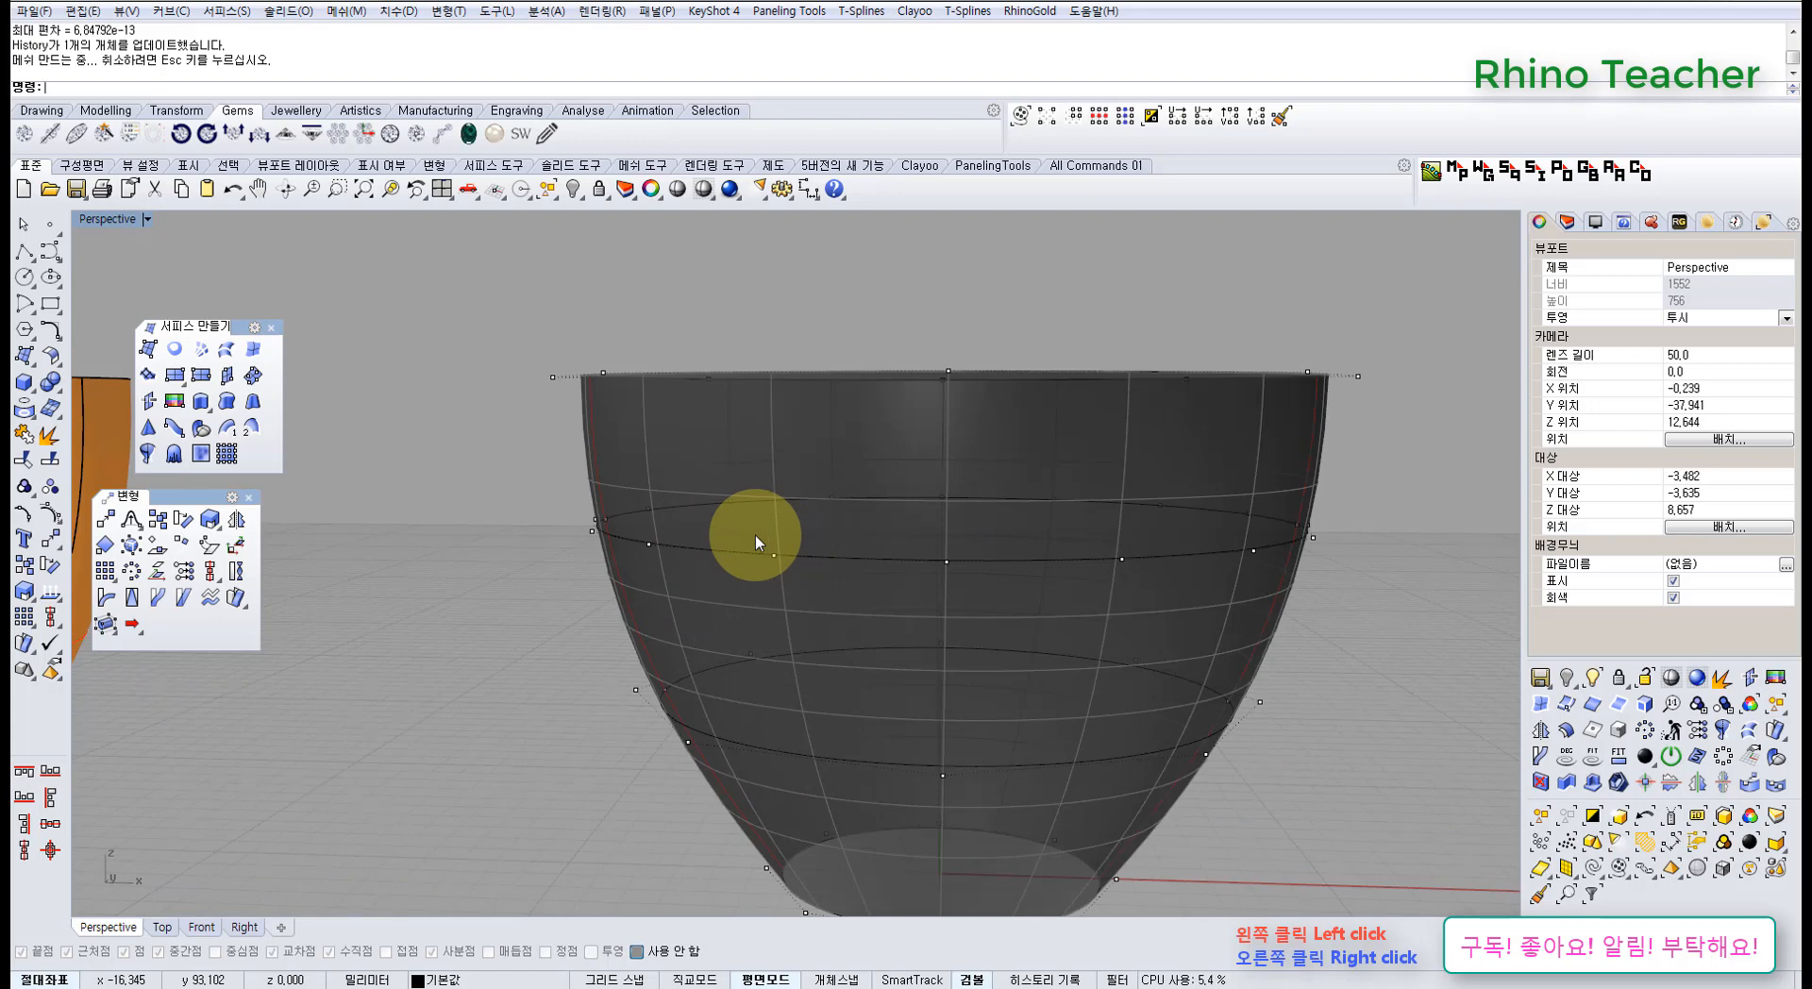
pyautogui.scroll(-3, 757, 533)
pyautogui.moveTo(800, 550); pyautogui.dragTo(824, 606, button='right')
pyautogui.scroll(-7, 816, 550)
pyautogui.scroll(4, 831, 594)
pyautogui.press('Escape')
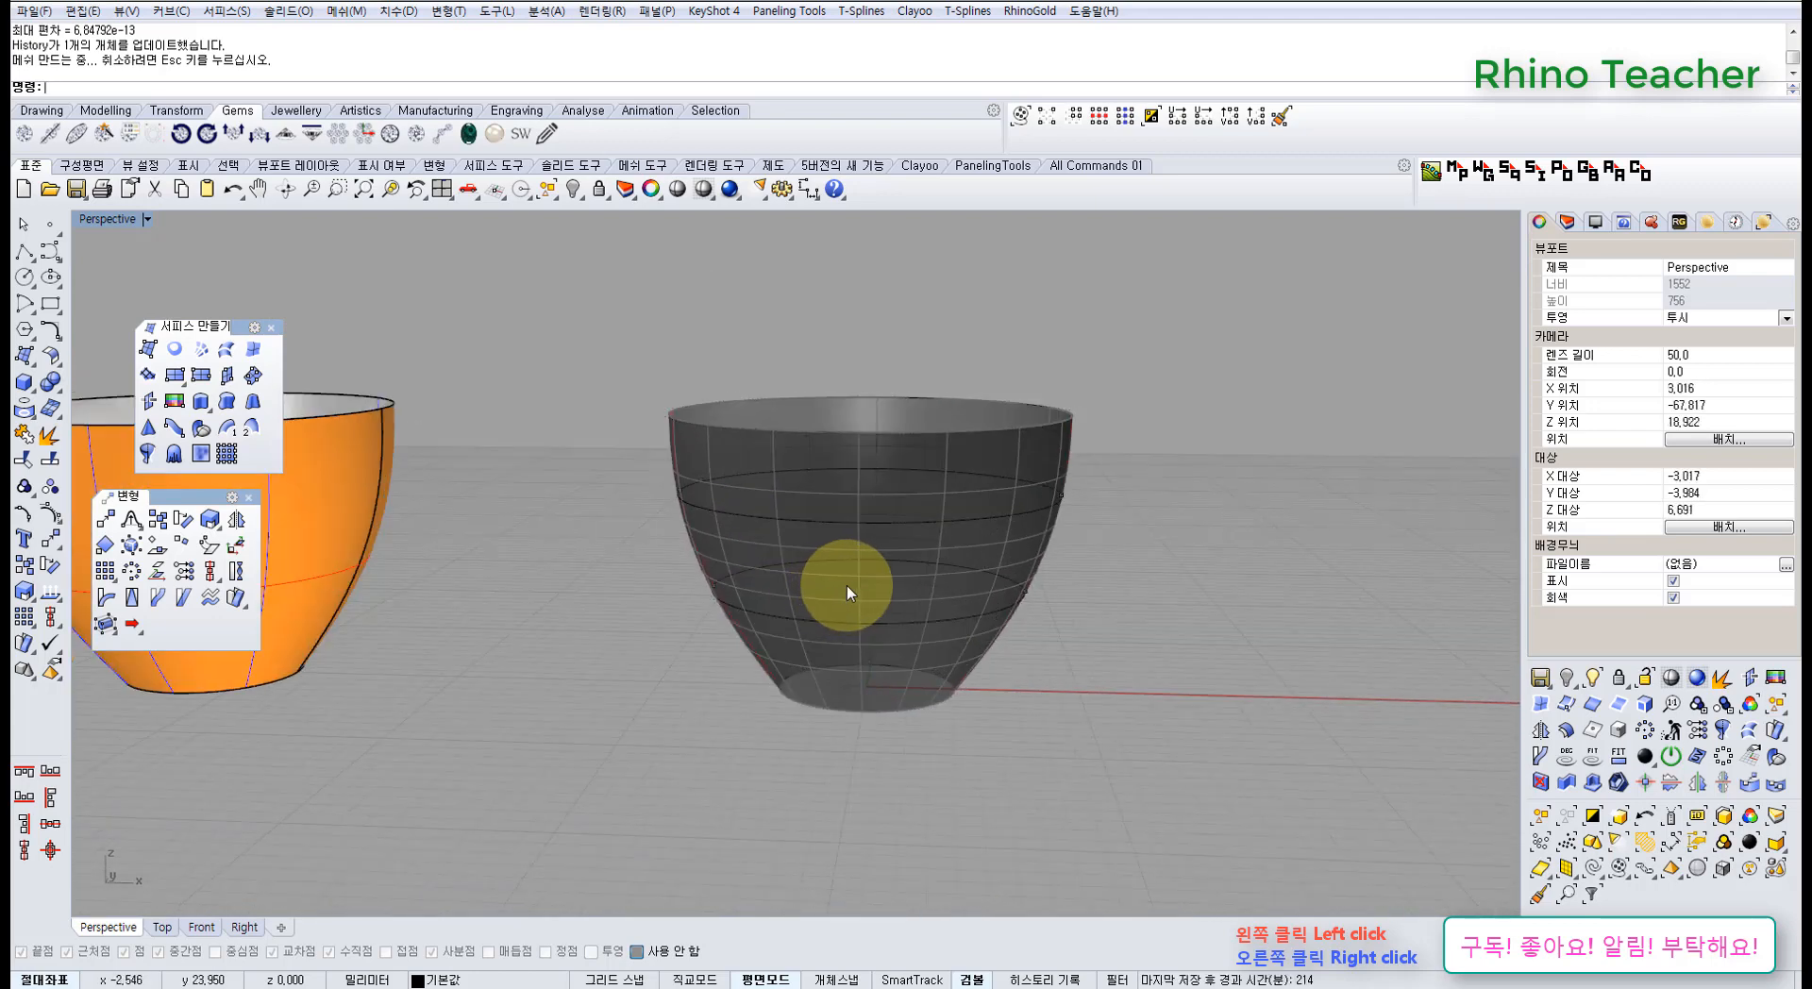
pyautogui.moveTo(797, 376); pyautogui.dragTo(869, 444, button='right')
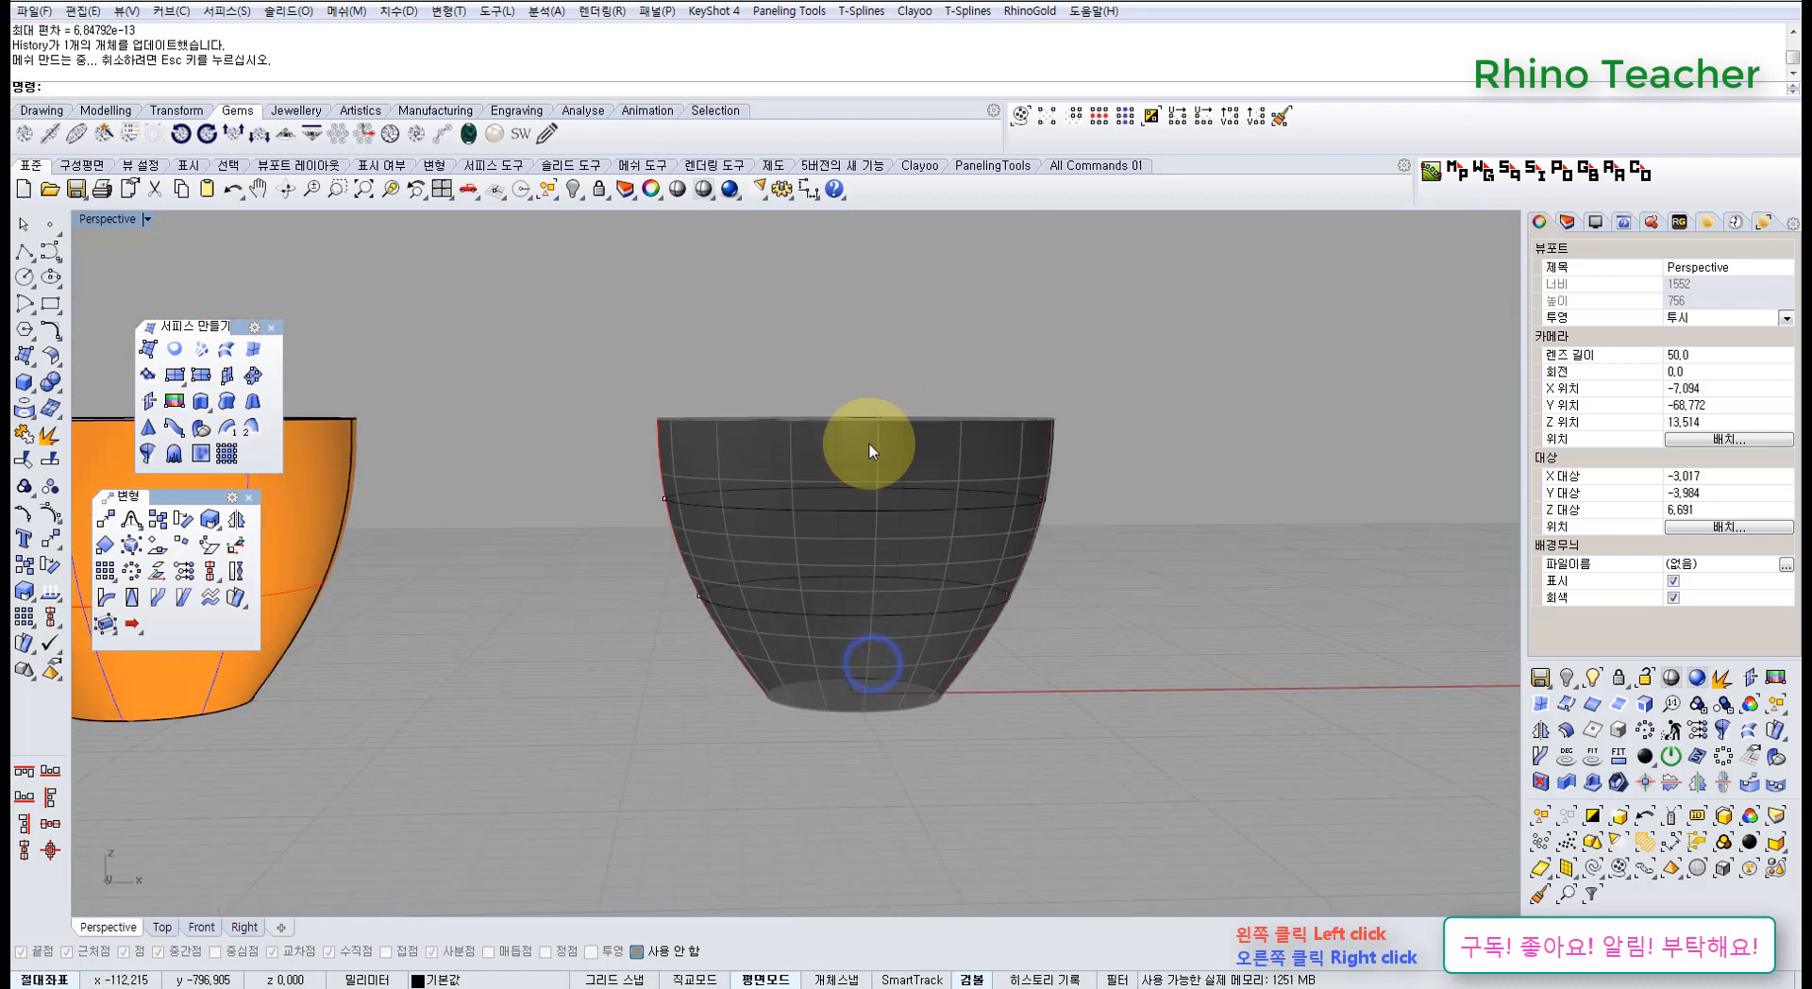
# - Unlock the bowl surface and delete it
pyautogui.middleClick(862, 498)
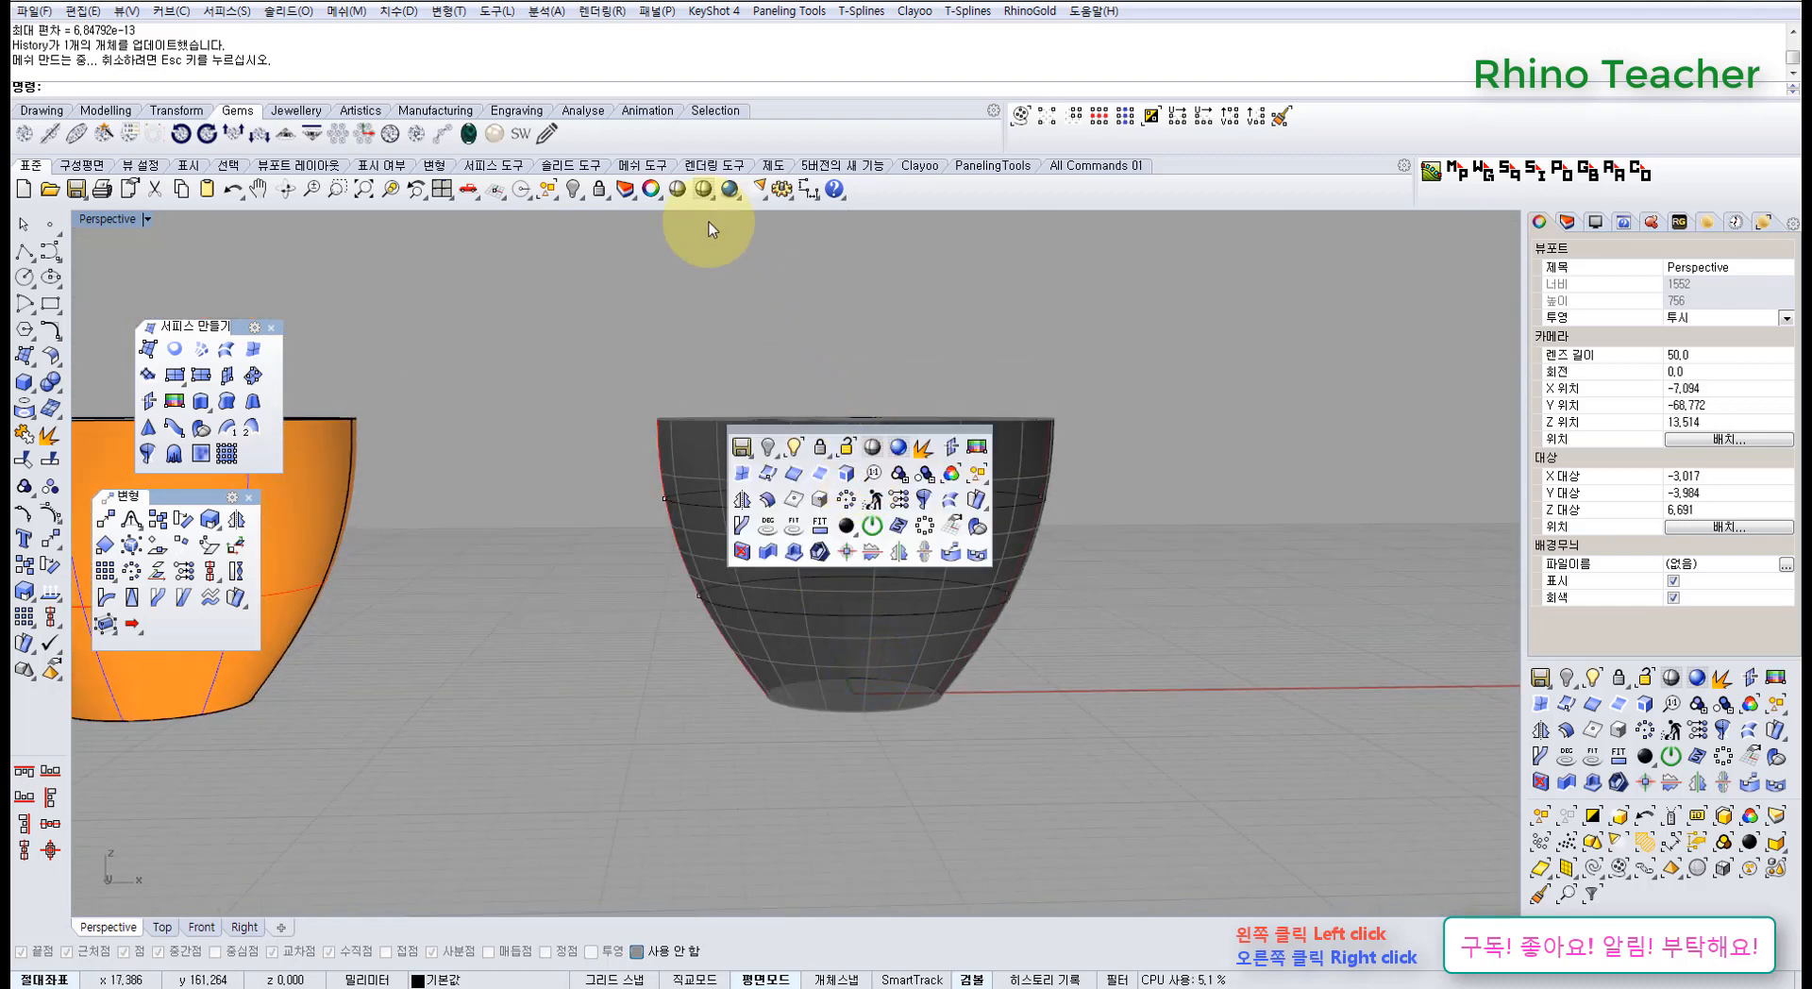
pyautogui.rightClick(598, 189)
pyautogui.click(869, 443)
pyautogui.moveTo(853, 477); pyautogui.dragTo(857, 427, button='right')
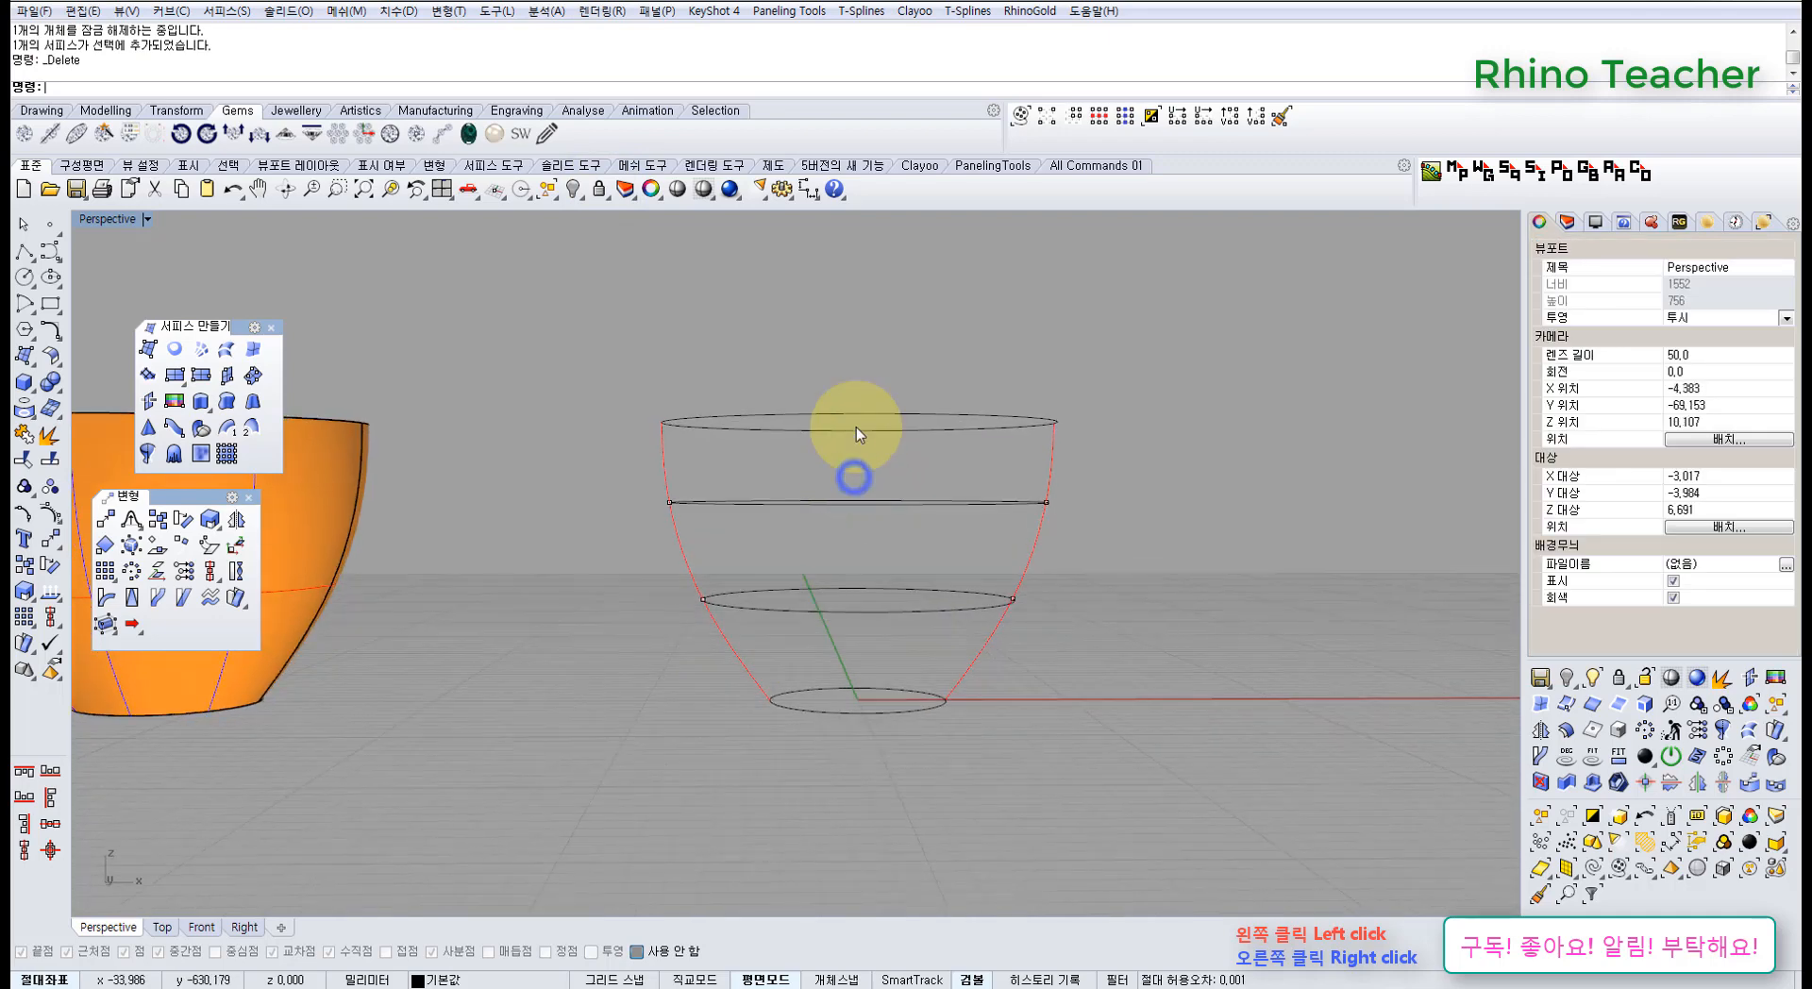
# - Delete the two intermediate circles and one profile curve, keeping the rim circle, base circle and the profile on the positive X side
pyautogui.moveTo(873, 363); pyautogui.dragTo(810, 645)
pyautogui.press('Delete')
pyautogui.moveTo(606, 477); pyautogui.dragTo(1140, 634)
pyautogui.press('Delete')
pyautogui.moveTo(797, 539); pyautogui.dragTo(651, 613)
pyautogui.press('Delete')
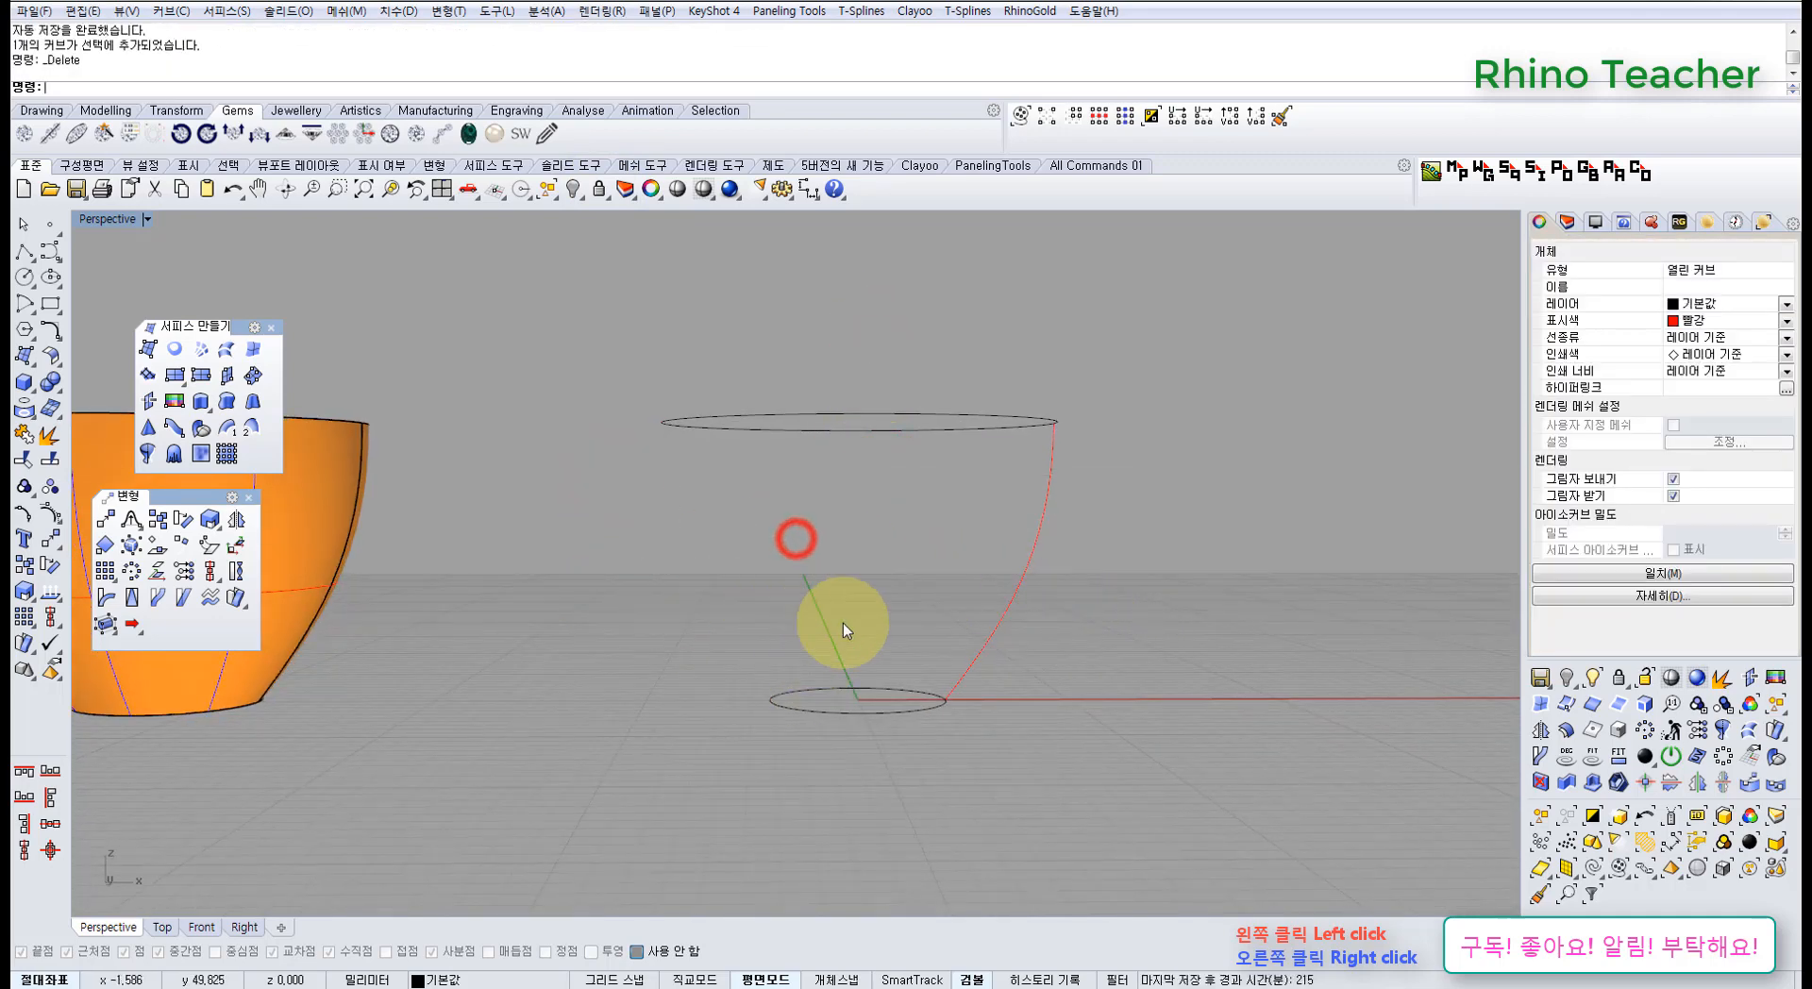
# - Polar-array the remaining profile curve around the origin as 8 items over 360 degrees with history recording on
pyautogui.moveTo(947, 570); pyautogui.dragTo(943, 616, button='right')
pyautogui.moveTo(1085, 591); pyautogui.dragTo(1010, 500)
pyautogui.moveTo(998, 467); pyautogui.dragTo(882, 592, button='right')
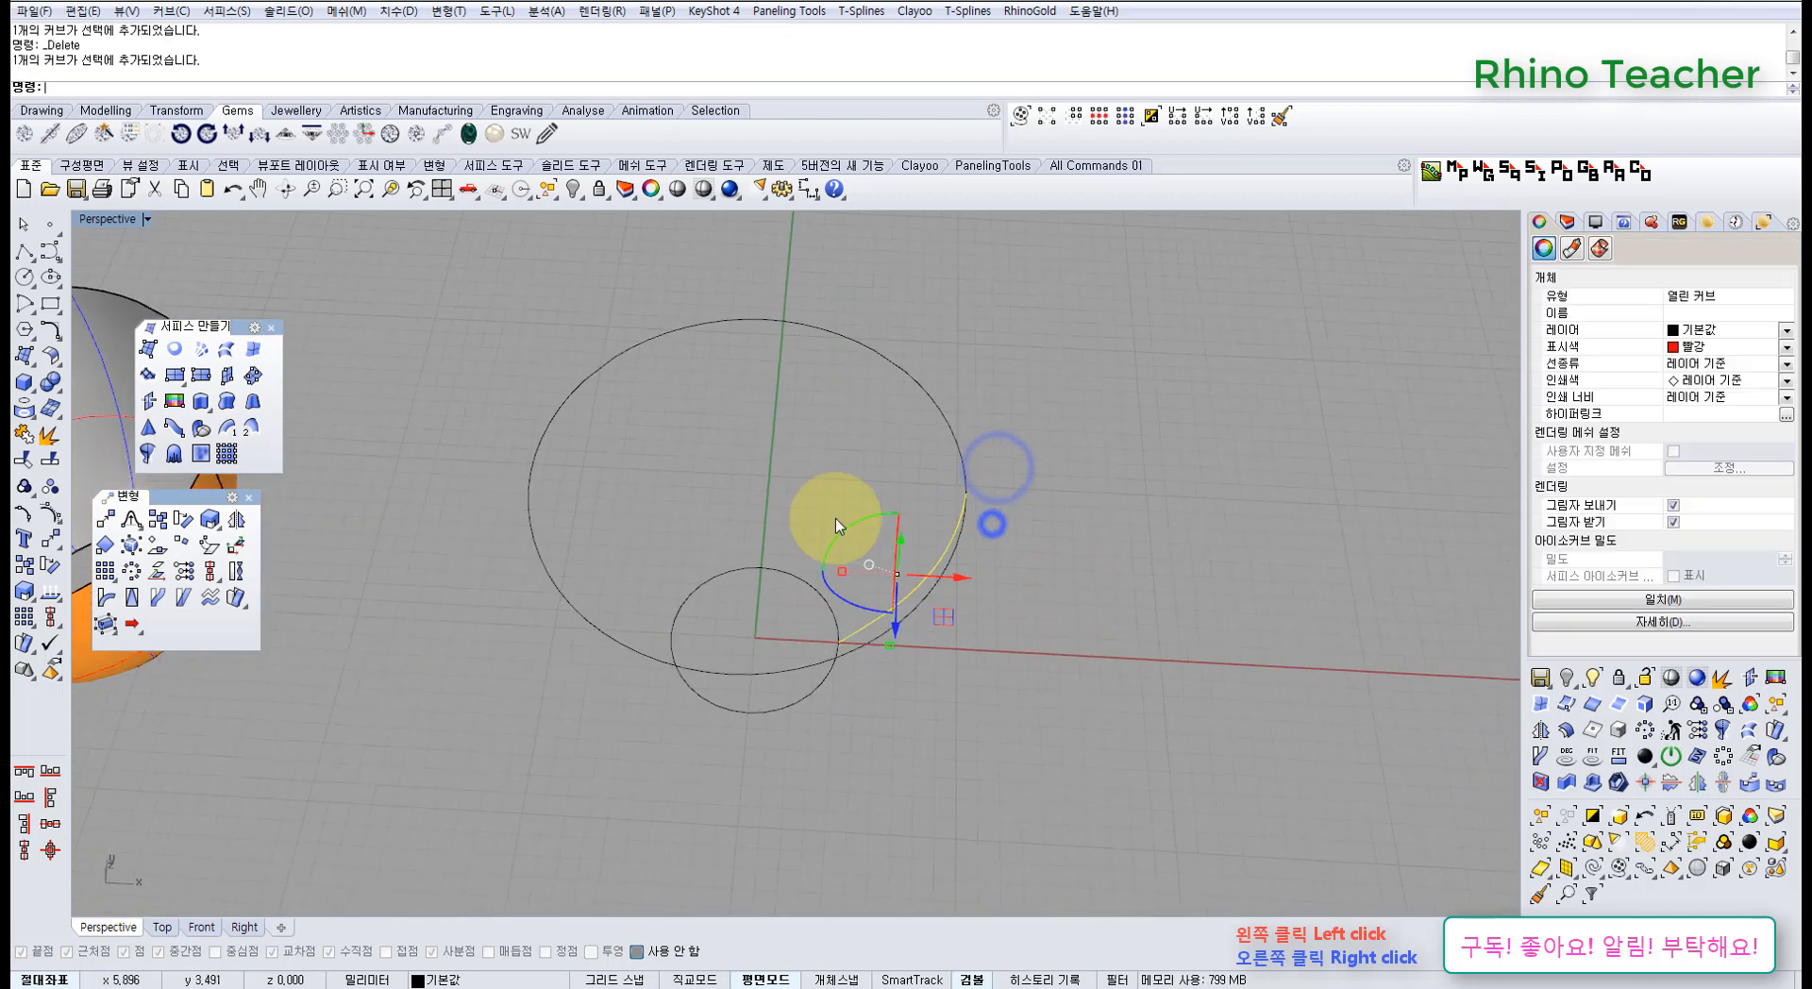
pyautogui.moveTo(797, 486); pyautogui.dragTo(882, 577, button='right')
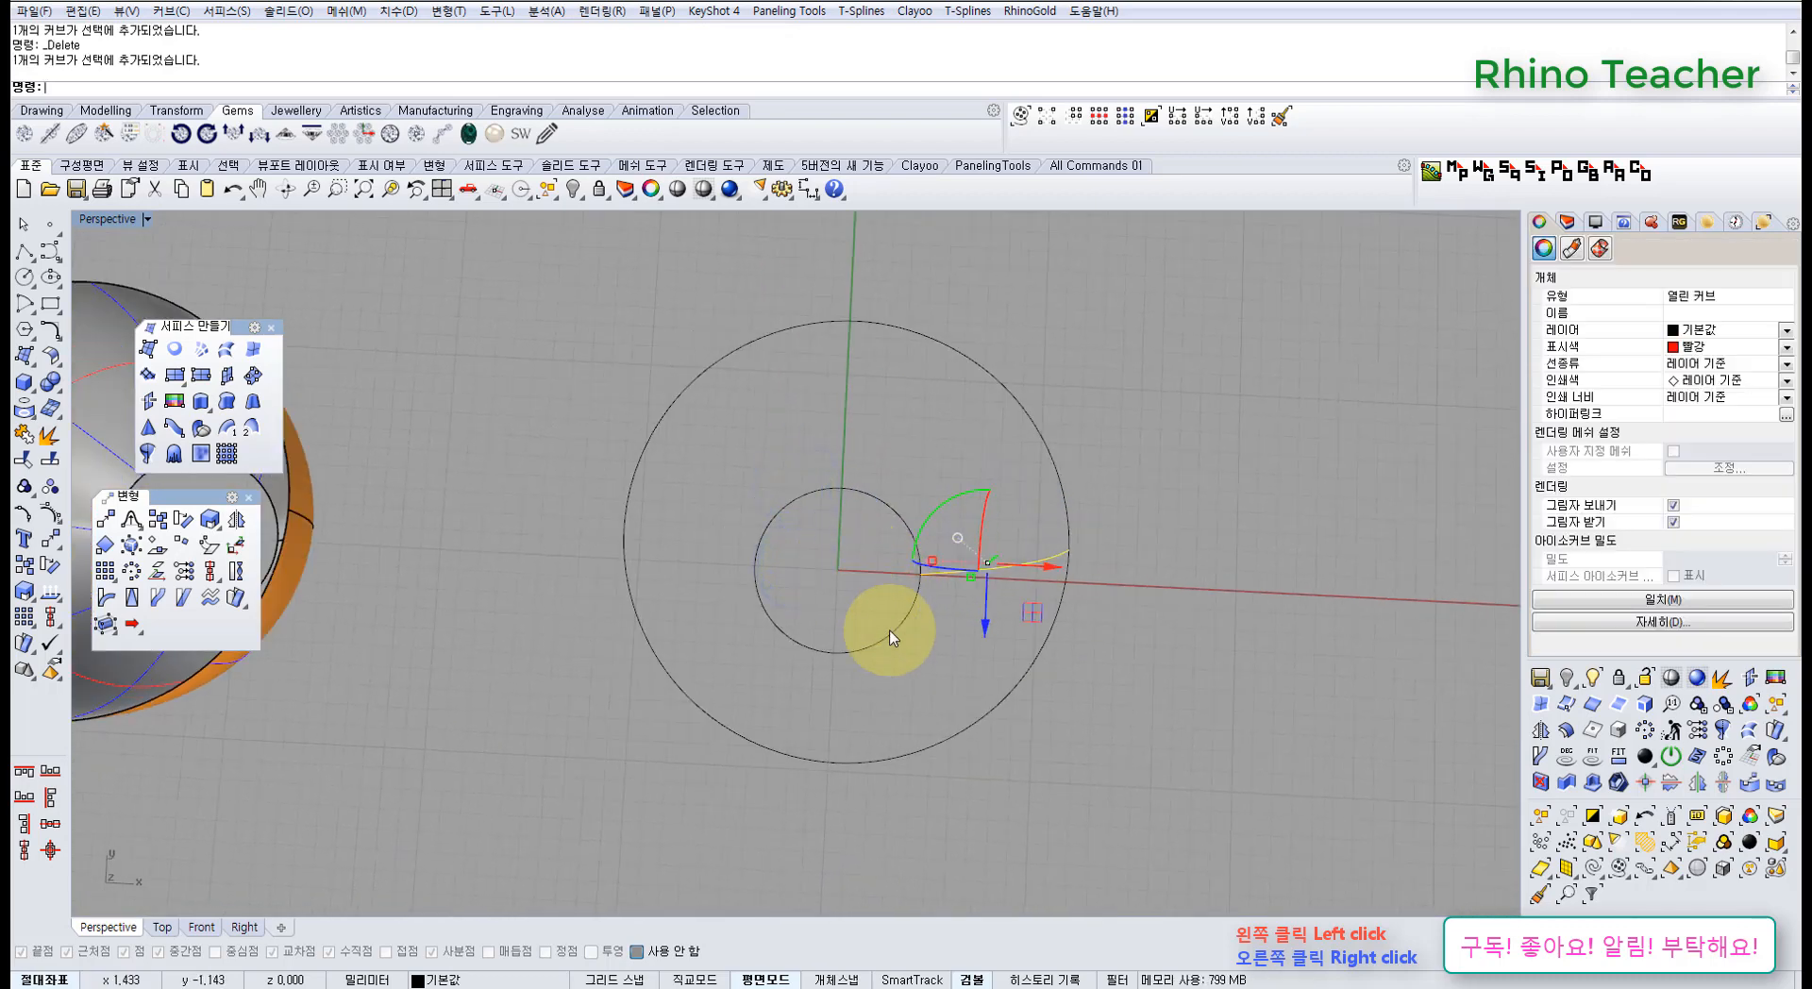
pyautogui.moveTo(893, 638); pyautogui.dragTo(834, 630, button='right')
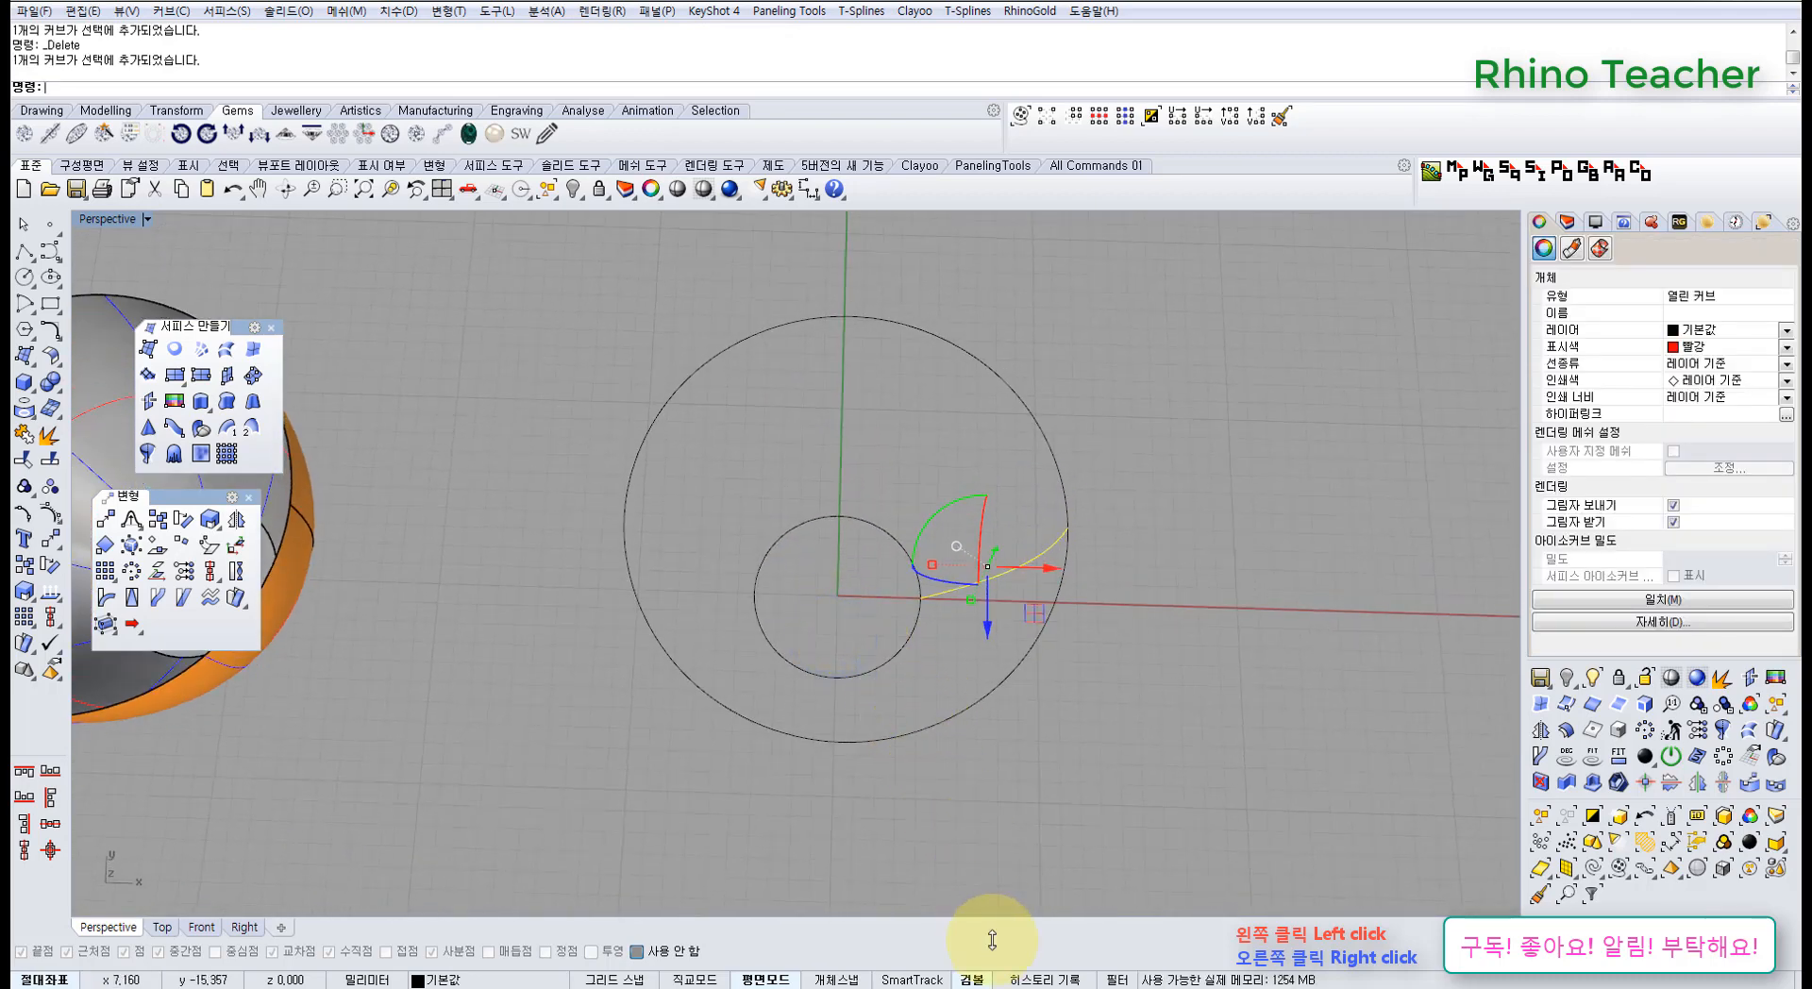
pyautogui.middleClick(800, 693)
pyautogui.click(789, 674)
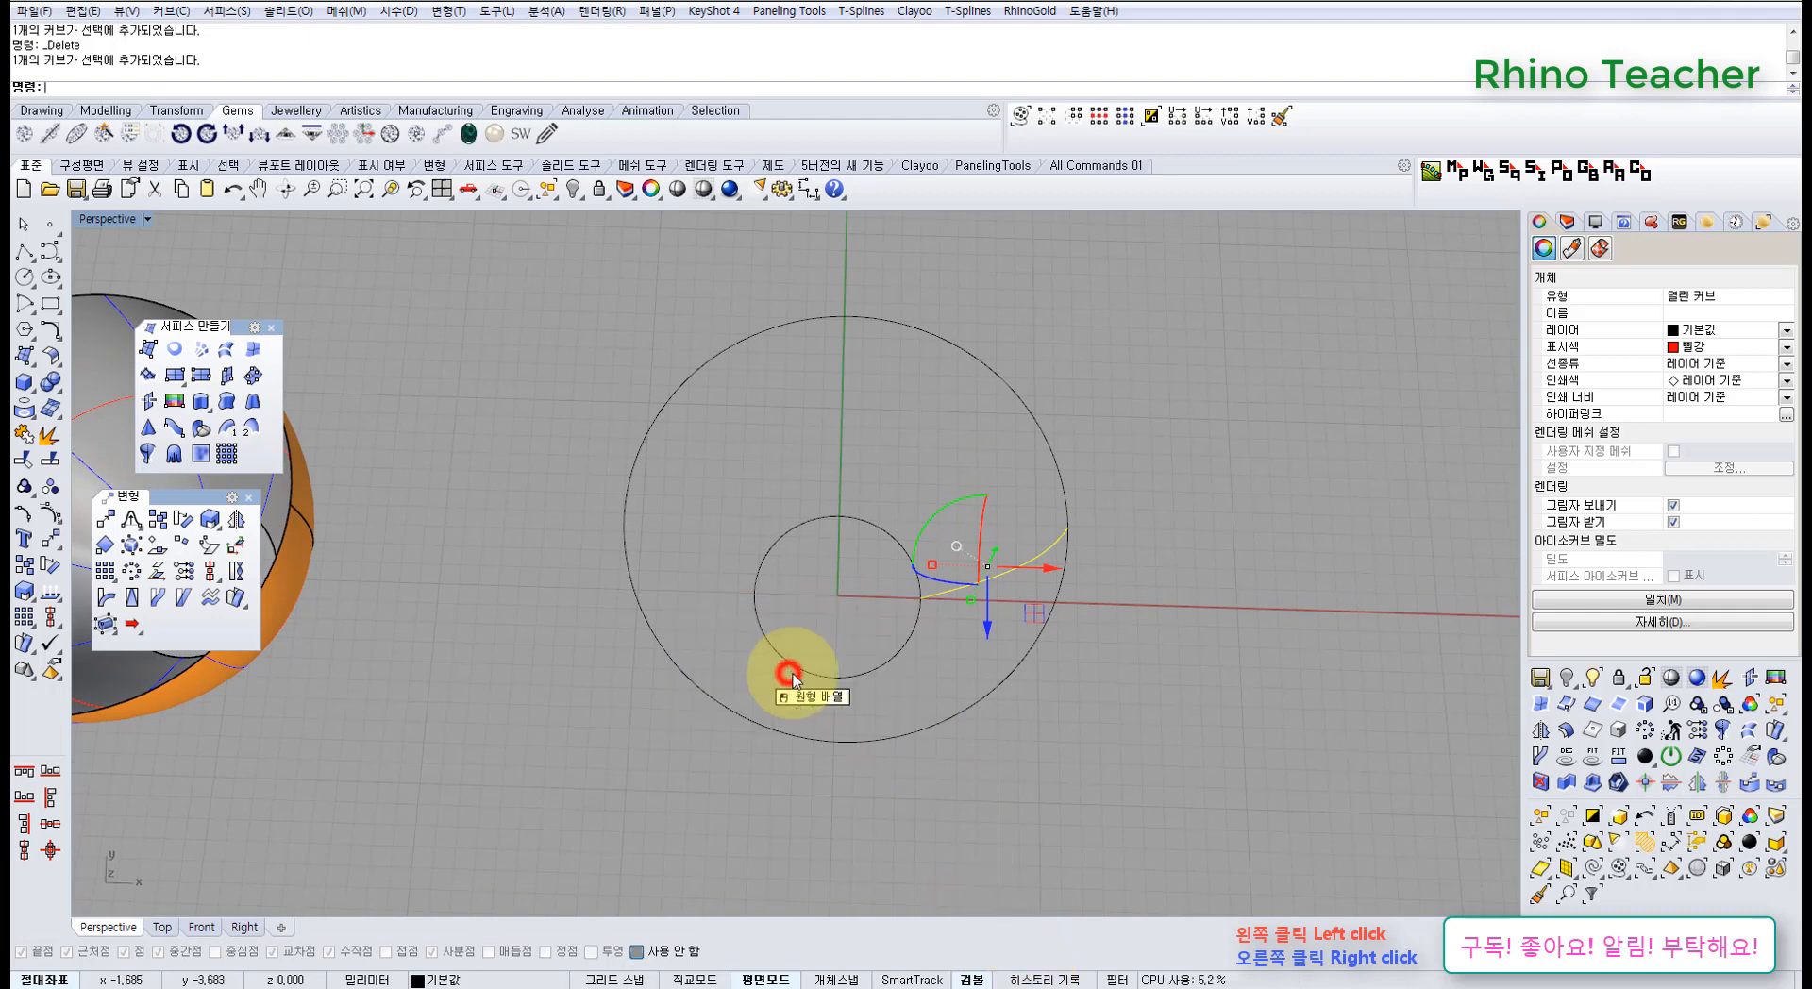
pyautogui.click(1046, 974)
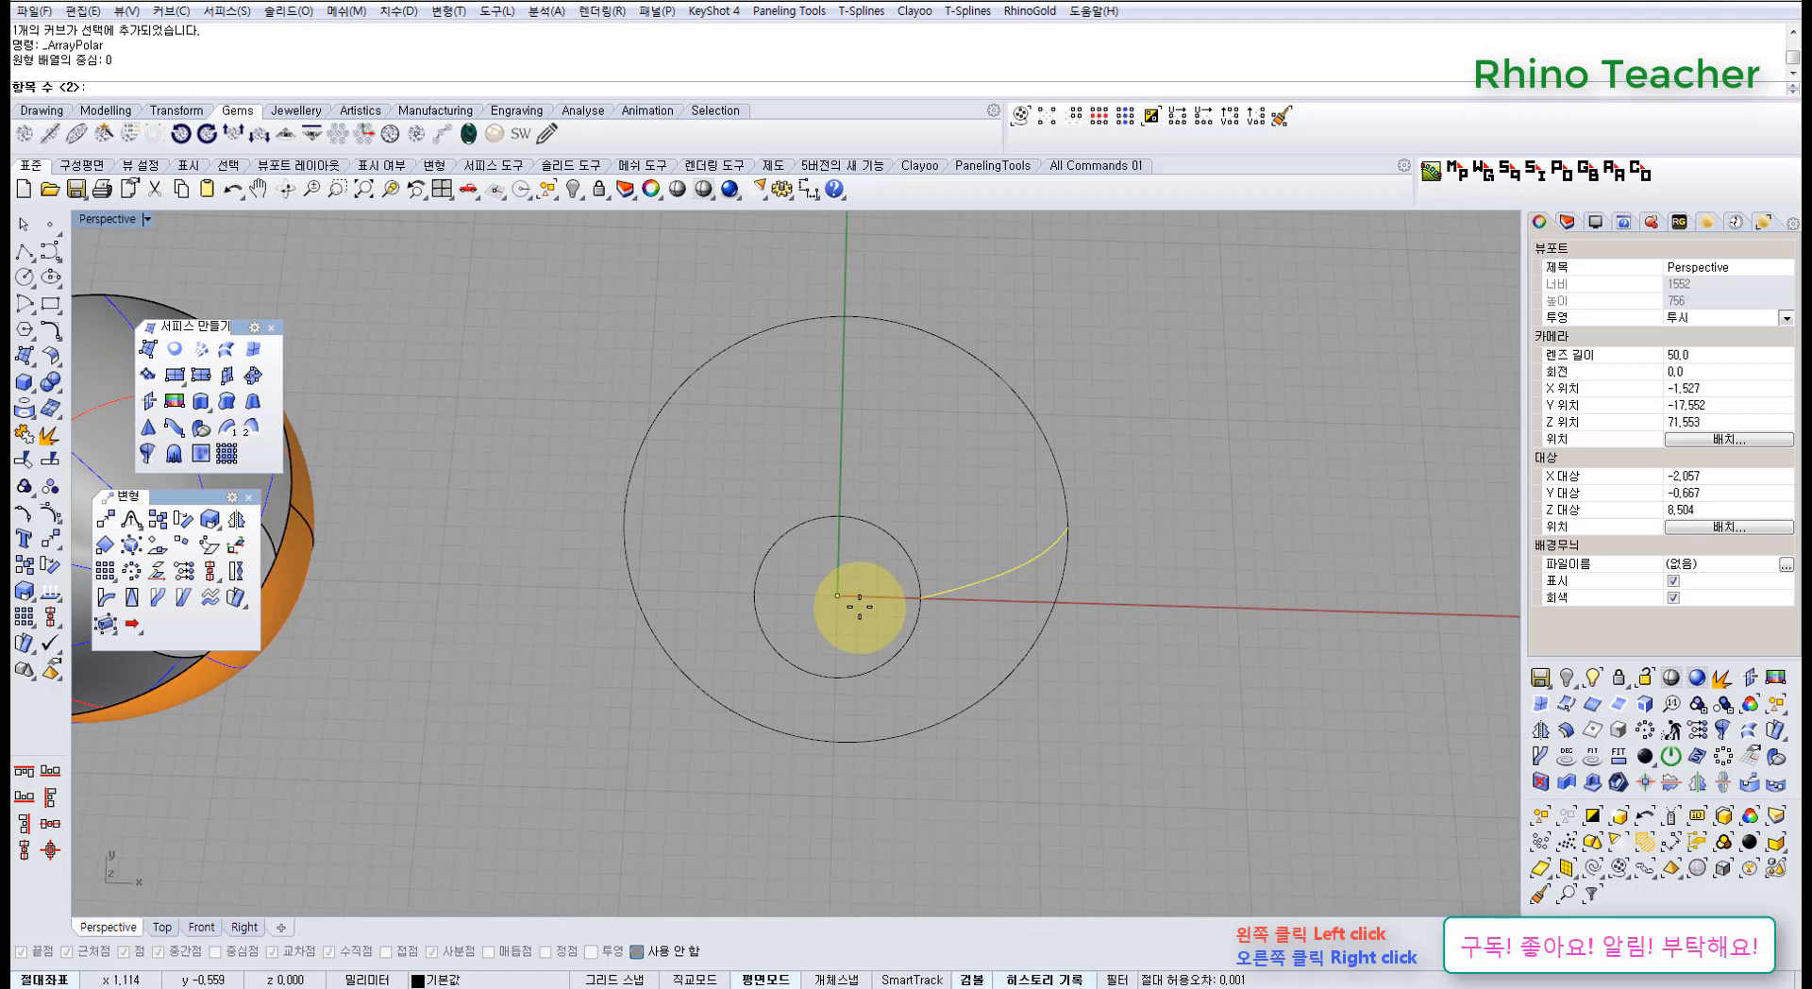
pyautogui.press('Return')
pyautogui.press('Return')
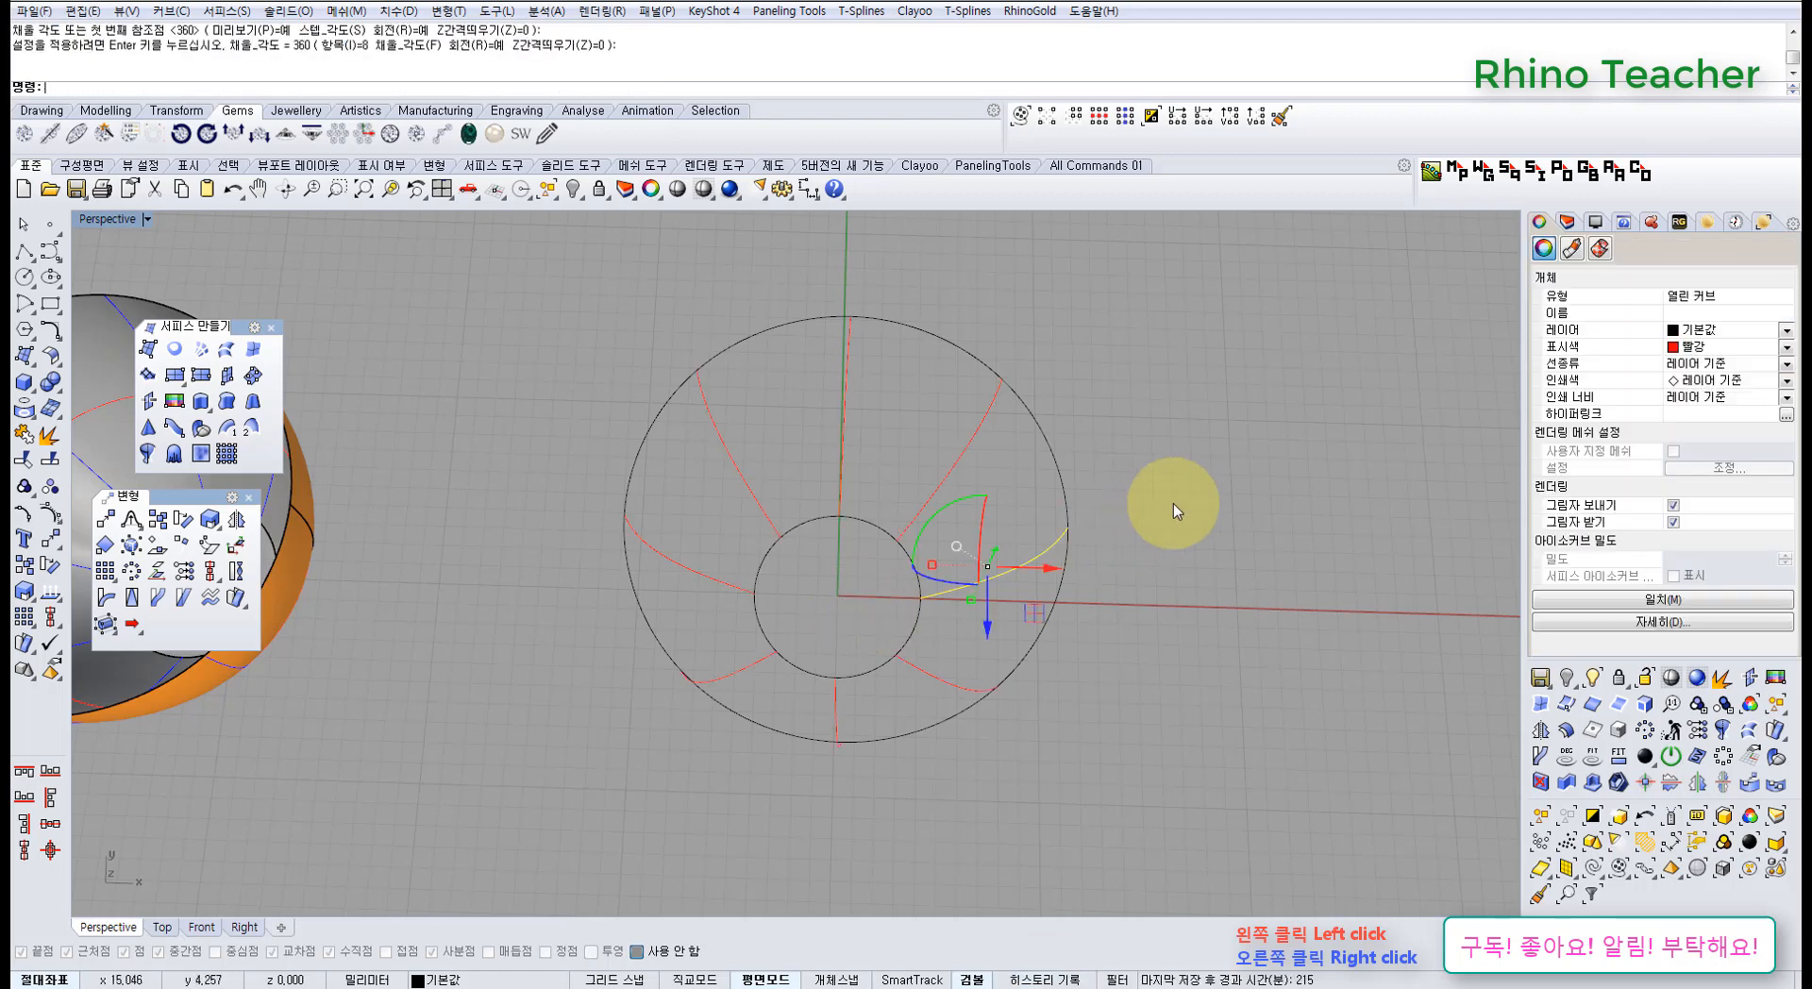
pyautogui.click(1197, 494)
# - Try a two-rail sweep using the rim and base circles as rails and the arrayed profiles as sections, and cancel it
pyautogui.moveTo(927, 723); pyautogui.dragTo(877, 518, button='right')
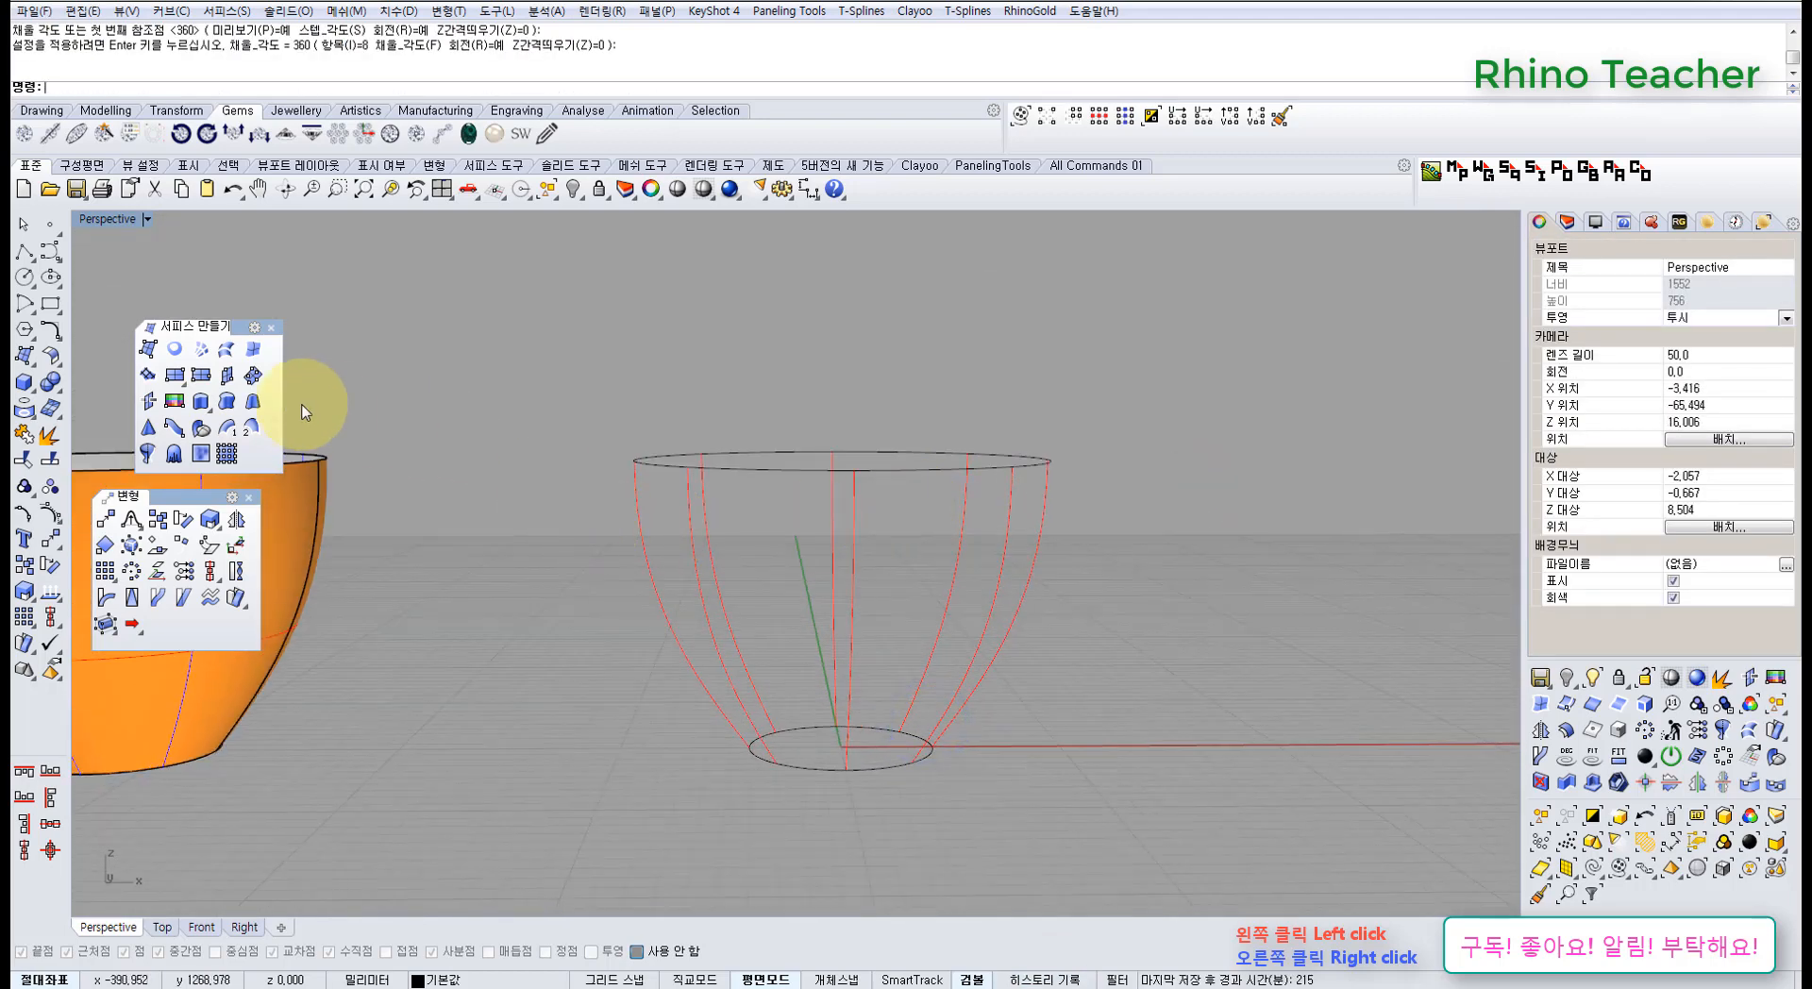
pyautogui.click(253, 425)
pyautogui.click(780, 468)
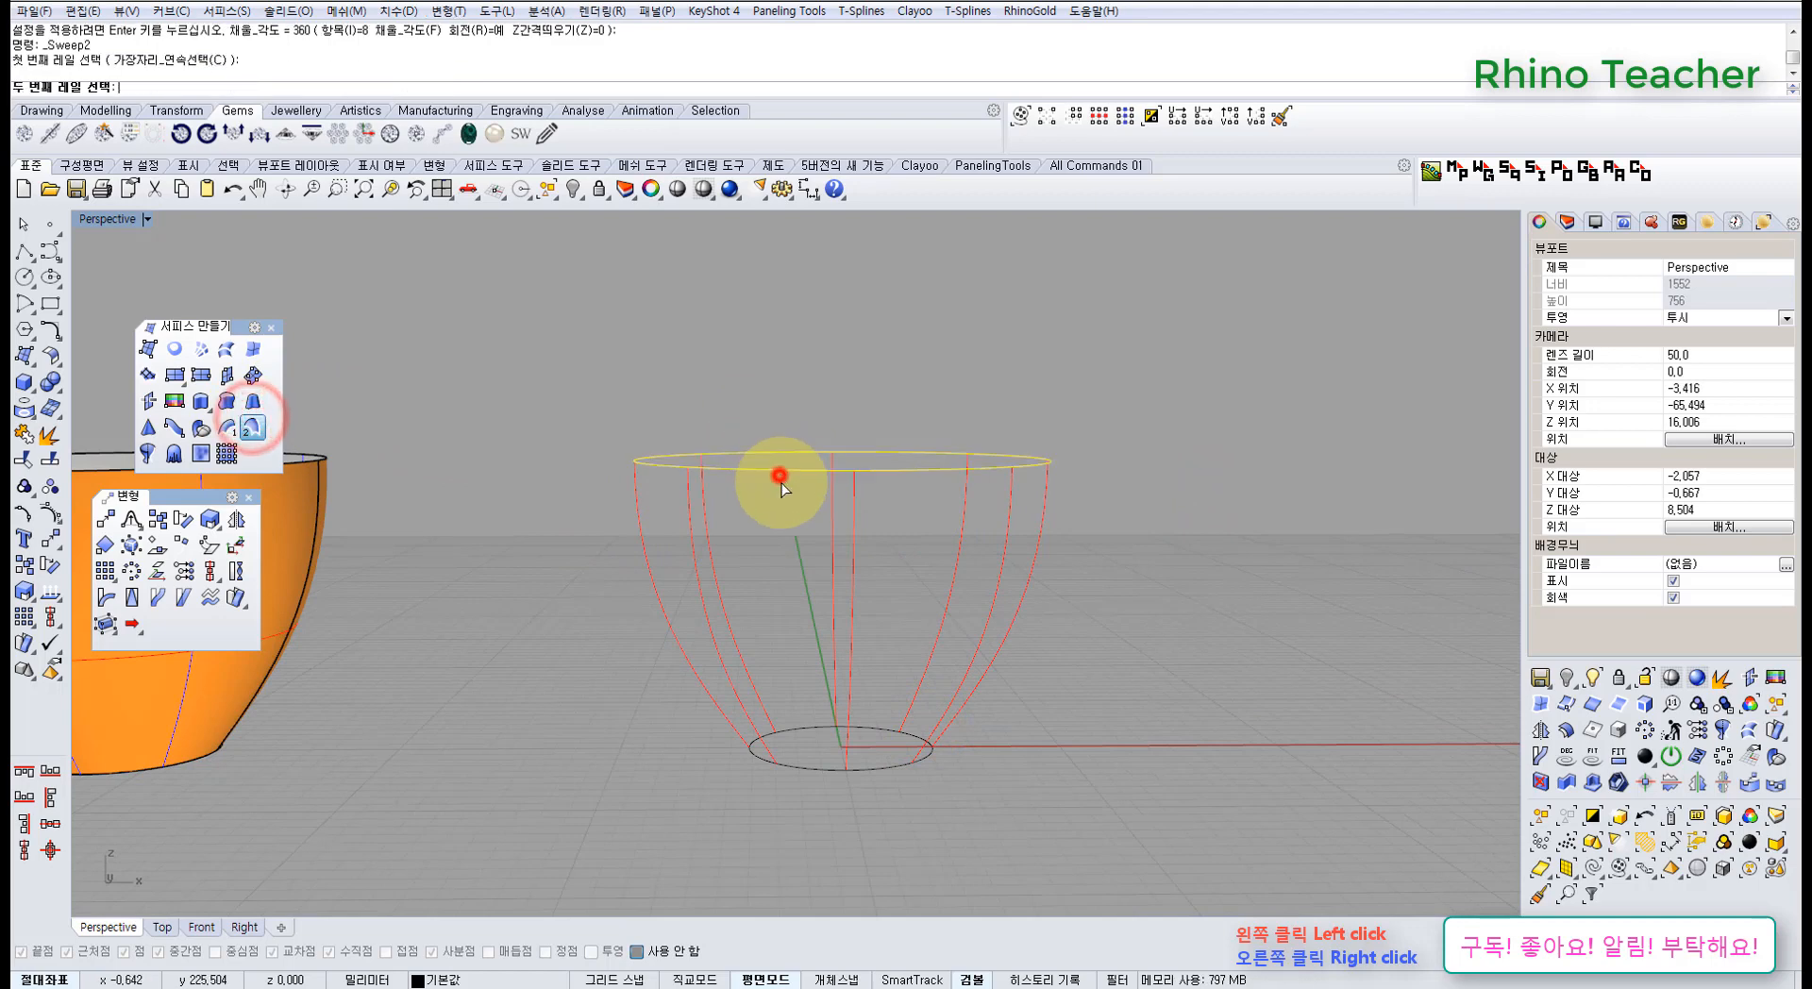
pyautogui.click(812, 768)
pyautogui.moveTo(955, 645); pyautogui.dragTo(993, 642, button='right')
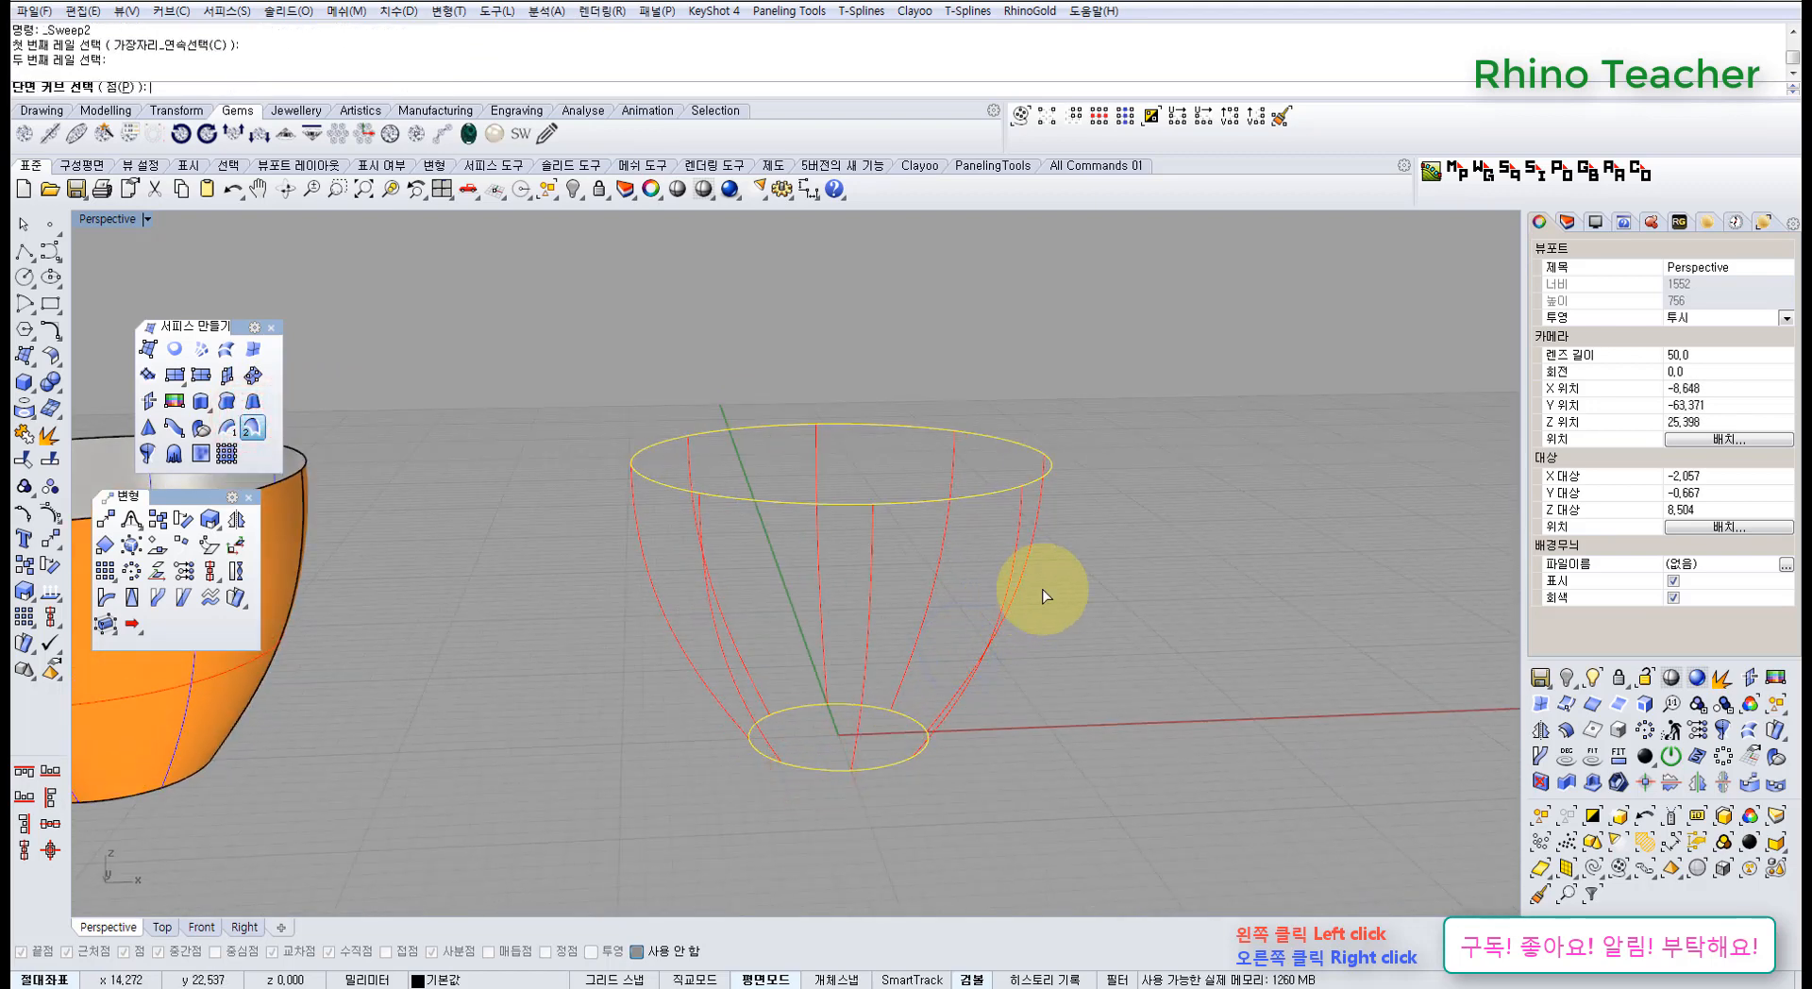
pyautogui.moveTo(1090, 591); pyautogui.dragTo(670, 600)
pyautogui.rightClick(935, 671)
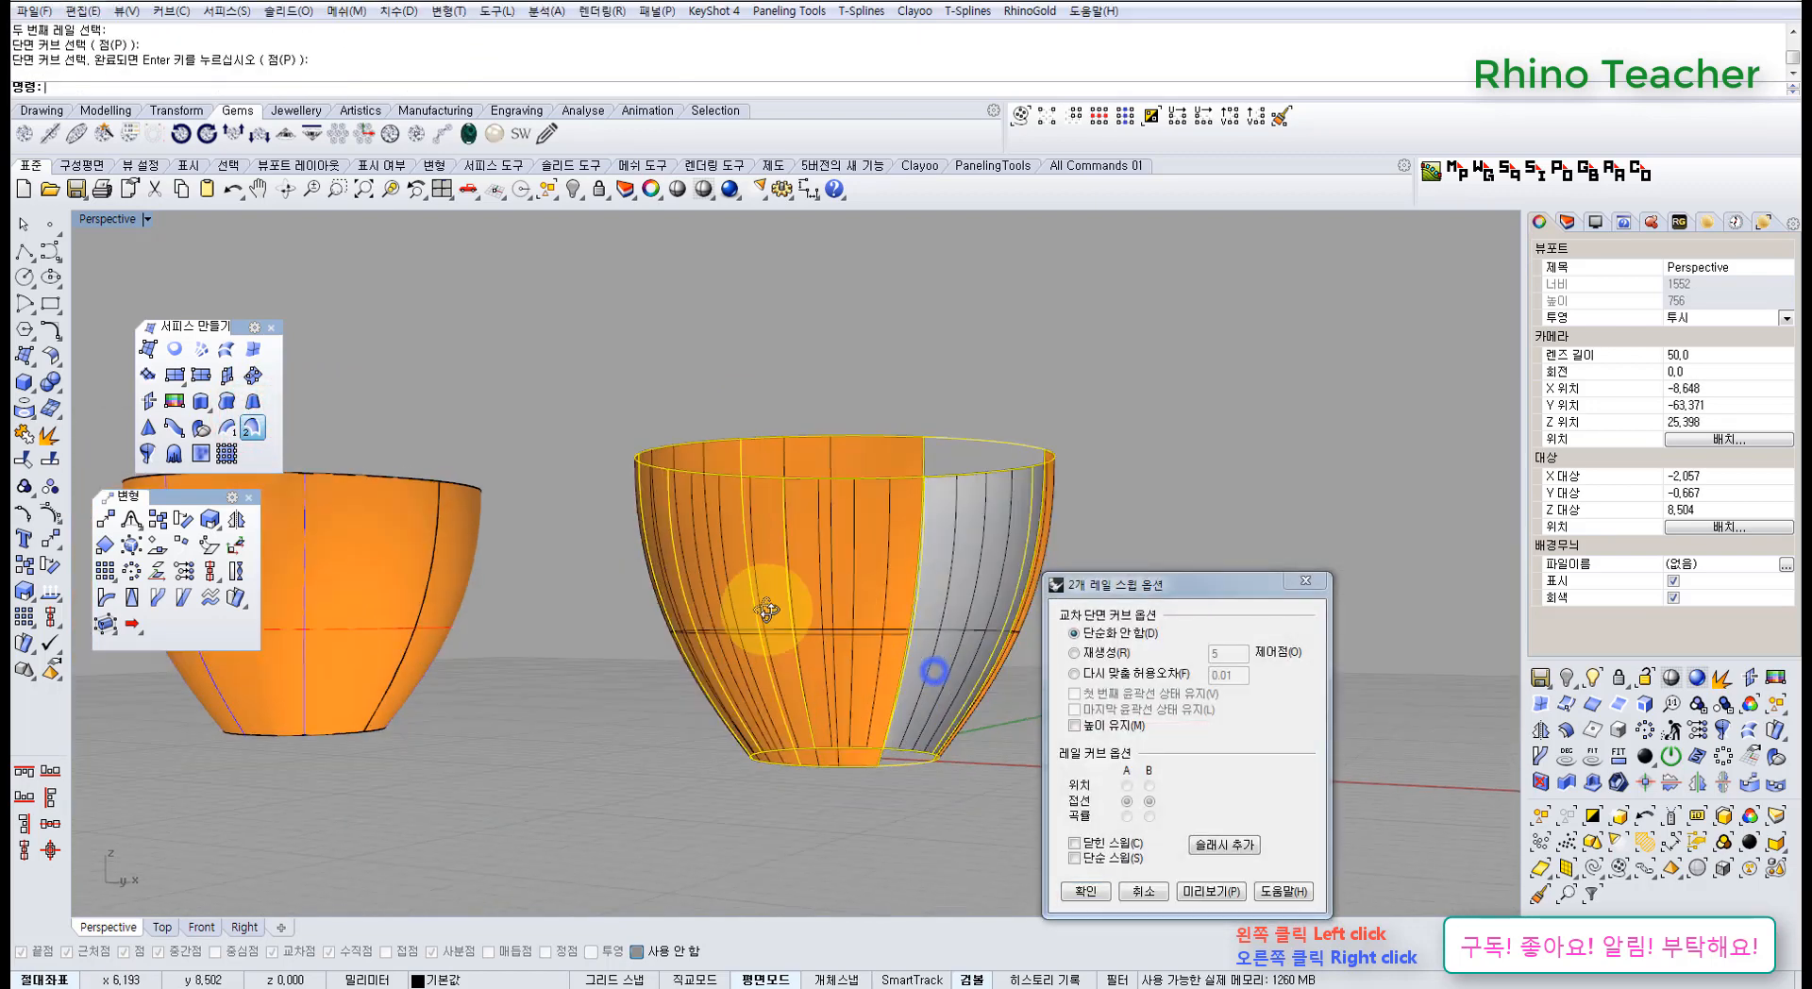
pyautogui.moveTo(766, 608); pyautogui.dragTo(987, 715, button='right')
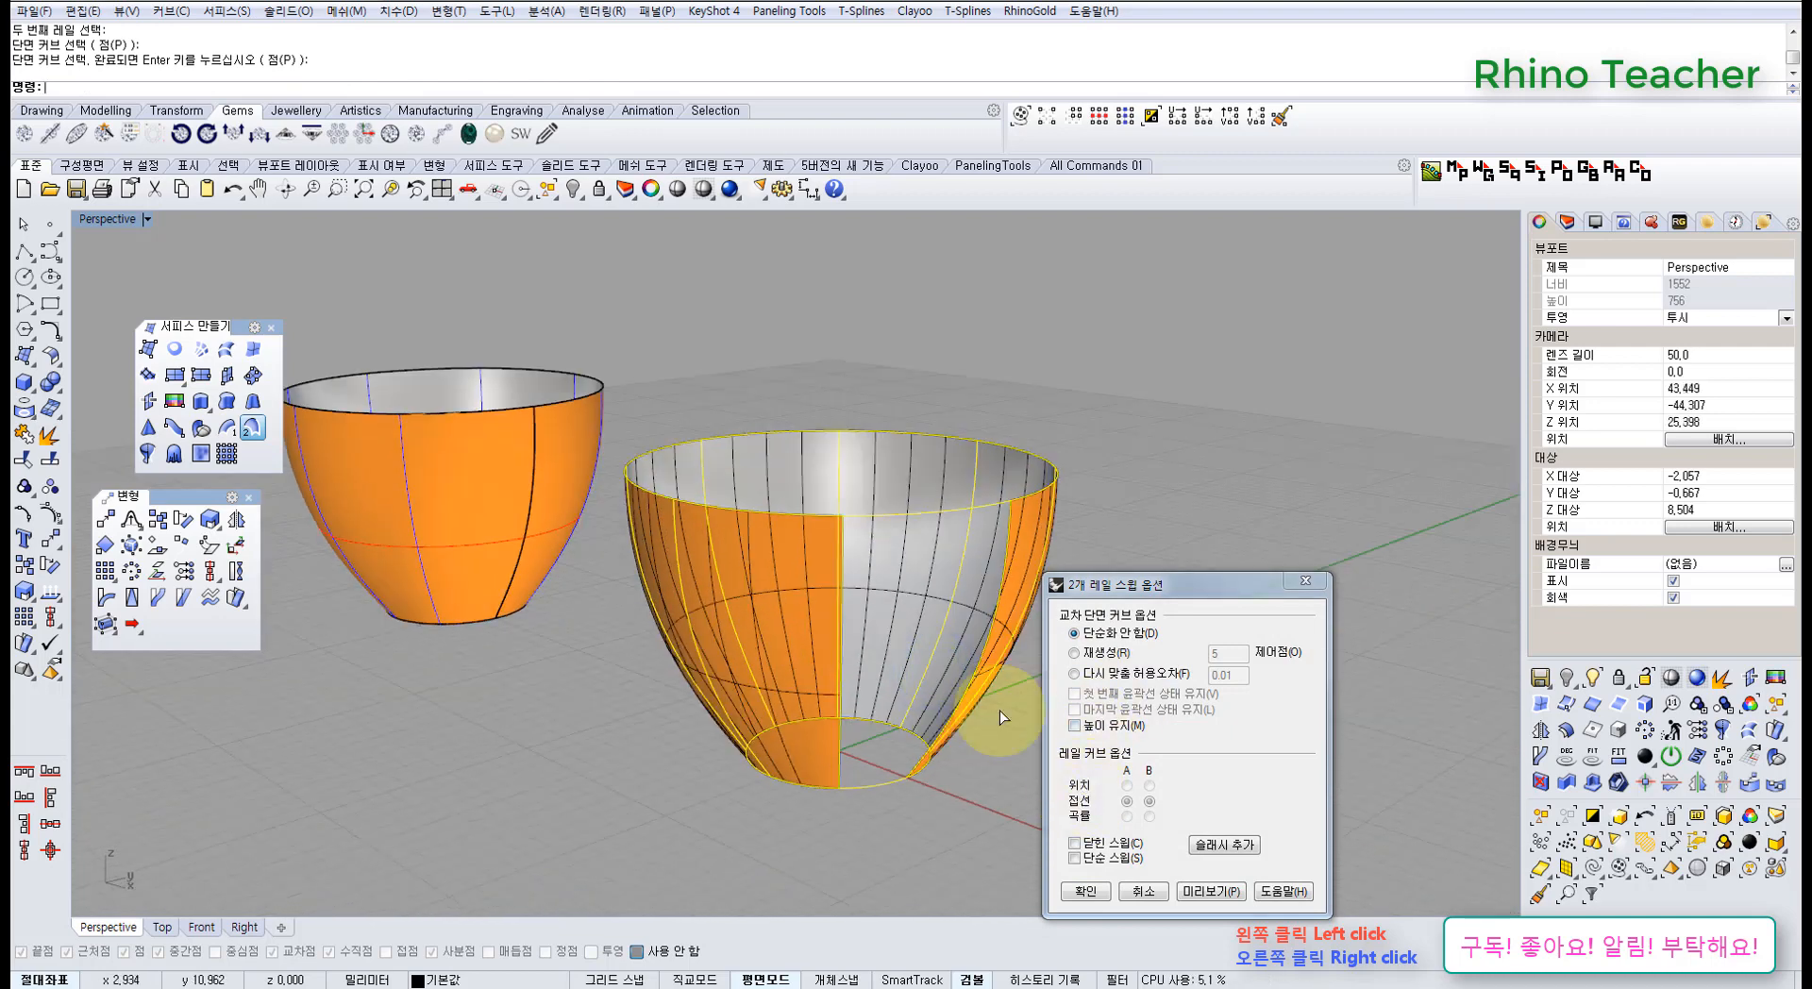
pyautogui.click(1144, 893)
pyautogui.moveTo(939, 752); pyautogui.dragTo(1113, 604, button='right')
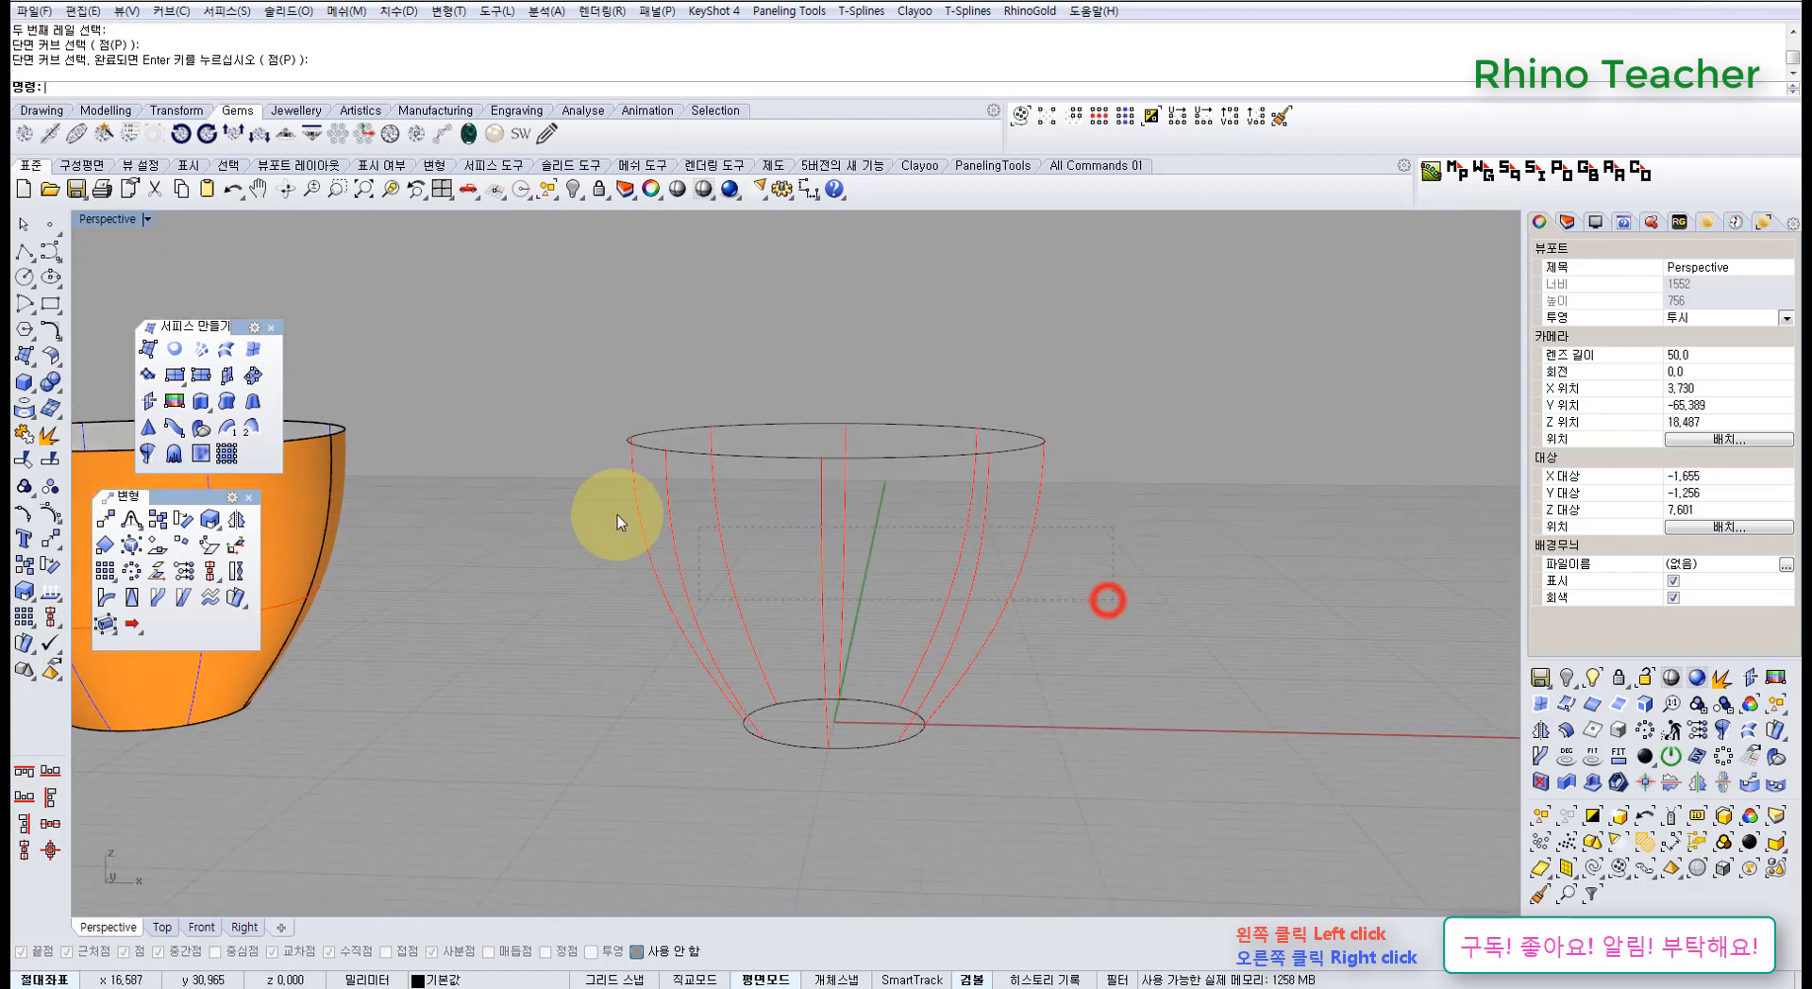
pyautogui.moveTo(617, 513); pyautogui.dragTo(609, 513)
pyautogui.moveTo(833, 520); pyautogui.dragTo(783, 524, button='right')
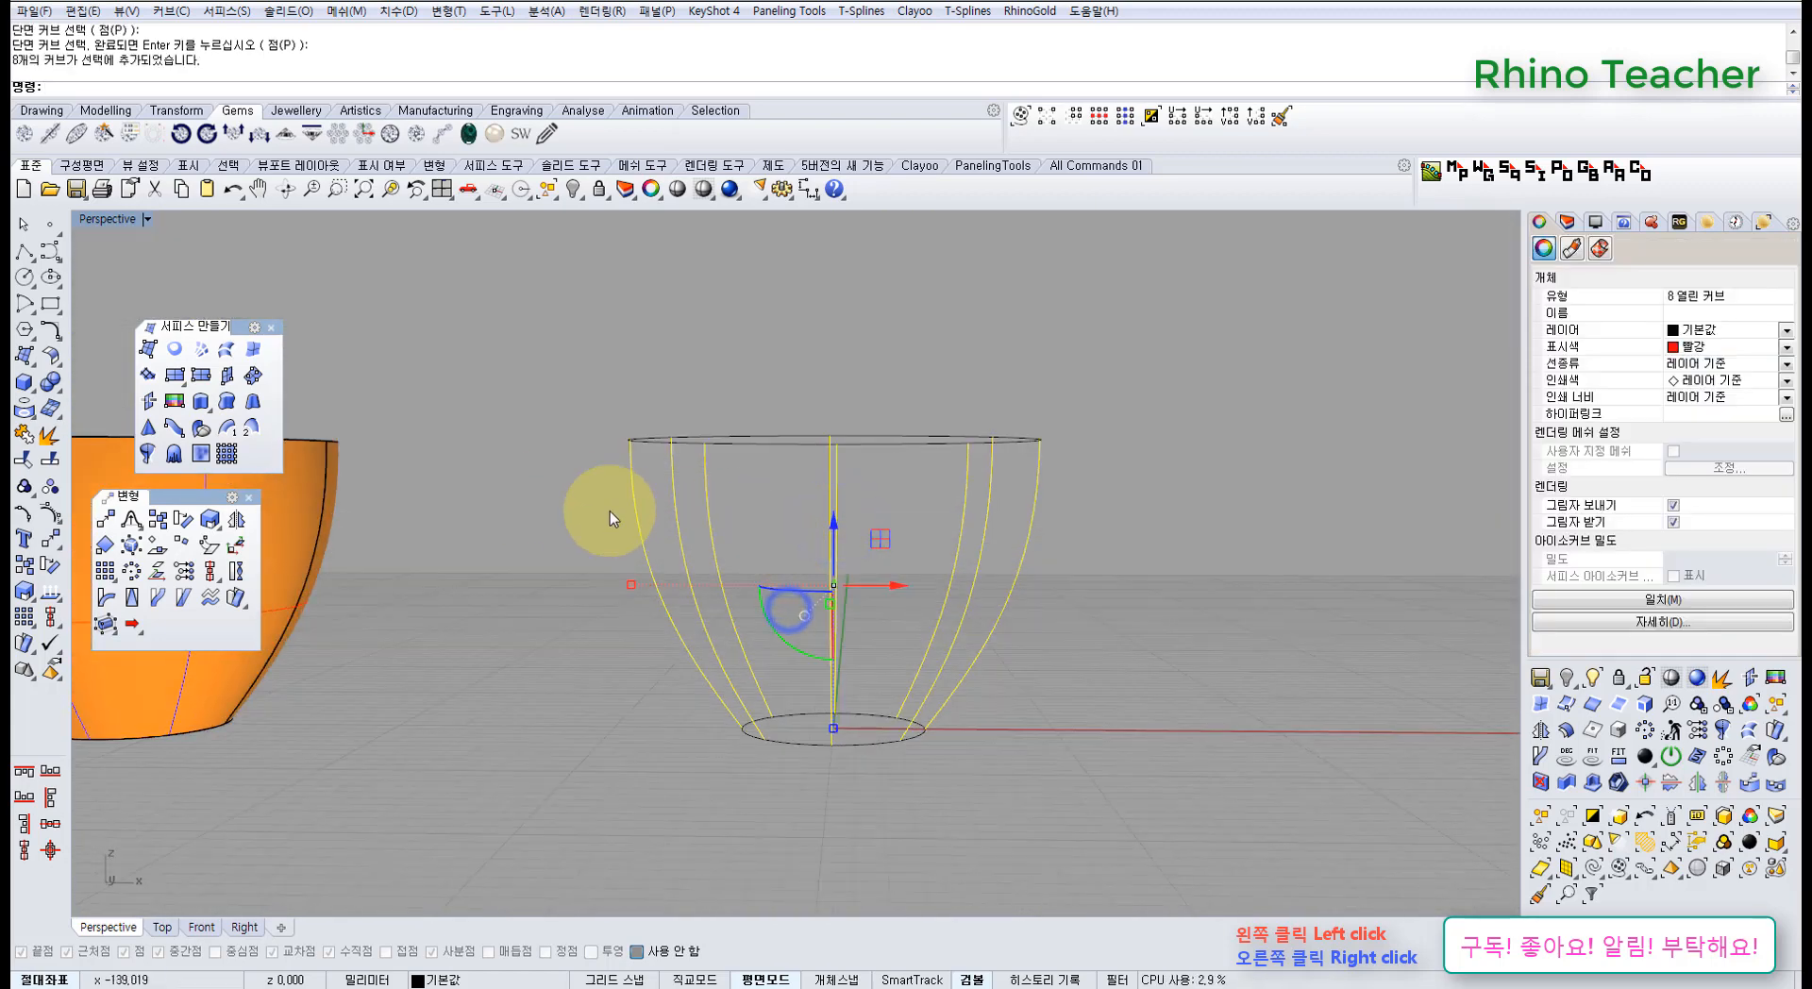
pyautogui.moveTo(935, 618); pyautogui.dragTo(923, 658, button='right')
pyautogui.click(1133, 717)
# - Delete the base and rim circles, keeping only the eight arrayed profile curves
pyautogui.click(881, 740)
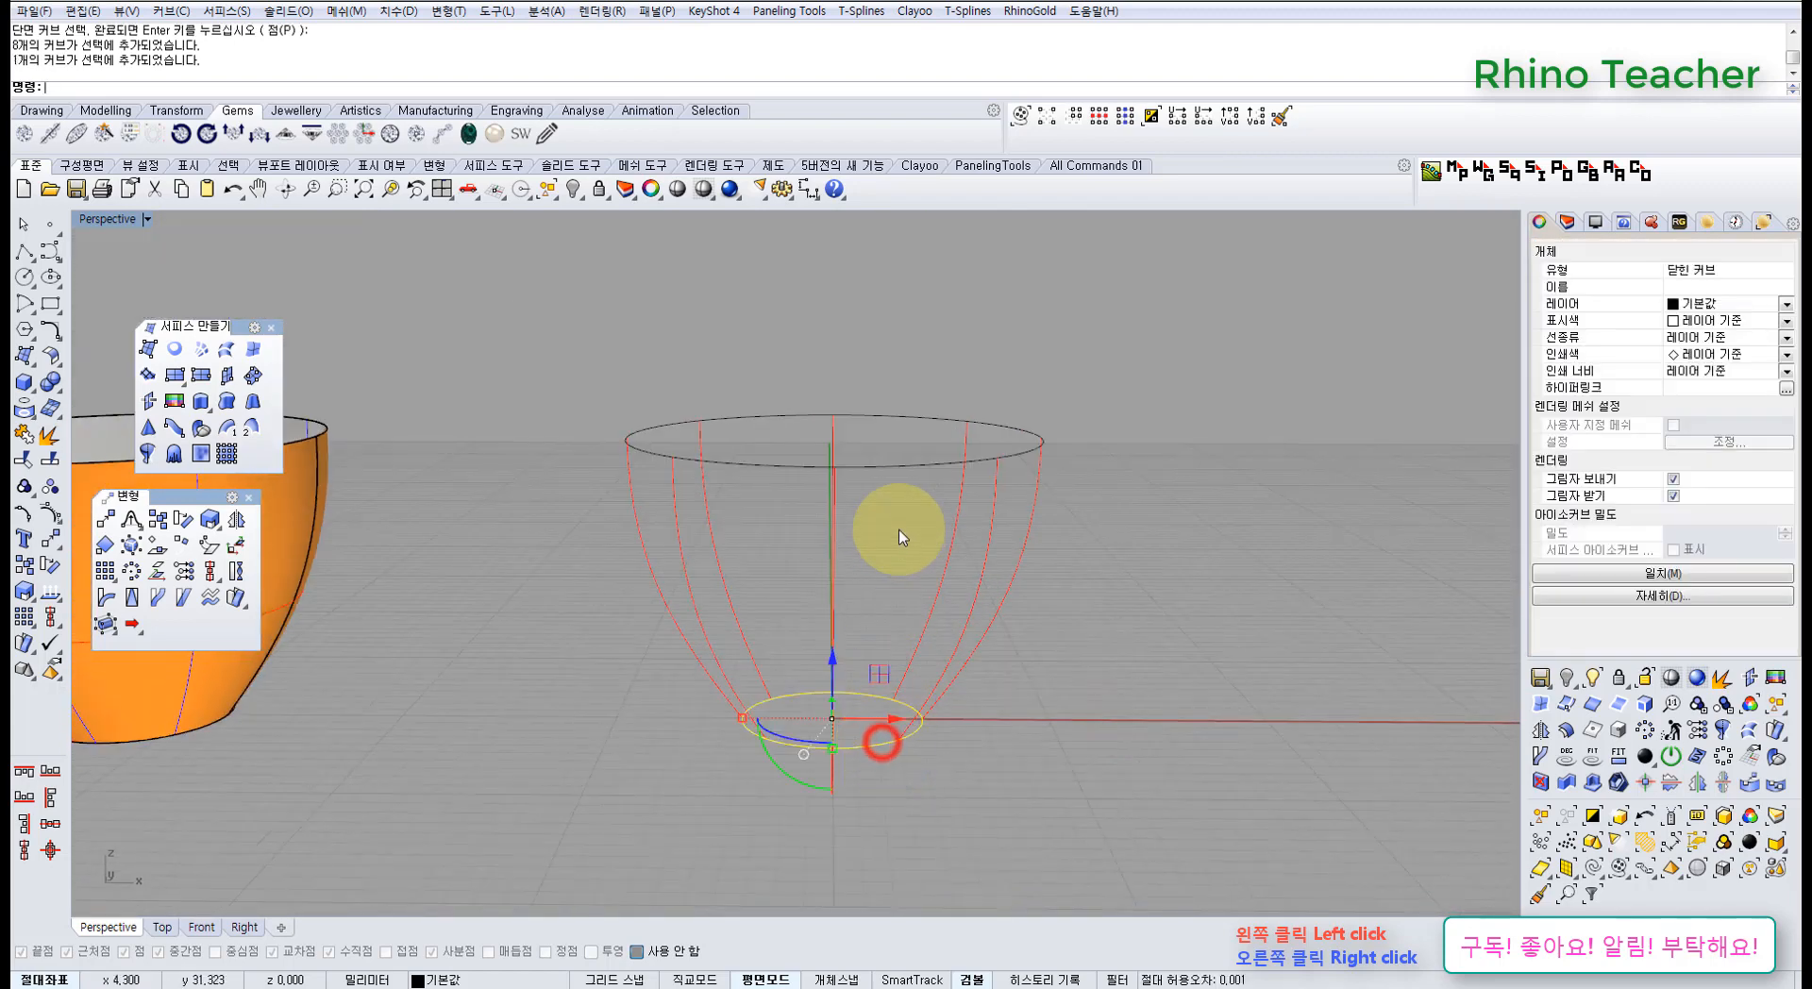
pyautogui.keyDown('shift'); pyautogui.click(898, 468); pyautogui.keyUp('shift')
pyautogui.moveTo(916, 495); pyautogui.dragTo(886, 532, button='right')
pyautogui.press('Delete')
pyautogui.moveTo(831, 651); pyautogui.dragTo(833, 577, button='right')
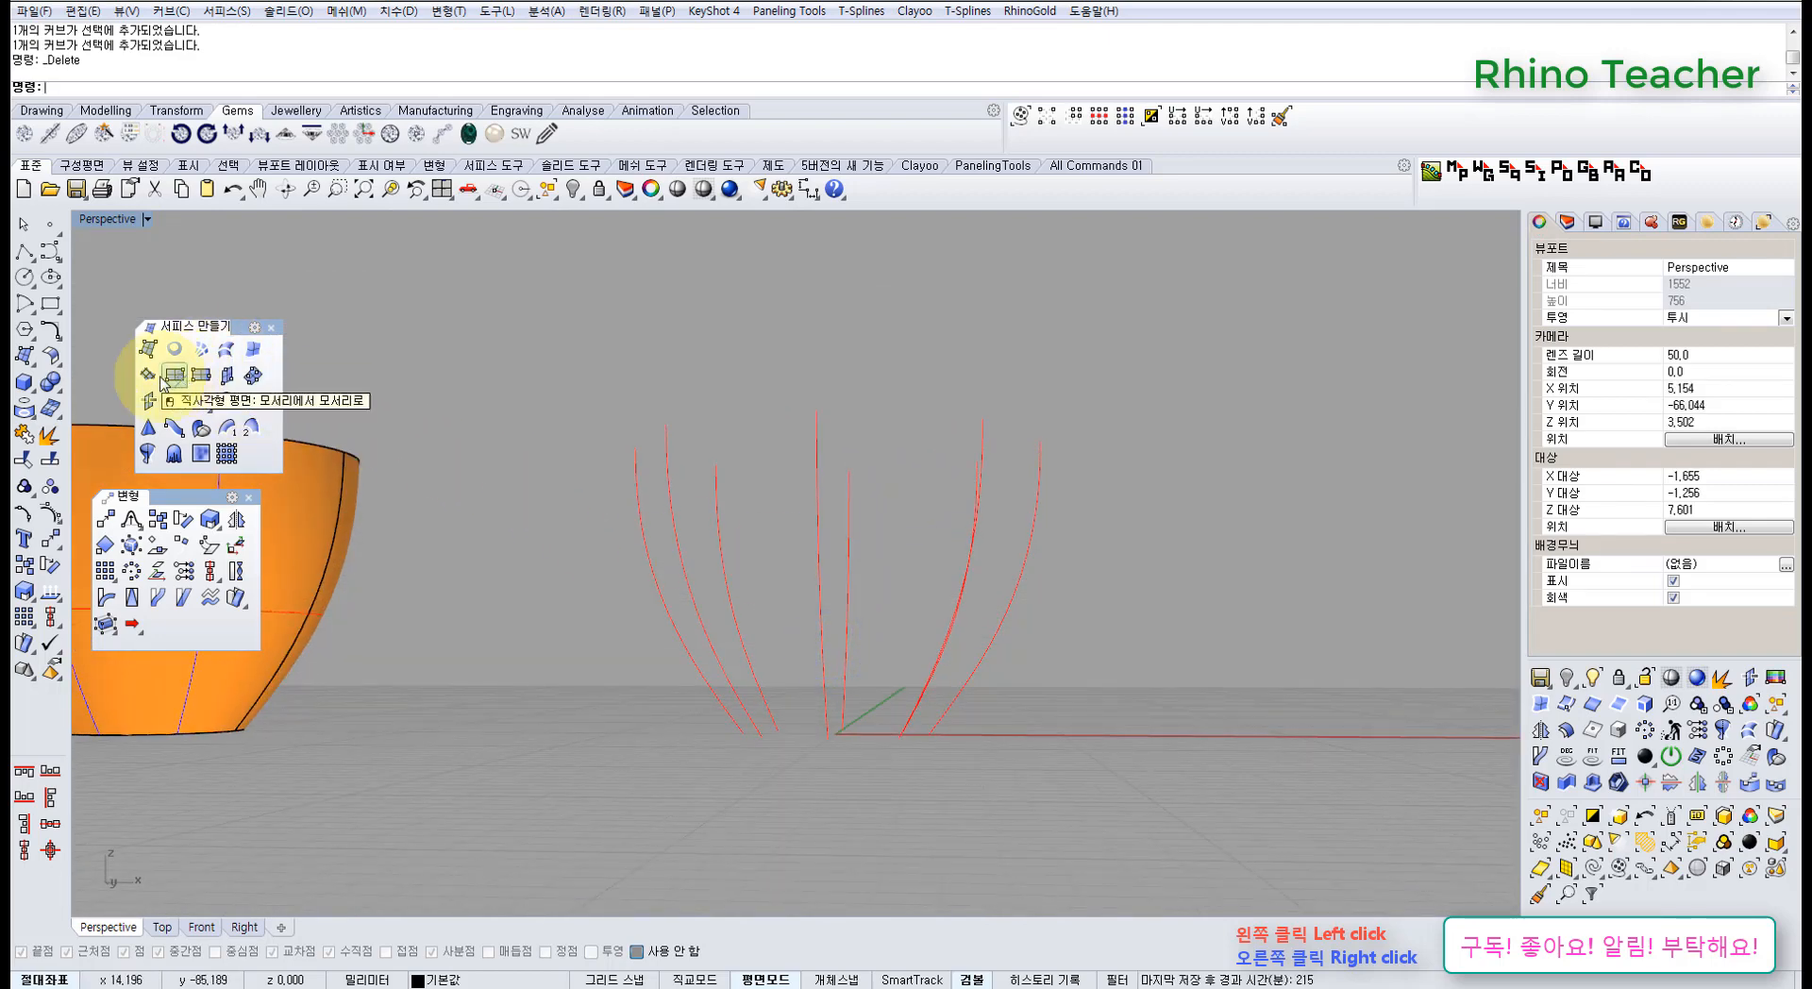
# - Loft the eight arrayed profile curves into a closed bowl surface using the Normal style, without simplifying the section curves
pyautogui.click(200, 350)
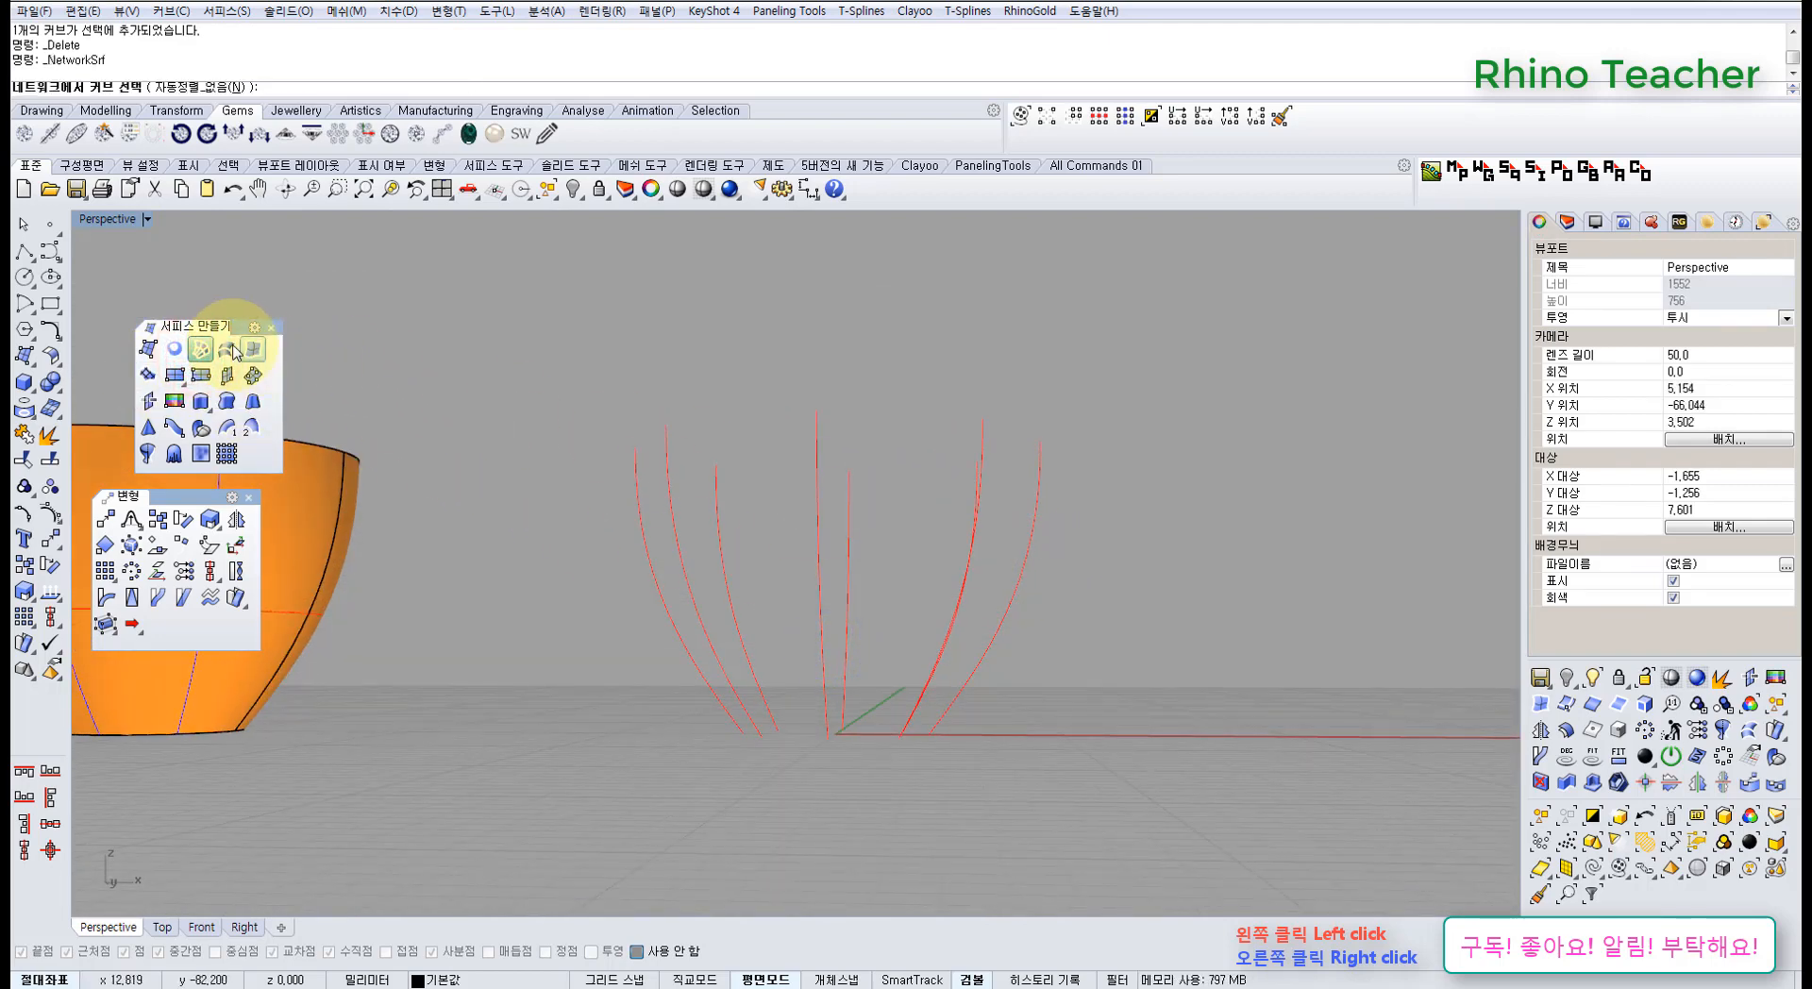
pyautogui.click(230, 347)
pyautogui.moveTo(1130, 564); pyautogui.dragTo(609, 465)
pyautogui.rightClick(612, 466)
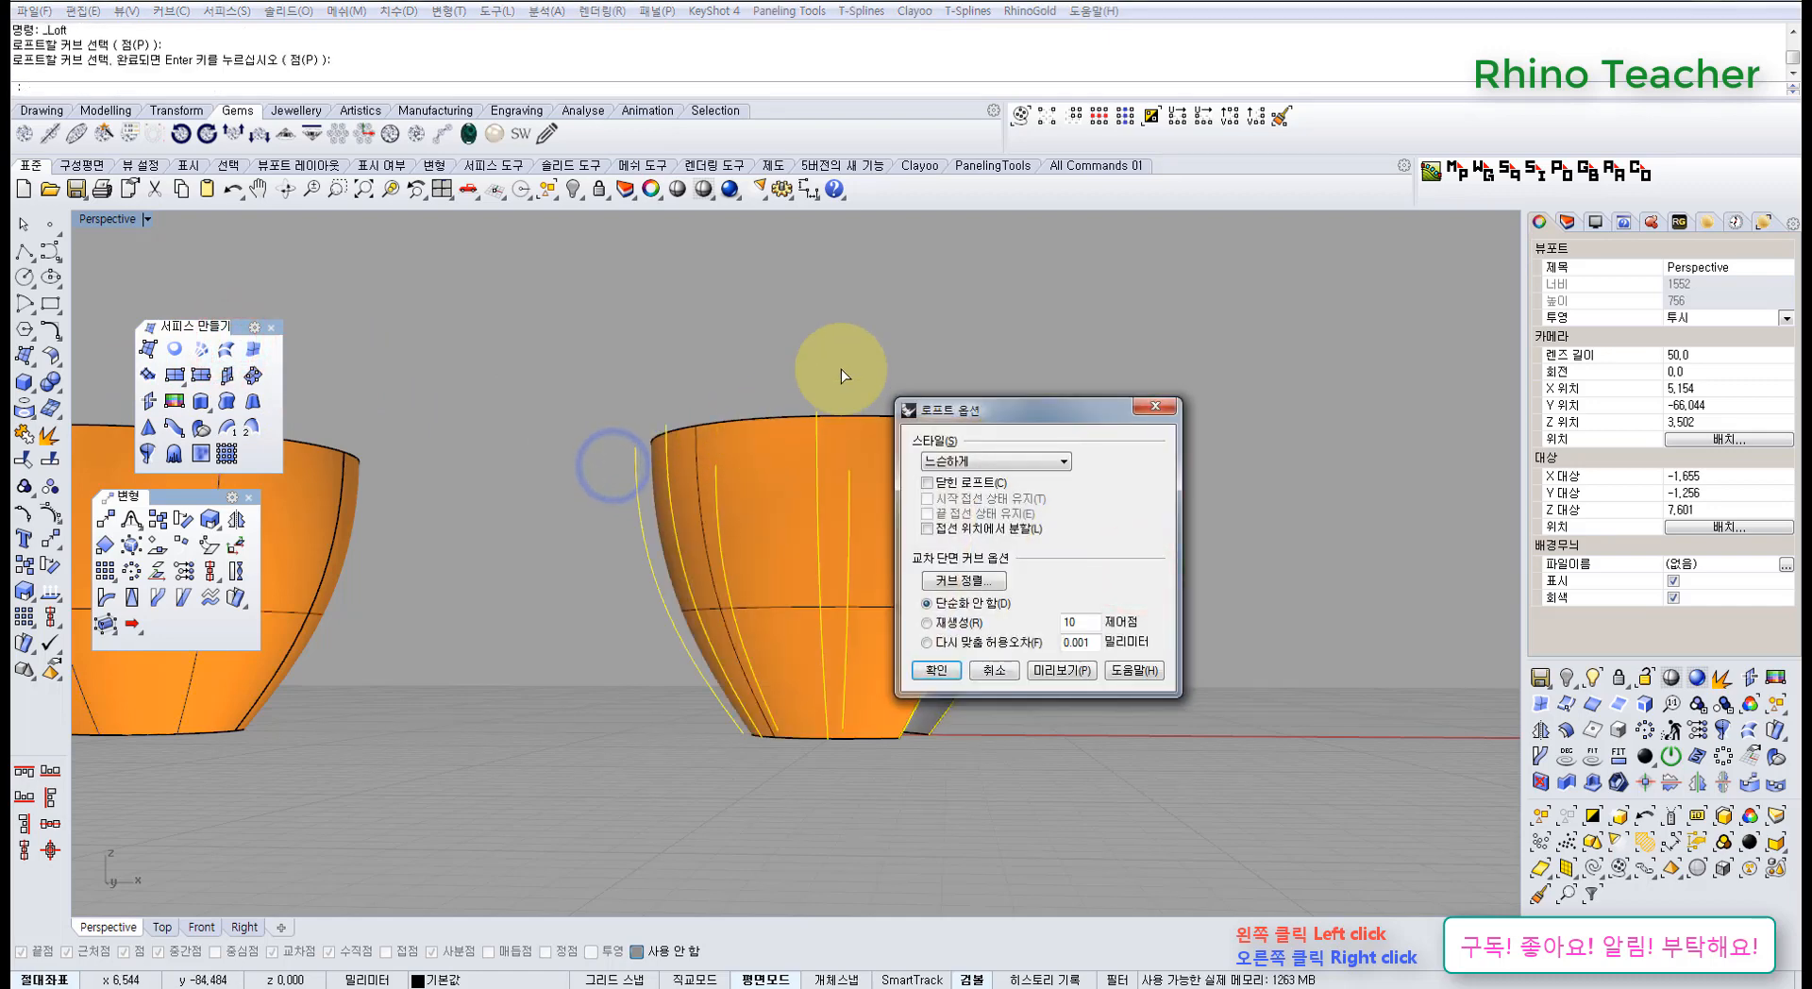
pyautogui.moveTo(991, 412); pyautogui.dragTo(1175, 417)
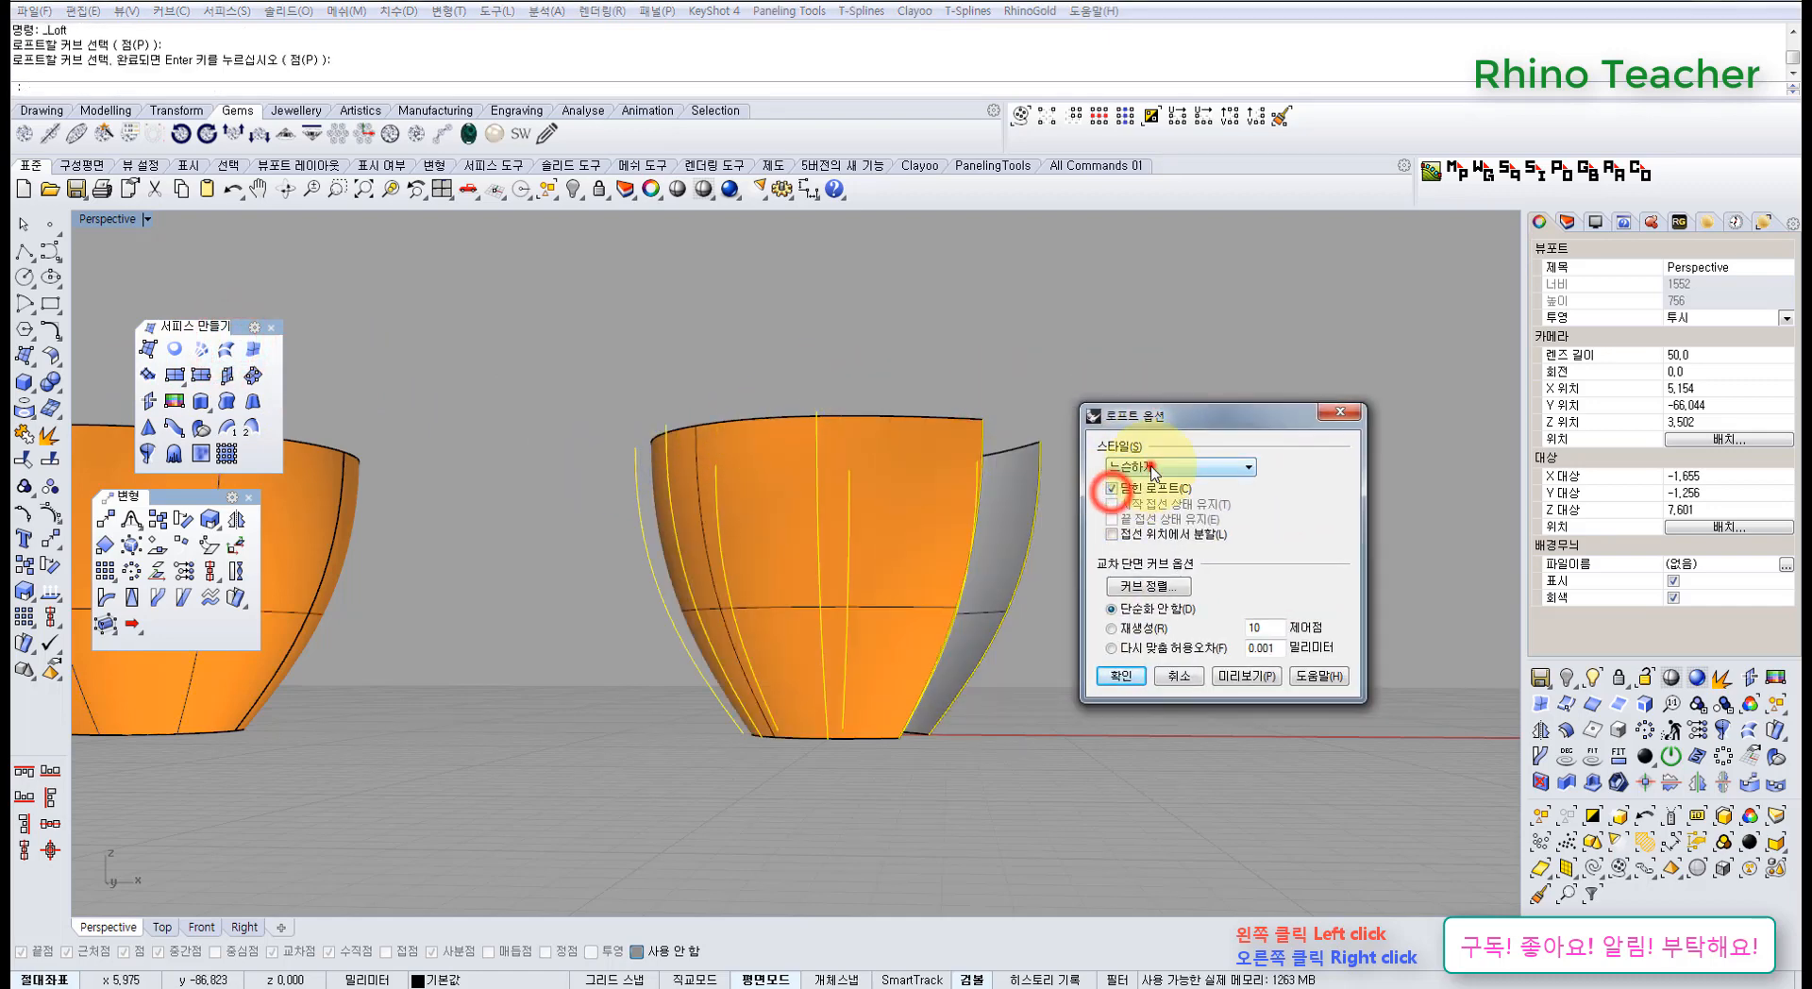
pyautogui.click(1153, 467)
pyautogui.click(1133, 481)
pyautogui.click(1244, 677)
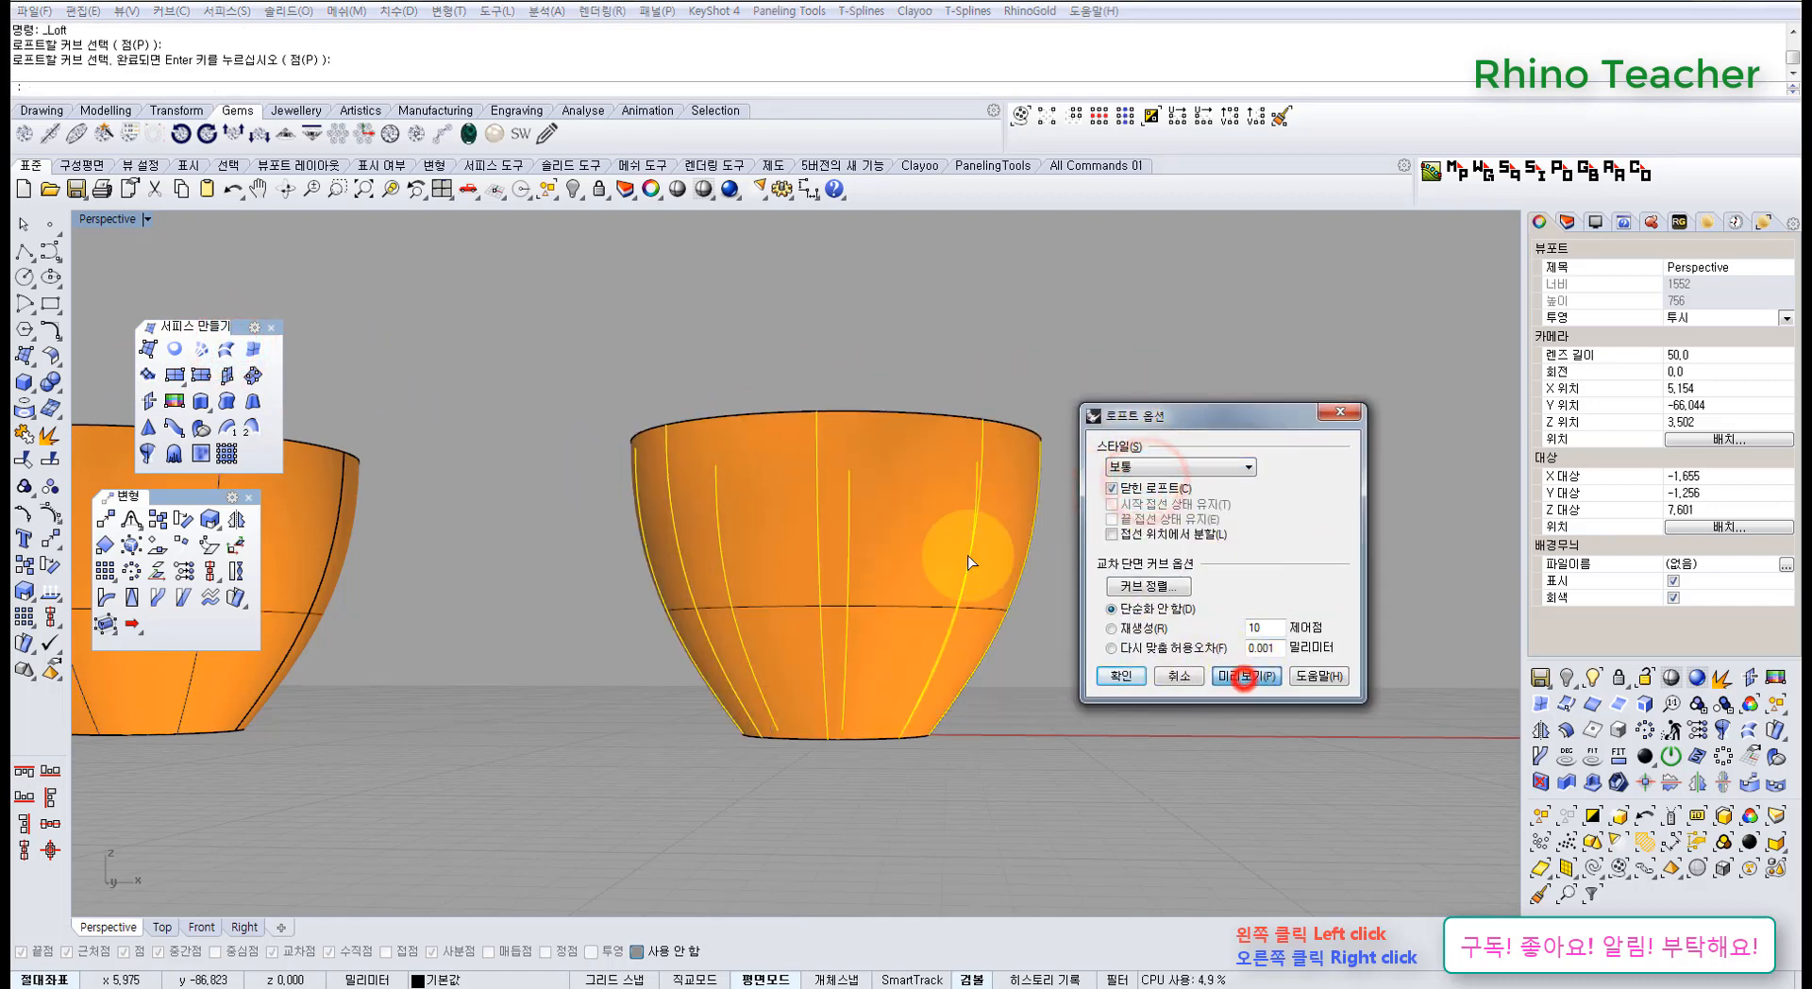
pyautogui.moveTo(966, 555); pyautogui.dragTo(775, 573, button='right')
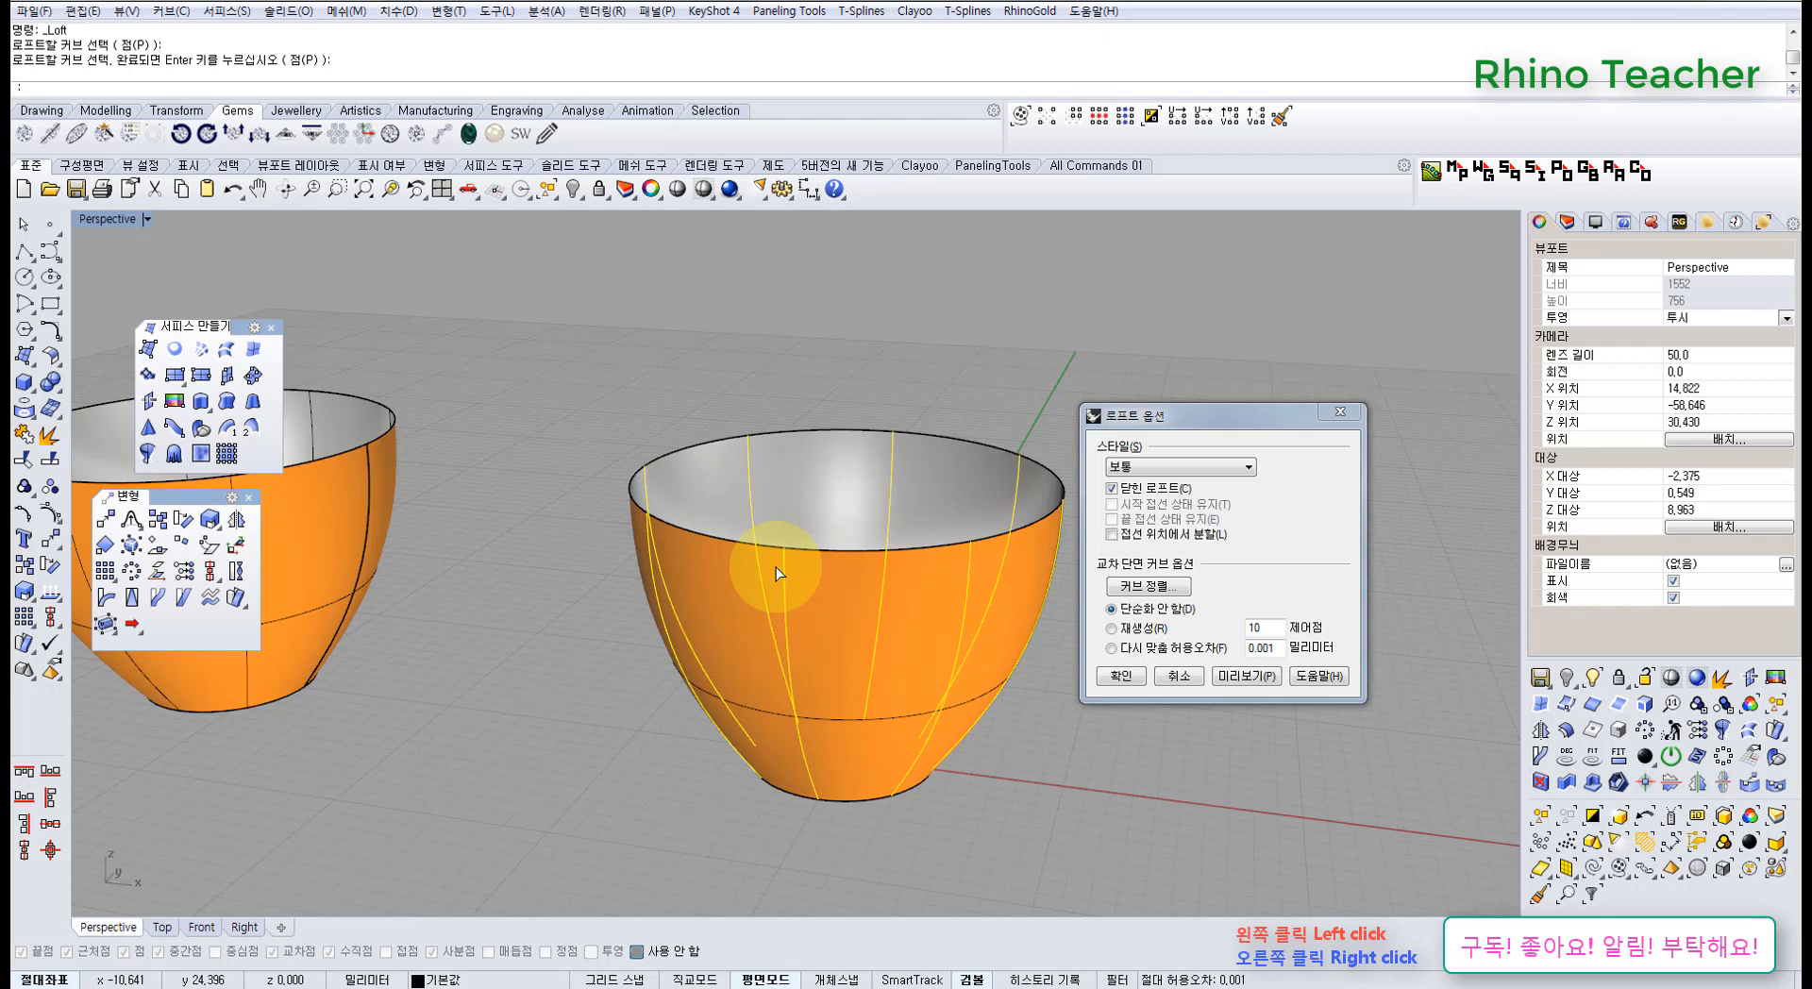
pyautogui.click(1132, 679)
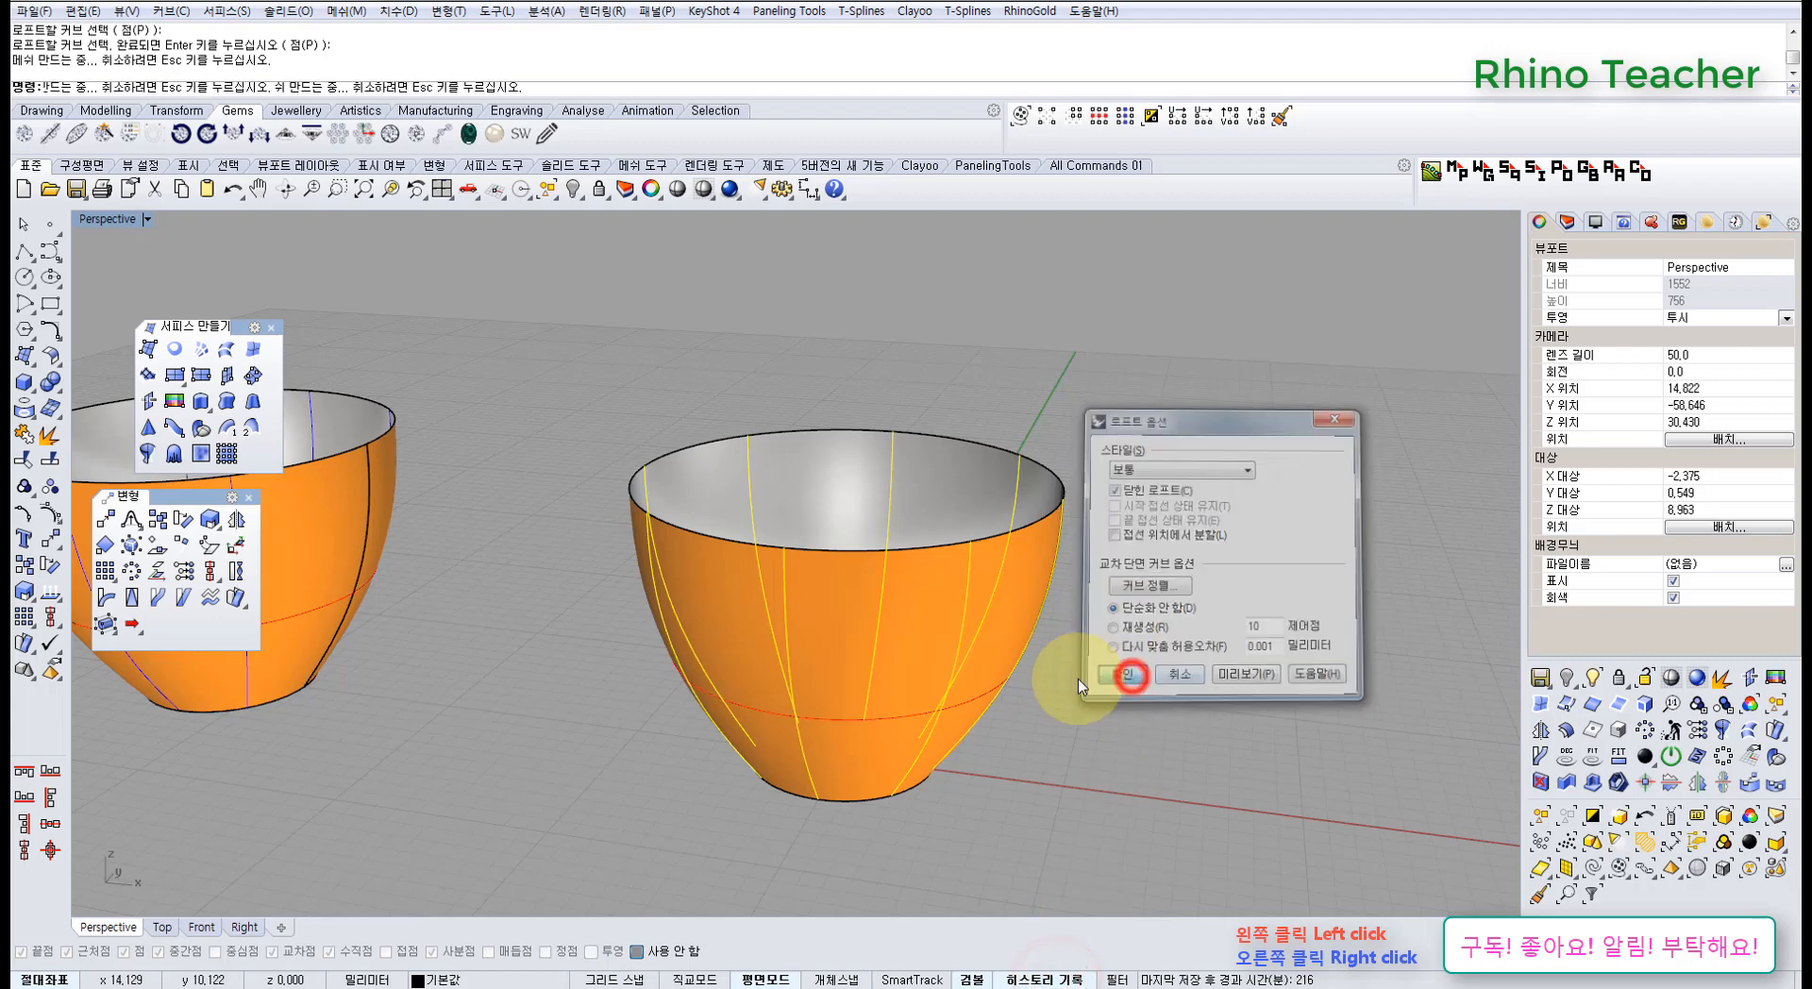
# - Undo the closed loft and the deletion of the rim and base circles
pyautogui.click(874, 653)
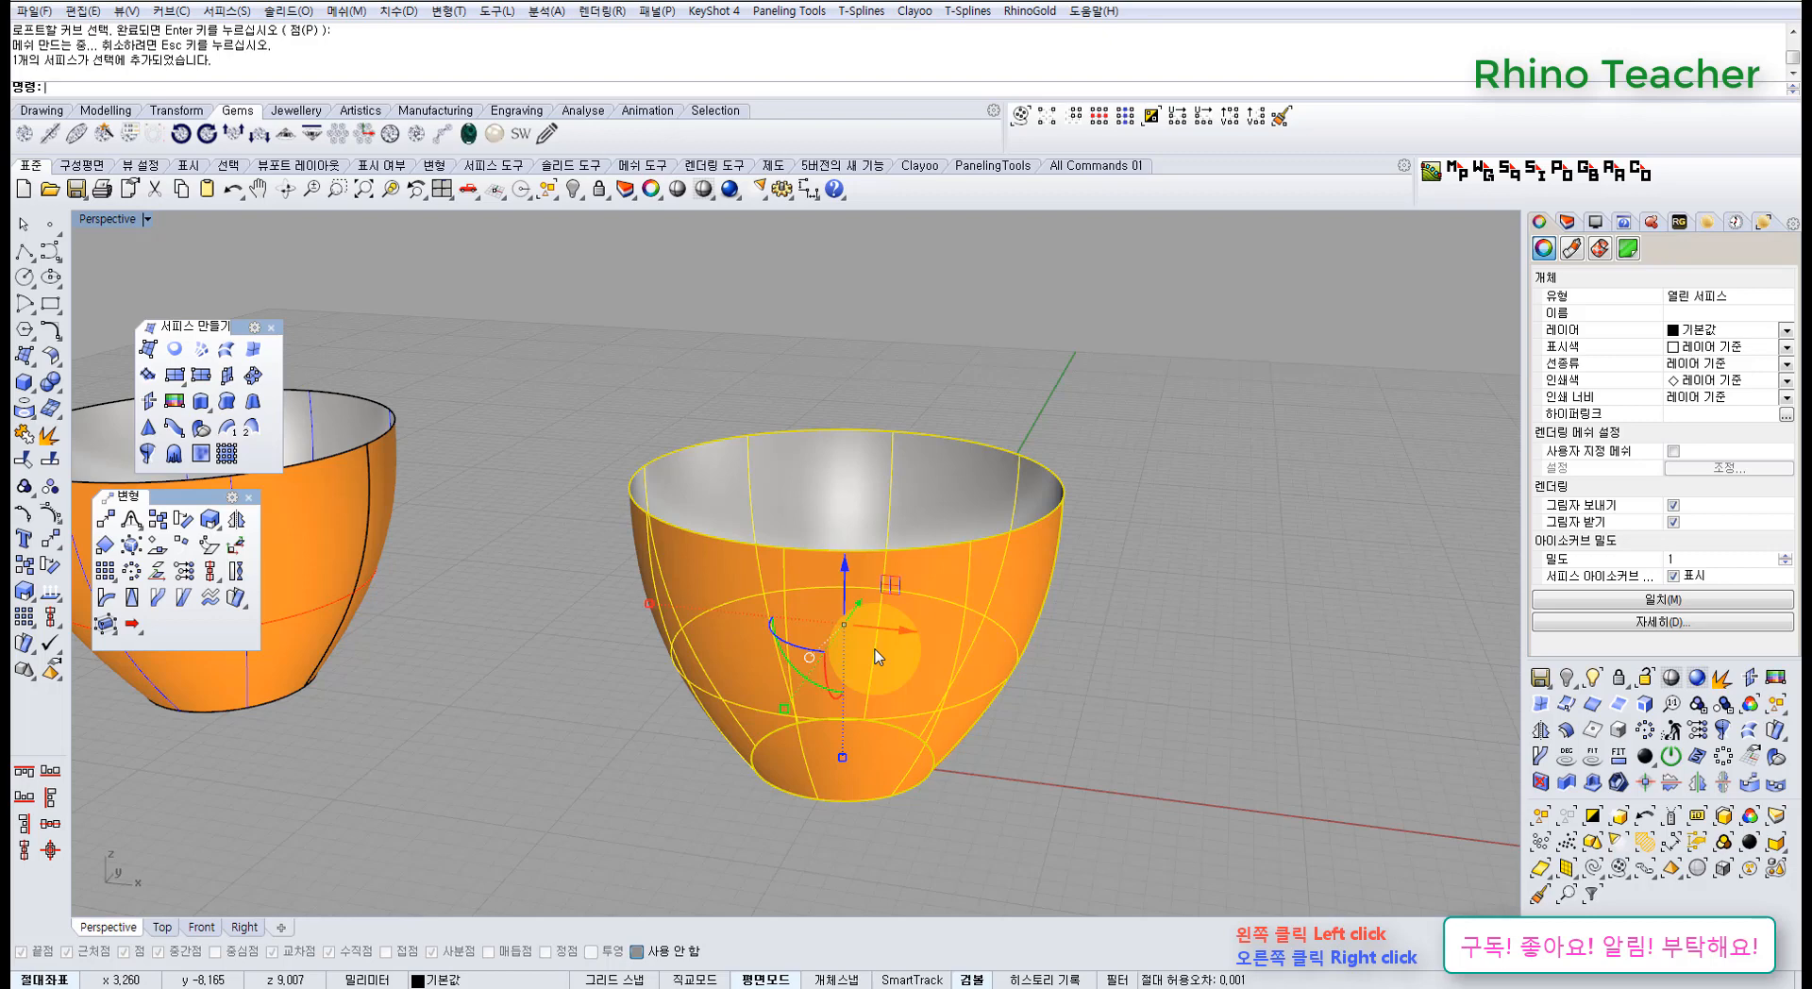
pyautogui.hotkey('ctrl', 'z')
pyautogui.moveTo(808, 649)
pyautogui.mouseDown(button='right')
pyautogui.moveTo(768, 619)
pyautogui.moveTo(817, 620)
pyautogui.mouseUp(button='right')
pyautogui.hotkey('ctrl', 'z')
pyautogui.scroll(2, 819, 619)
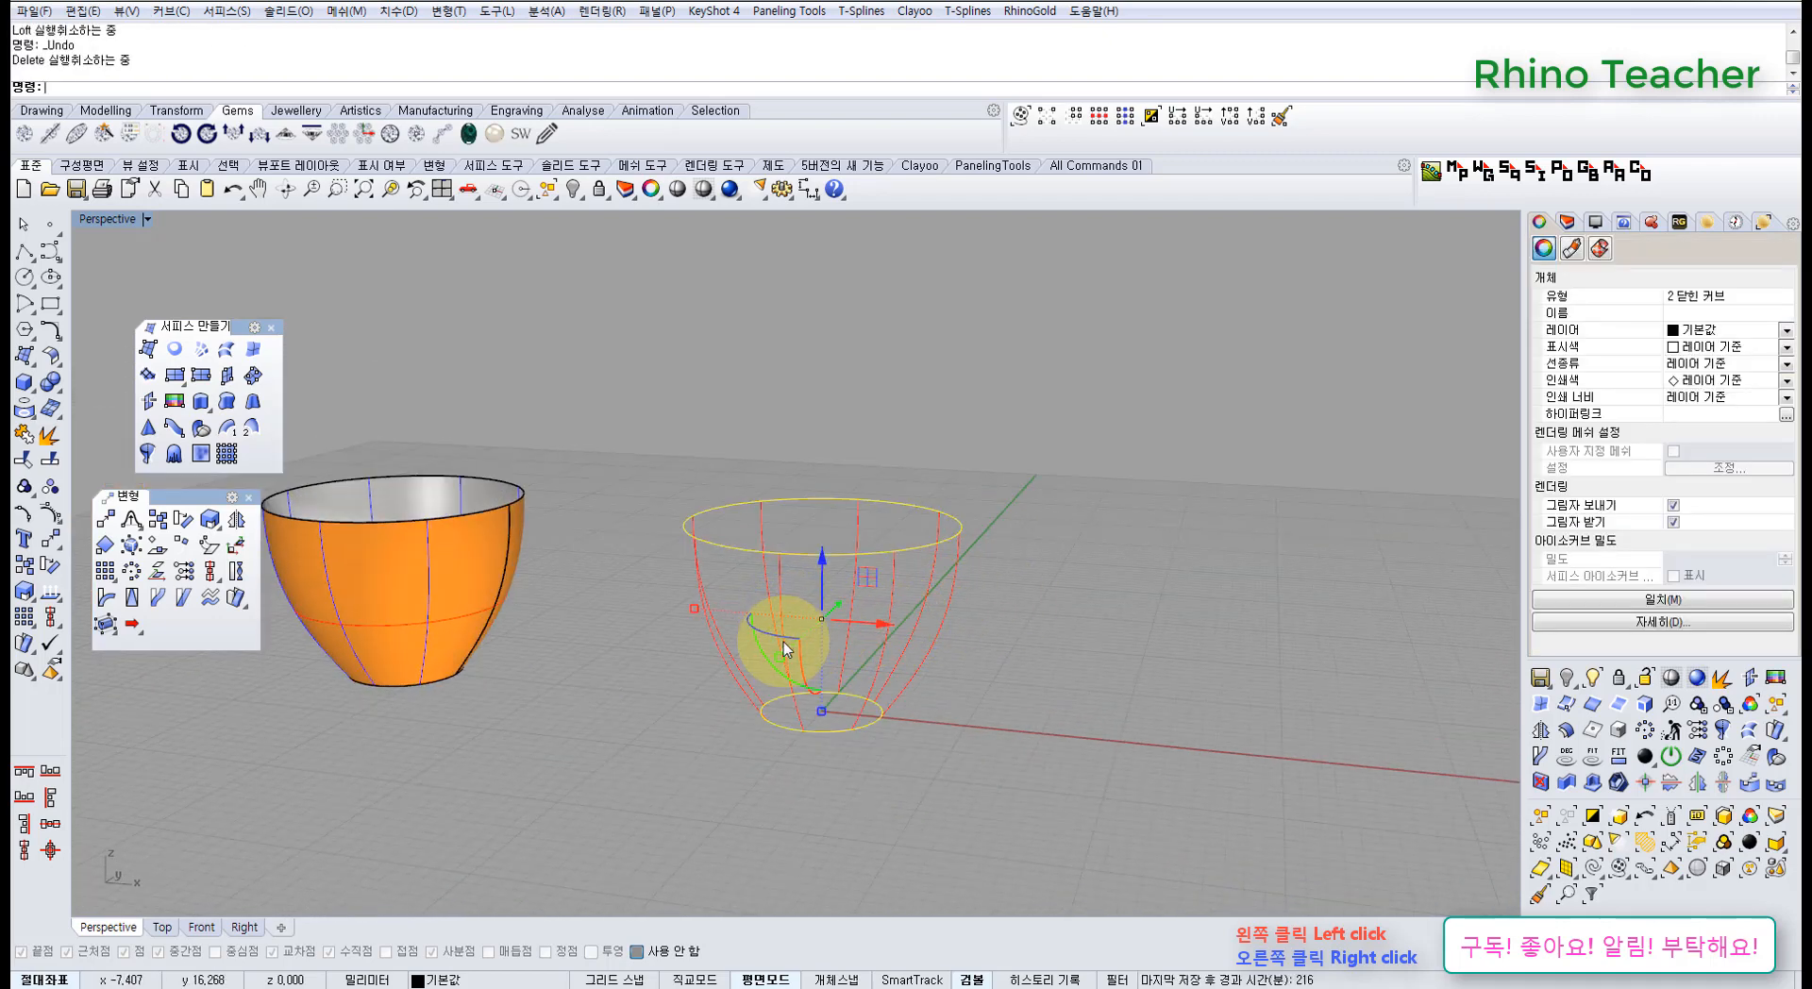
pyautogui.moveTo(756, 724); pyautogui.dragTo(740, 733, button='right')
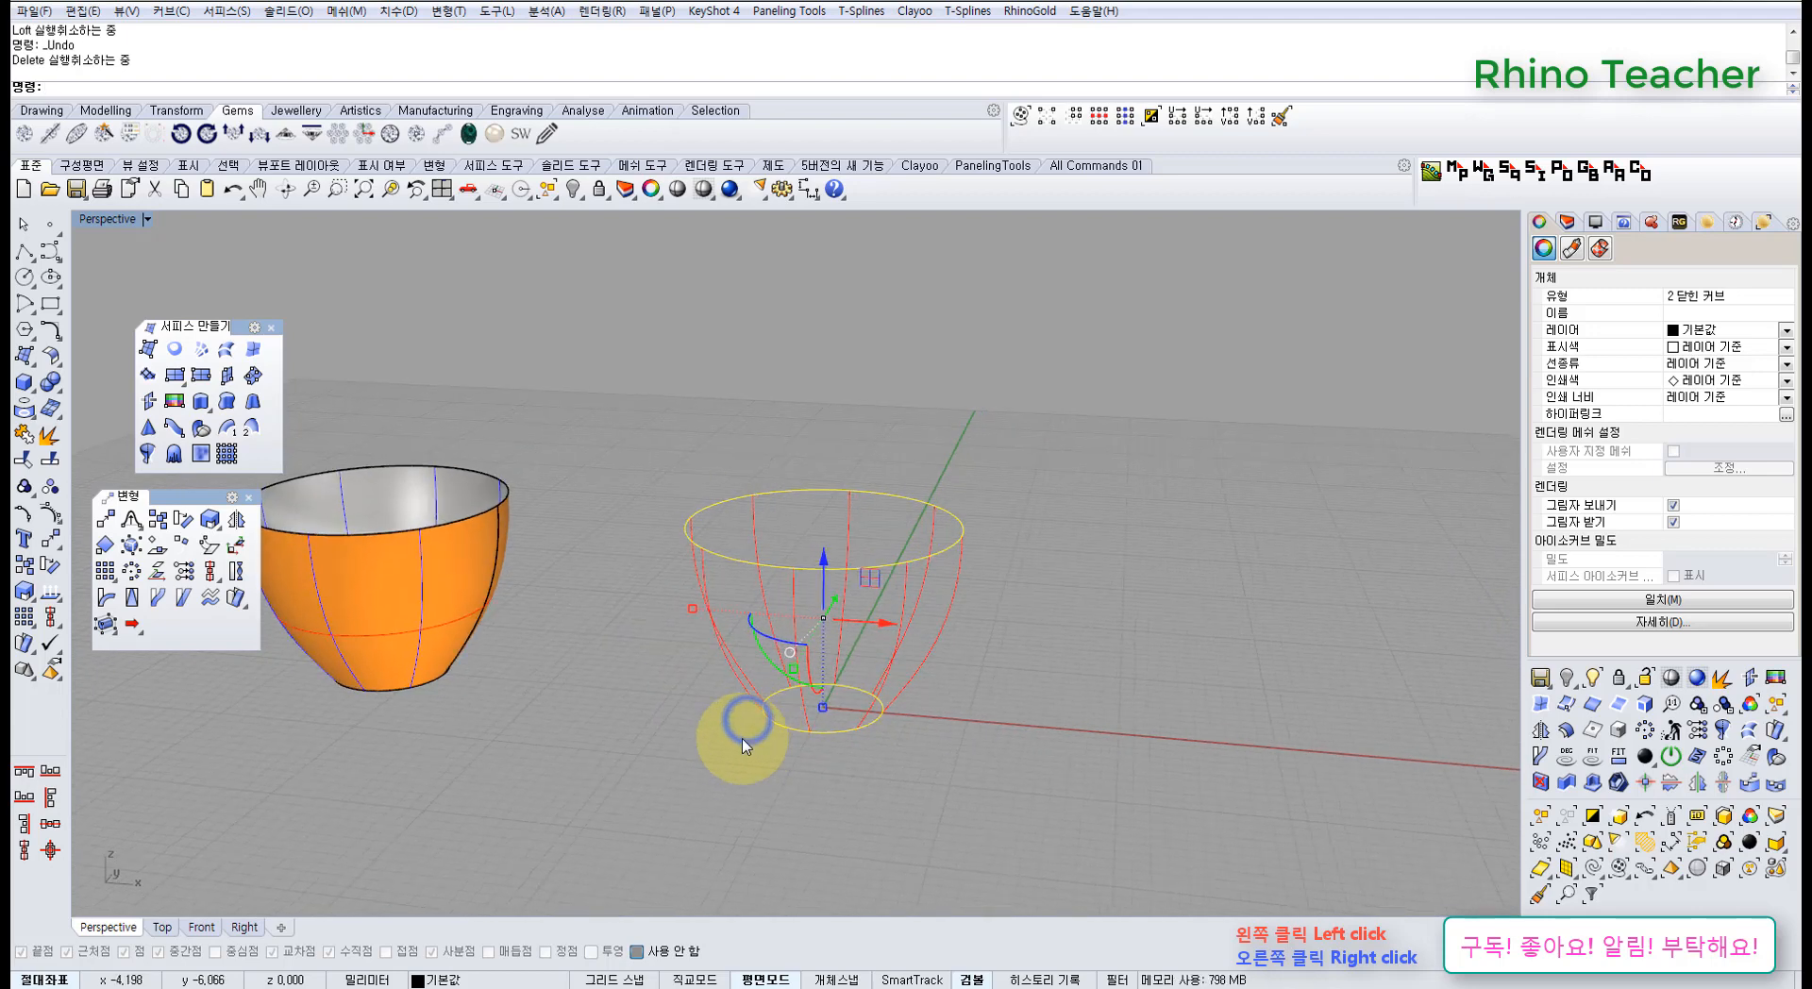
pyautogui.moveTo(824, 673); pyautogui.dragTo(834, 631, button='right')
# - Extrude the rim circle straight upward about 11.9 mm into an open cylinder
pyautogui.moveTo(1003, 668); pyautogui.dragTo(760, 627)
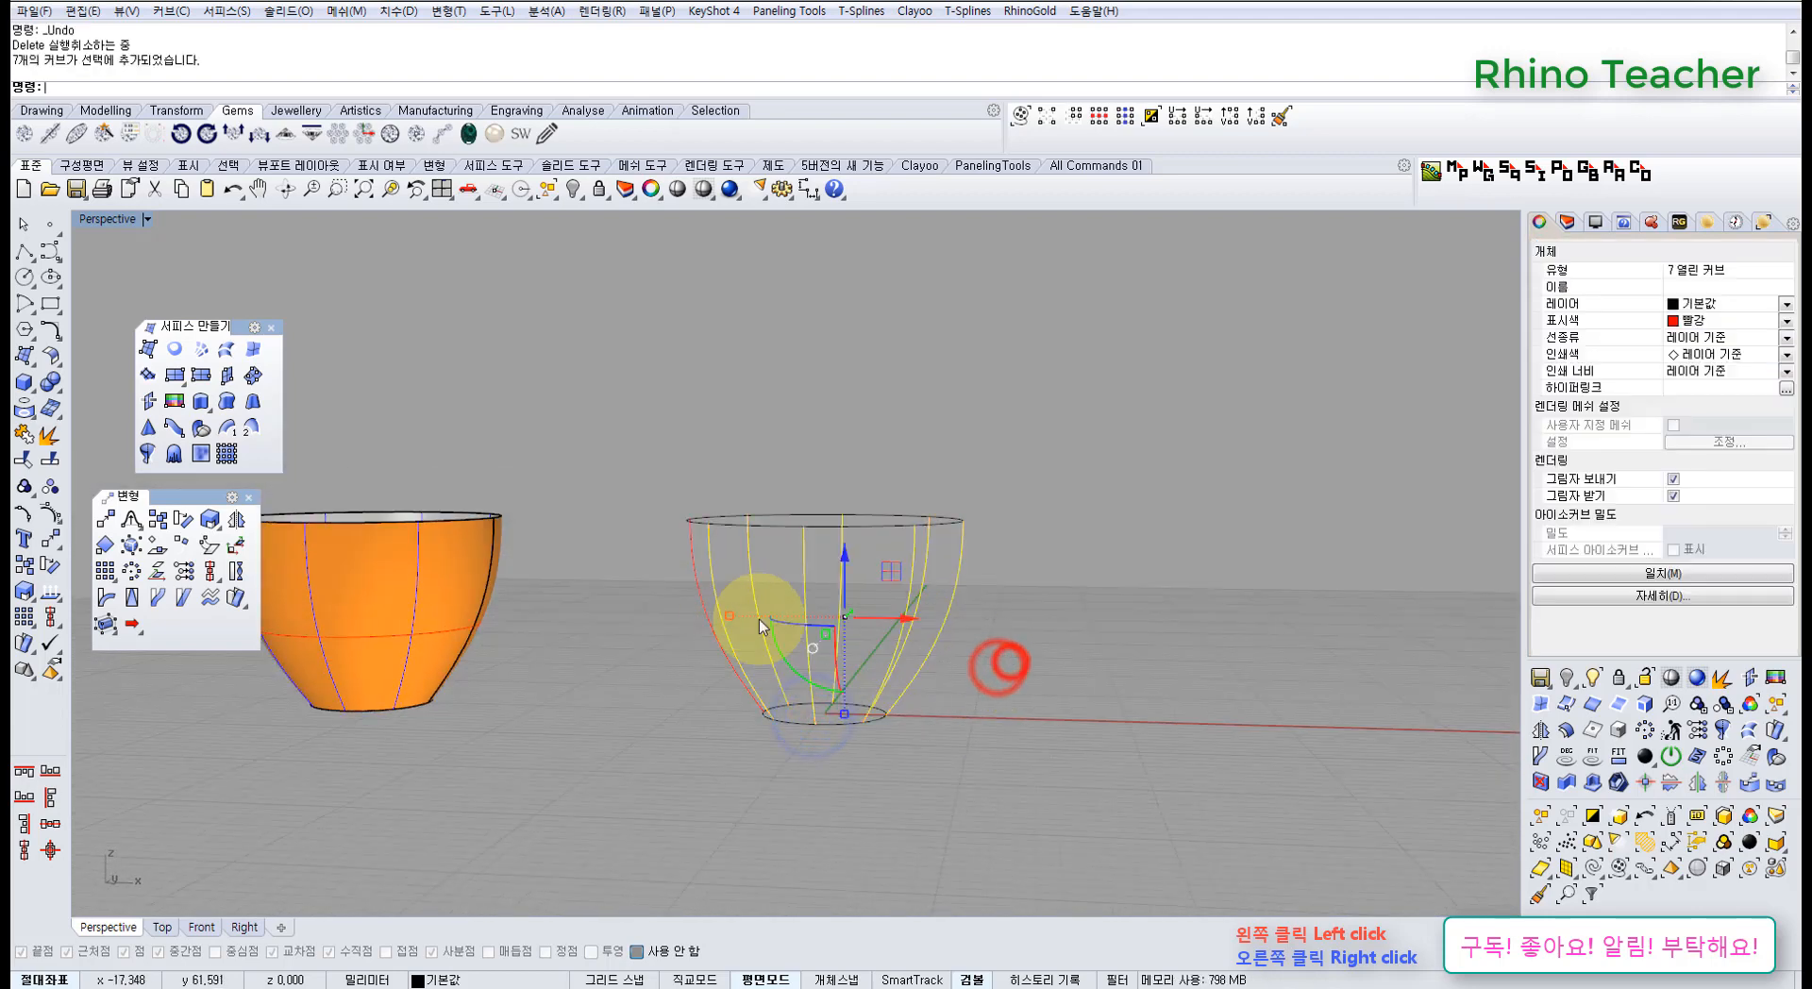
pyautogui.keyDown('shift'); pyautogui.moveTo(1014, 664); pyautogui.dragTo(666, 576); pyautogui.keyUp('shift')
pyautogui.moveTo(728, 606); pyautogui.dragTo(791, 568, button='right')
pyautogui.click(608, 614)
pyautogui.click(789, 552)
pyautogui.press('Return')
pyautogui.click(840, 336)
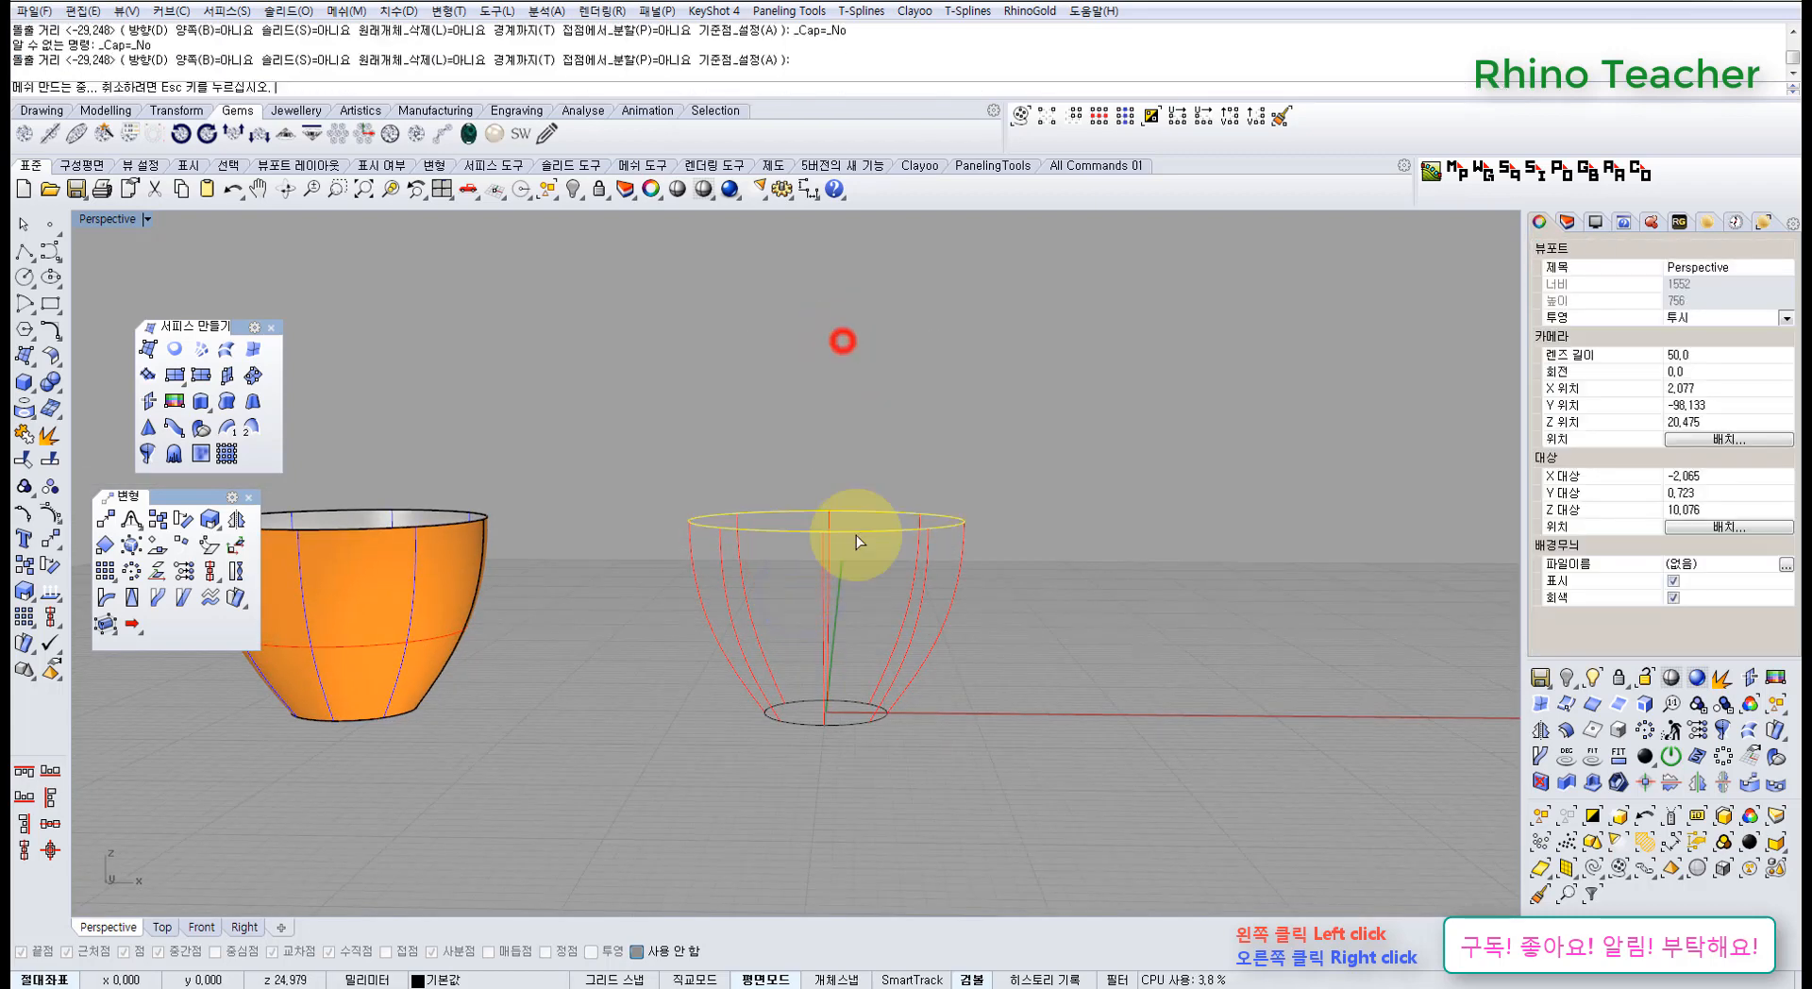
# - Extrude the base circle straight downward into an open cylinder below the bowl profiles
pyautogui.click(800, 725)
pyautogui.rightClick(805, 722)
pyautogui.click(809, 871)
pyautogui.moveTo(901, 684); pyautogui.dragTo(991, 689, button='right')
pyautogui.click(1067, 667)
pyautogui.moveTo(869, 638); pyautogui.dragTo(859, 507, button='right')
pyautogui.scroll(4, 860, 507)
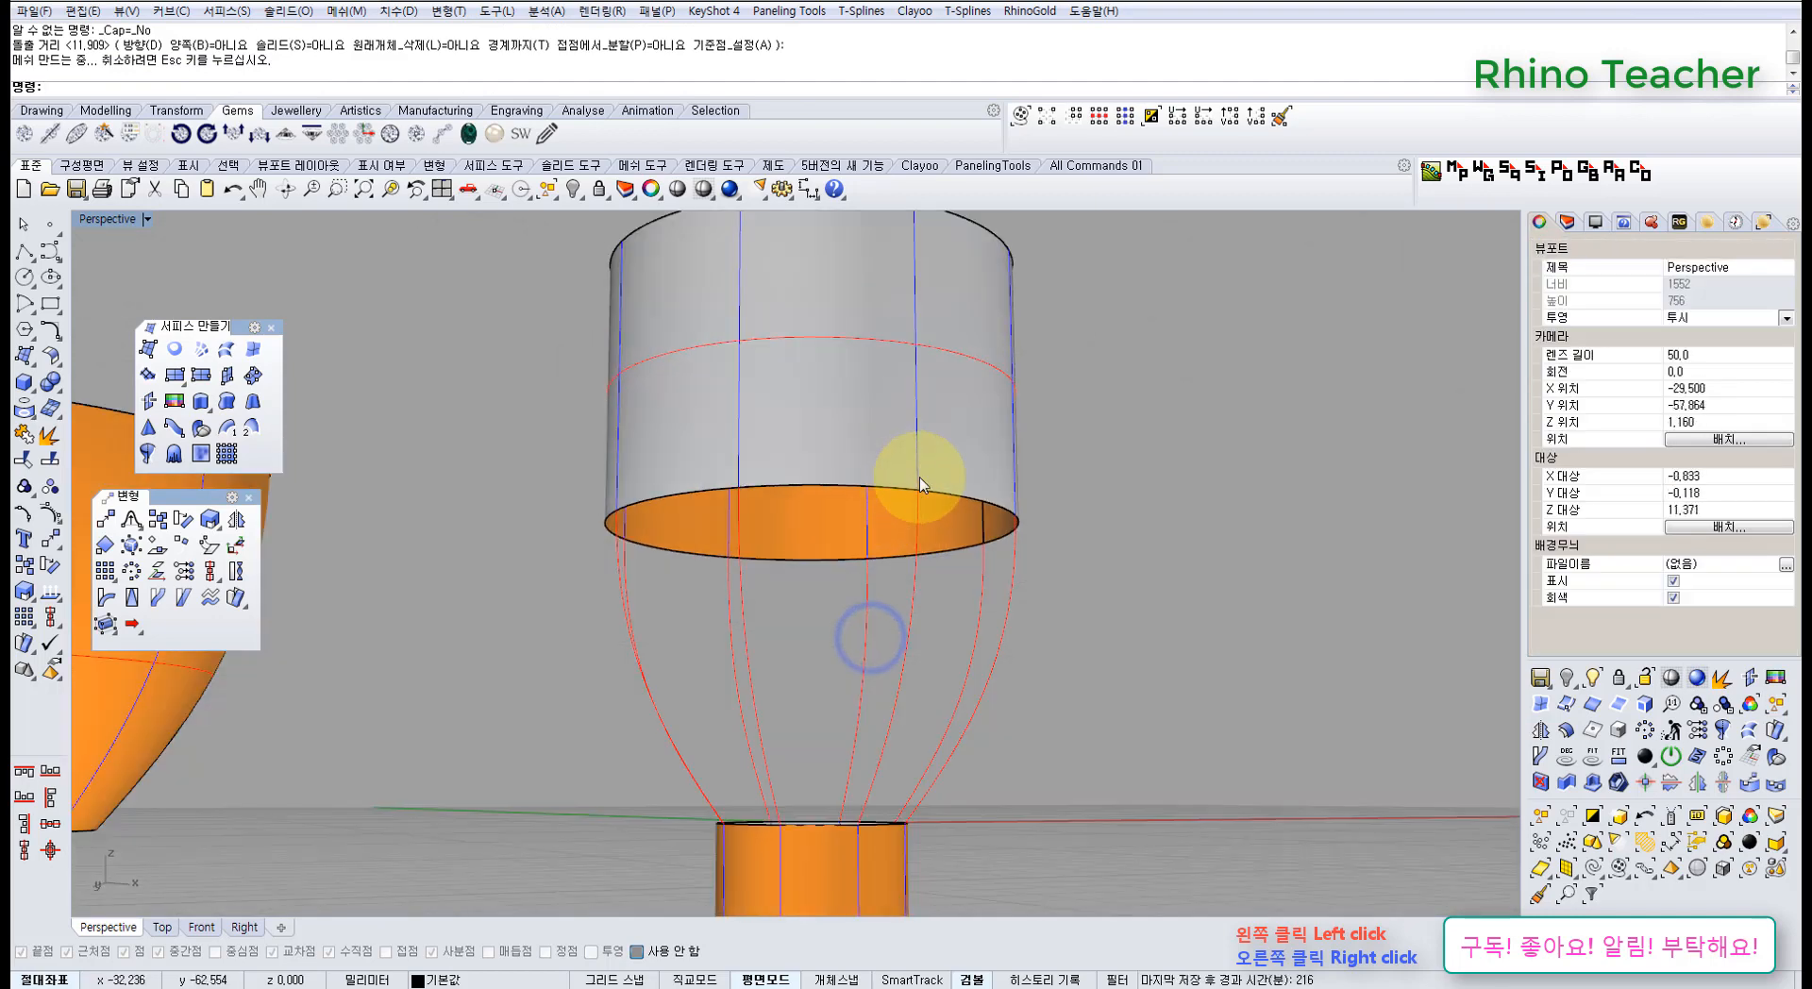
pyautogui.moveTo(813, 672); pyautogui.dragTo(659, 635, button='right')
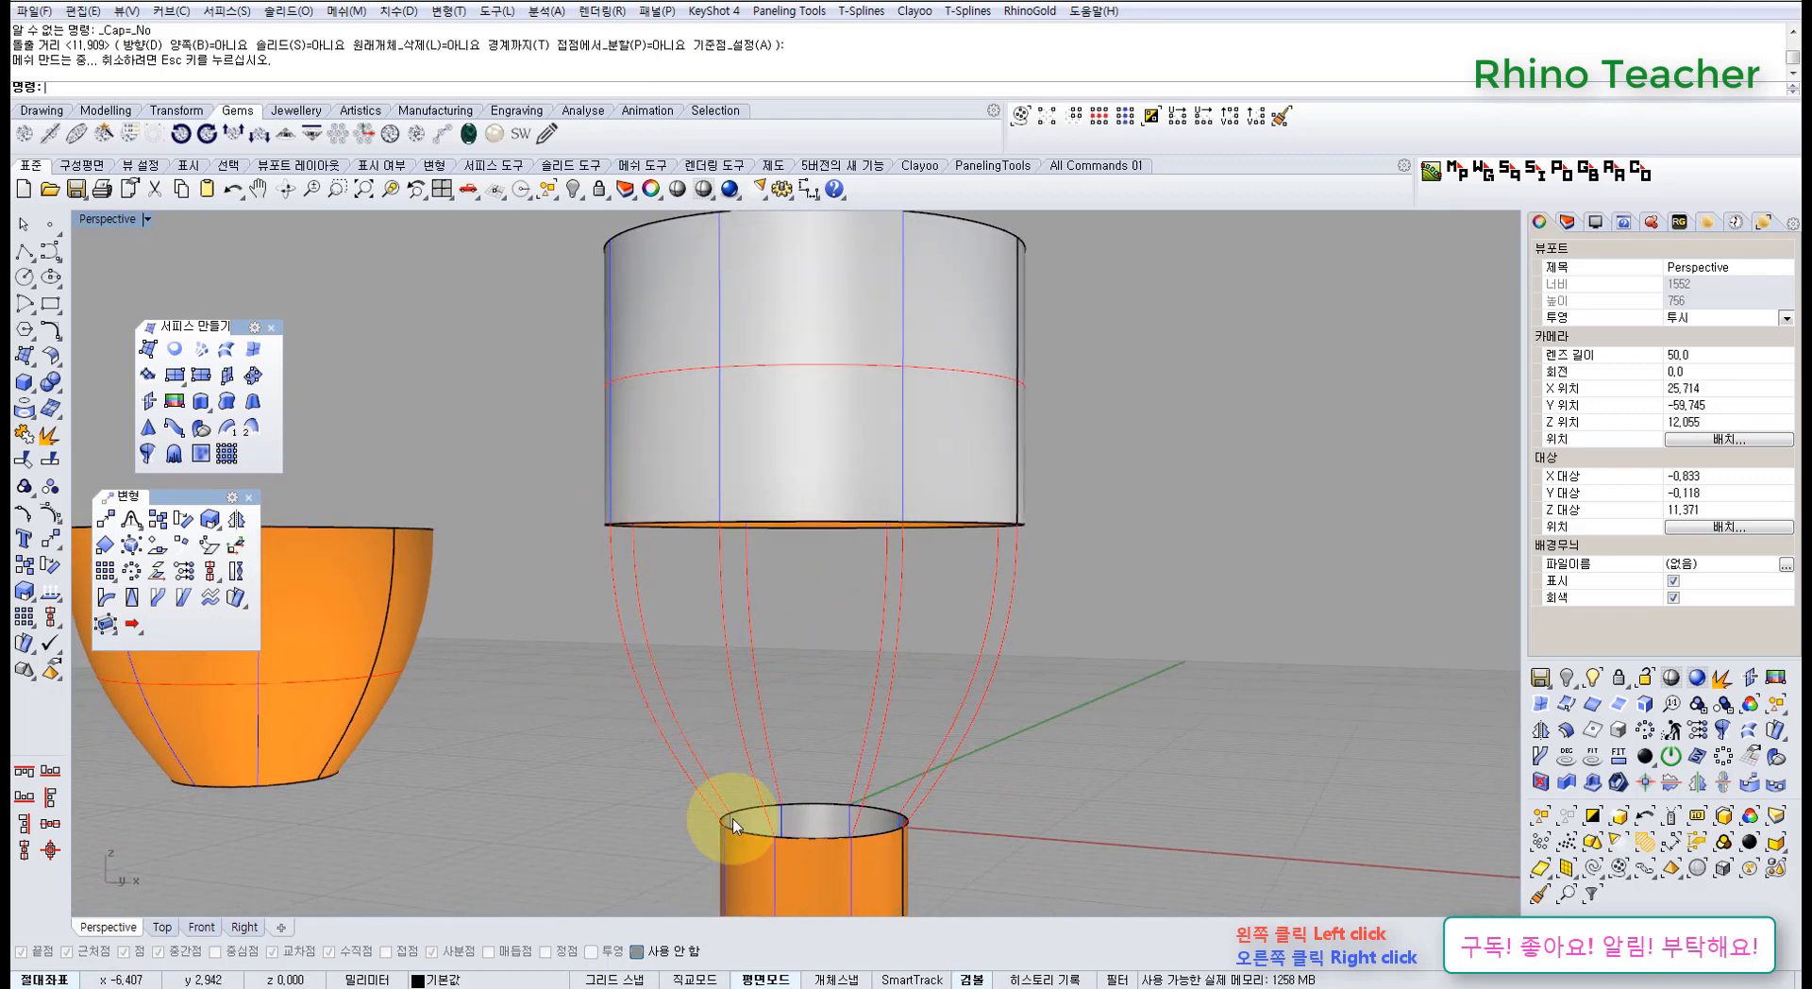
# - Try a Normal-style loft through the eight profile curves spanning the gap between the two cylinders
pyautogui.moveTo(746, 776); pyautogui.dragTo(947, 634, button='right')
pyautogui.click(226, 362)
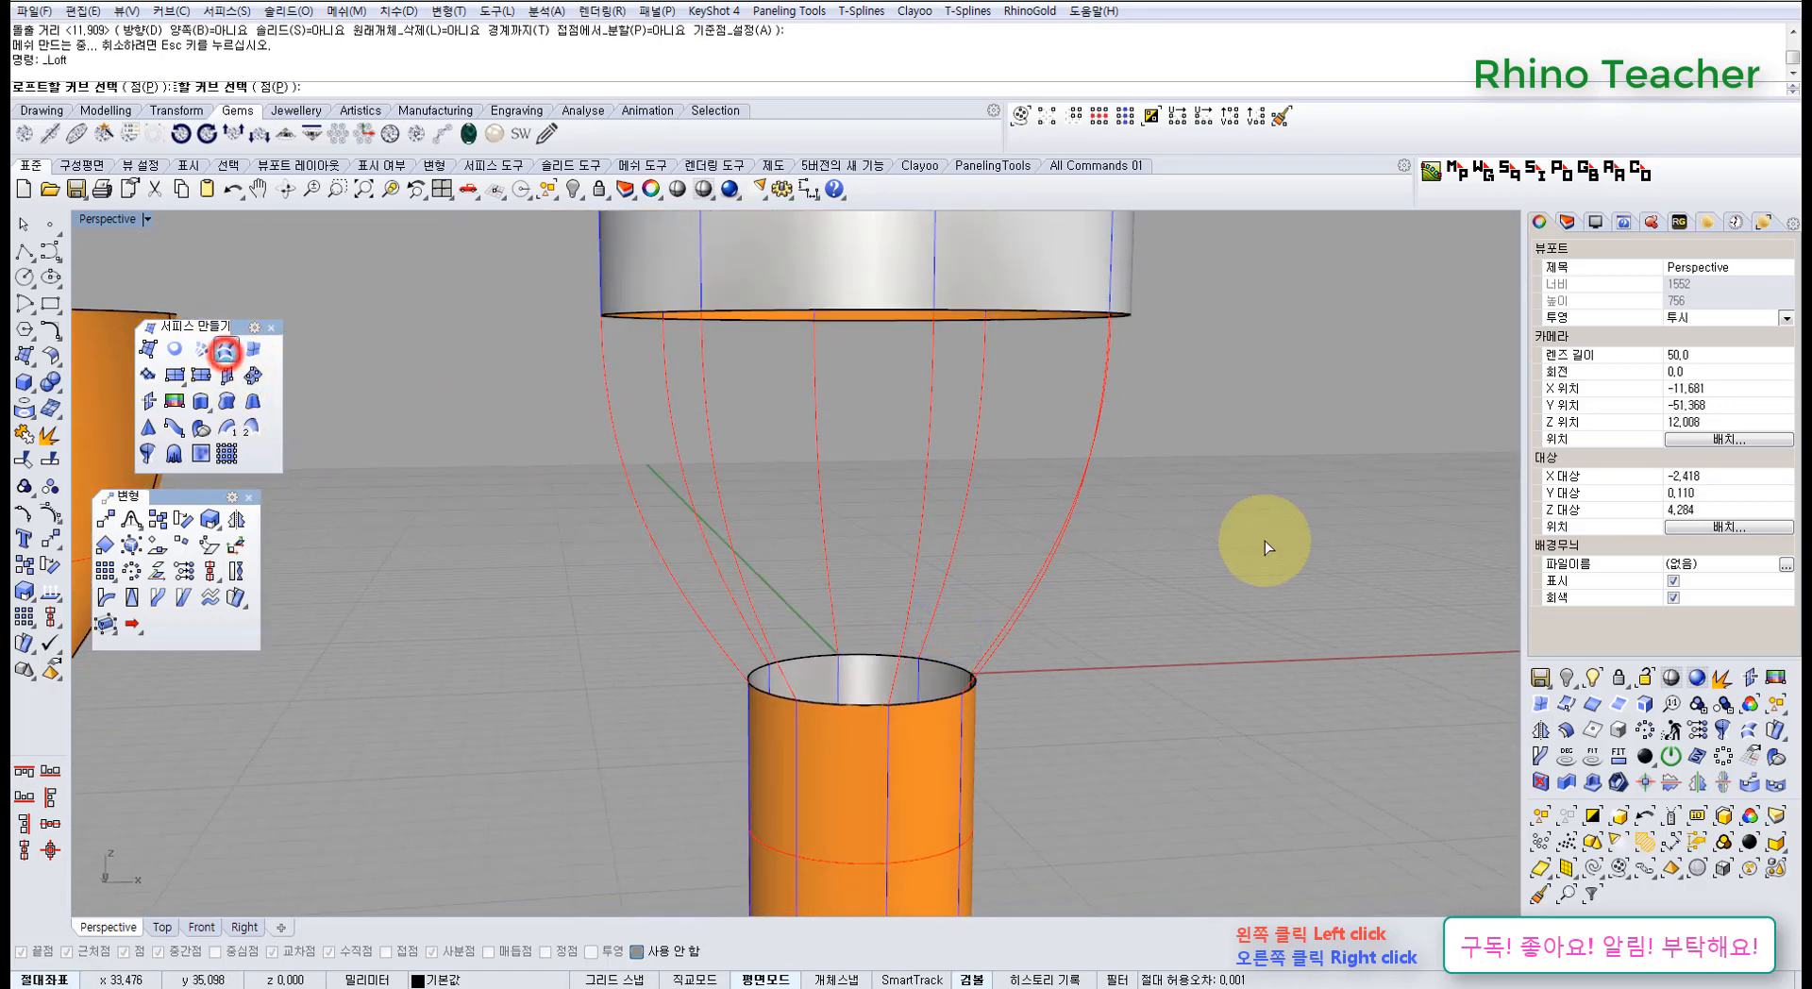
pyautogui.moveTo(1246, 538); pyautogui.dragTo(647, 453)
pyautogui.rightClick(646, 446)
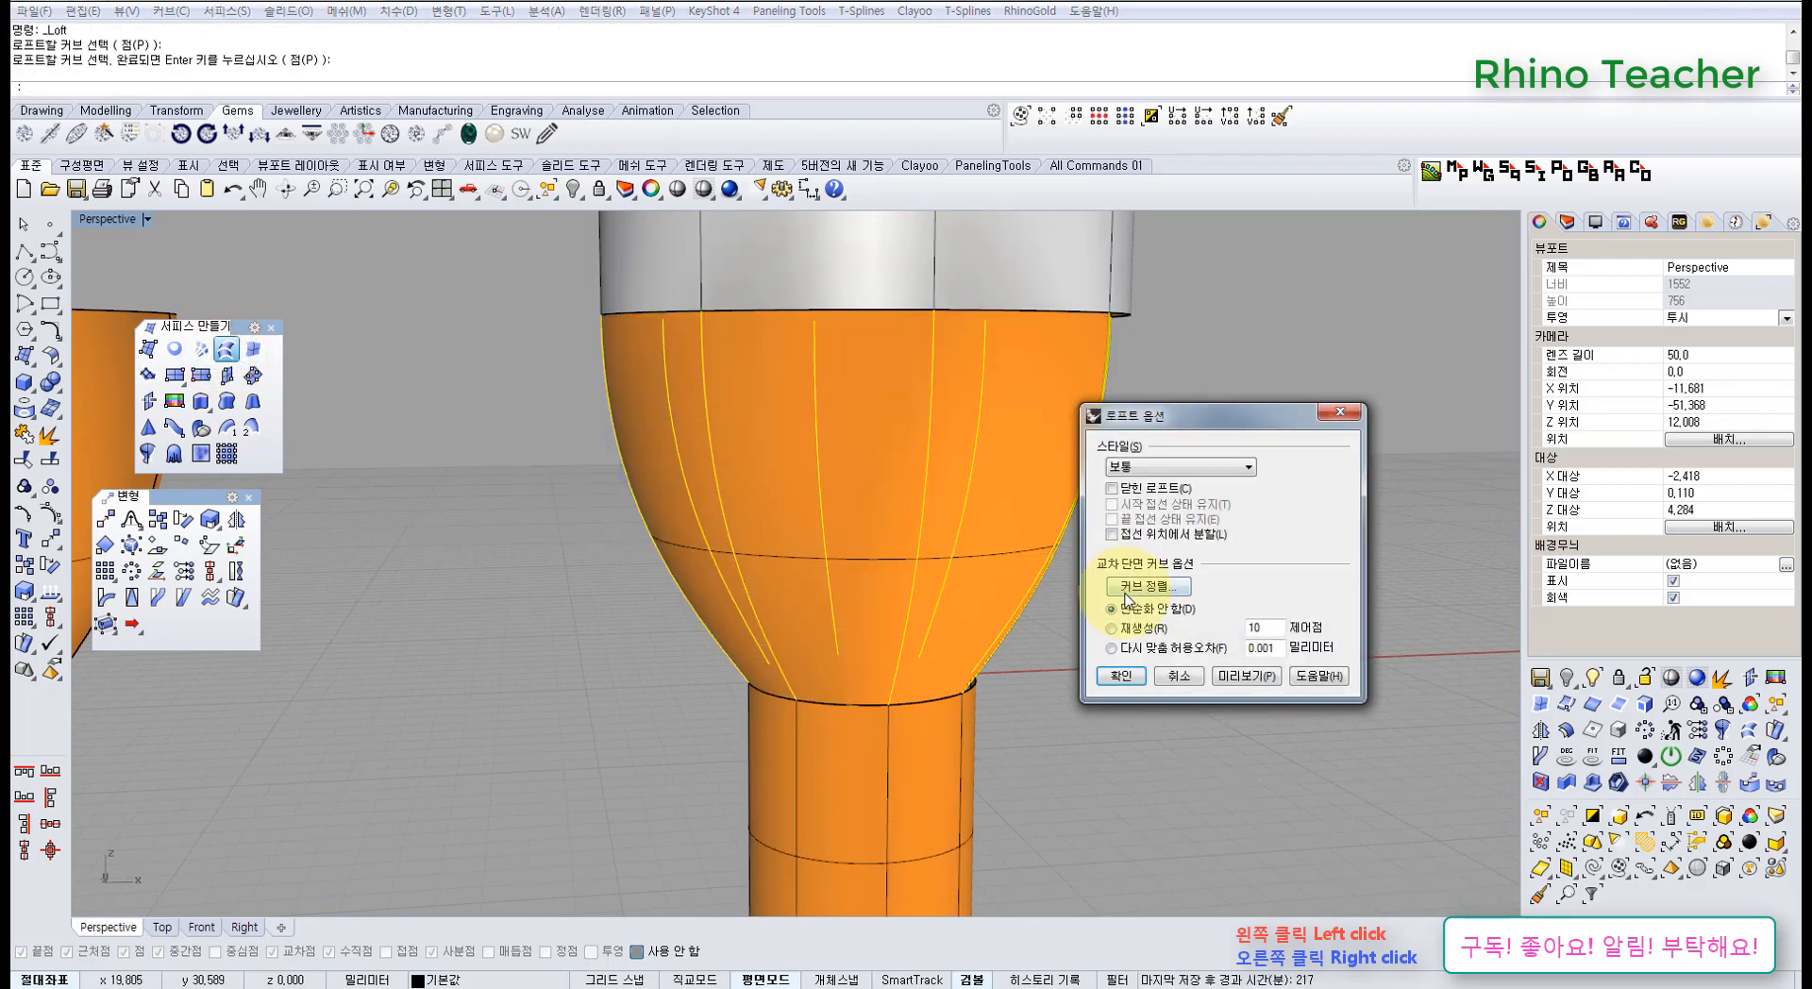
pyautogui.moveTo(971, 729); pyautogui.dragTo(906, 660, button='right')
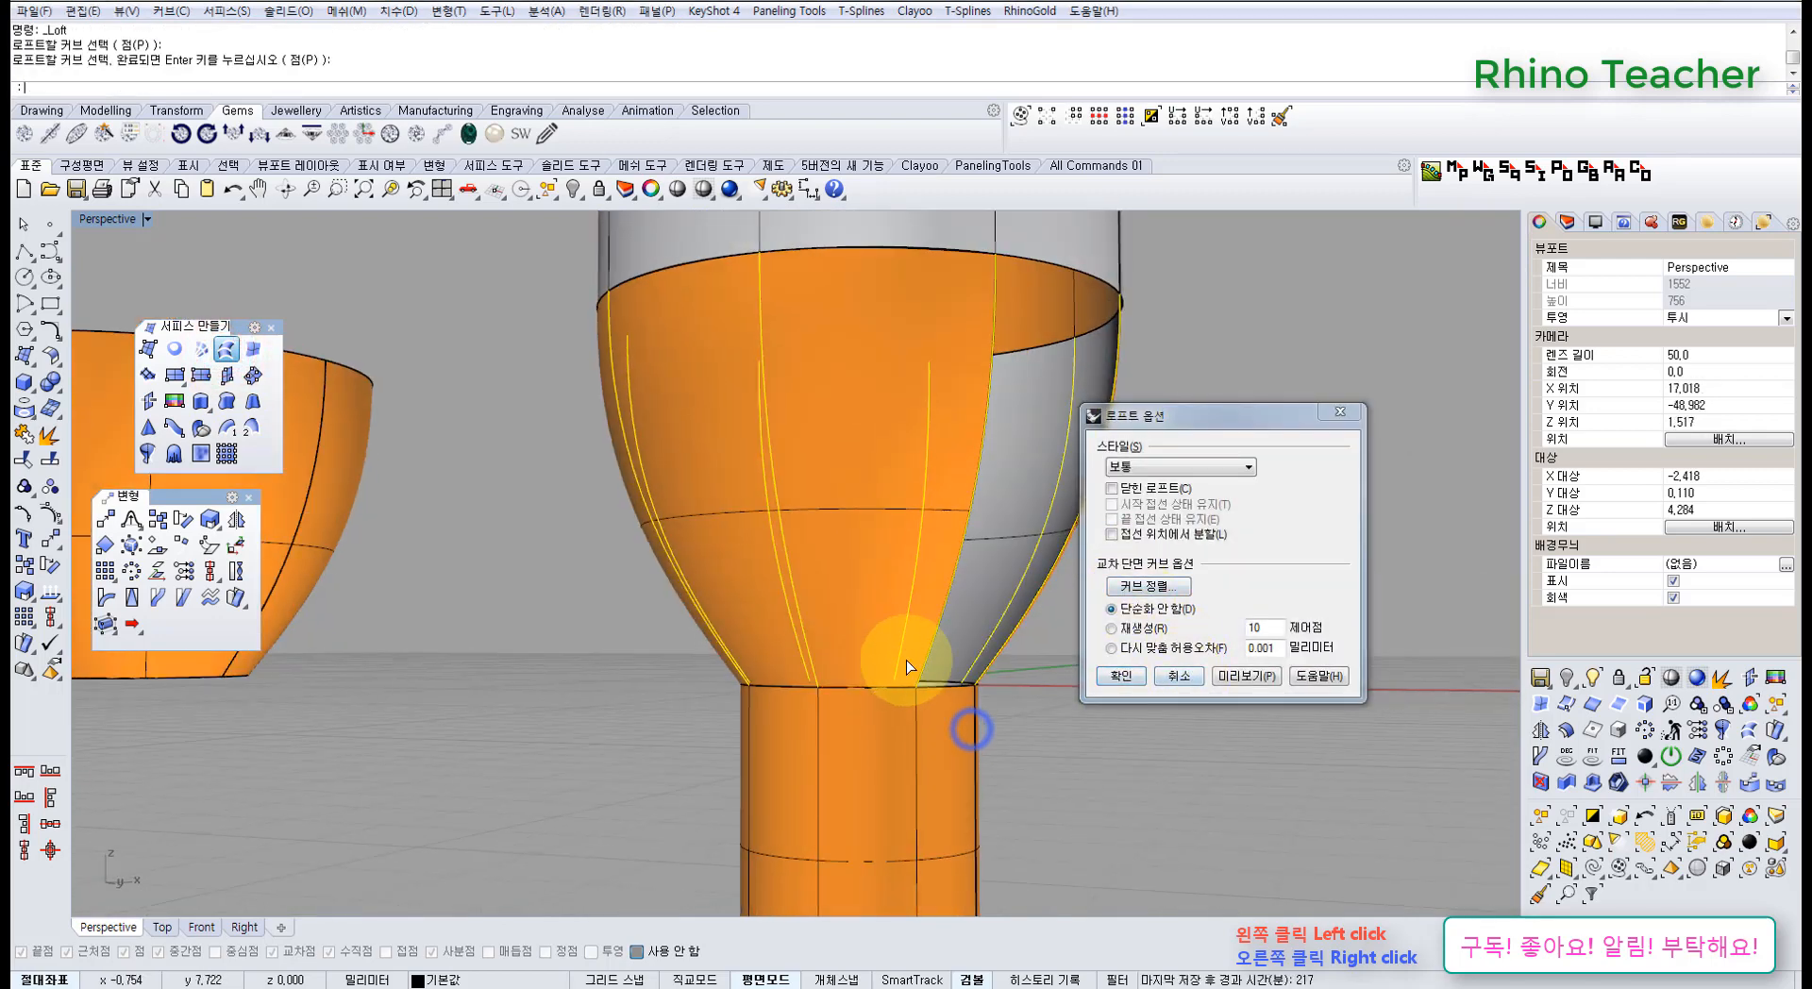
pyautogui.click(1168, 681)
# - Delete seven of the arrayed profile curves, keeping only the one on the positive X side
pyautogui.moveTo(869, 594); pyautogui.dragTo(1043, 530, button='right')
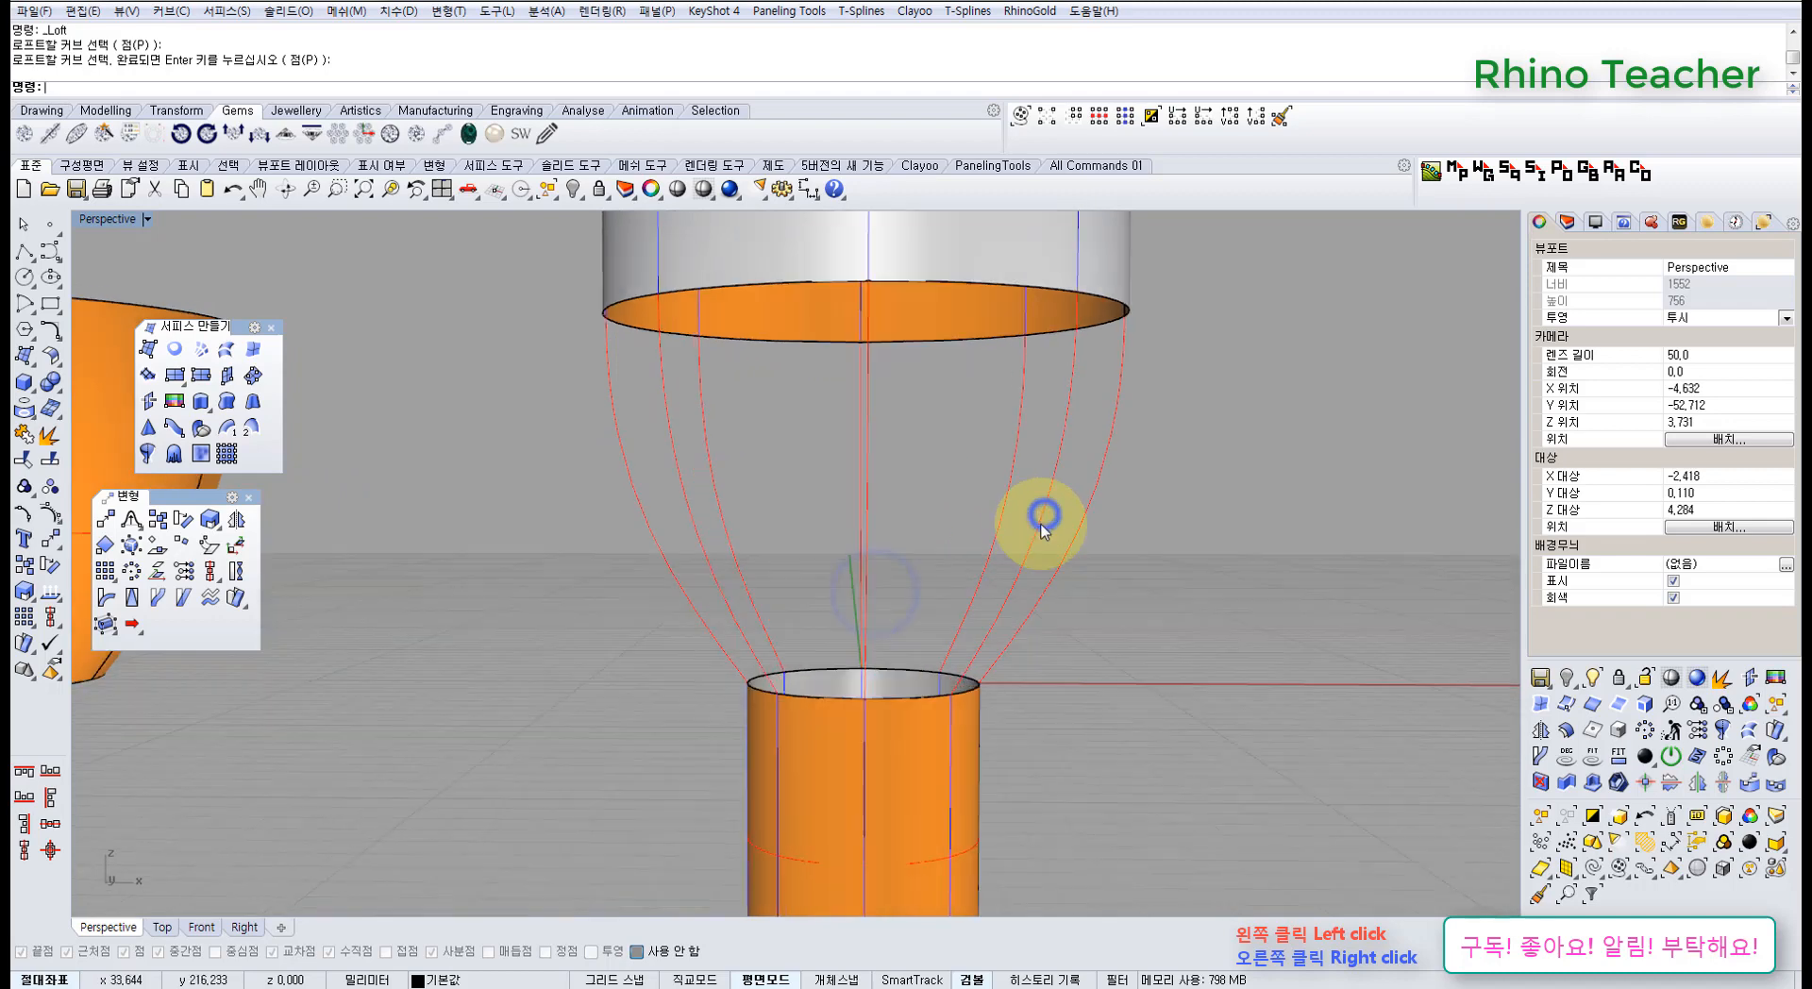
pyautogui.moveTo(1060, 501); pyautogui.dragTo(660, 411)
pyautogui.press('Delete')
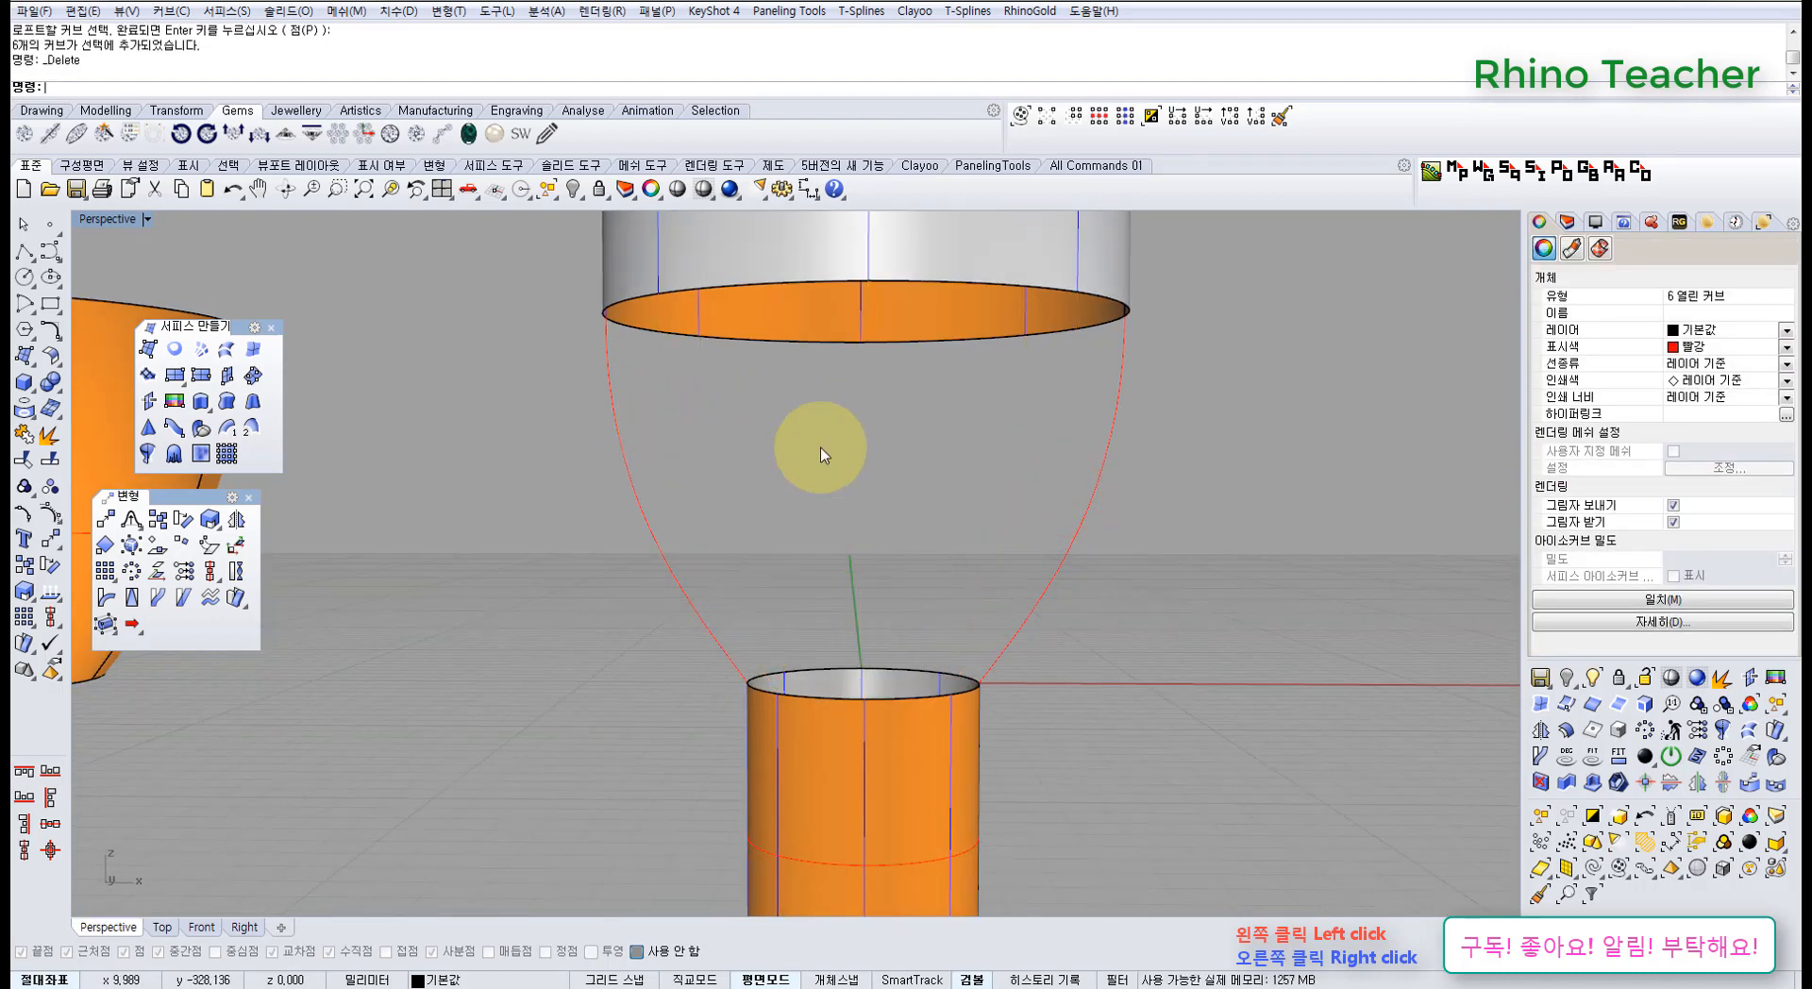
pyautogui.moveTo(803, 447); pyautogui.dragTo(877, 368, button='right')
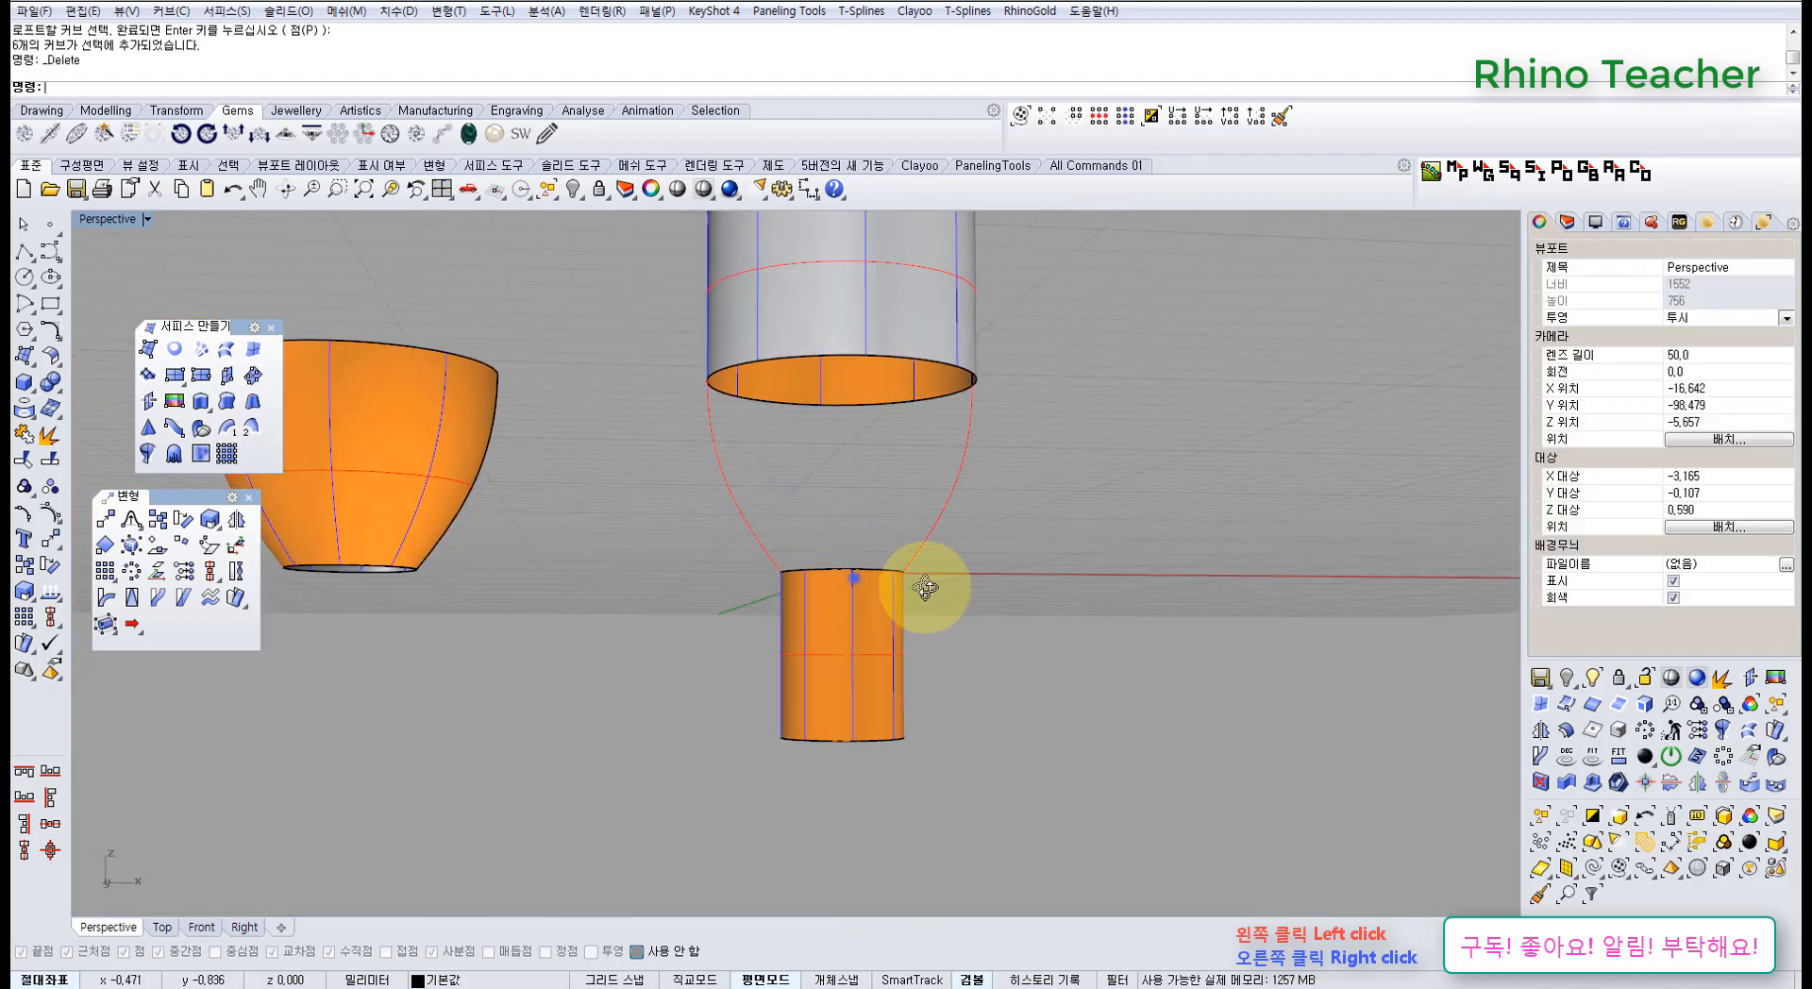
pyautogui.moveTo(853, 566); pyautogui.dragTo(934, 393, button='right')
pyautogui.moveTo(858, 594)
pyautogui.mouseDown(button='right')
pyautogui.moveTo(970, 489)
pyautogui.moveTo(898, 514)
pyautogui.moveTo(952, 541)
pyautogui.mouseUp(button='right')
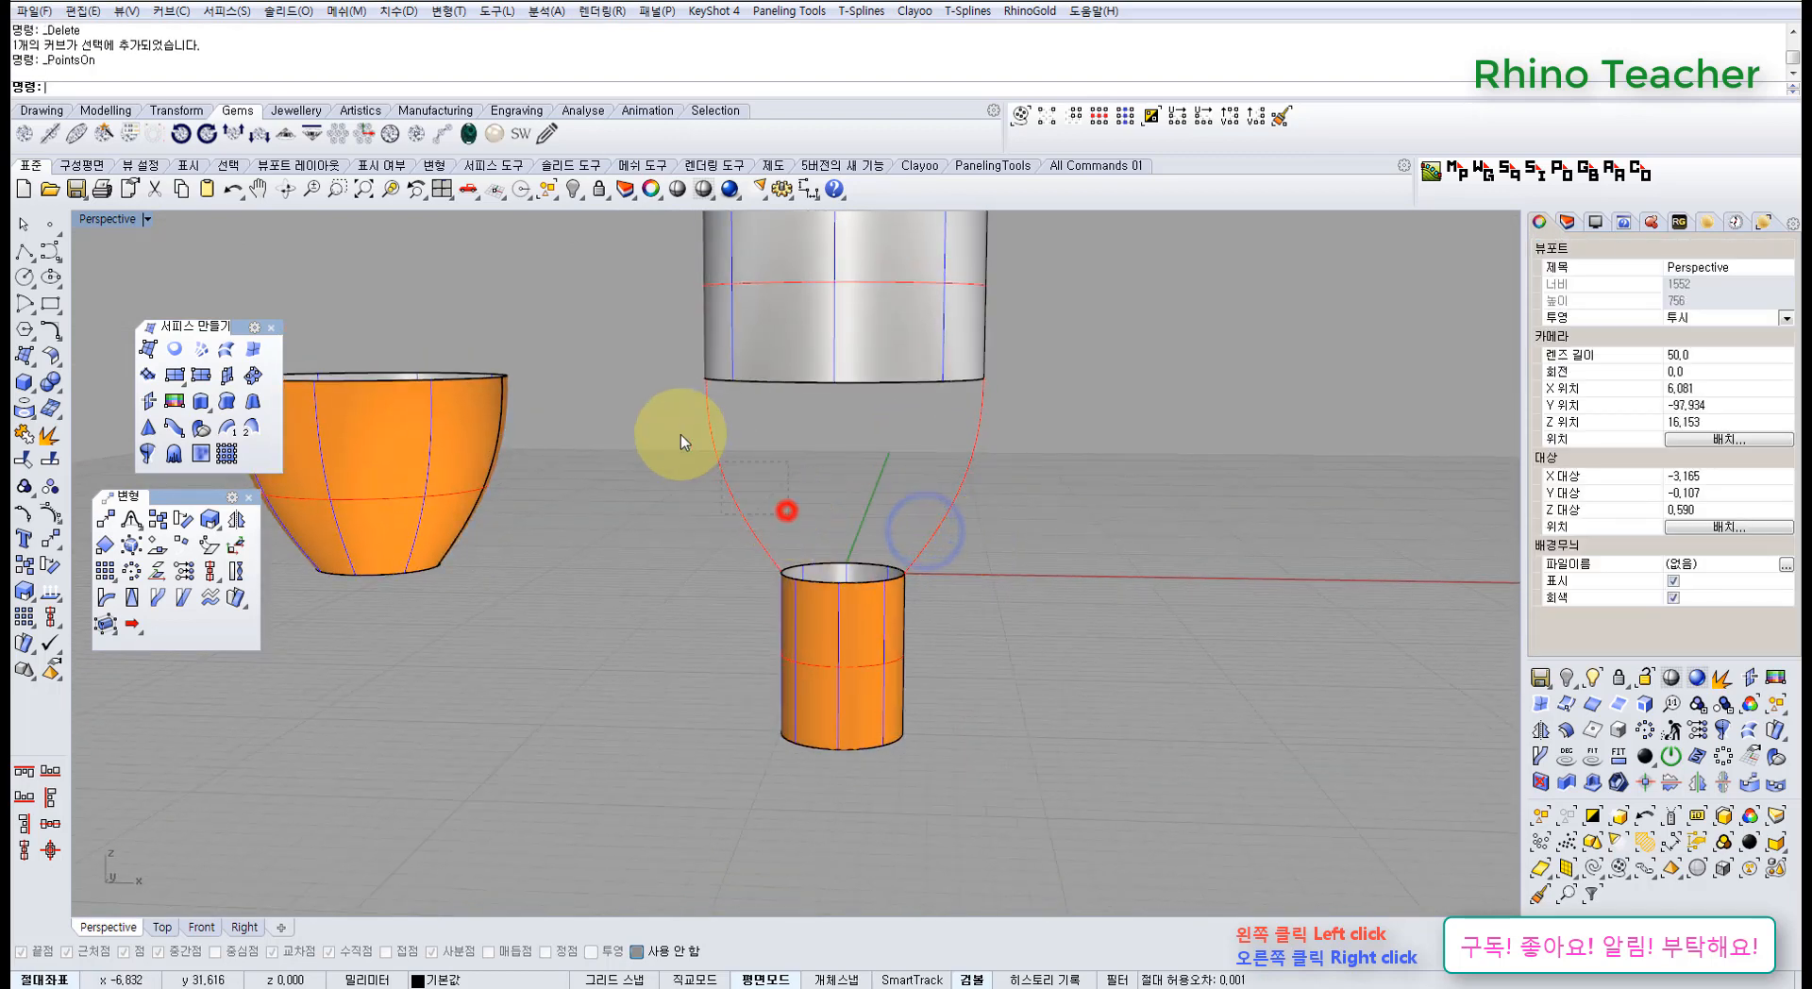
pyautogui.moveTo(681, 435); pyautogui.dragTo(678, 432)
pyautogui.moveTo(682, 472)
pyautogui.mouseDown(button='right')
pyautogui.moveTo(930, 476)
pyautogui.moveTo(769, 525)
pyautogui.moveTo(801, 509)
pyautogui.mouseUp(button='right')
pyautogui.press('Delete')
pyautogui.scroll(6, 930, 476)
pyautogui.click(252, 427)
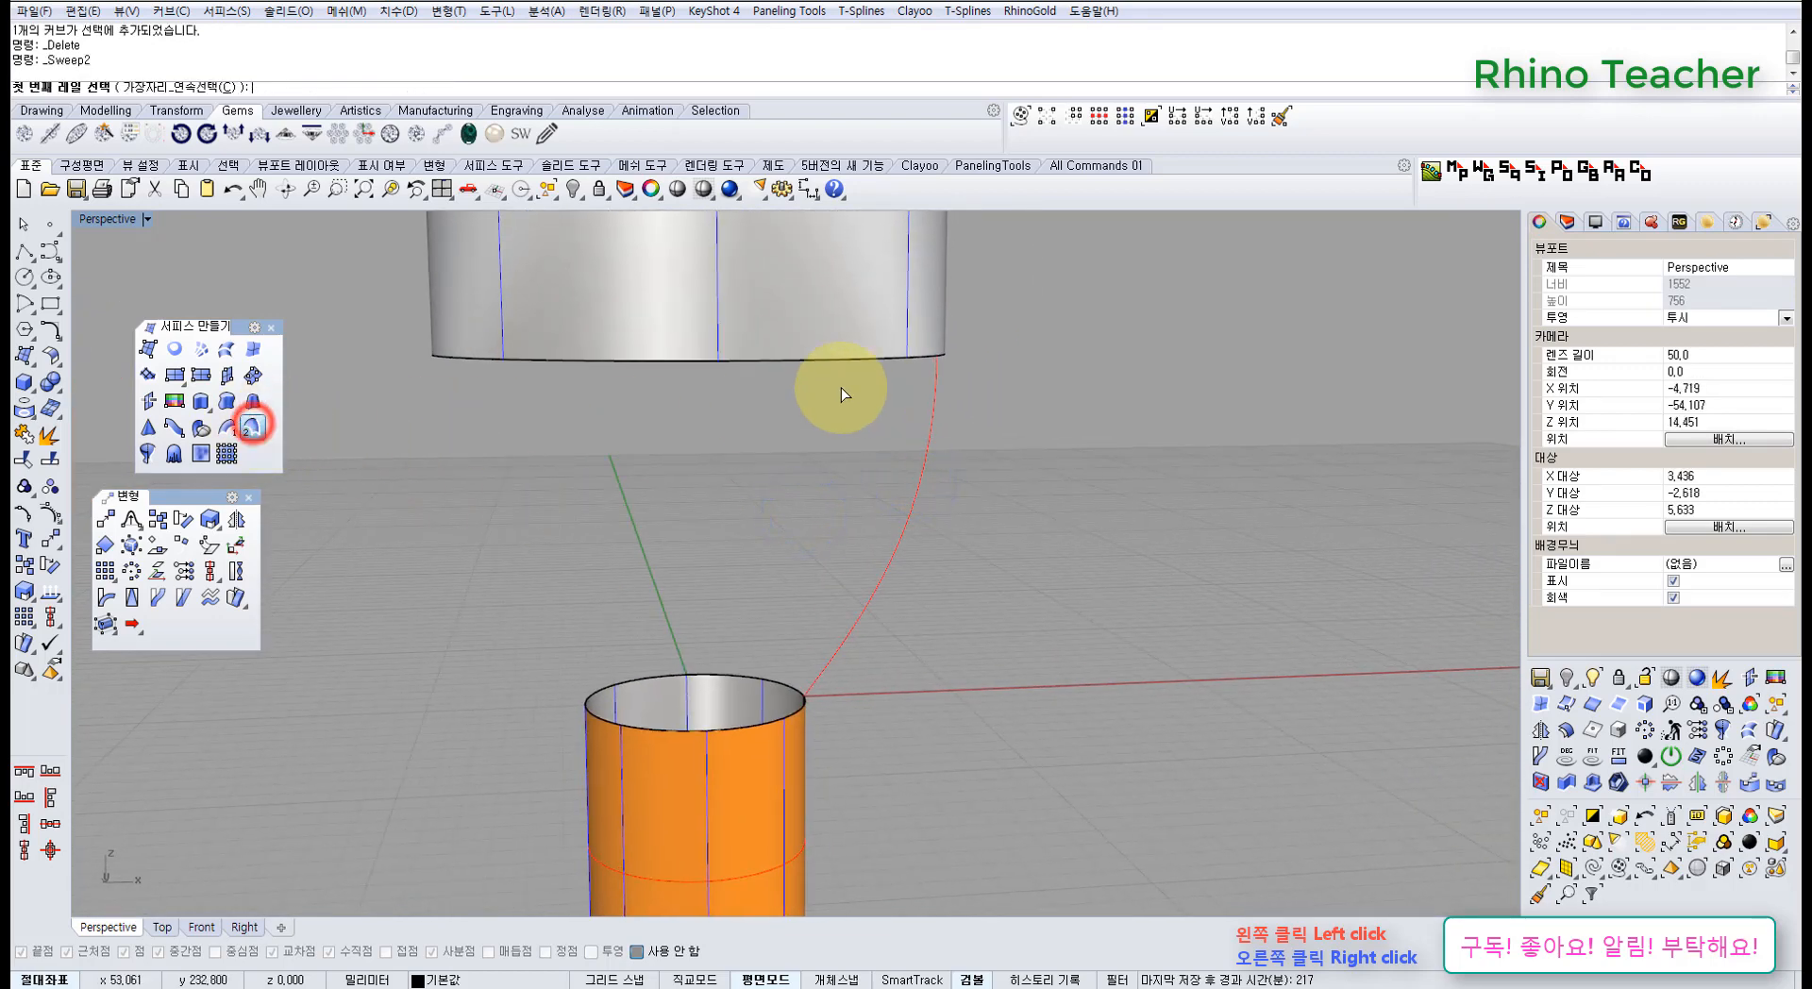
pyautogui.moveTo(841, 387); pyautogui.dragTo(852, 394, button='right')
pyautogui.click(849, 391)
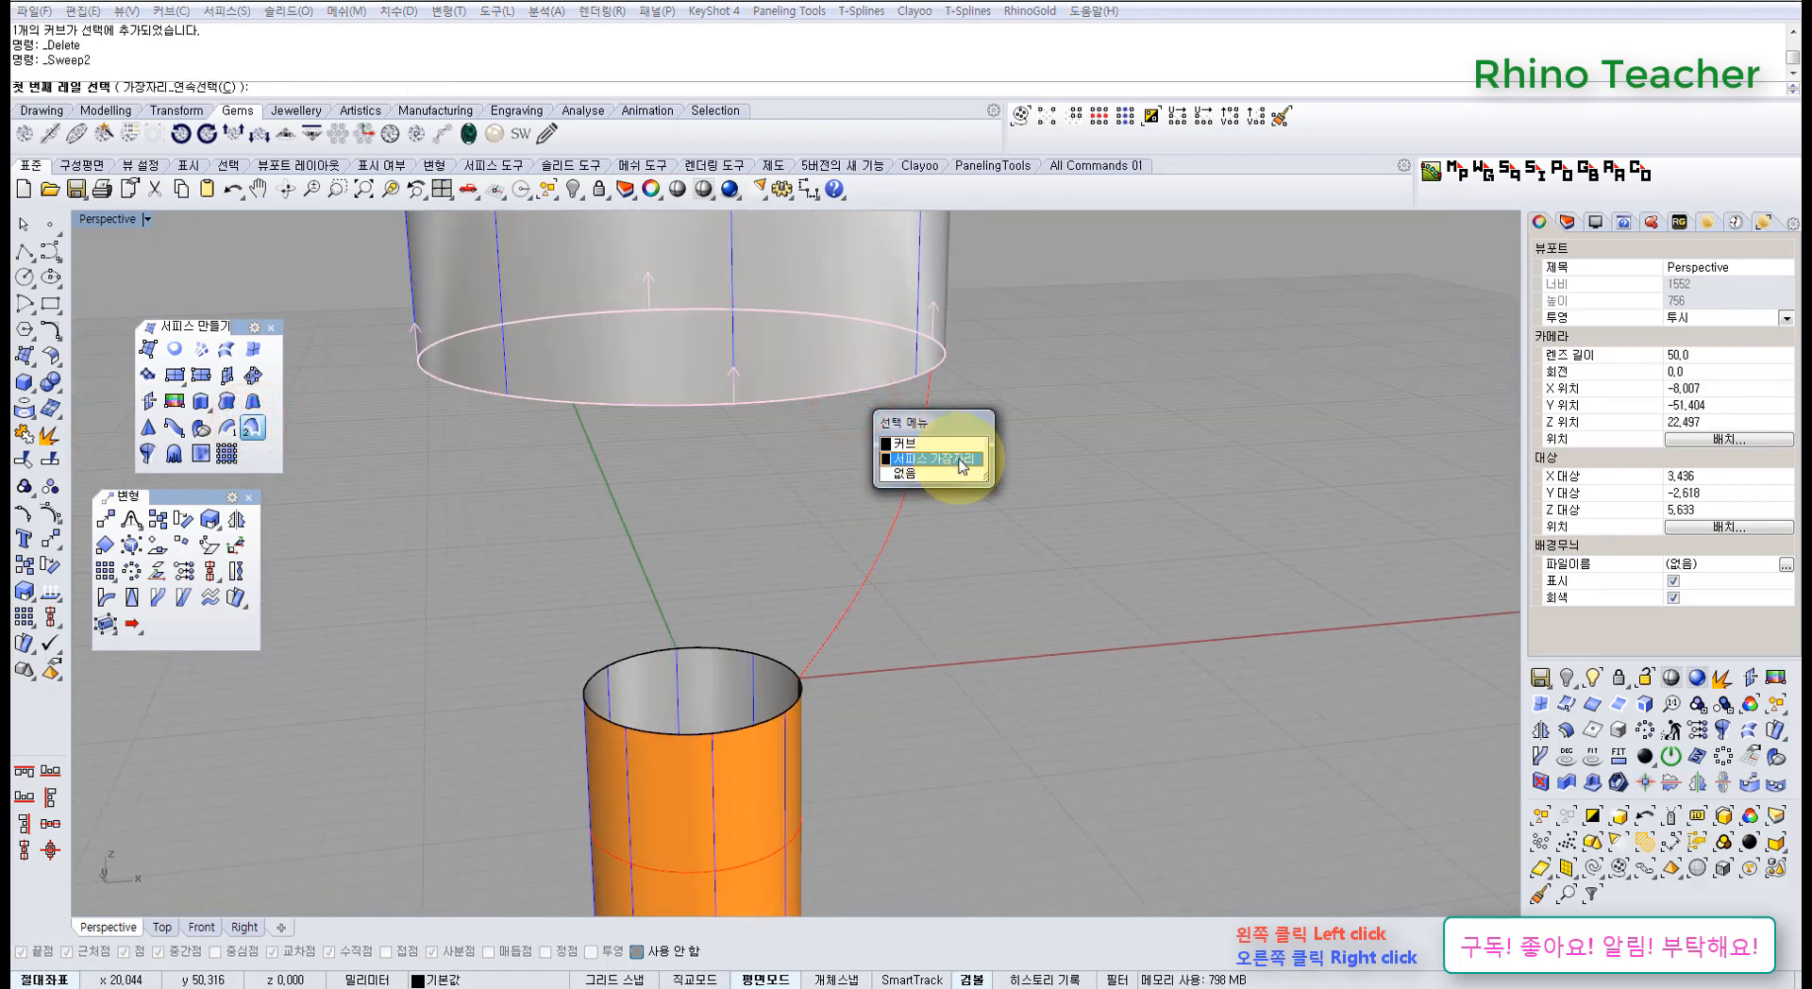
pyautogui.click(1112, 469)
pyautogui.press('Escape')
# - Delete the original rim and base circles, keeping the two cylinders and the single profile curve
pyautogui.moveTo(582, 431); pyautogui.dragTo(659, 492, button='right')
pyautogui.scroll(-4, 575, 396)
pyautogui.moveTo(508, 418); pyautogui.dragTo(991, 564)
pyautogui.moveTo(876, 552); pyautogui.dragTo(872, 566, button='right')
pyautogui.press('Delete')
pyautogui.moveTo(511, 634); pyautogui.dragTo(865, 755)
pyautogui.press('Delete')
# - Sweep the profile curve along the facing edges of both cylinders as a closed two-rail sweep, with tangency at both rails and Maintain height on
pyautogui.moveTo(778, 618); pyautogui.dragTo(835, 661, button='right')
pyautogui.click(252, 427)
pyautogui.click(798, 502)
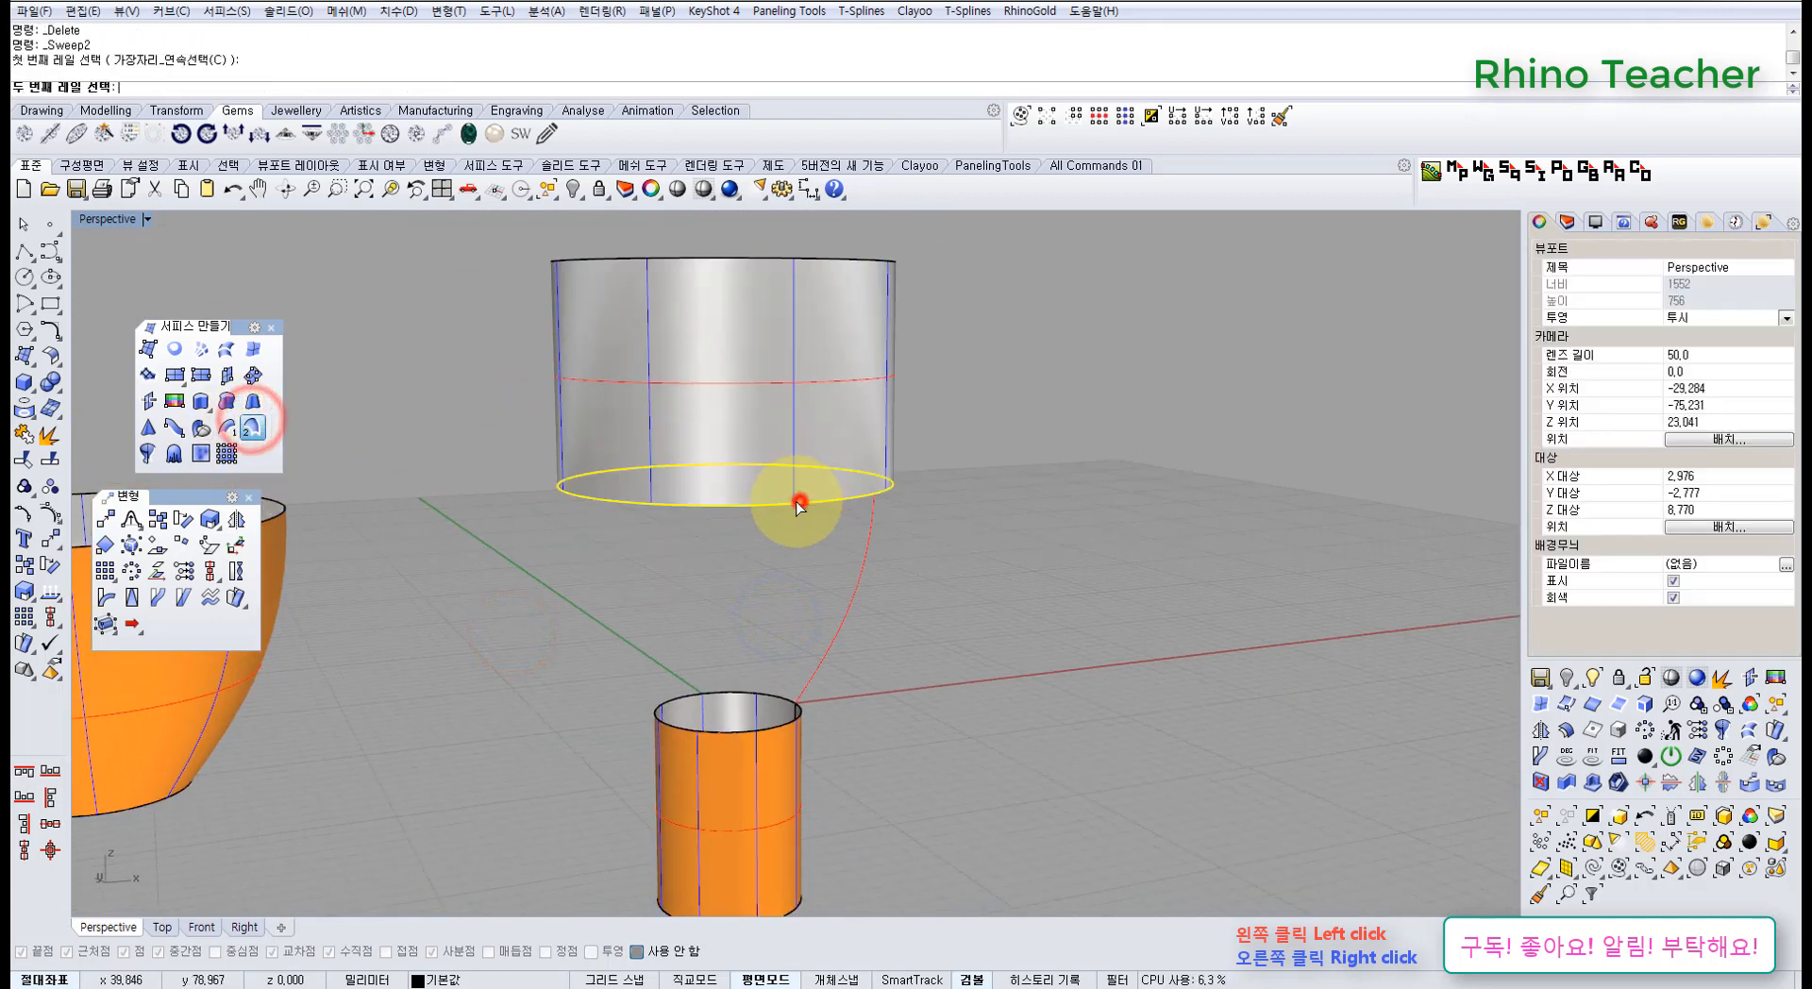
pyautogui.click(758, 726)
pyautogui.click(830, 649)
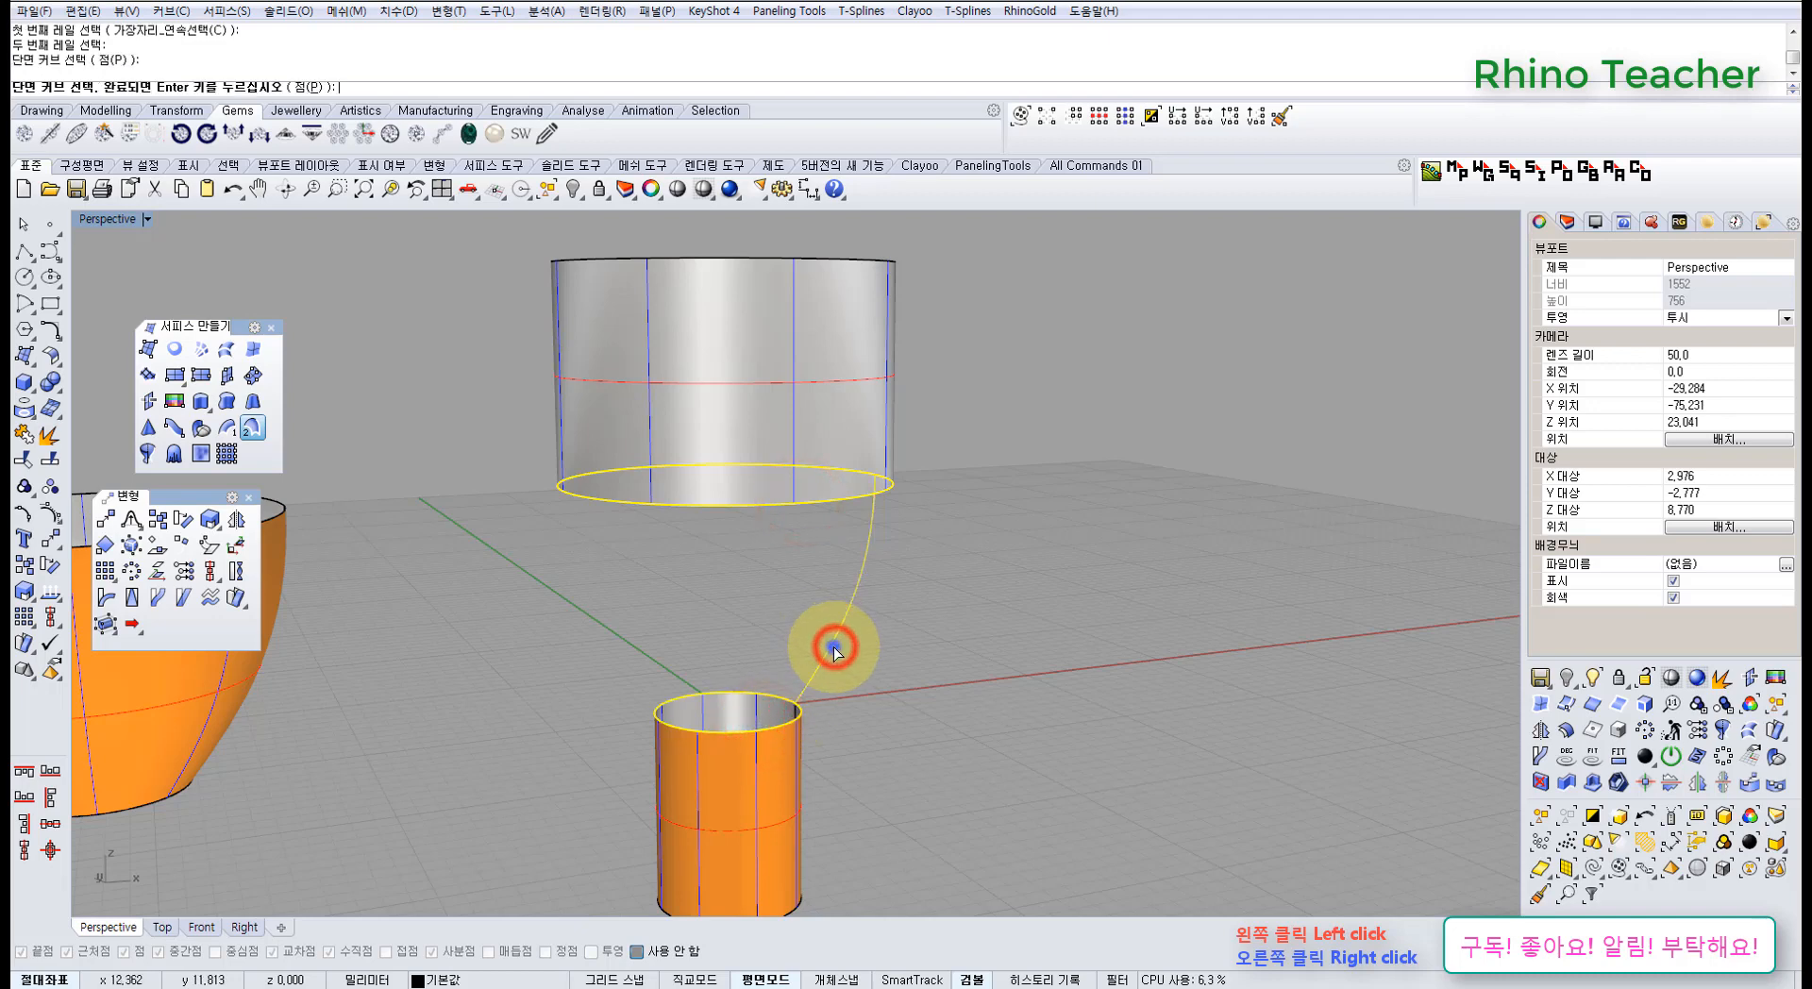
pyautogui.rightClick(835, 647)
pyautogui.moveTo(819, 622); pyautogui.dragTo(785, 541, button='right')
pyautogui.scroll(4, 675, 553)
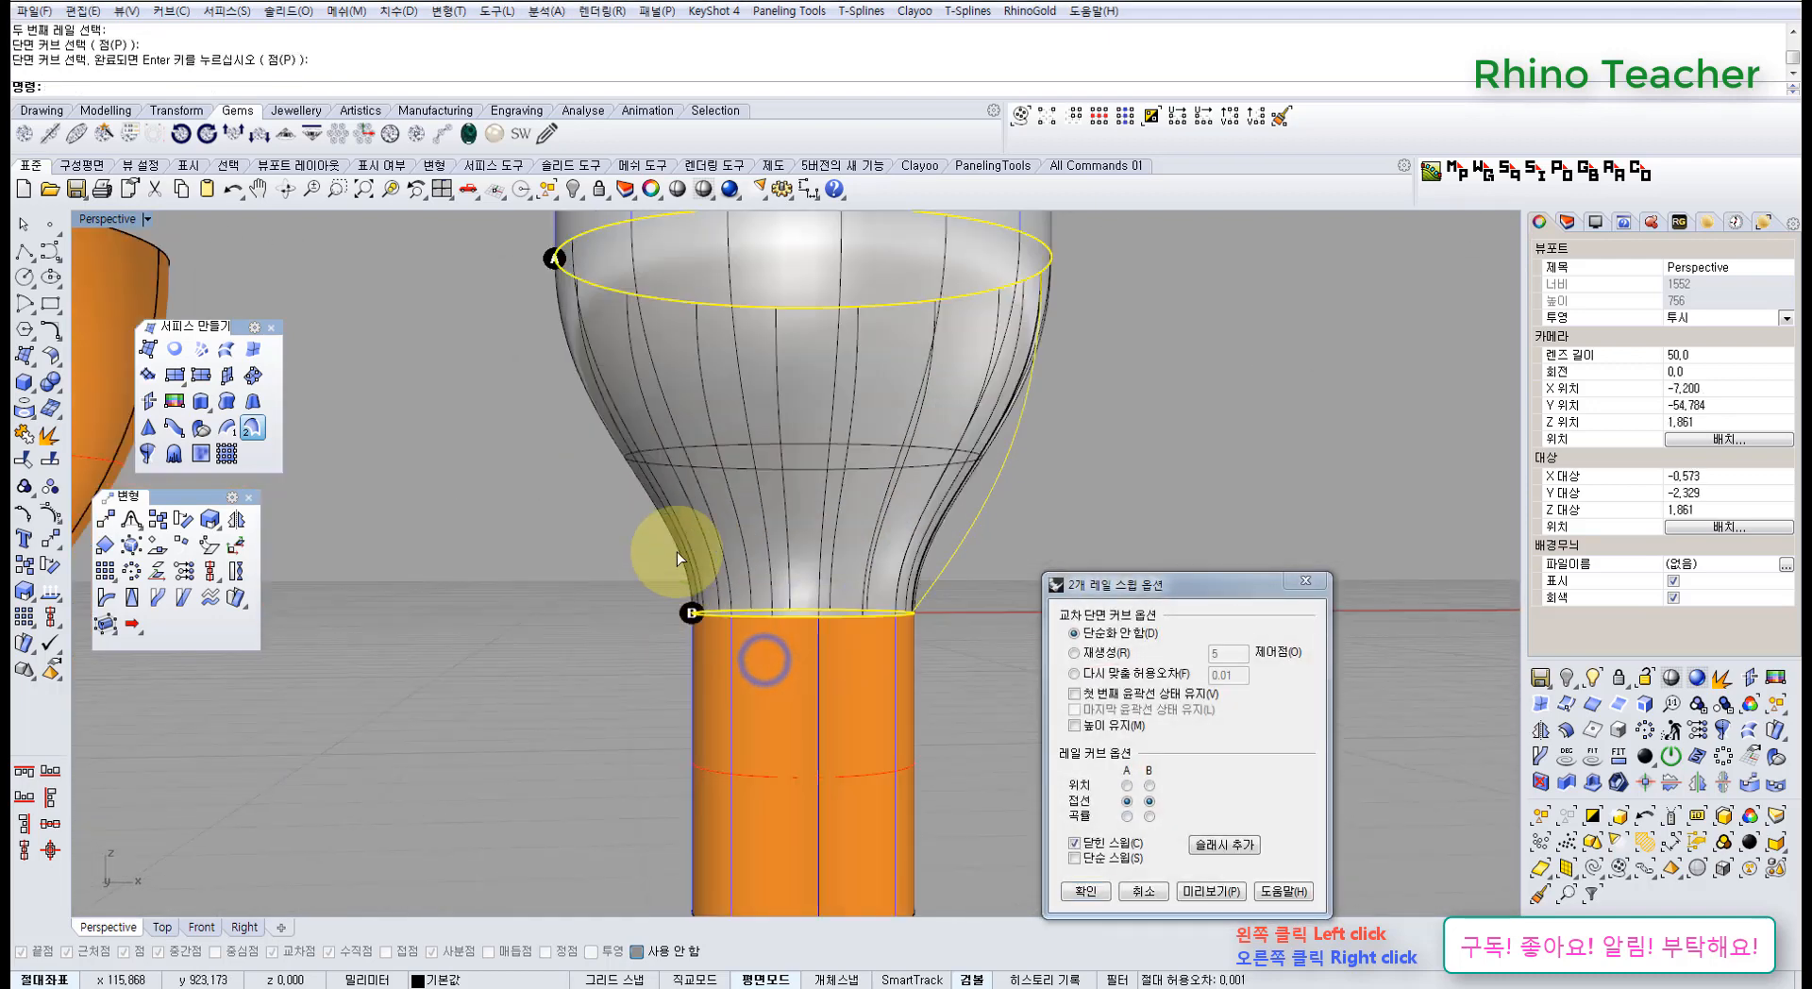
pyautogui.click(1127, 815)
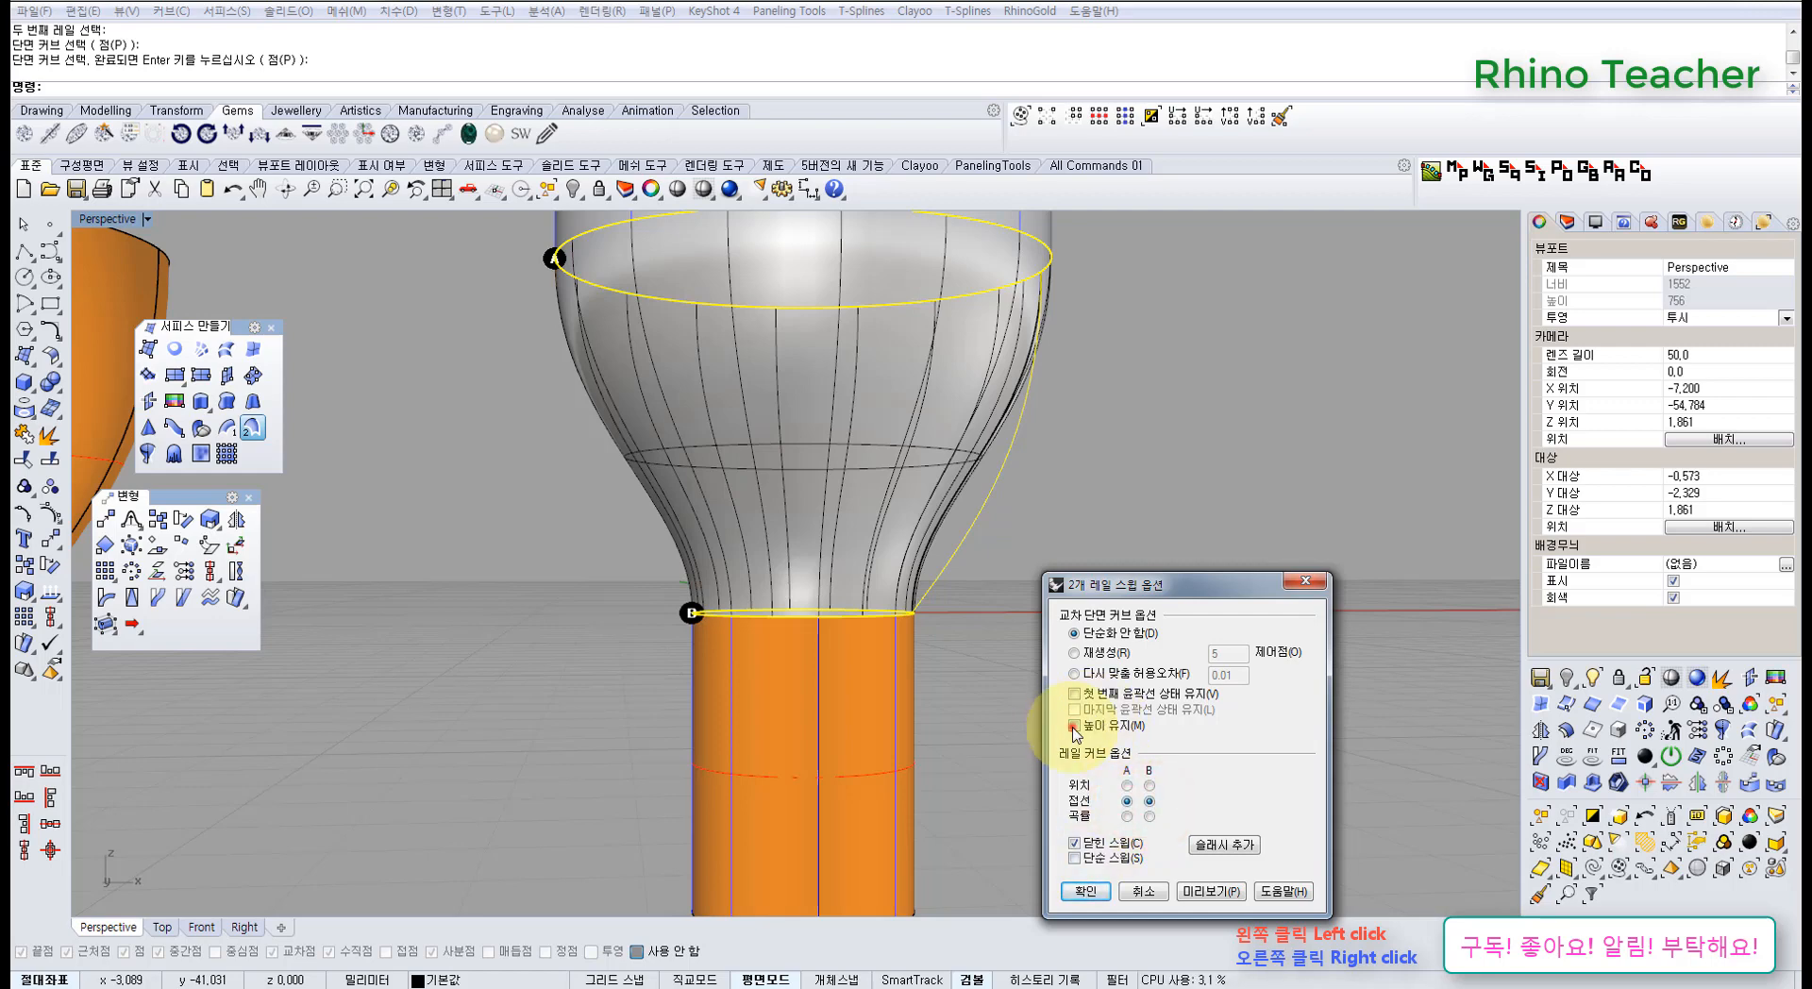
pyautogui.moveTo(800, 585); pyautogui.dragTo(733, 636, button='right')
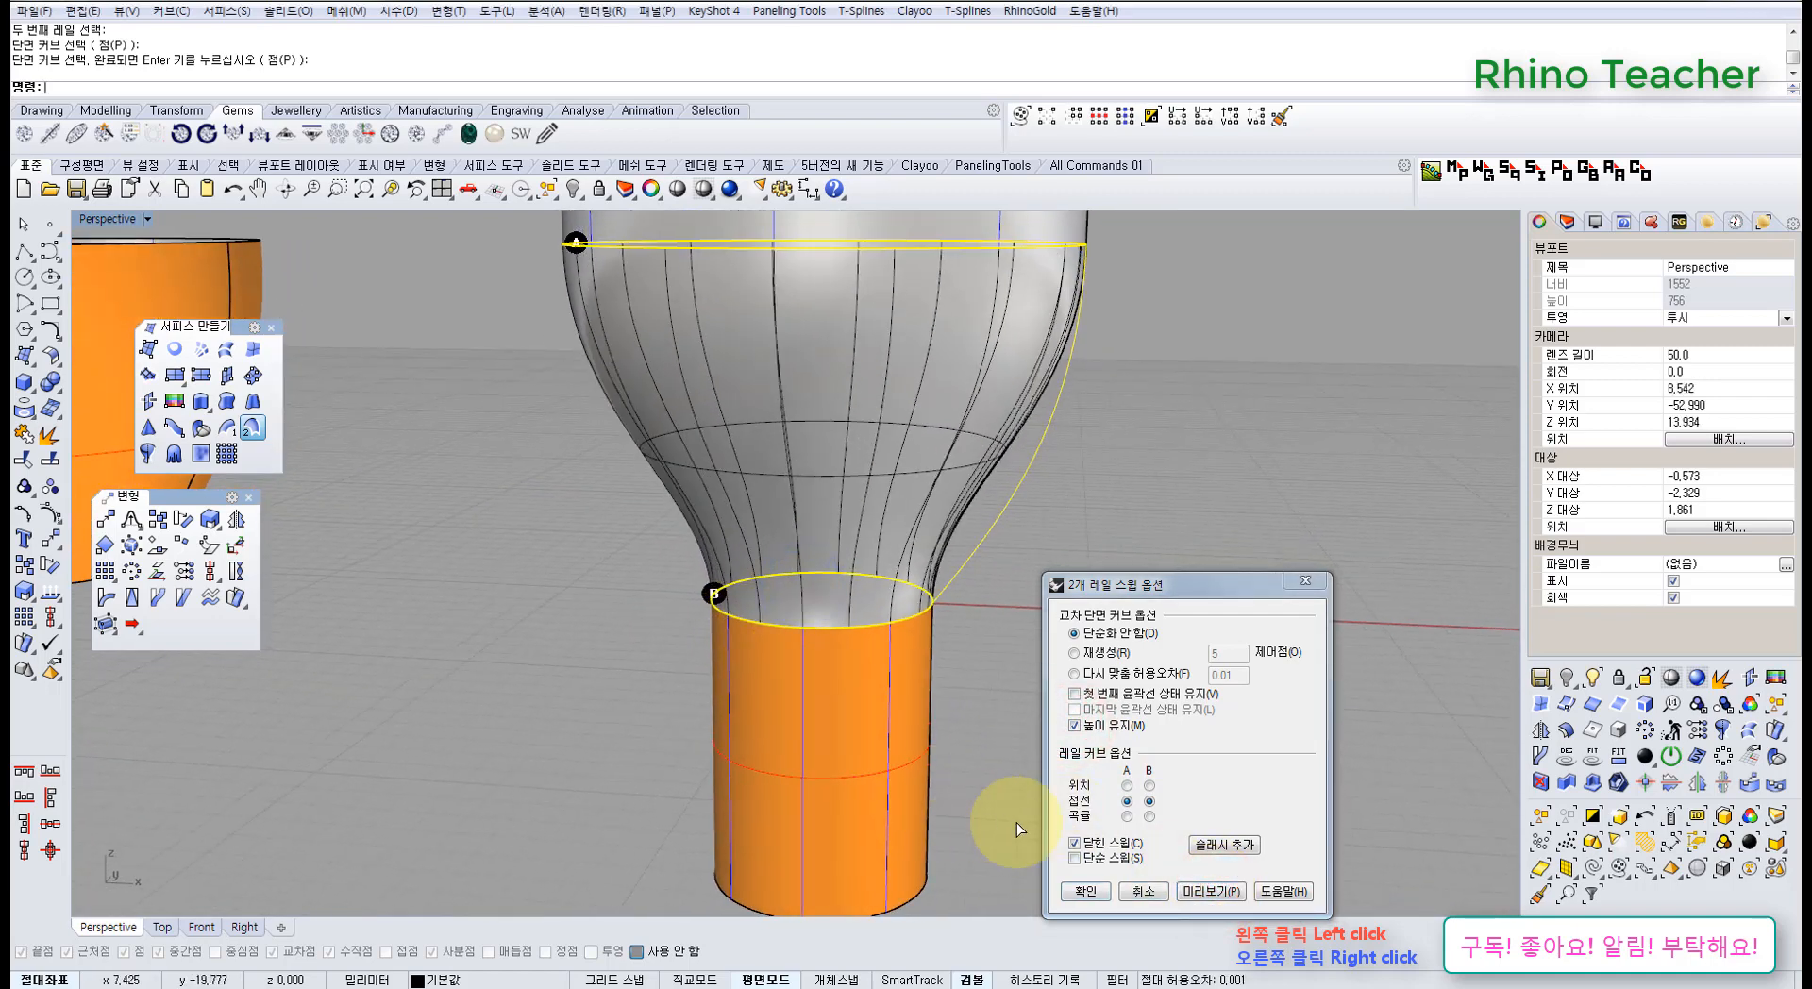
pyautogui.click(1092, 891)
# - Delete the two-rail sweep surface and the remaining profile curve between the cylinders
pyautogui.click(828, 494)
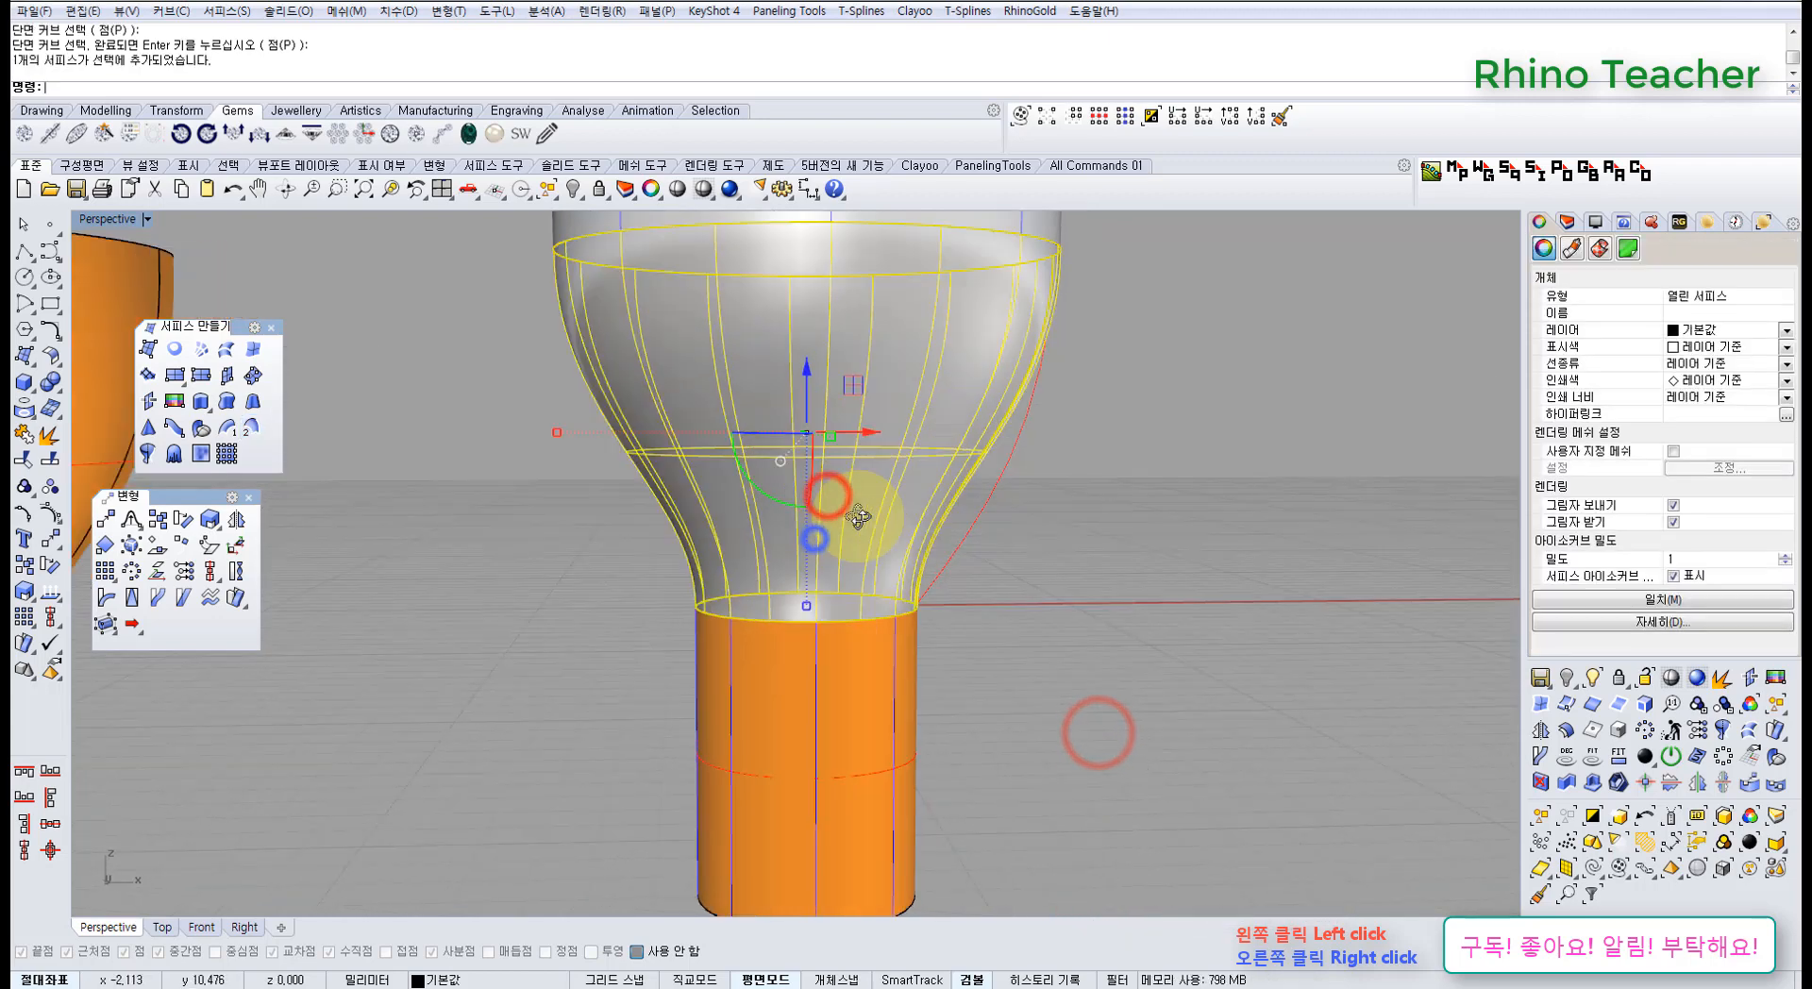
pyautogui.press('Delete')
pyautogui.moveTo(800, 437); pyautogui.dragTo(875, 547, button='right')
pyautogui.click(1117, 573)
pyautogui.press('Delete')
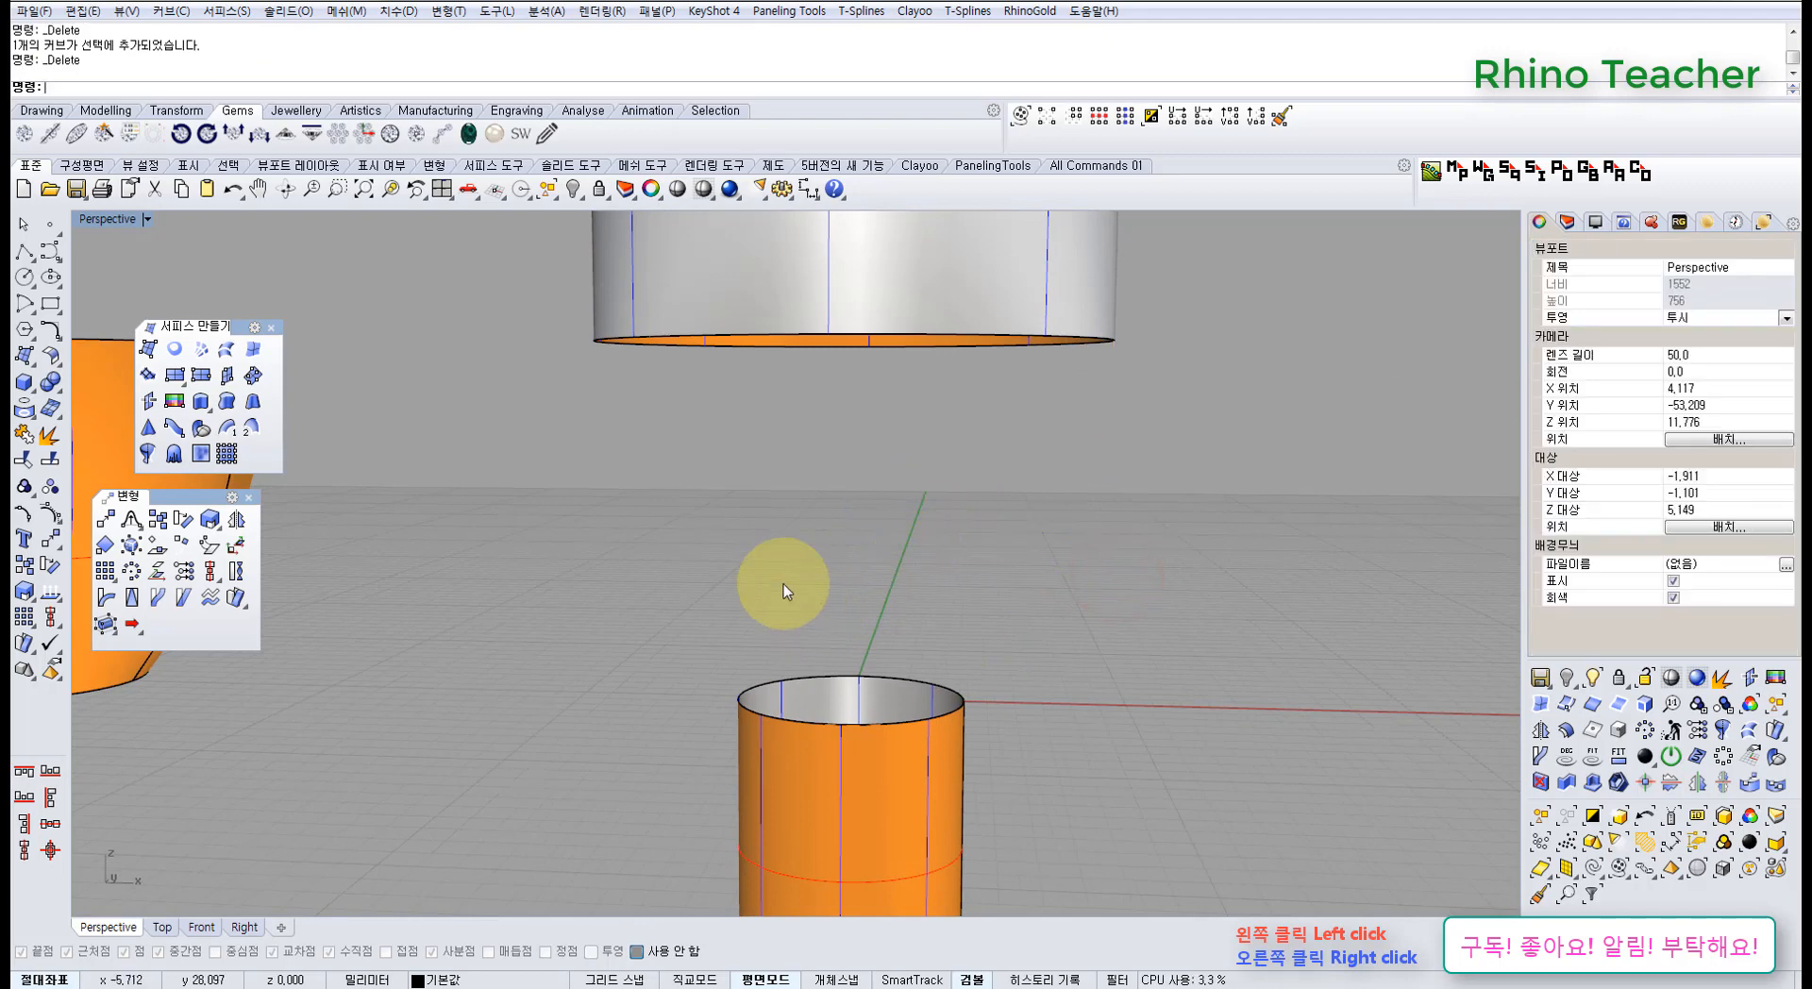
# - Try a surface blend between the facing edges of the upper and lower cylinders with tangency at both ends
pyautogui.moveTo(783, 590); pyautogui.dragTo(728, 562, button='right')
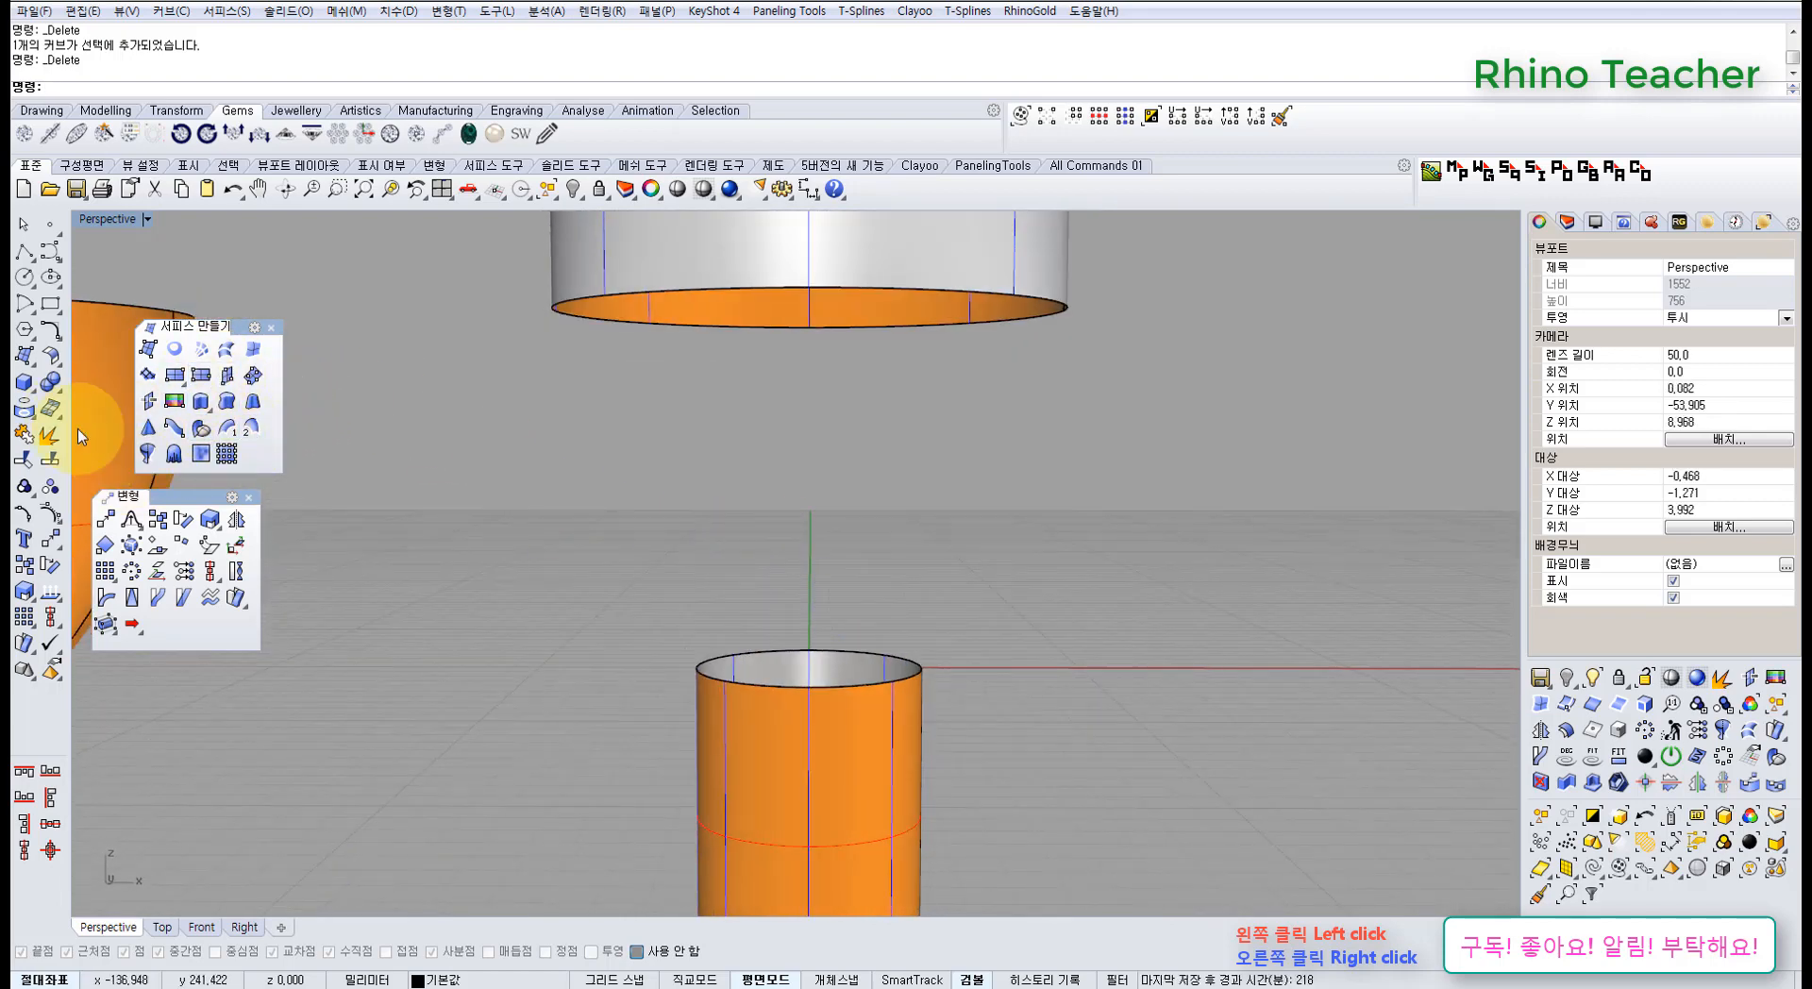
pyautogui.click(50, 354)
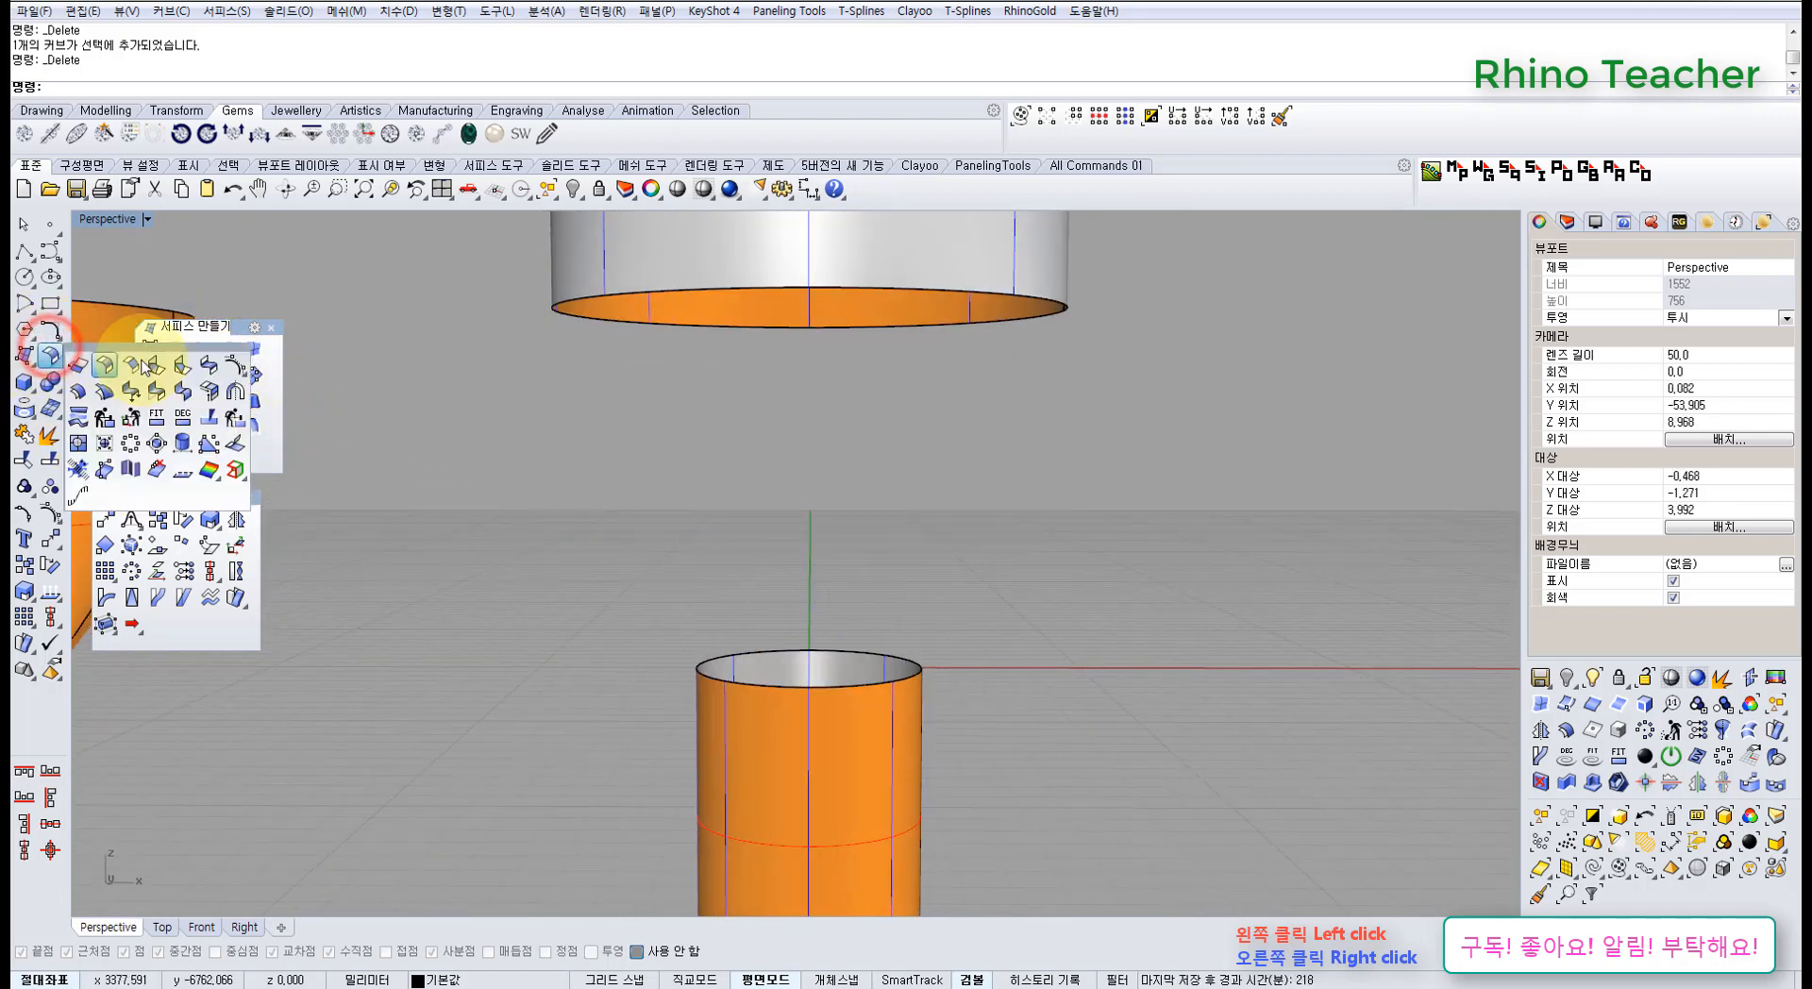
pyautogui.click(210, 369)
pyautogui.moveTo(910, 346); pyautogui.dragTo(877, 380, button='right')
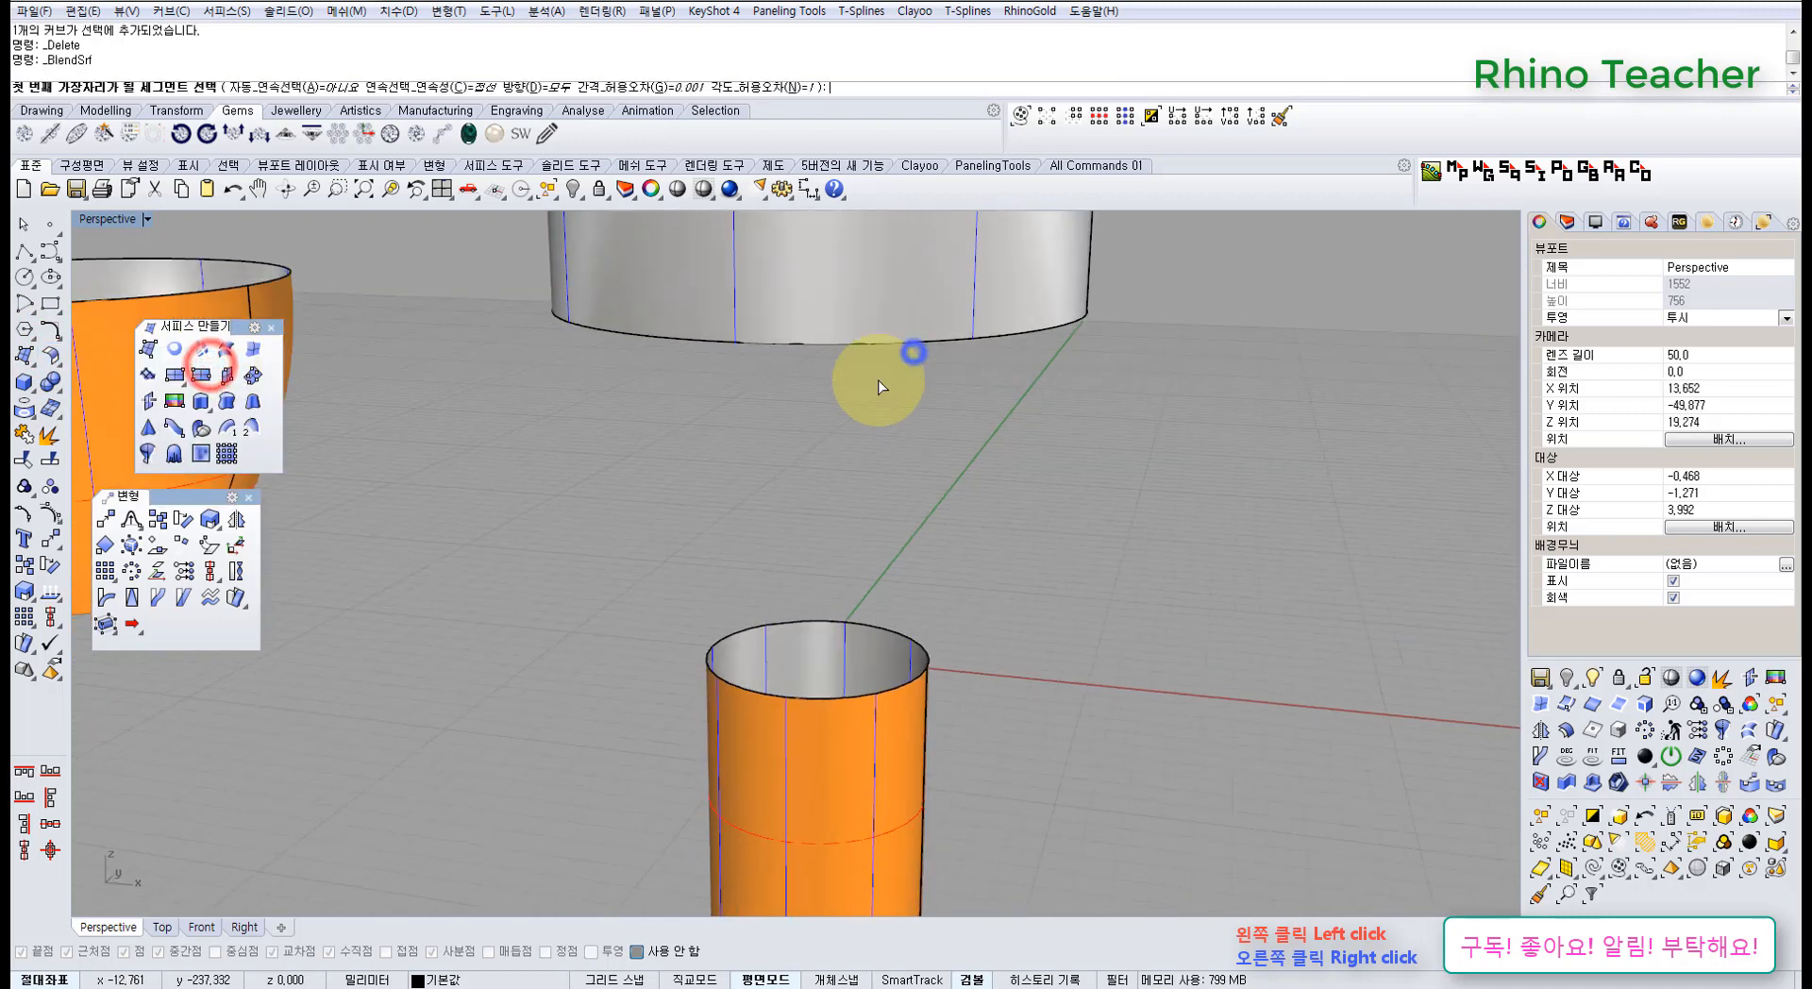
pyautogui.click(988, 332)
pyautogui.click(923, 667)
pyautogui.rightClick(866, 626)
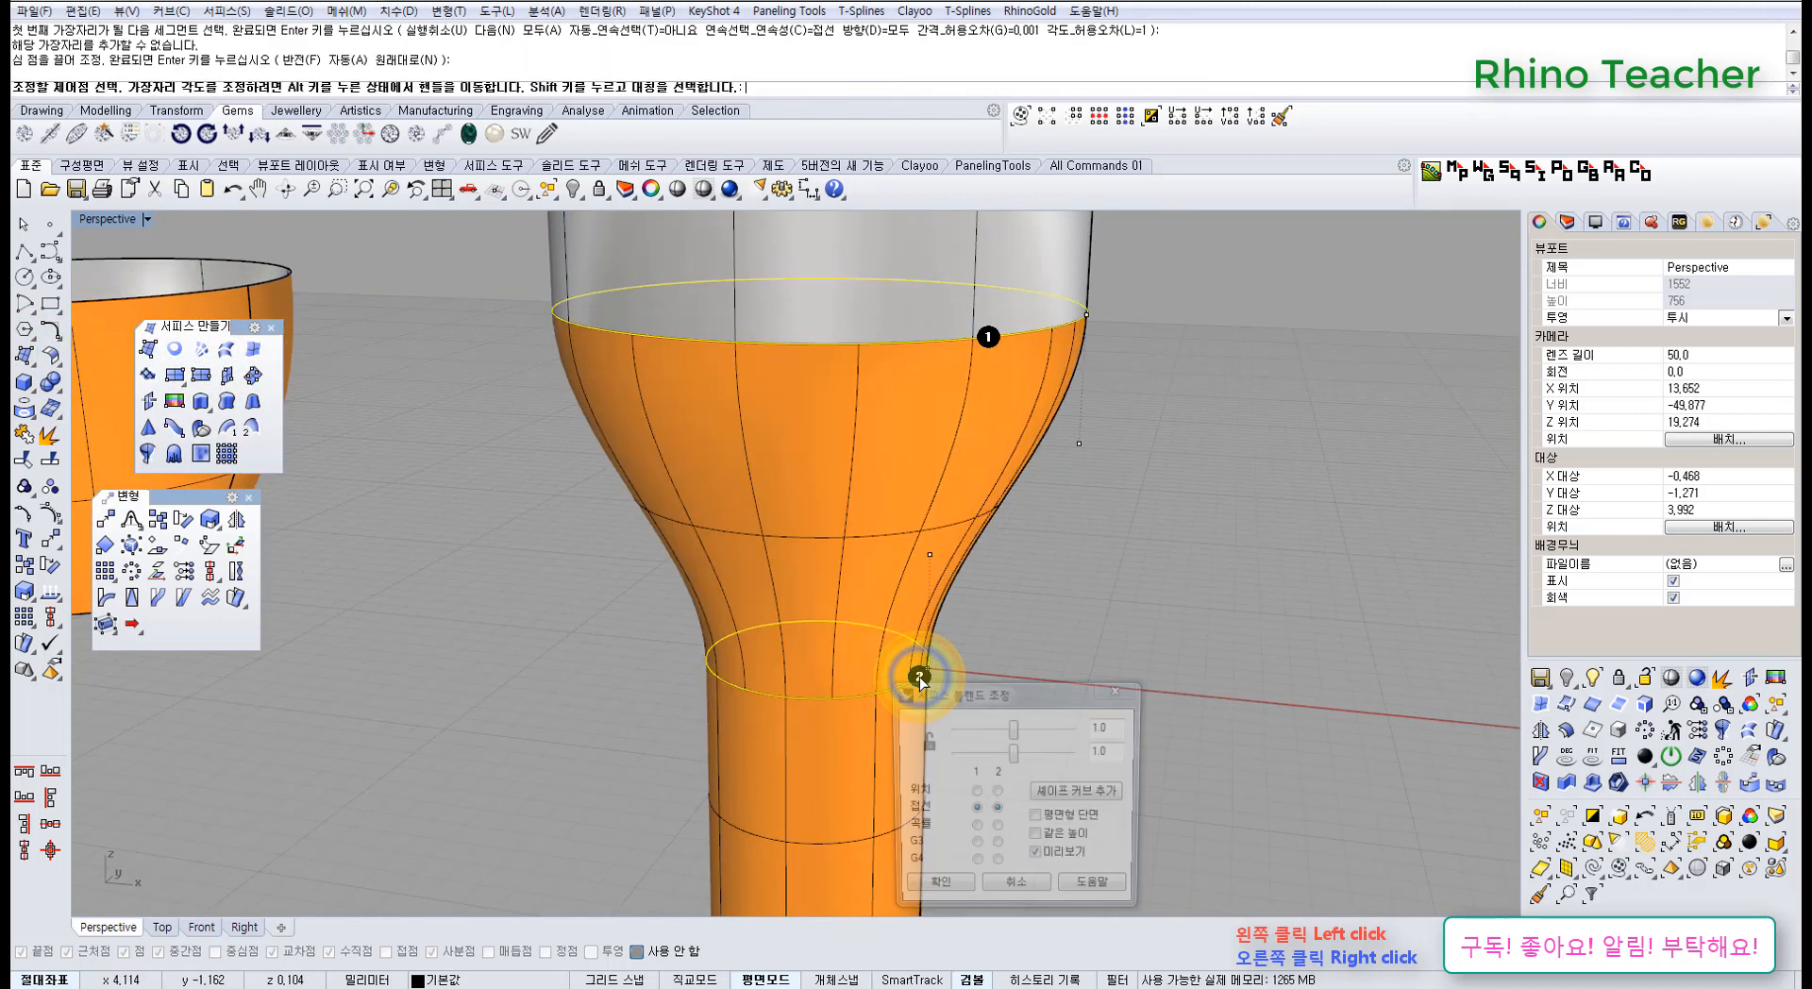
pyautogui.moveTo(920, 557); pyautogui.dragTo(988, 555, button='right')
pyautogui.click(1002, 891)
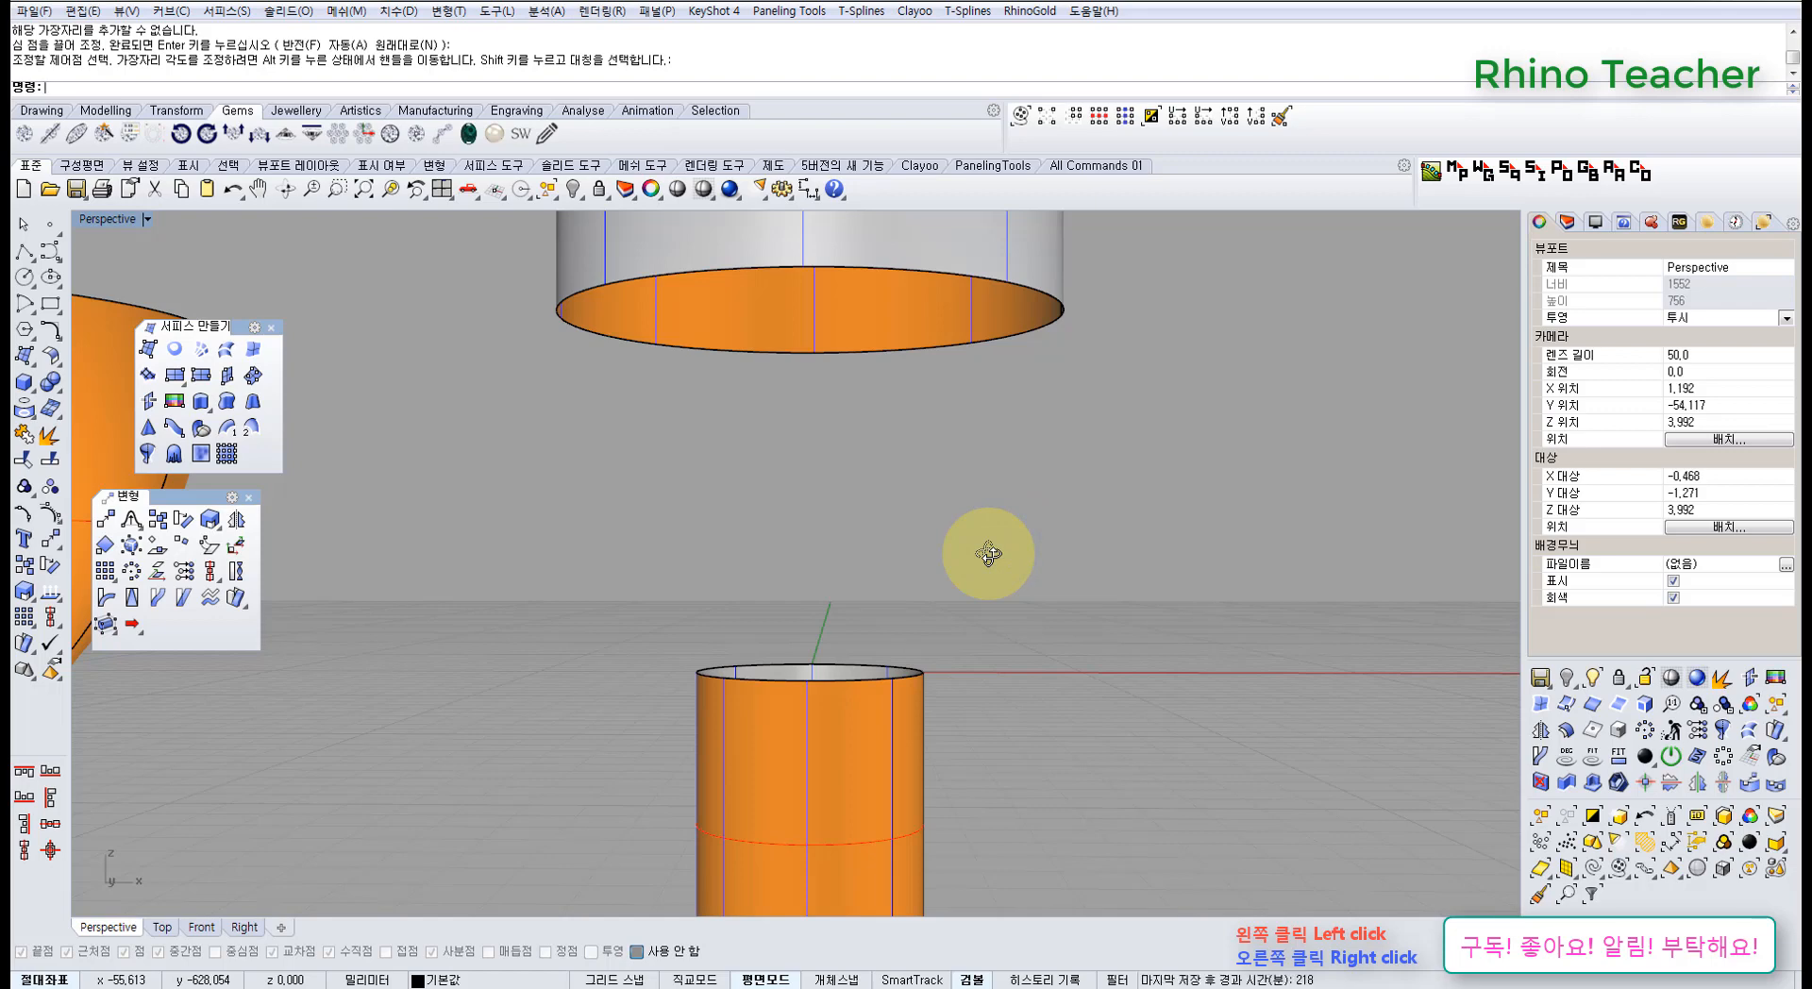
# - Undo the curve deletions, cylinder extrusions and polar array, back to the rim circle, base circle and two opposite profile curves
pyautogui.scroll(-3, 988, 554)
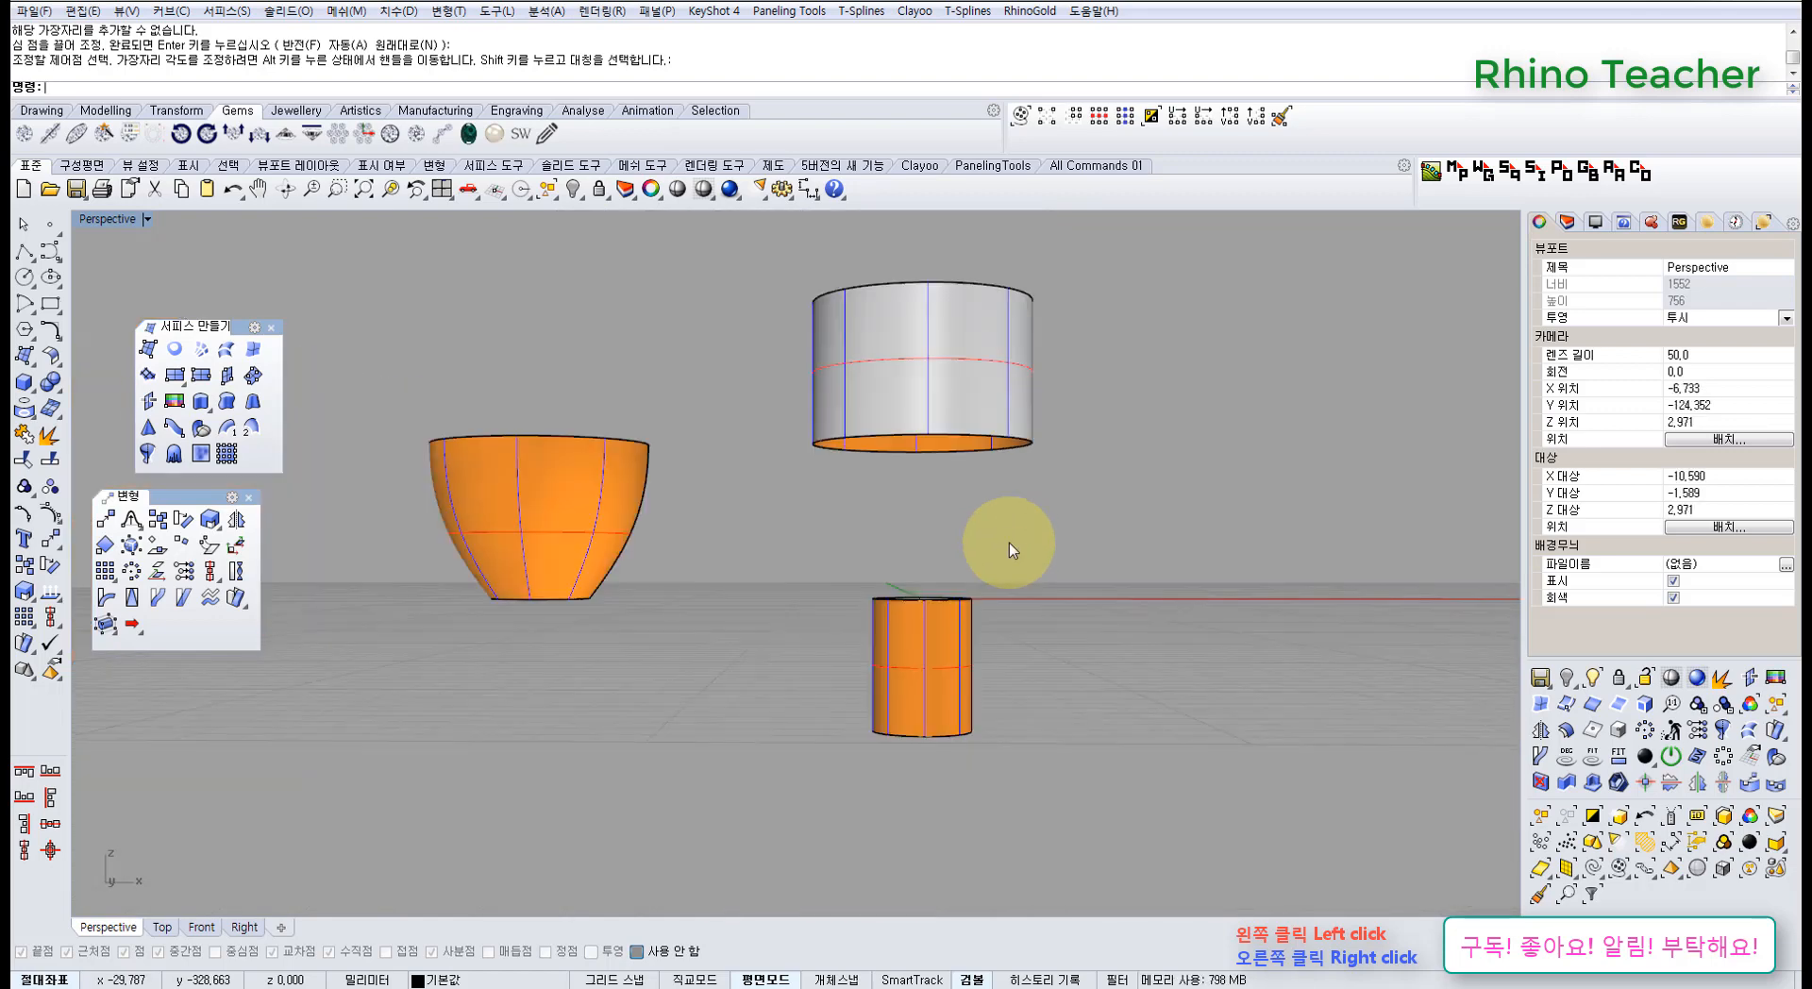
pyautogui.hotkey('ctrl', 'z')
pyautogui.hotkey('ctrl', 'z')
pyautogui.hotkey('ctrl', 'z')
pyautogui.hotkey('ctrl', 'z')
pyautogui.hotkey('ctrl', 'z')
pyautogui.hotkey('ctrl', 'z')
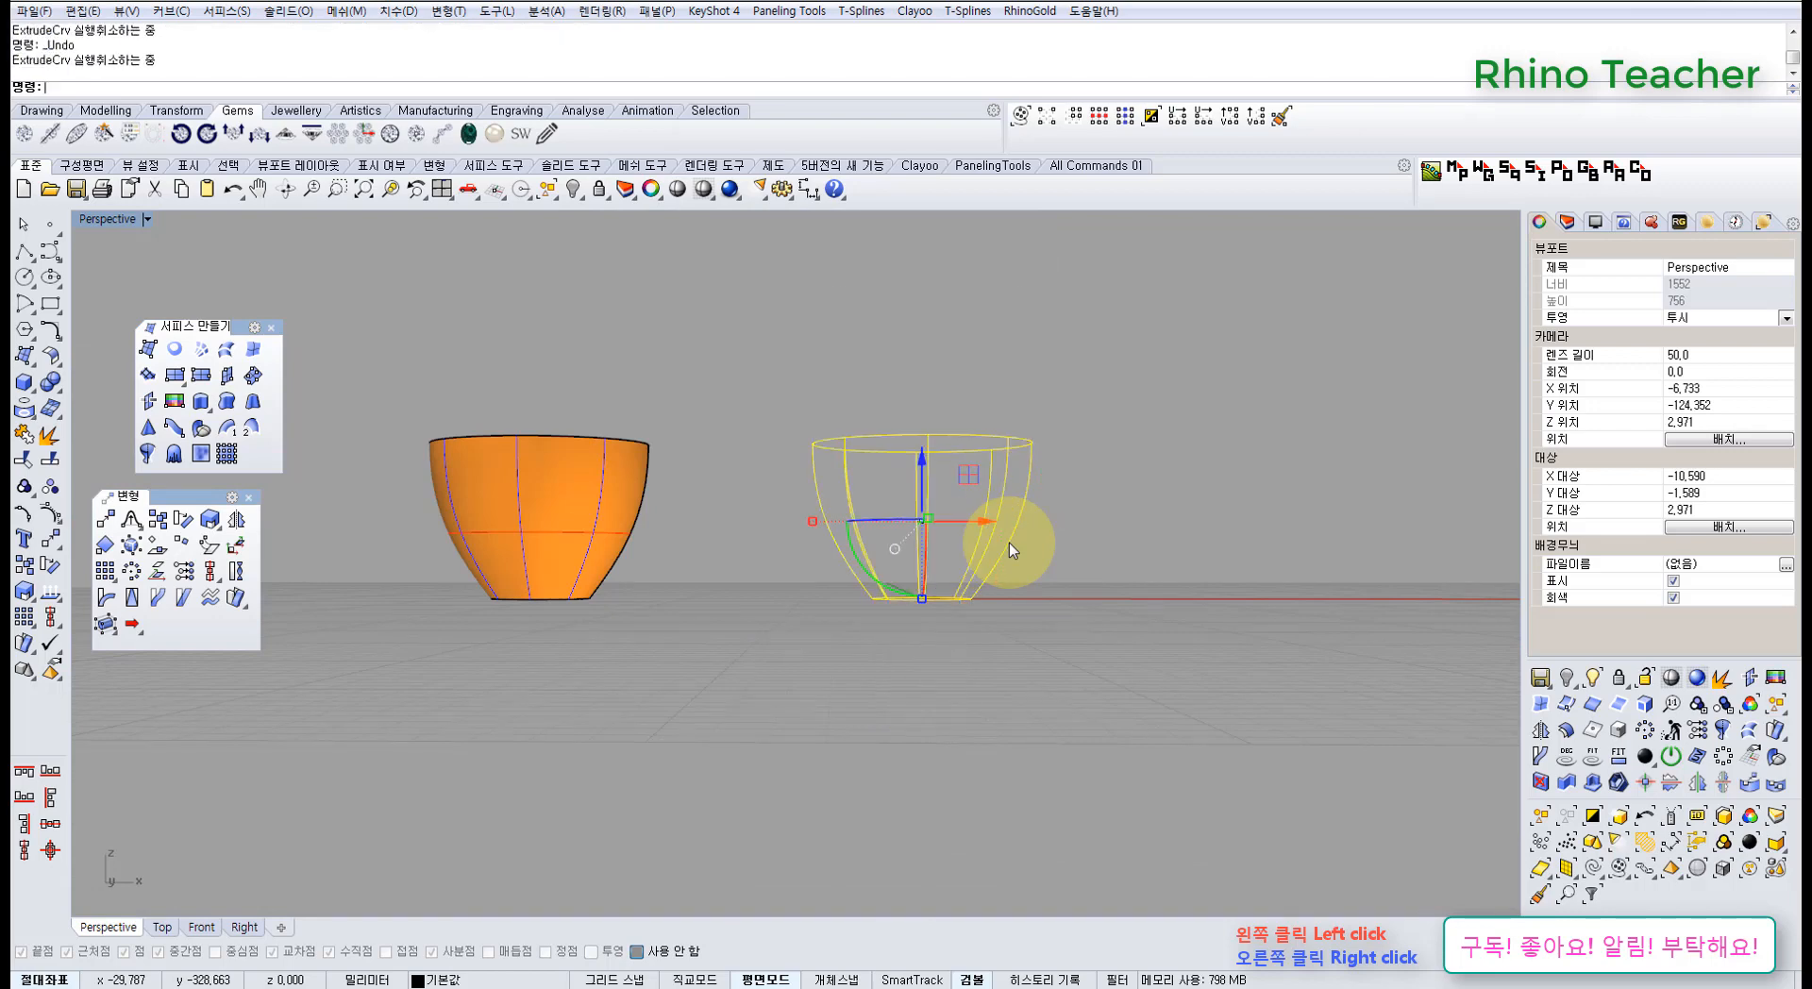
pyautogui.scroll(-5, 1024, 547)
pyautogui.moveTo(1068, 513); pyautogui.dragTo(1047, 554, button='right')
pyautogui.scroll(6, 1046, 557)
pyautogui.click(1106, 569)
# - Highlight the two opposite profile curves and the rim and base circles in turn, and clear the selection
pyautogui.moveTo(943, 572); pyautogui.dragTo(993, 552, button='right')
pyautogui.scroll(6, 957, 536)
pyautogui.moveTo(1177, 564); pyautogui.dragTo(565, 485)
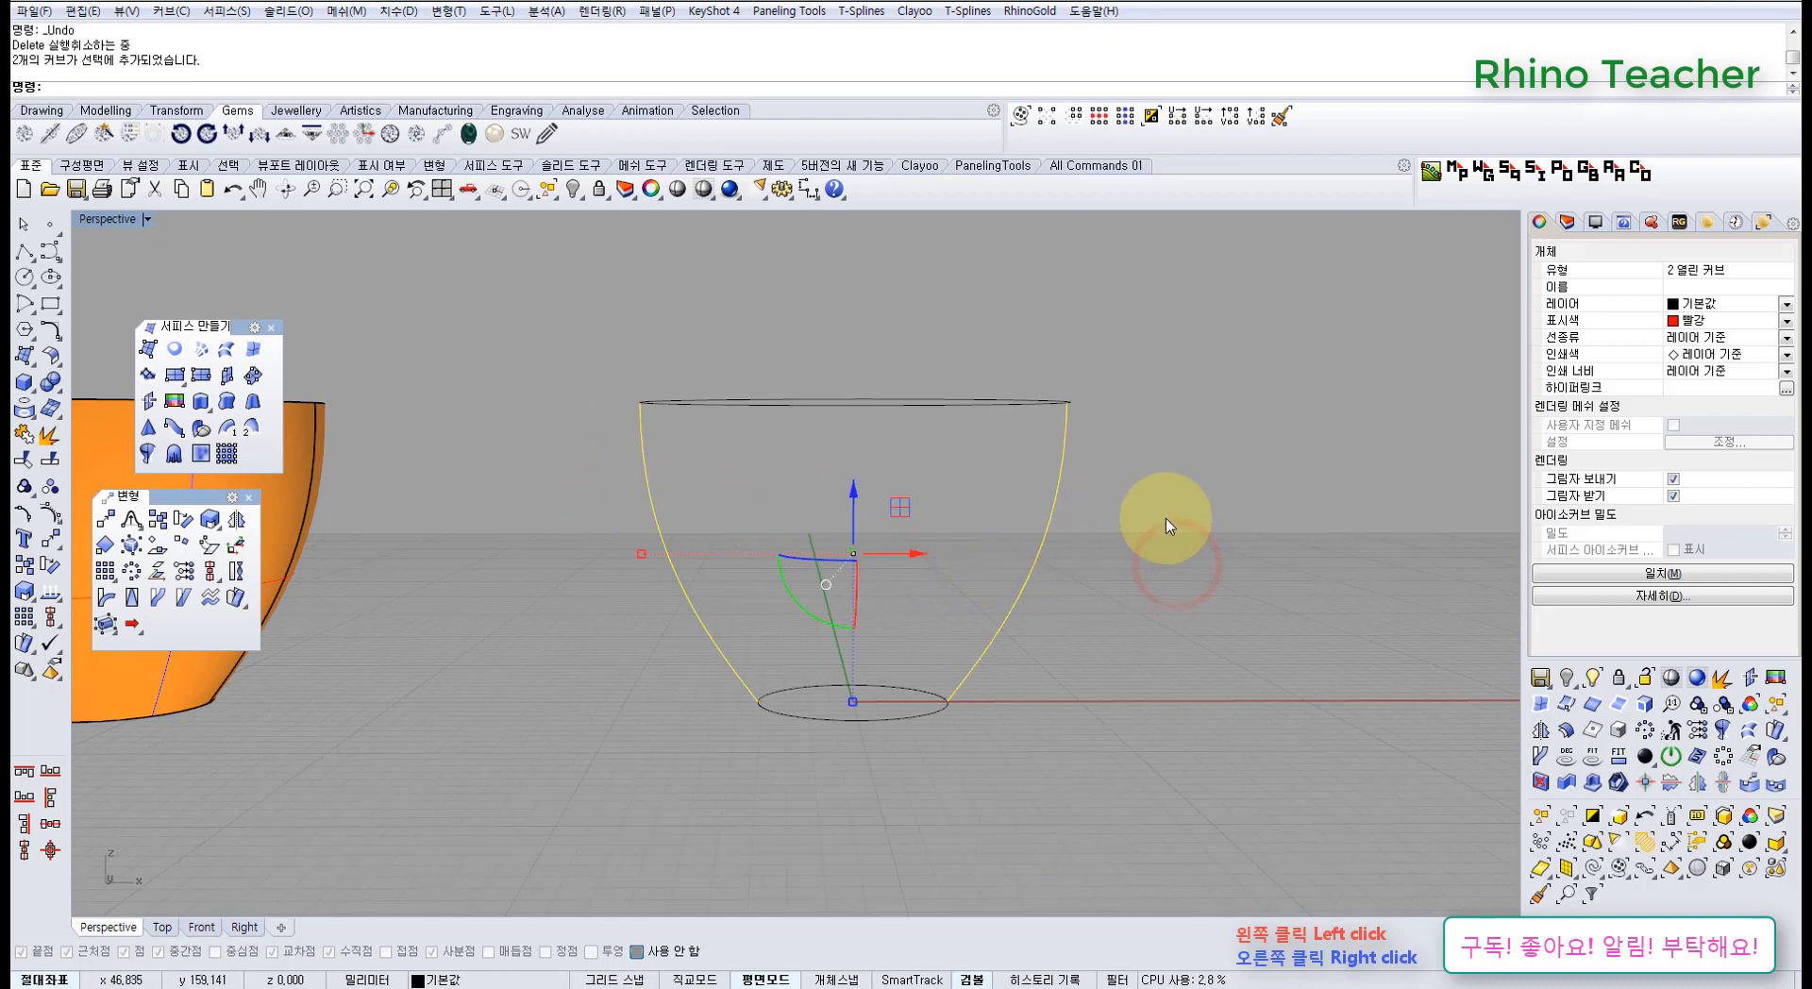
pyautogui.moveTo(1185, 526); pyautogui.dragTo(552, 507)
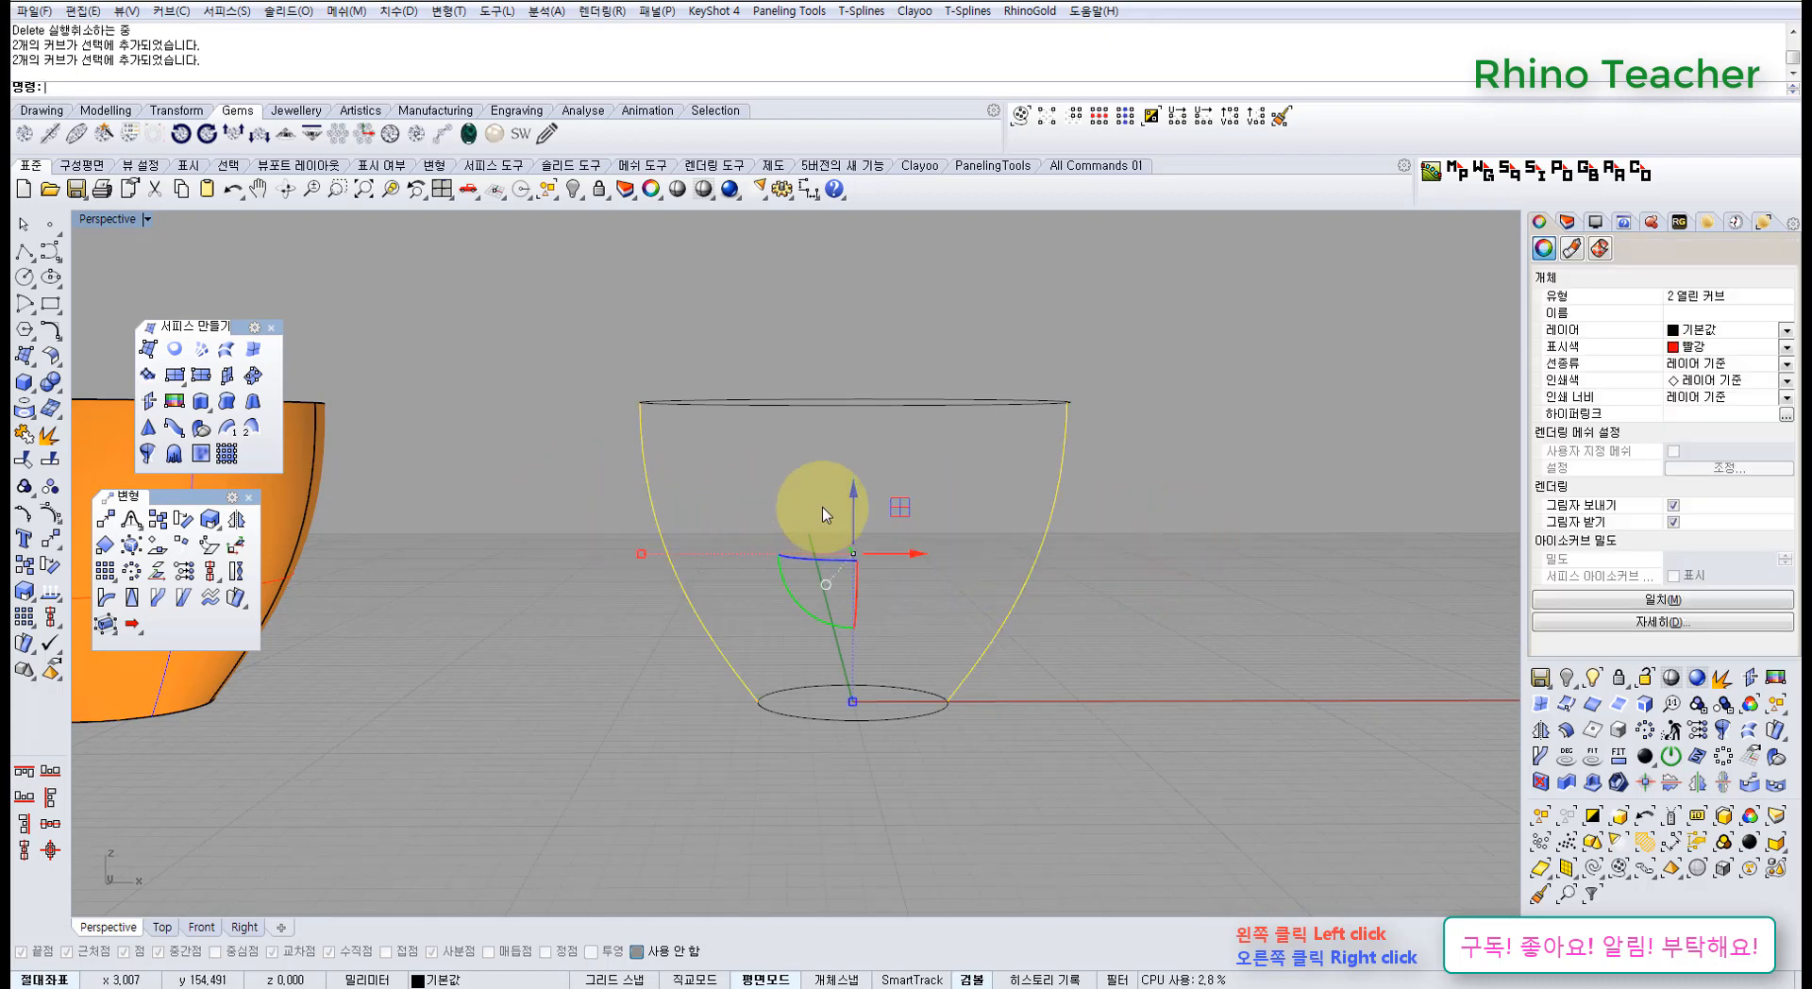
pyautogui.click(830, 332)
pyautogui.moveTo(896, 284); pyautogui.dragTo(841, 734)
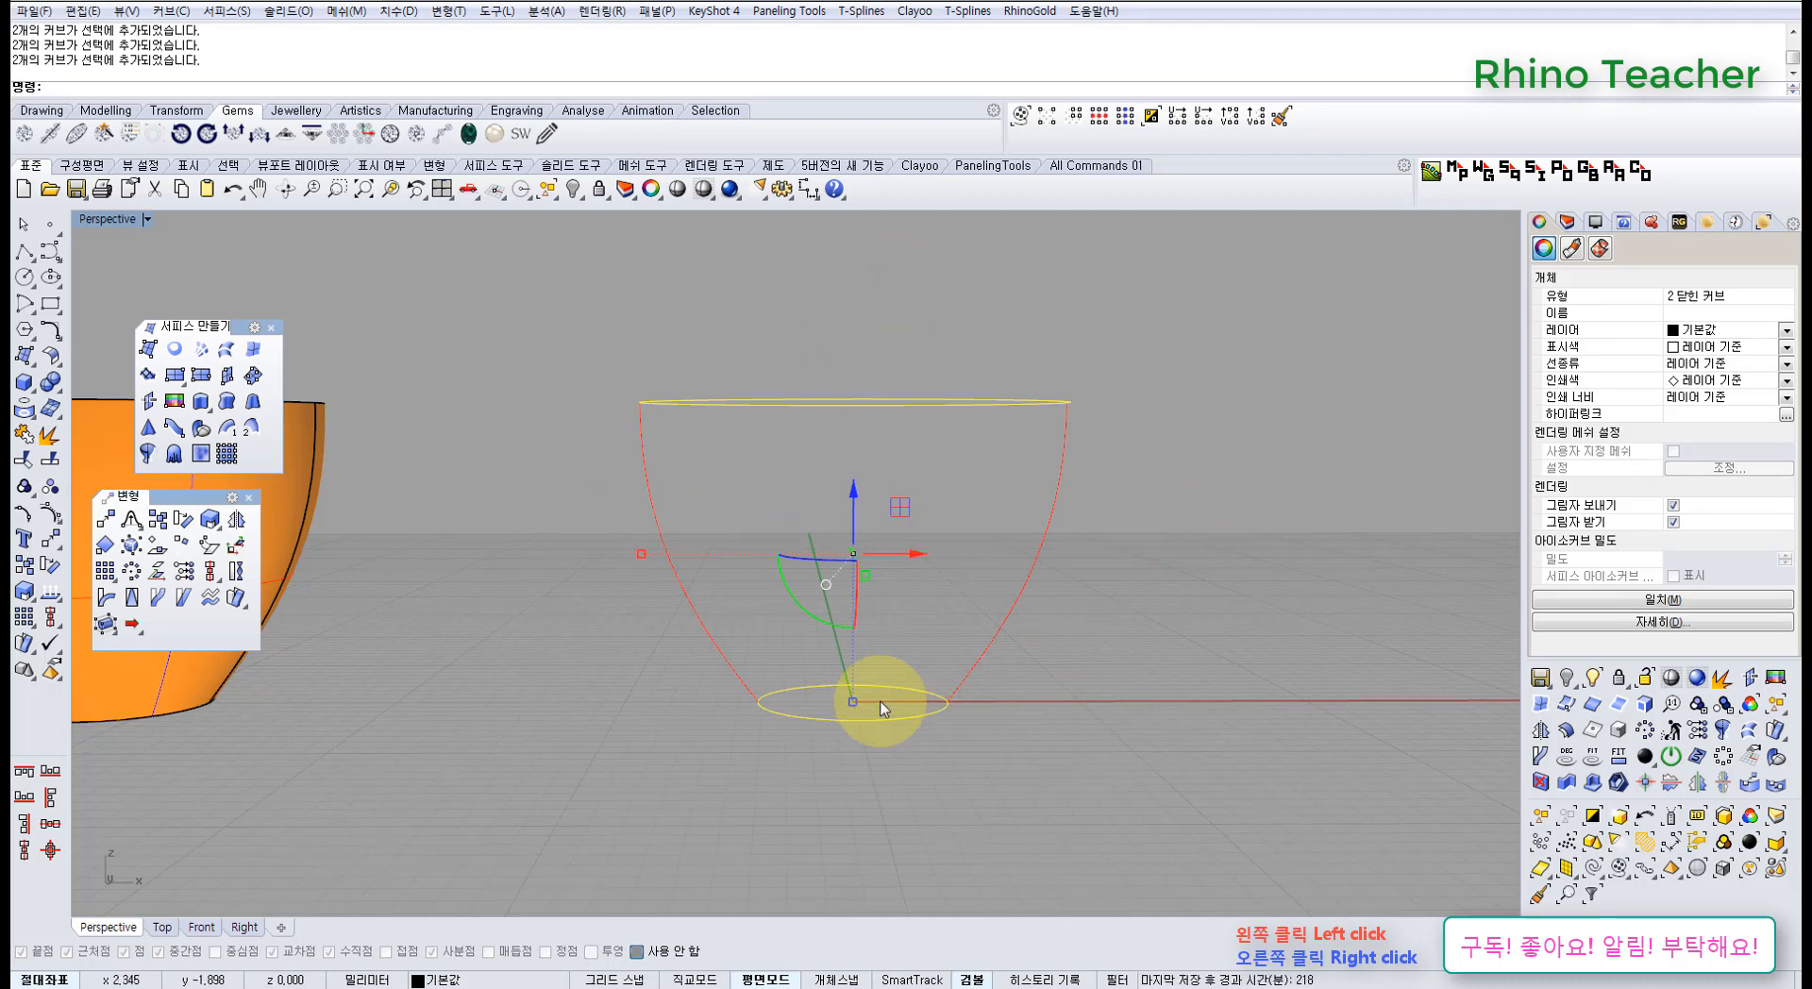
pyautogui.click(625, 666)
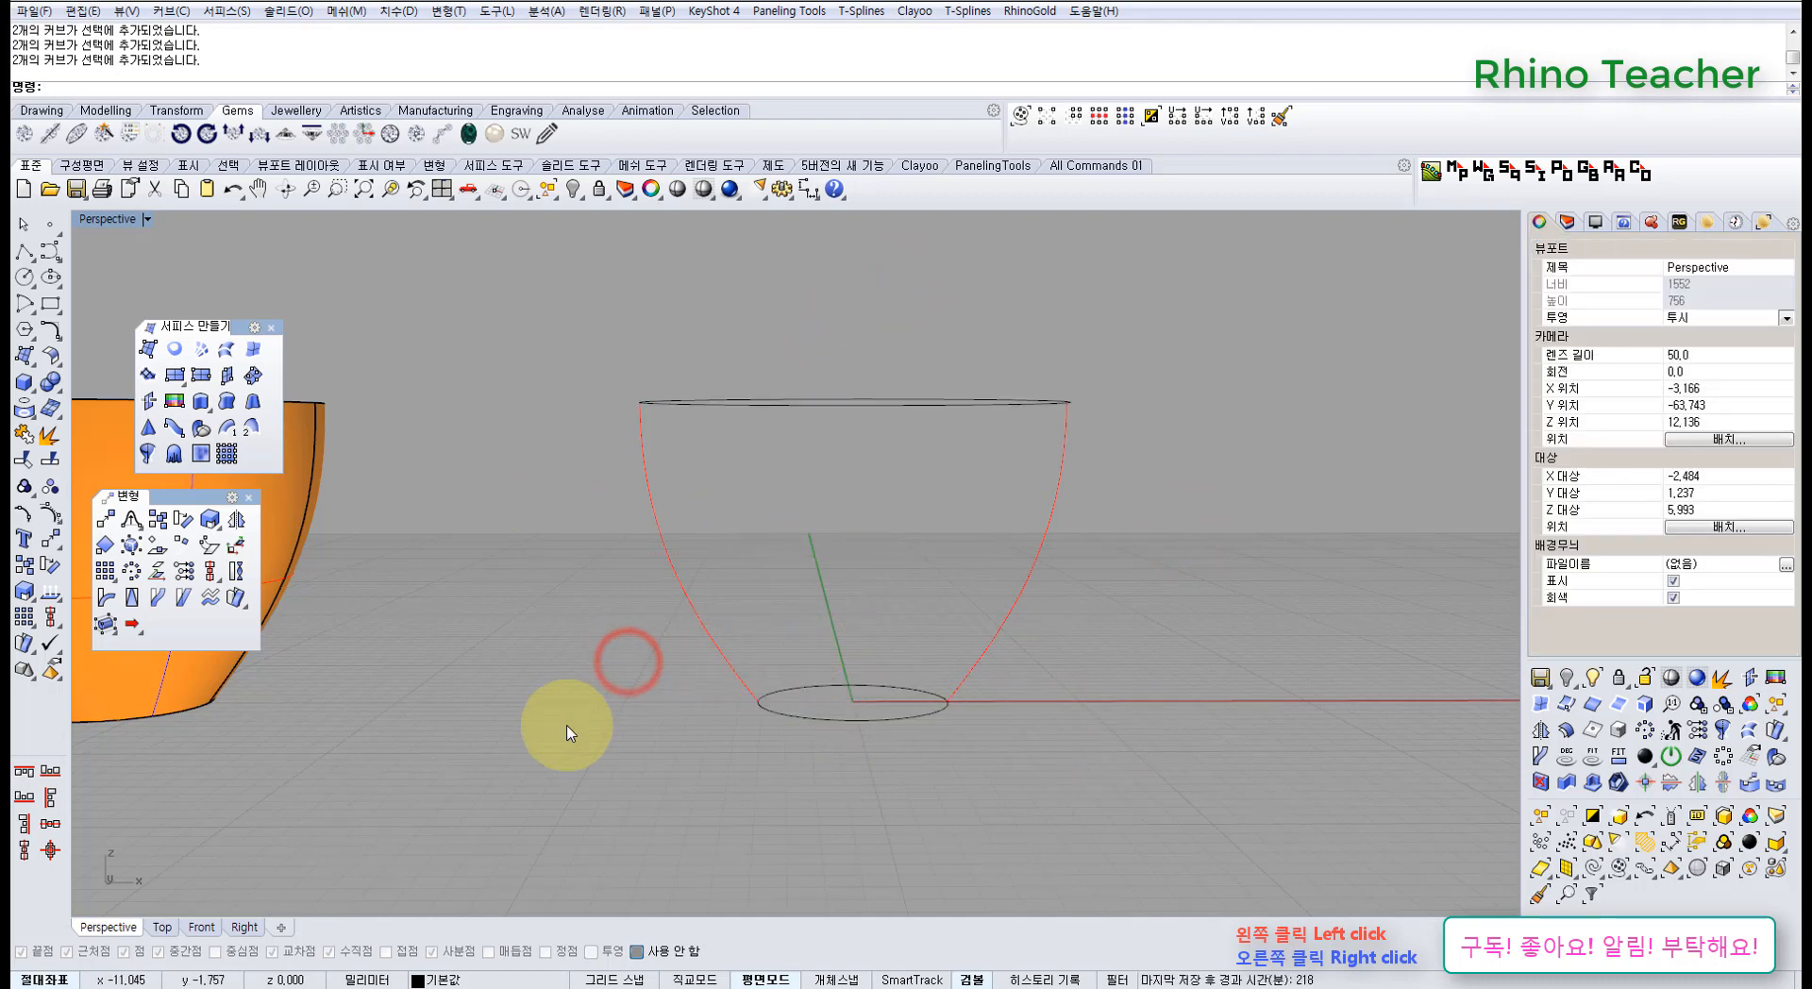